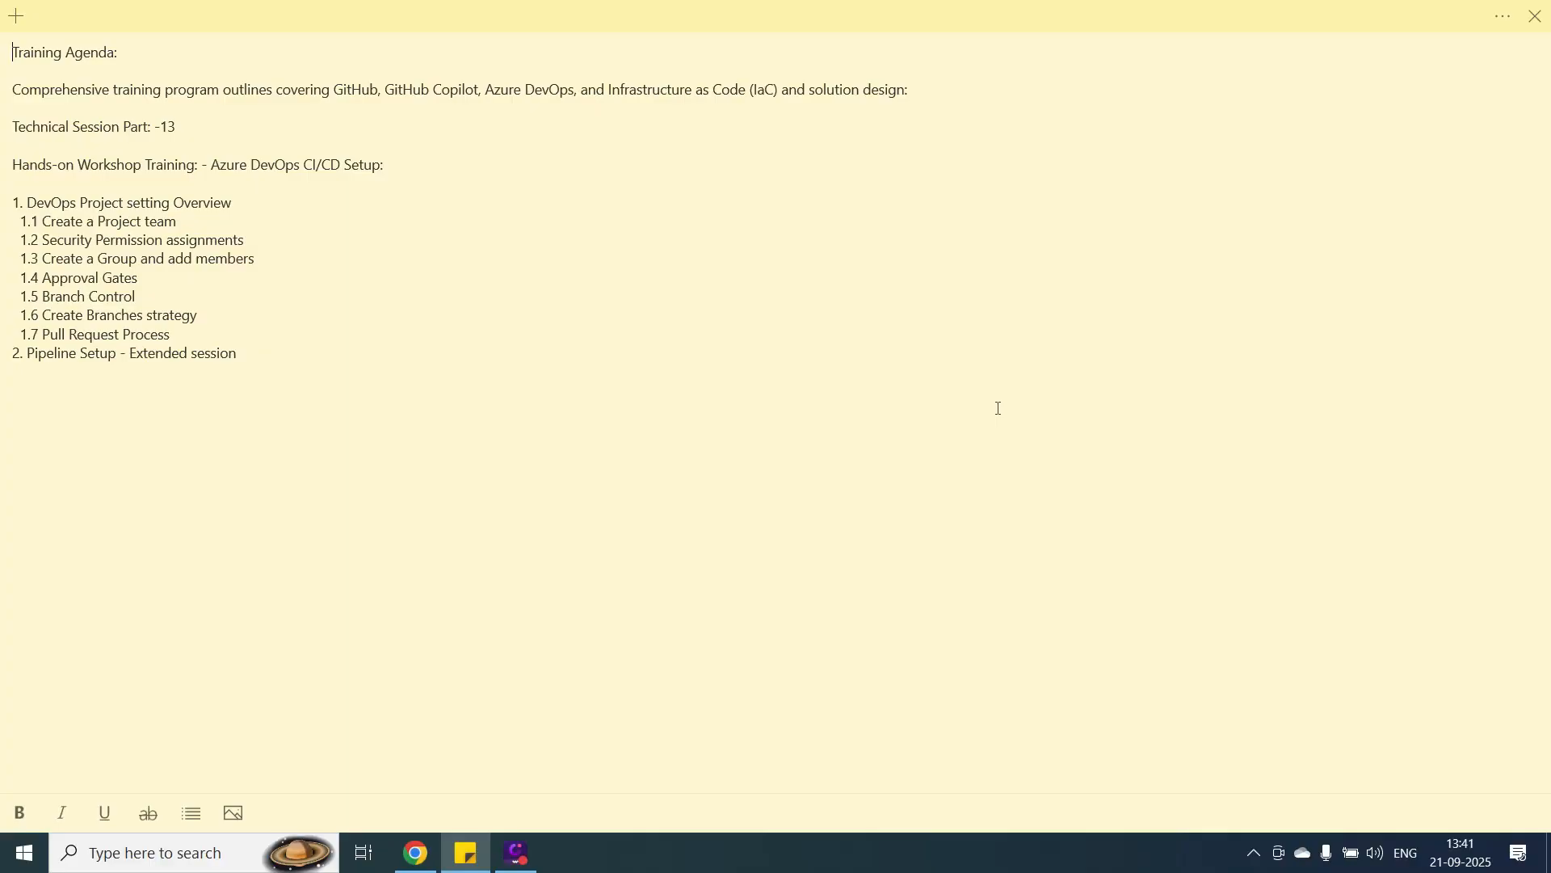
Switch to Azure DevOps in the browser and open the project settings of KpiTech-Infra-Automation.
{"action": "left_click", "coordinate": [1442, 27]}
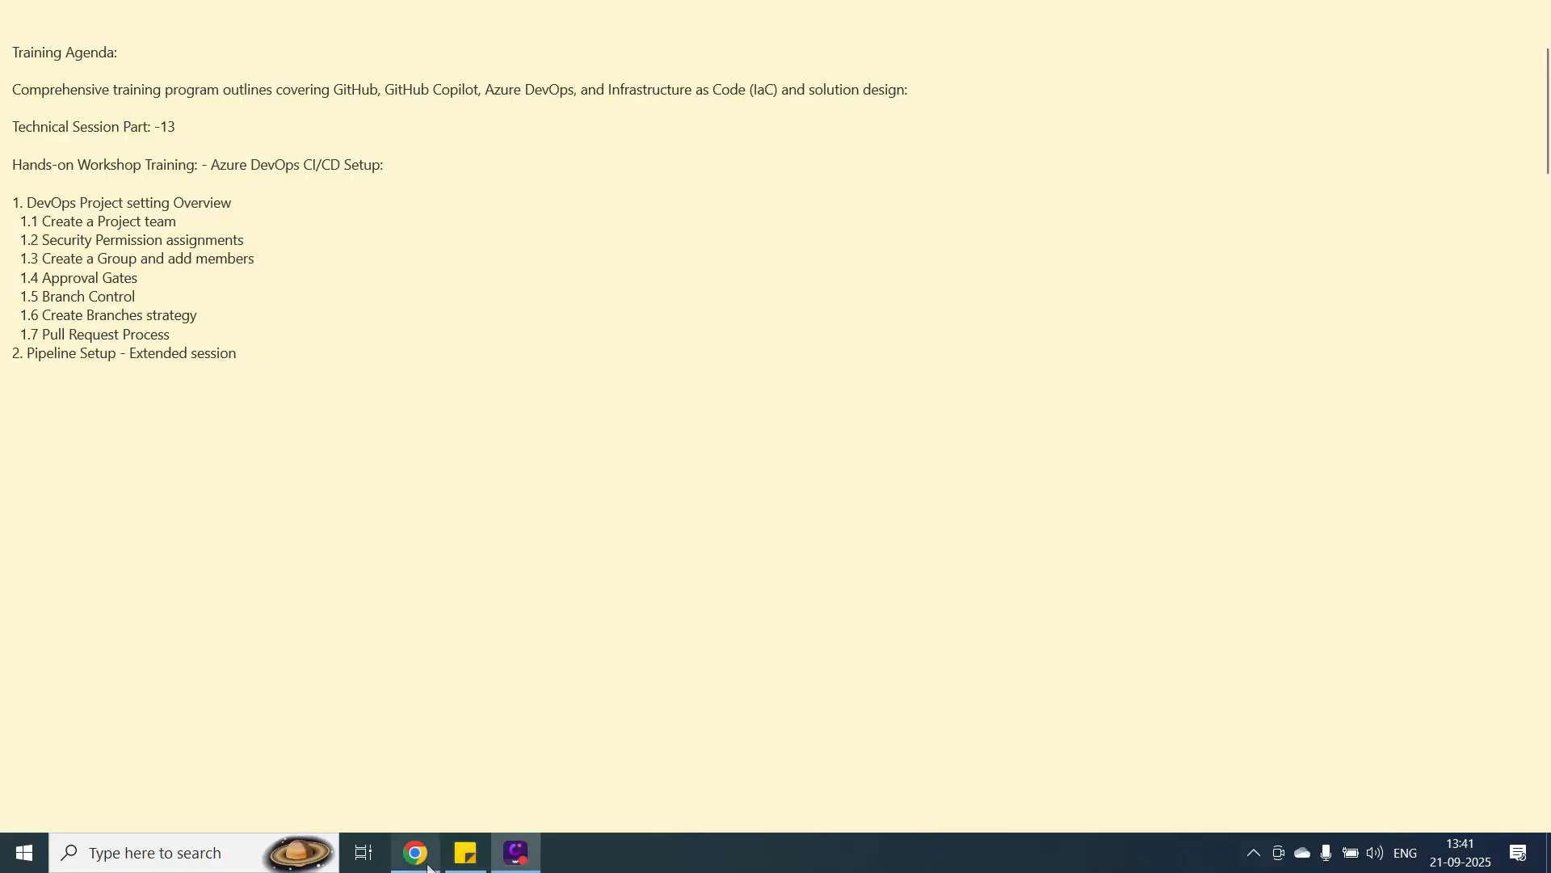
{"action": "mouse_move", "coordinate": [422, 863]}
{"action": "left_click", "coordinate": [435, 782]}
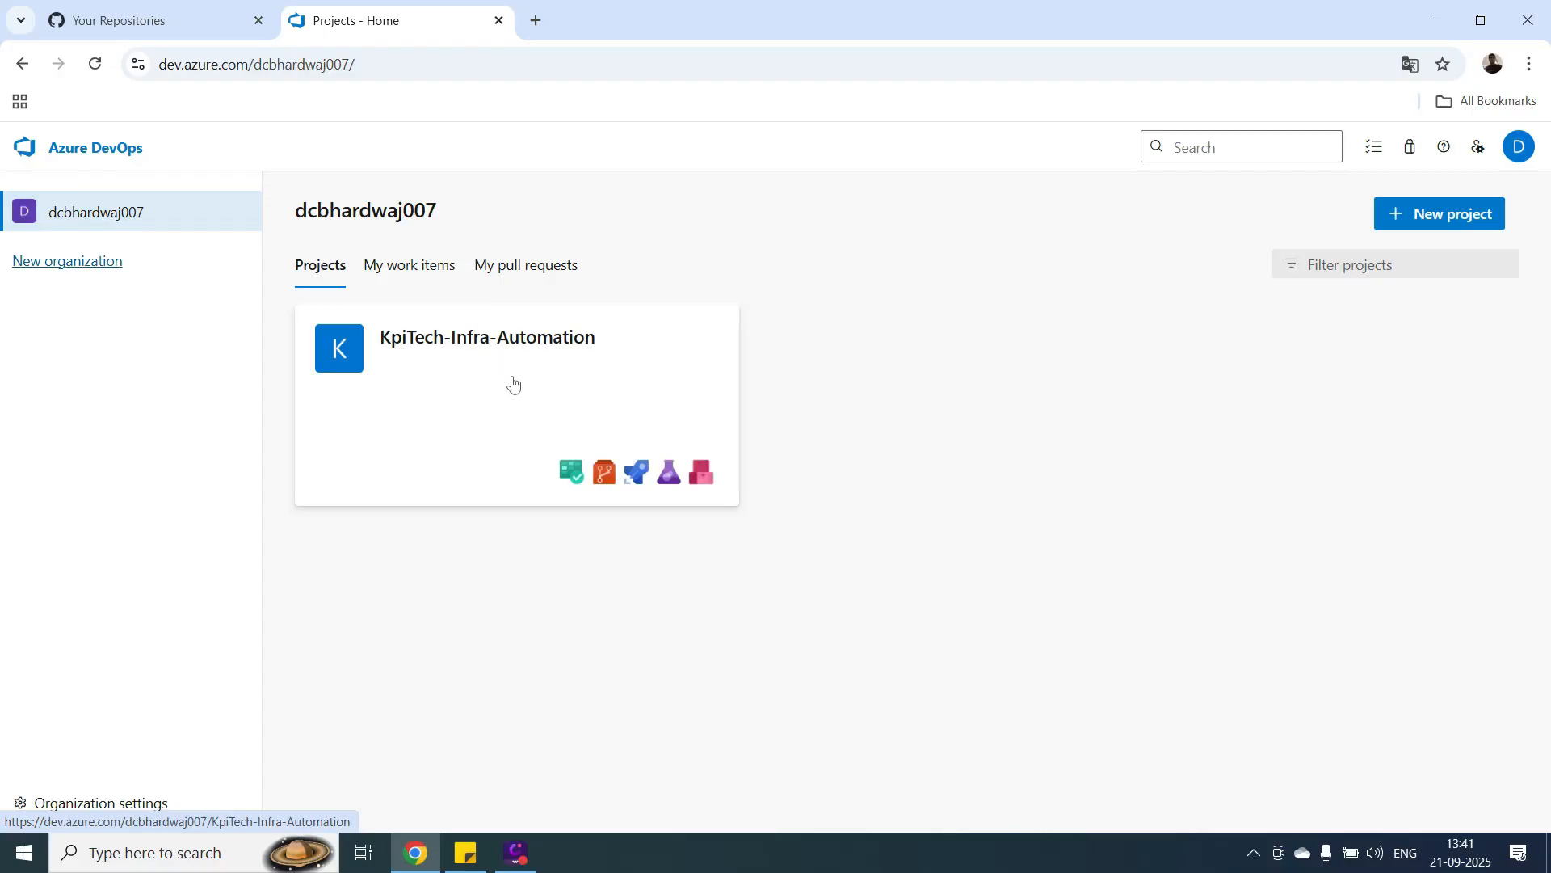
{"action": "left_click", "coordinate": [485, 395]}
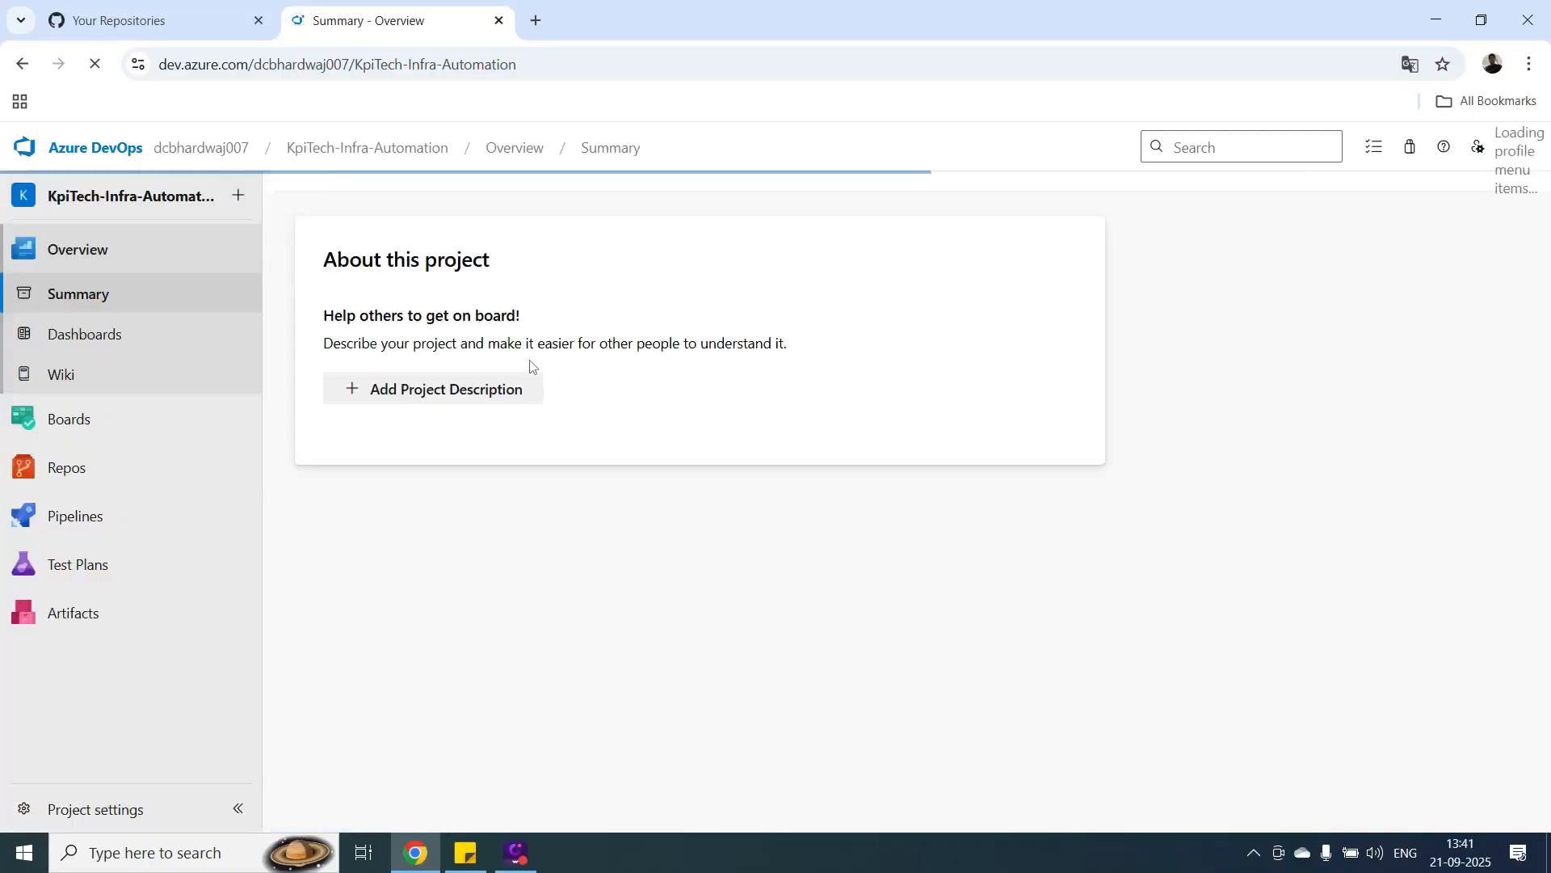
{"action": "mouse_move", "coordinate": [202, 517]}
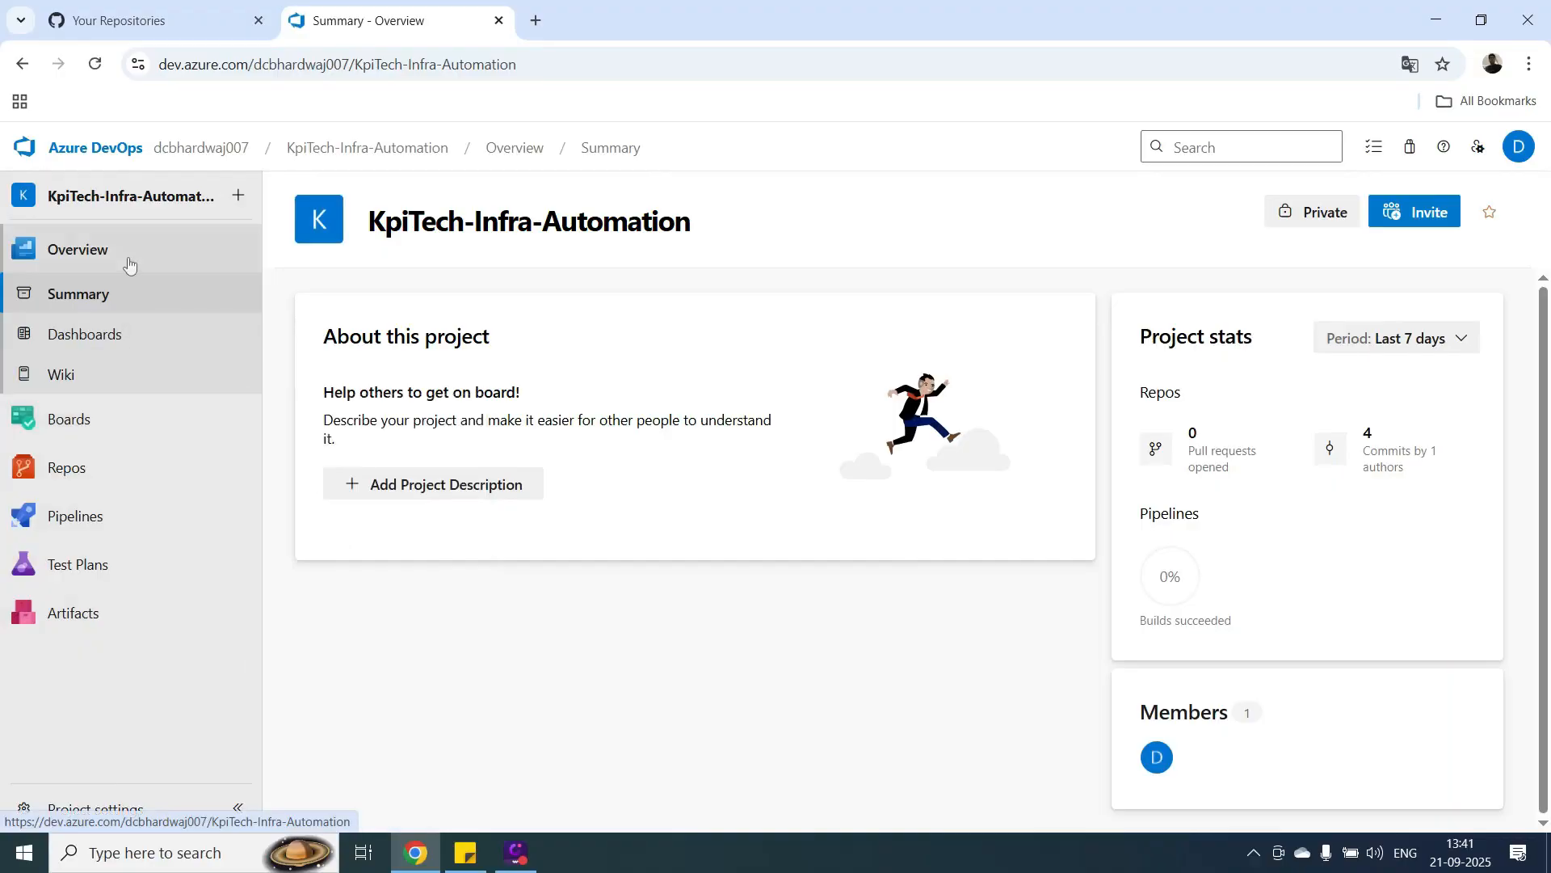
{"action": "mouse_move", "coordinate": [71, 534]}
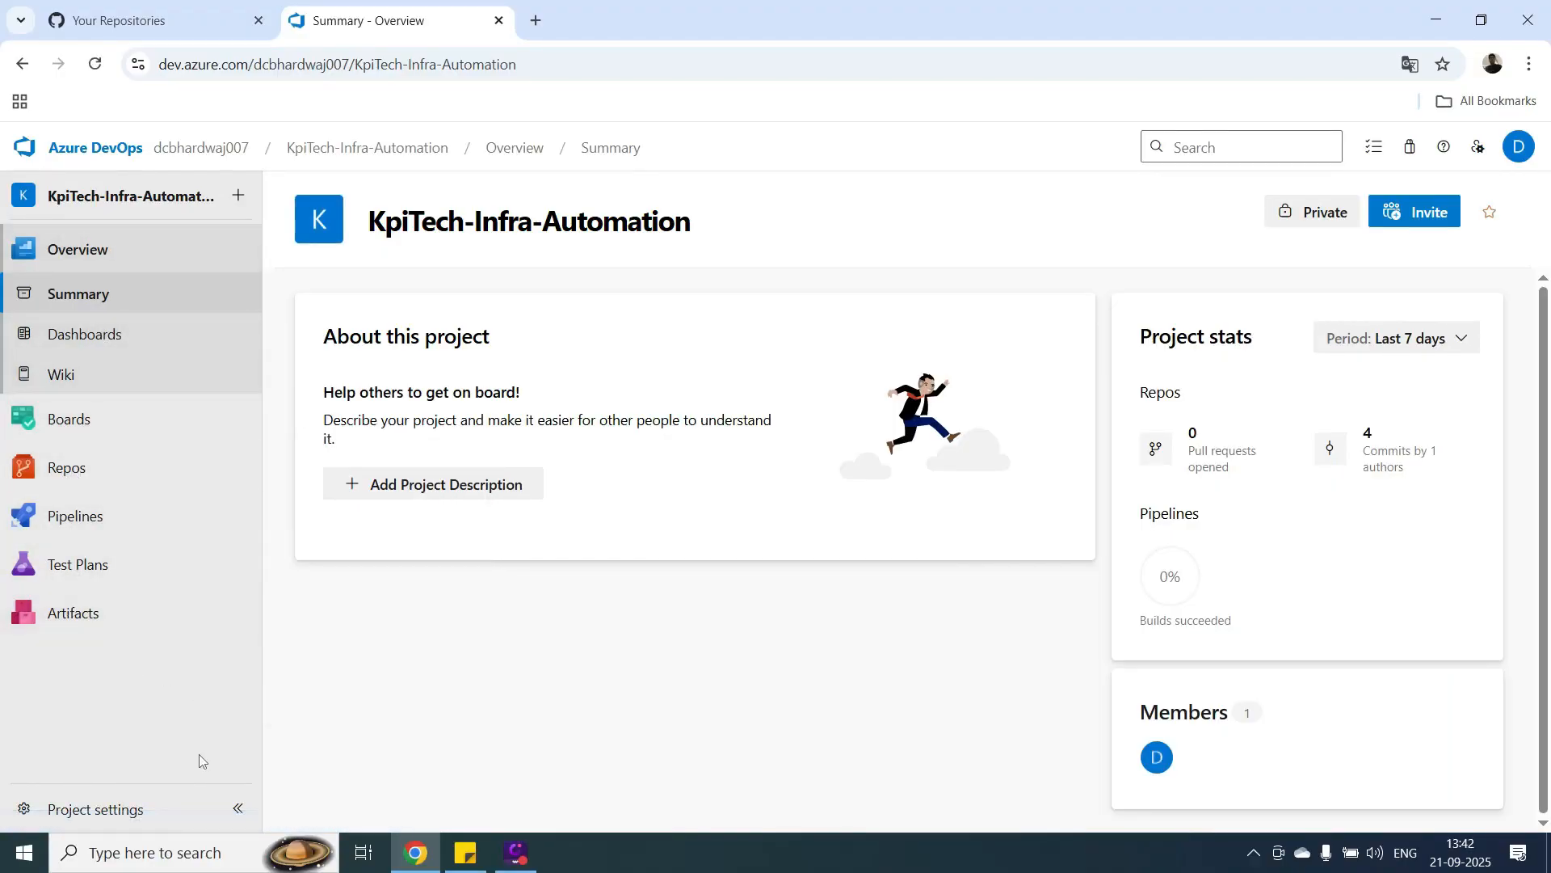
{"action": "left_click", "coordinate": [90, 809]}
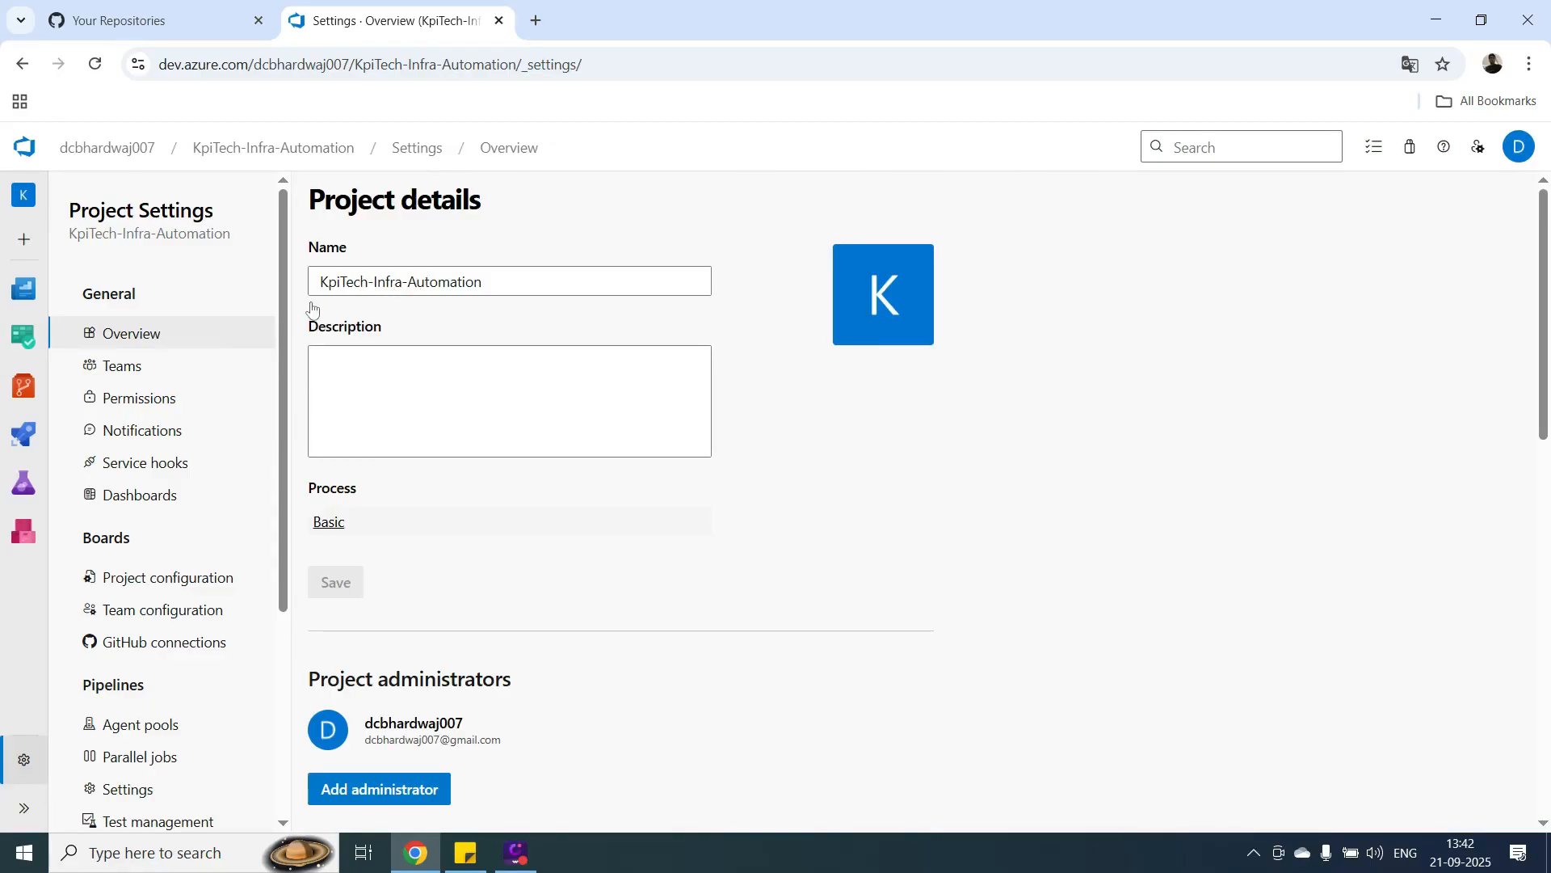
Review the project's general settings for teams, permission groups and notifications.
{"action": "left_click", "coordinate": [121, 372]}
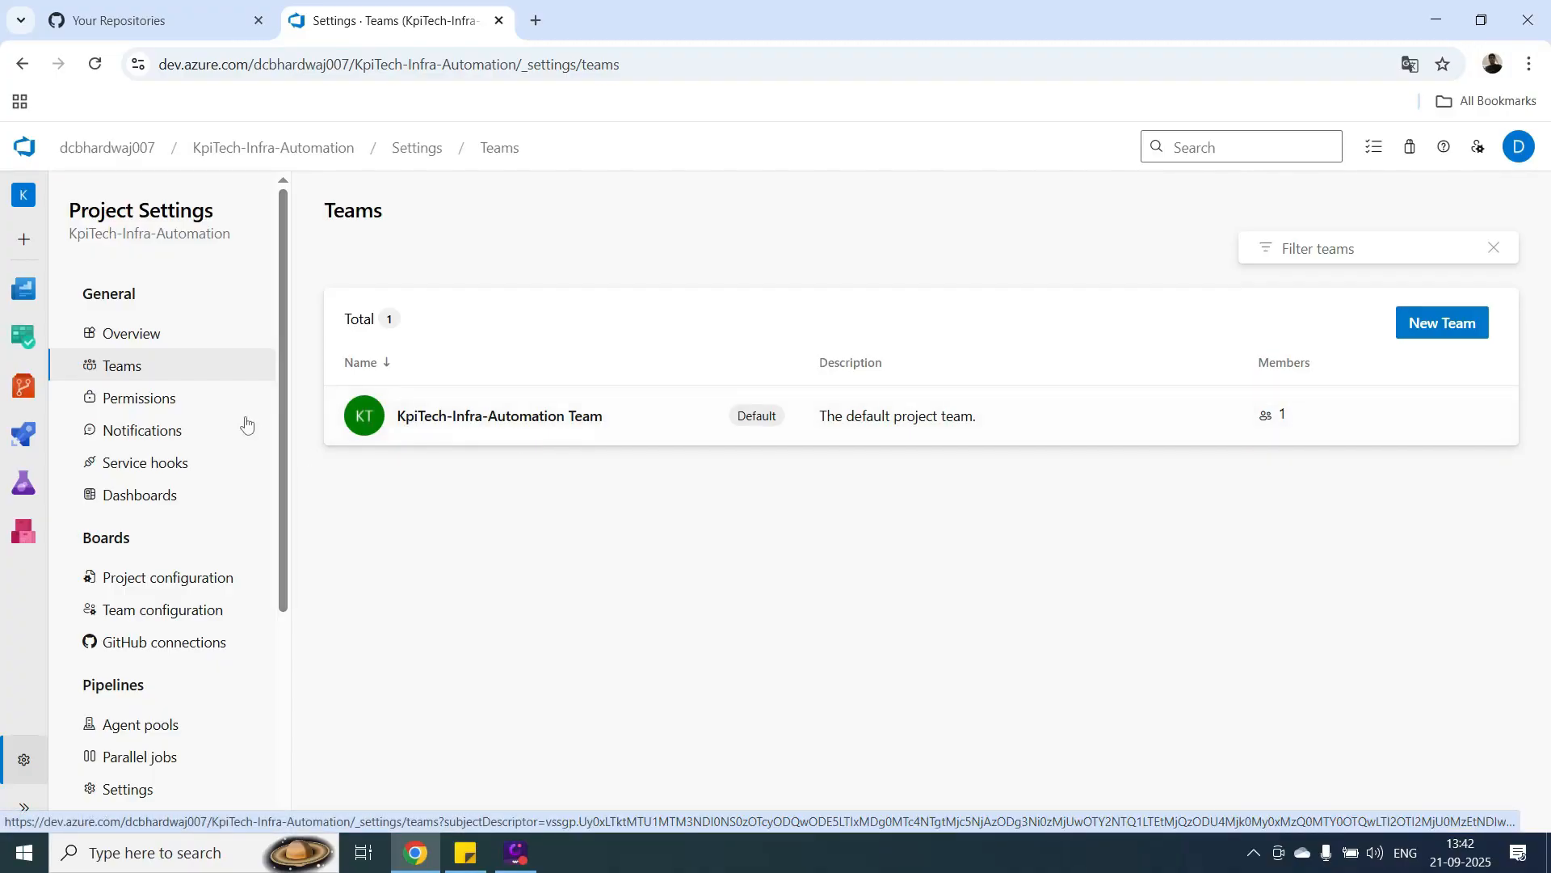
{"action": "left_click", "coordinate": [161, 404]}
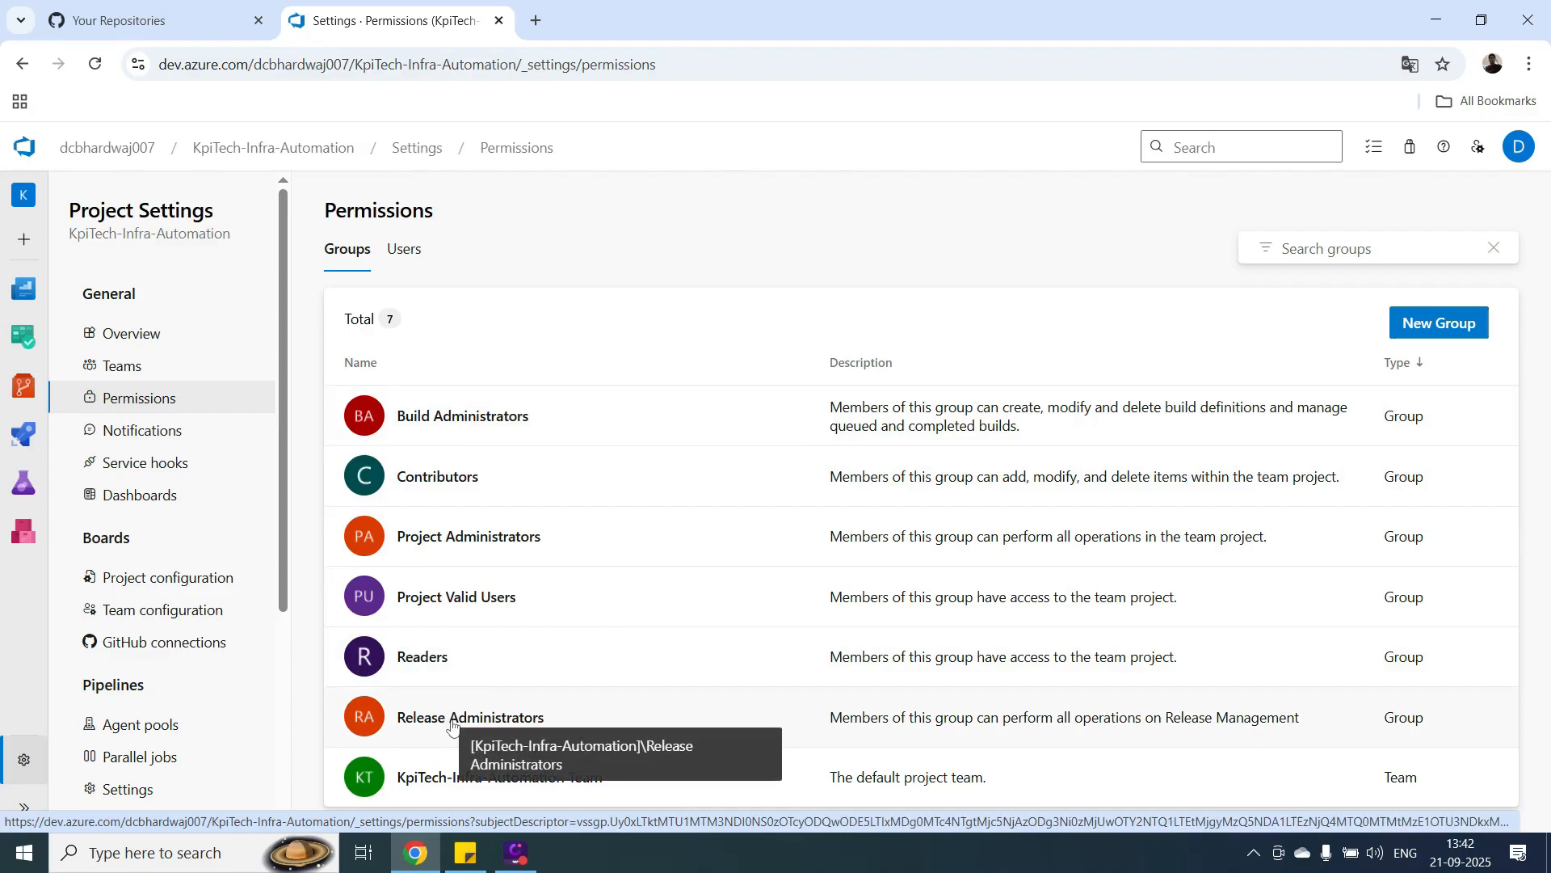
{"action": "left_click", "coordinate": [165, 445]}
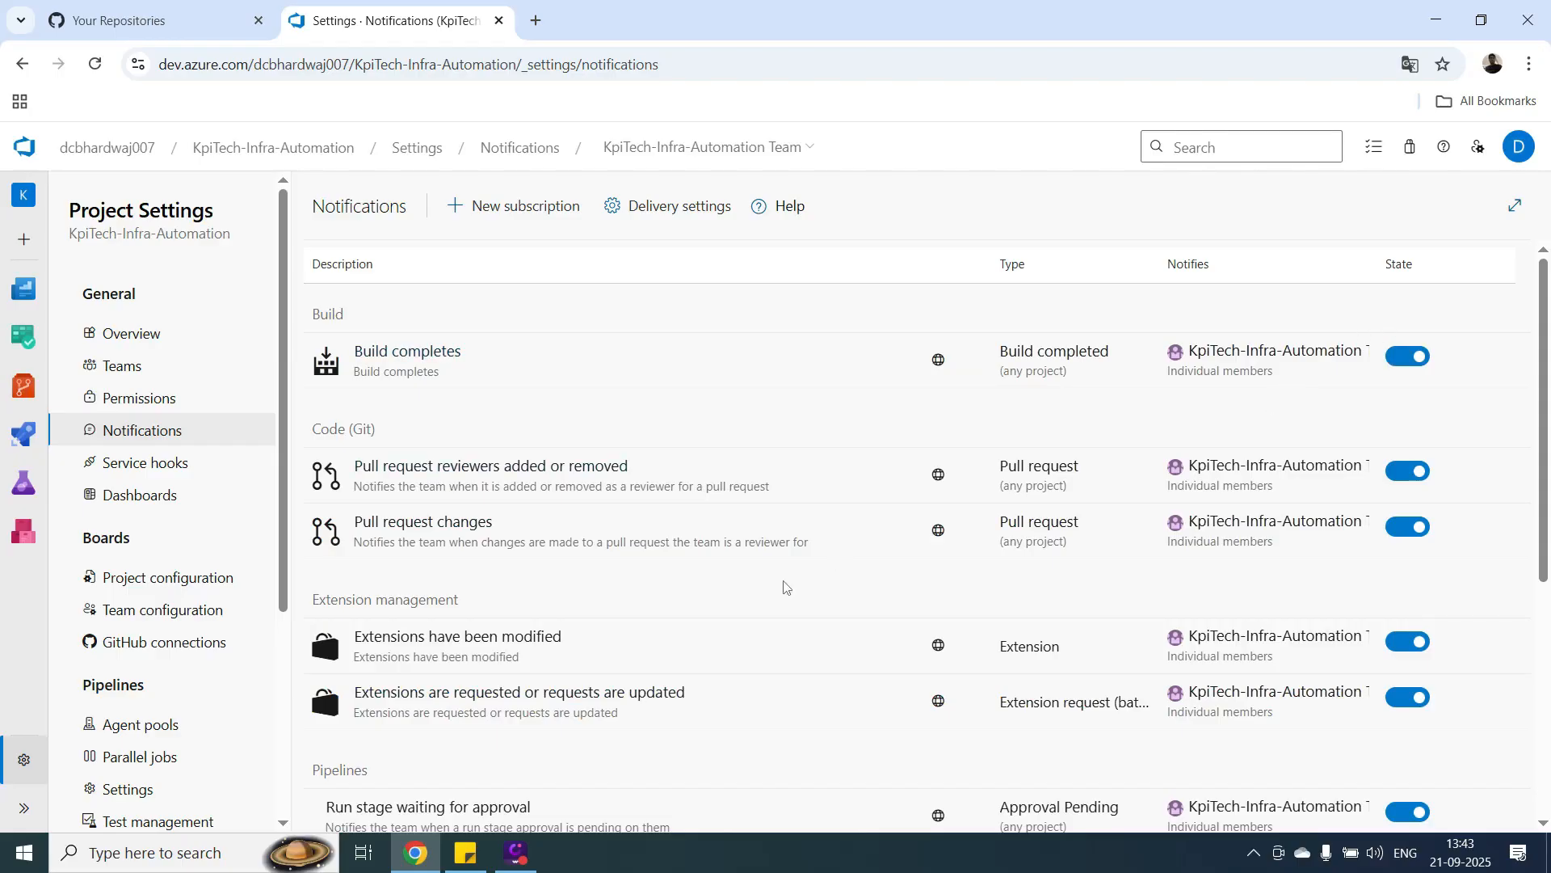
Open the team's dashboard permissions and switch Create dashboards on and back off.
{"action": "left_click", "coordinate": [159, 506]}
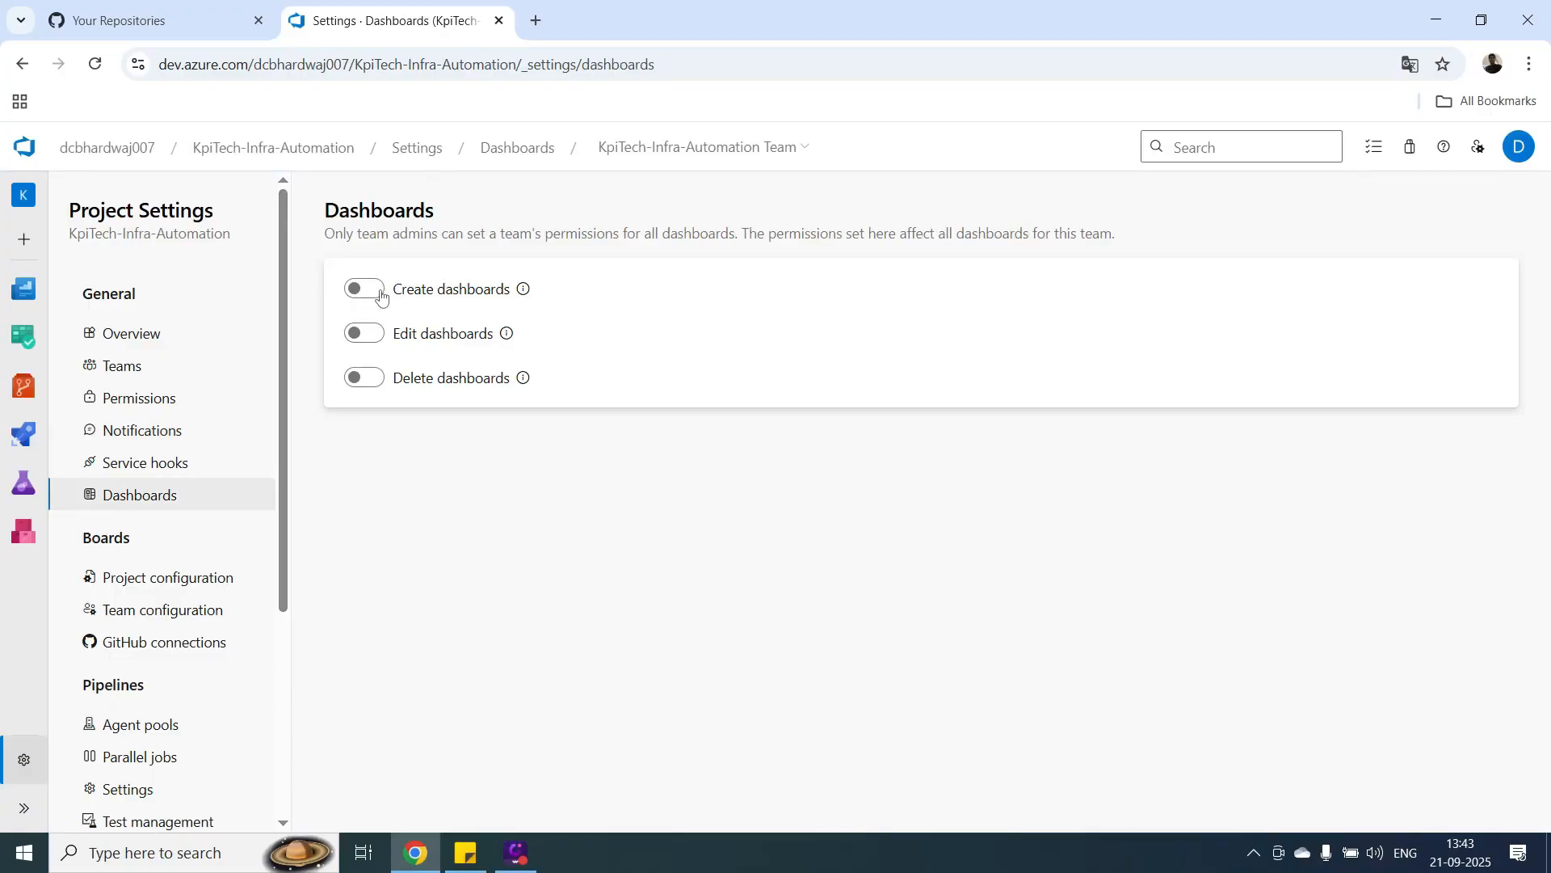
{"action": "left_click", "coordinate": [370, 297]}
{"action": "left_click", "coordinate": [369, 296]}
Examine the Boards settings for project configuration, team configuration and GitHub connections.
{"action": "left_click", "coordinate": [170, 588]}
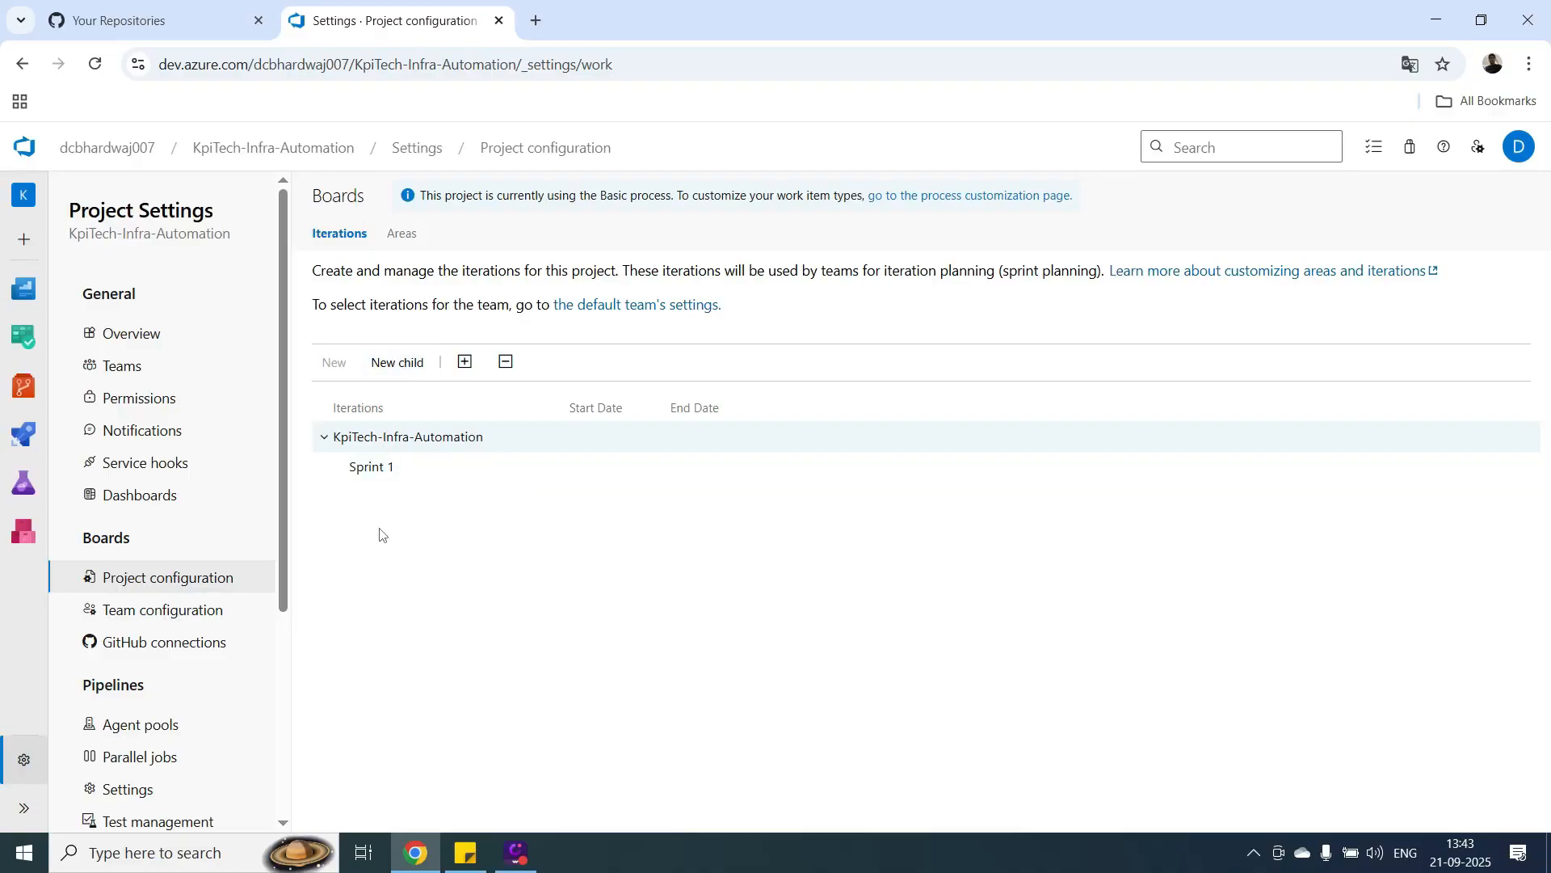
{"action": "left_click", "coordinate": [192, 622]}
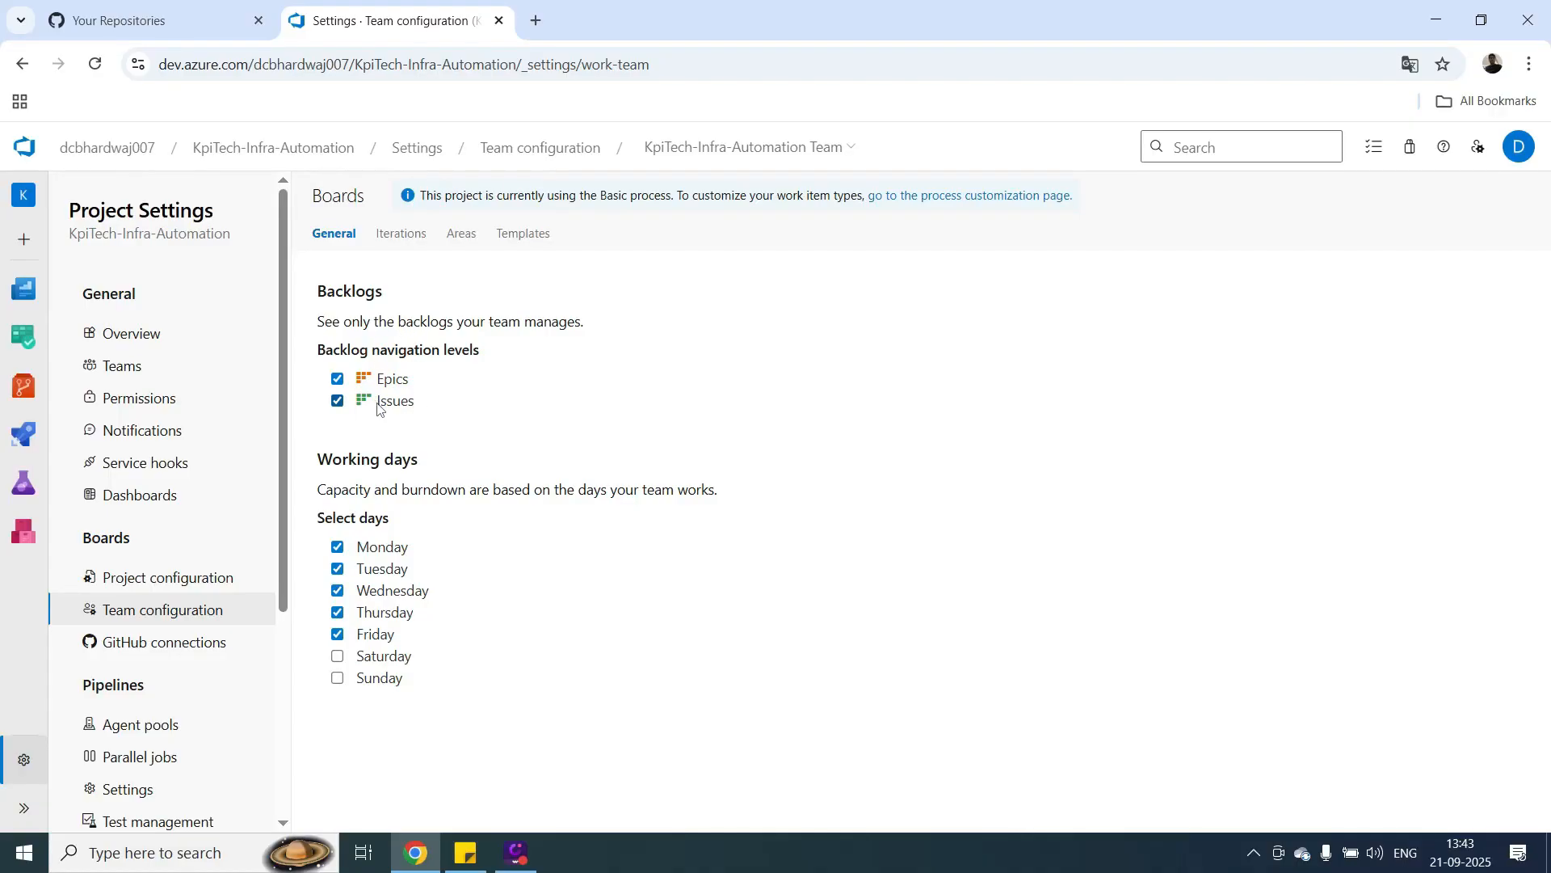
{"action": "left_click", "coordinate": [146, 650]}
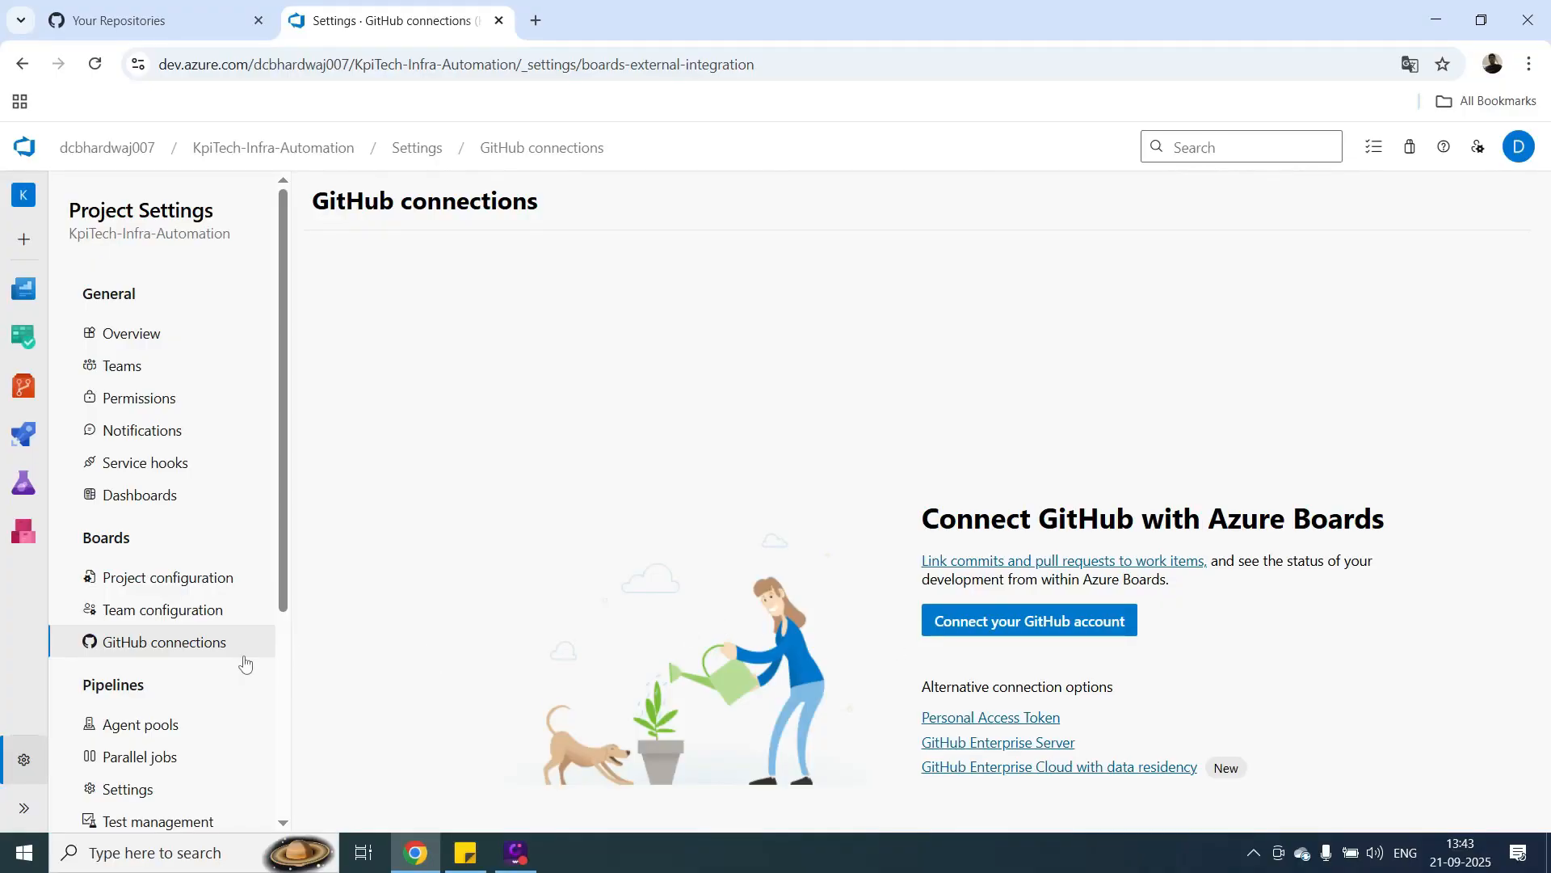
Examine the Pipelines settings for agent pools, parallel jobs, service connections and XAML build services.
{"action": "left_click_drag", "start_coordinate": [284, 563], "coordinate": [276, 646]}
{"action": "left_click", "coordinate": [140, 573]}
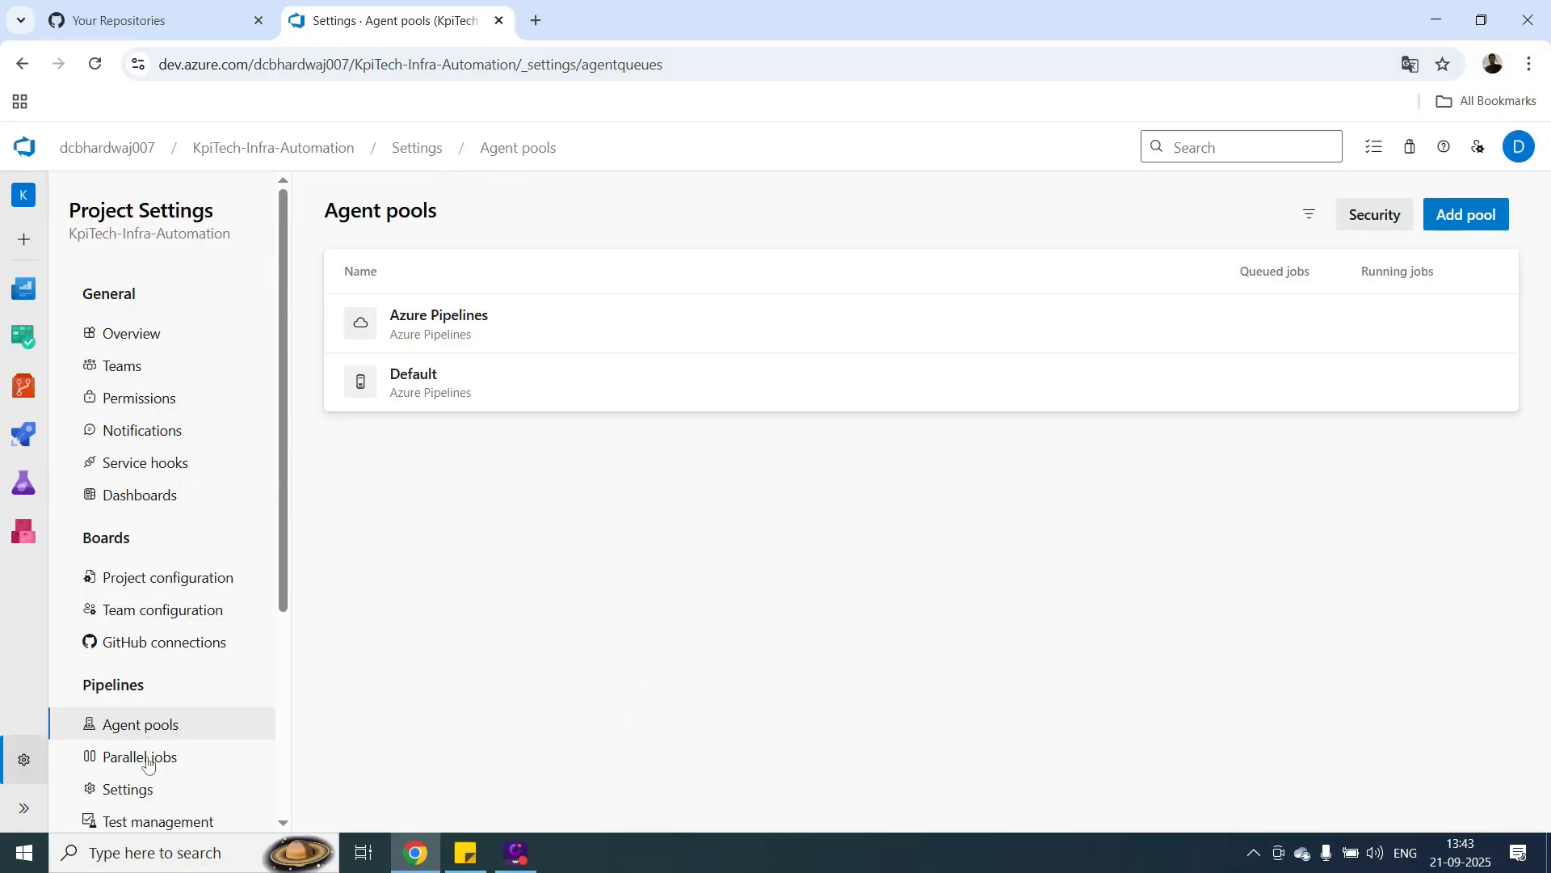
{"action": "left_click", "coordinate": [146, 758]}
{"action": "left_click_drag", "start_coordinate": [284, 611], "coordinate": [292, 732]}
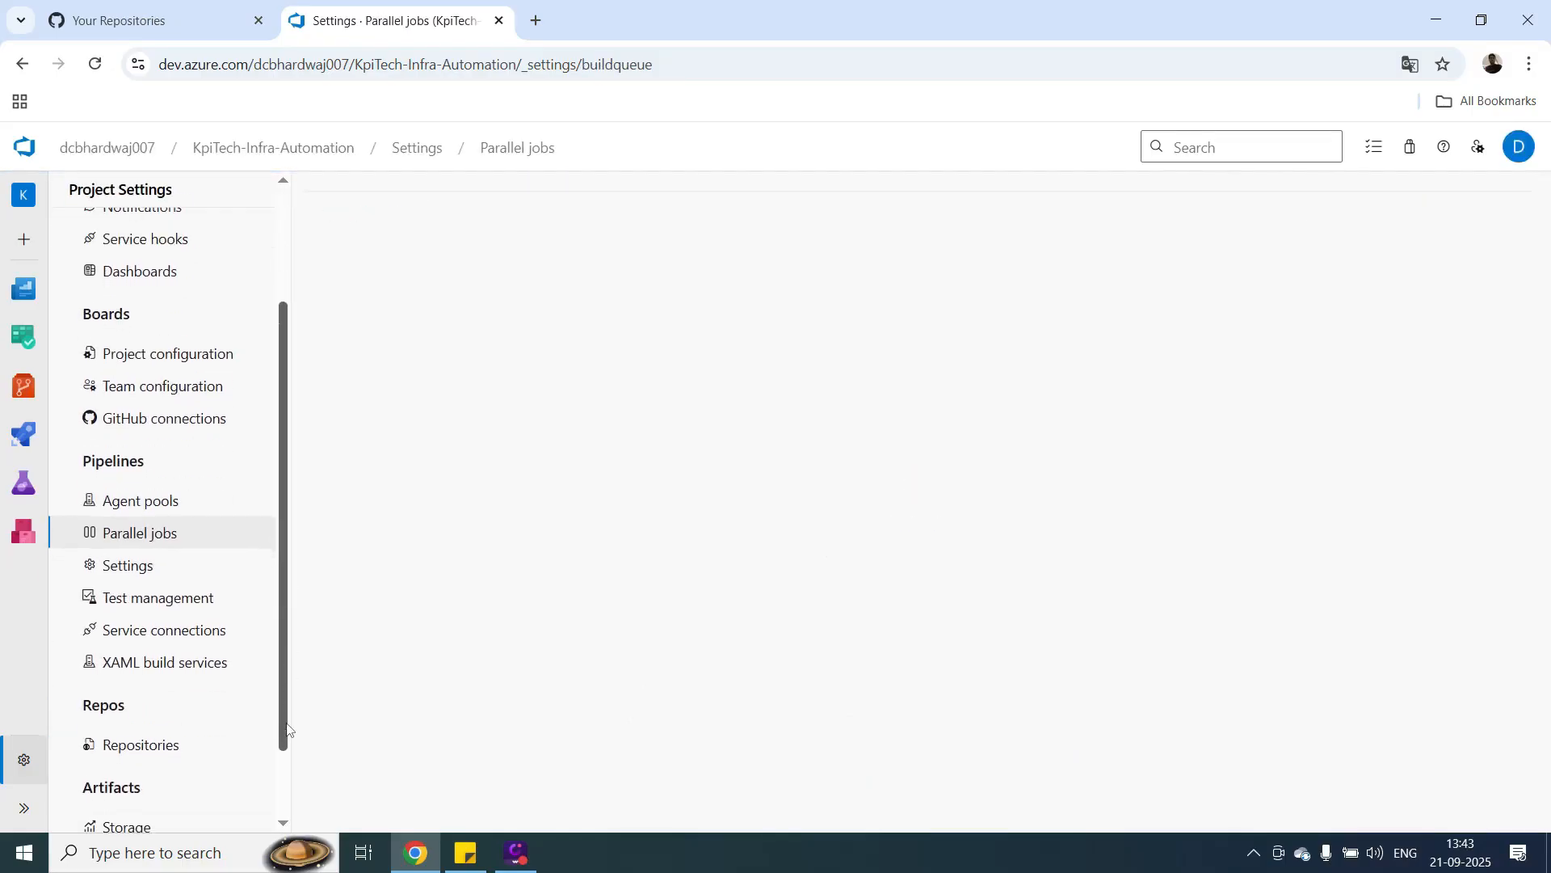
{"action": "left_click", "coordinate": [174, 636]}
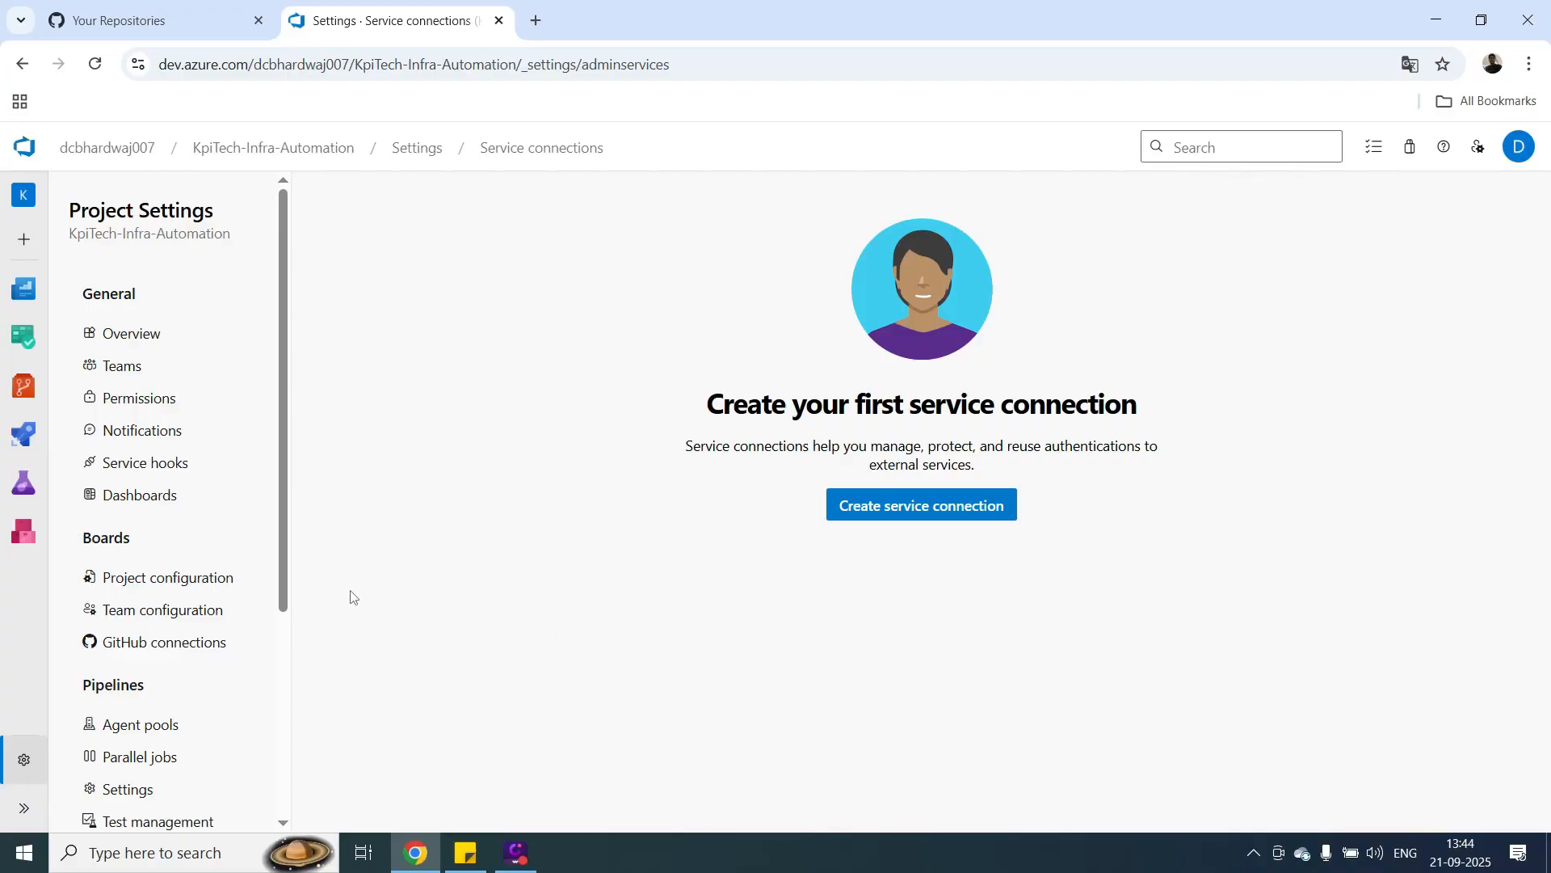
{"action": "left_click_drag", "start_coordinate": [284, 549], "coordinate": [291, 678]}
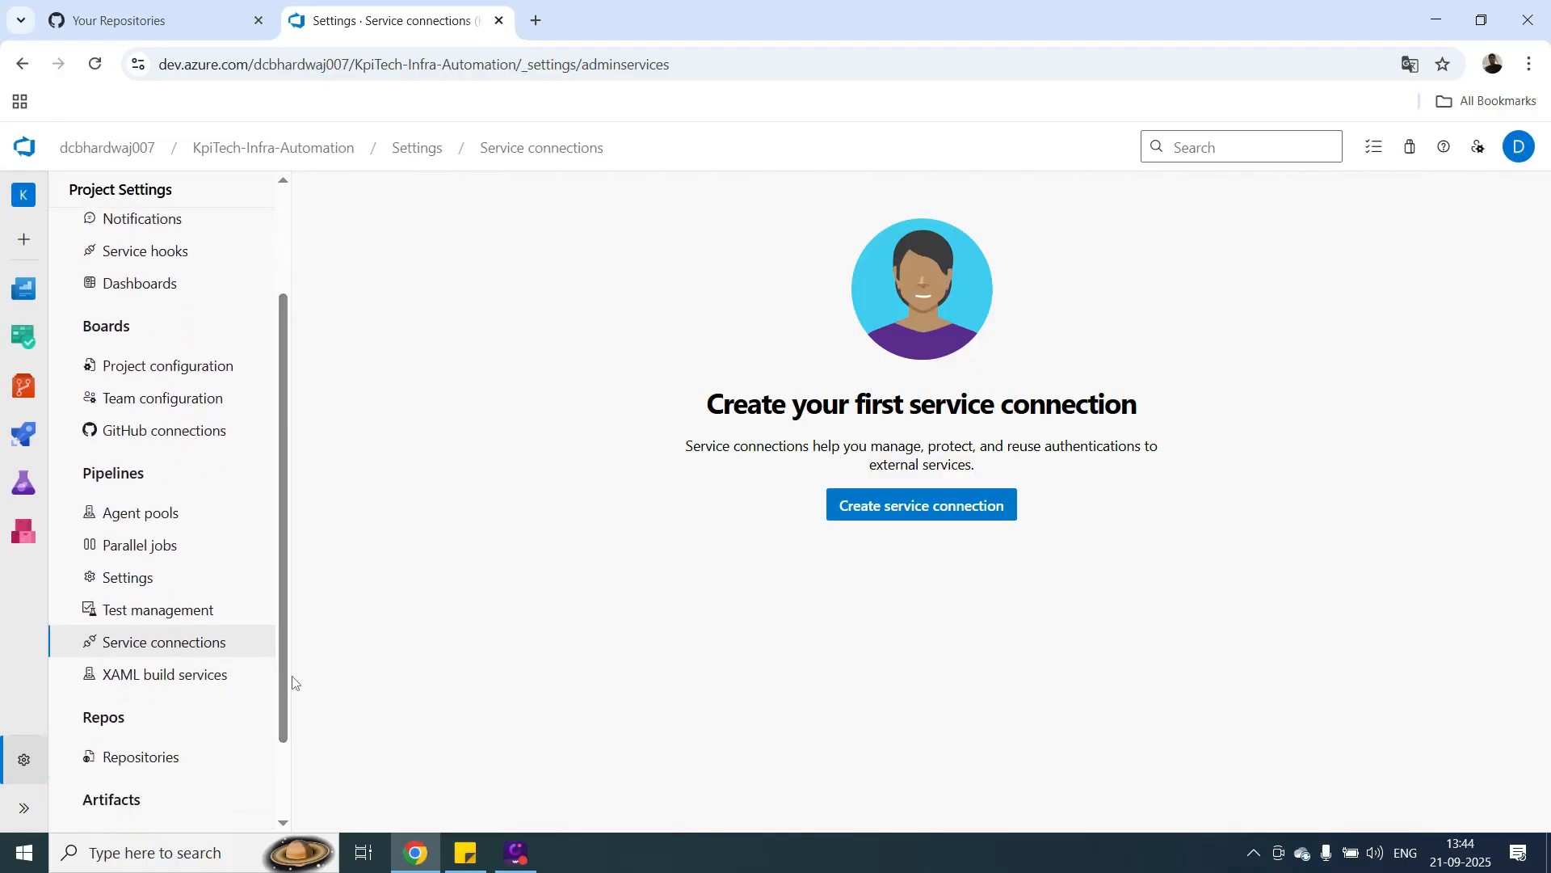
{"action": "left_click", "coordinate": [208, 676]}
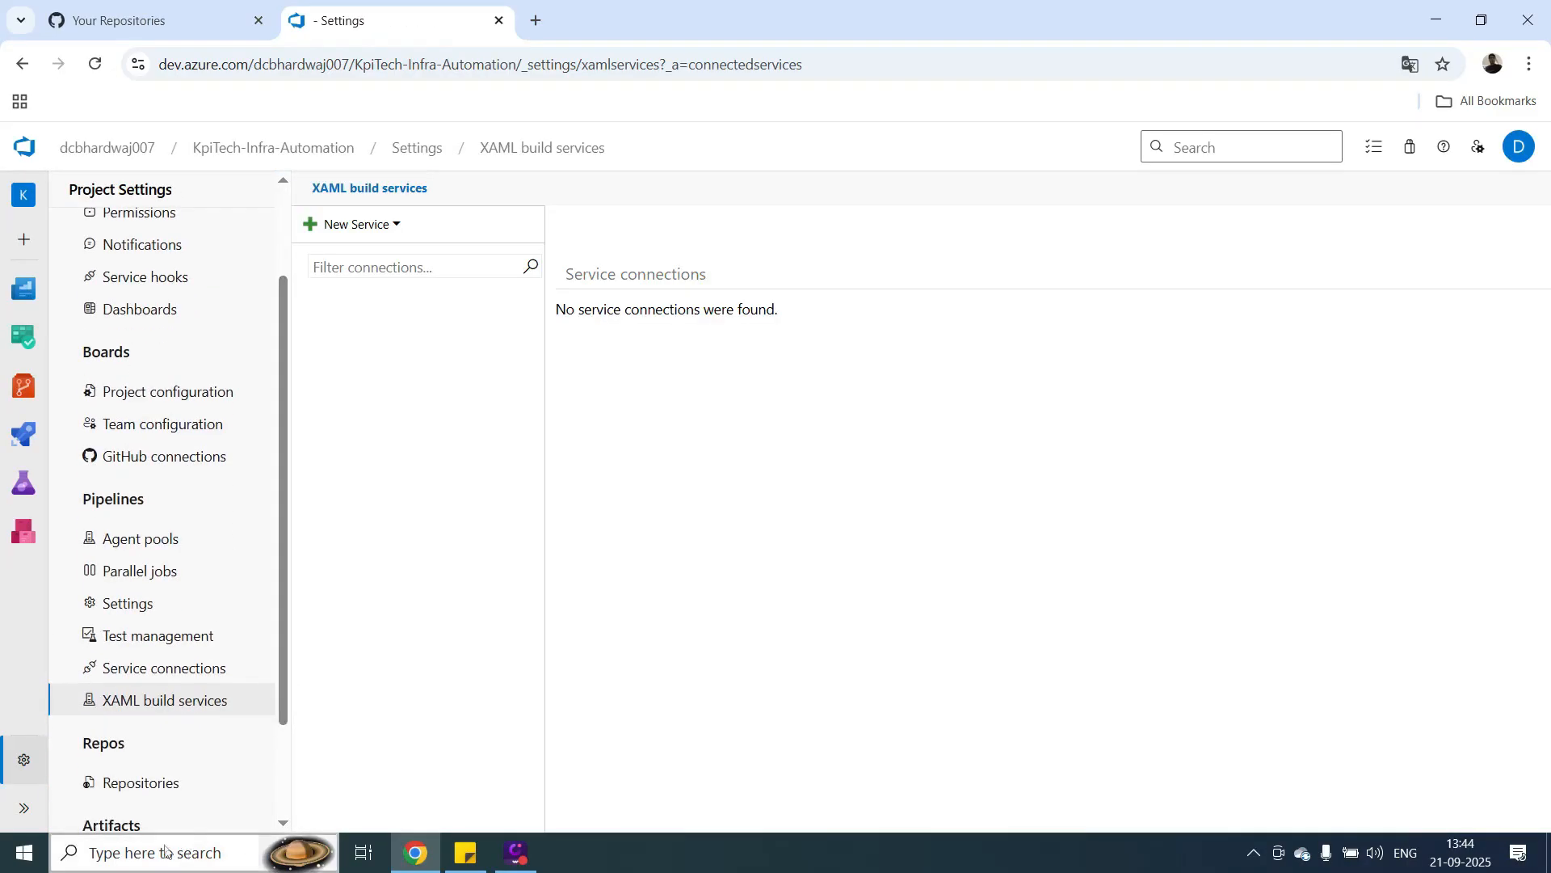
Review the project's list of repositories and its artifact storage settings.
{"action": "left_click", "coordinate": [144, 782]}
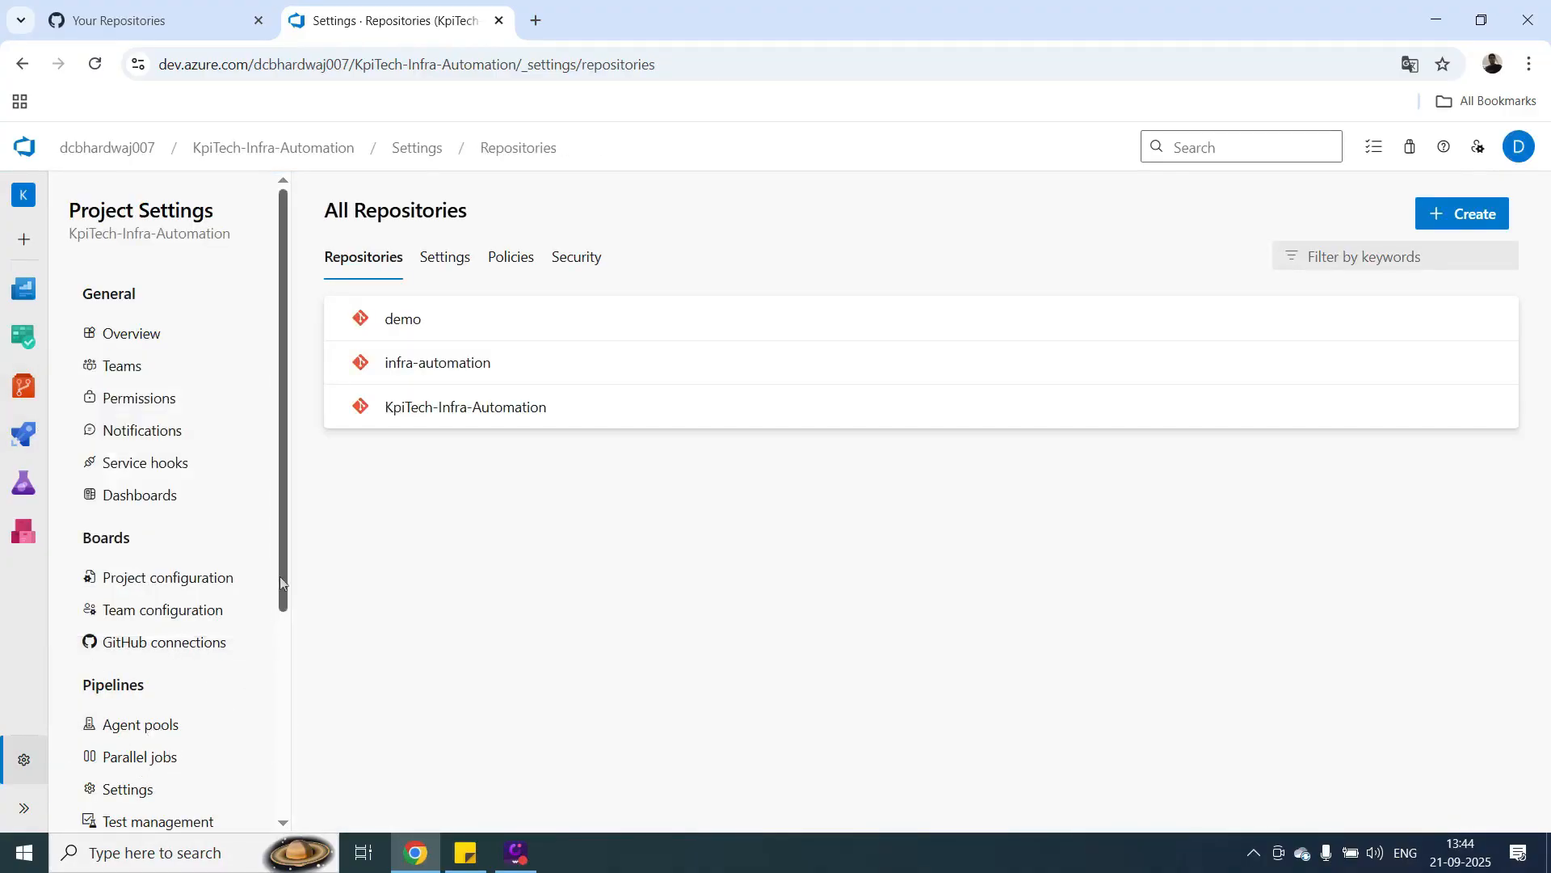
{"action": "left_click_drag", "start_coordinate": [288, 570], "coordinate": [283, 802]}
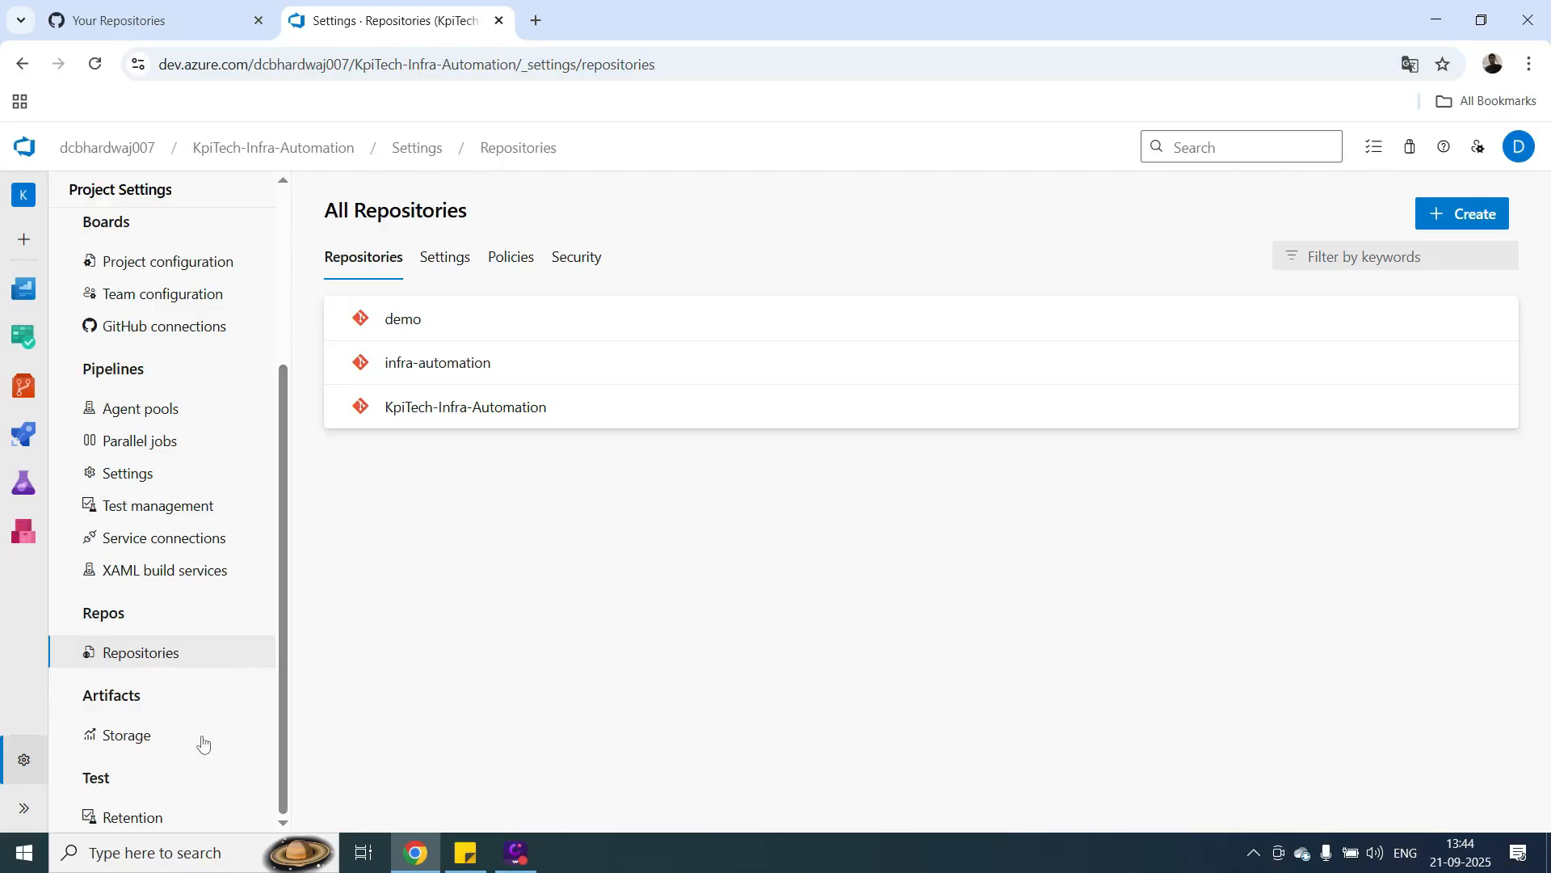
{"action": "left_click", "coordinate": [147, 742]}
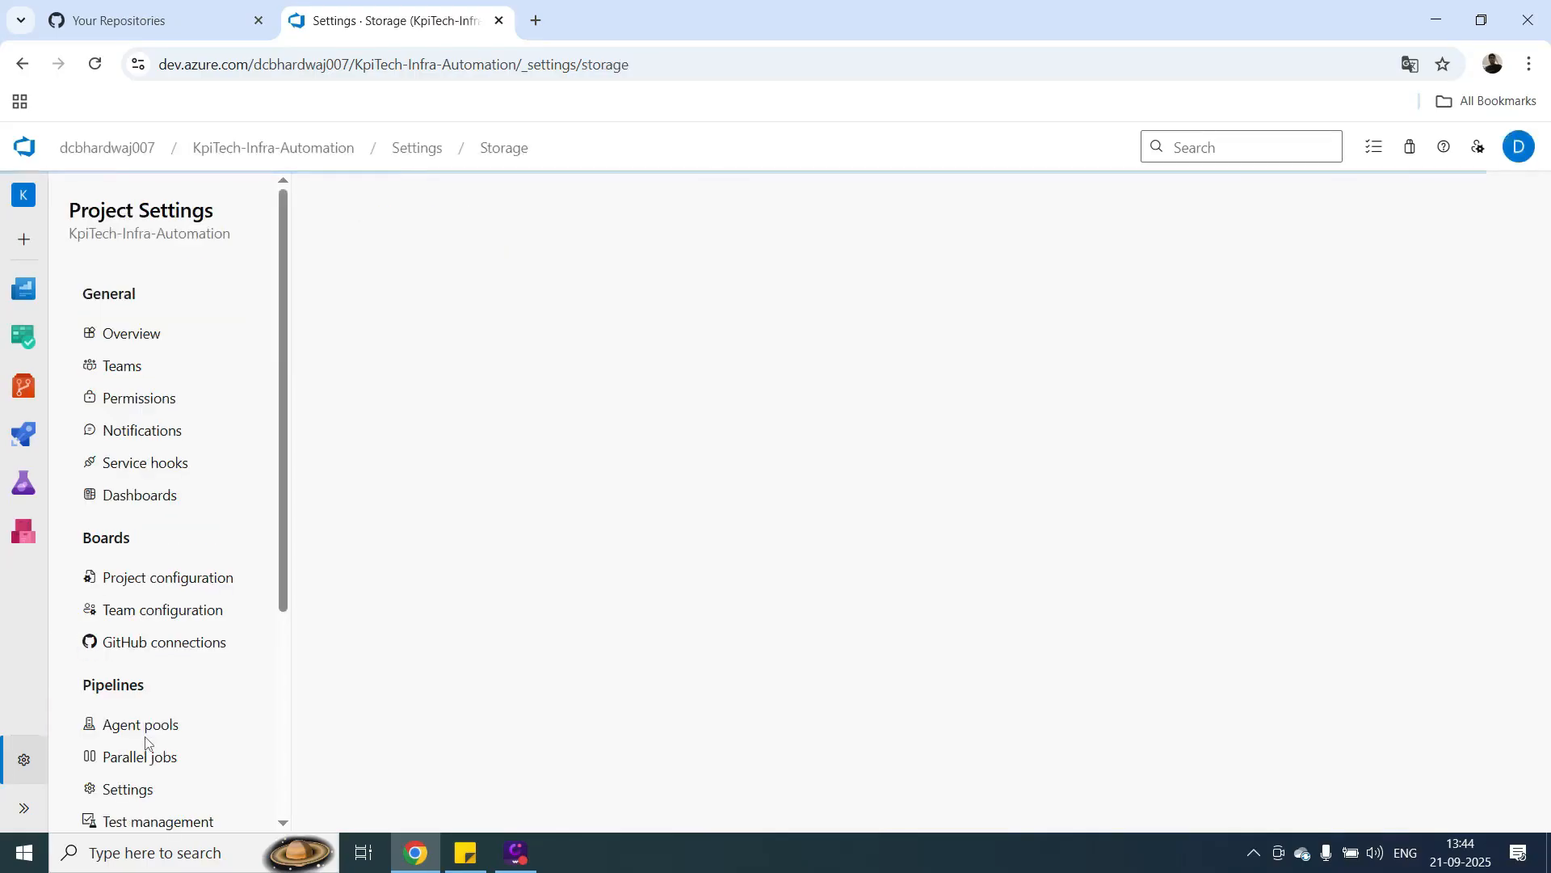
{"action": "left_click_drag", "start_coordinate": [287, 552], "coordinate": [293, 849]}
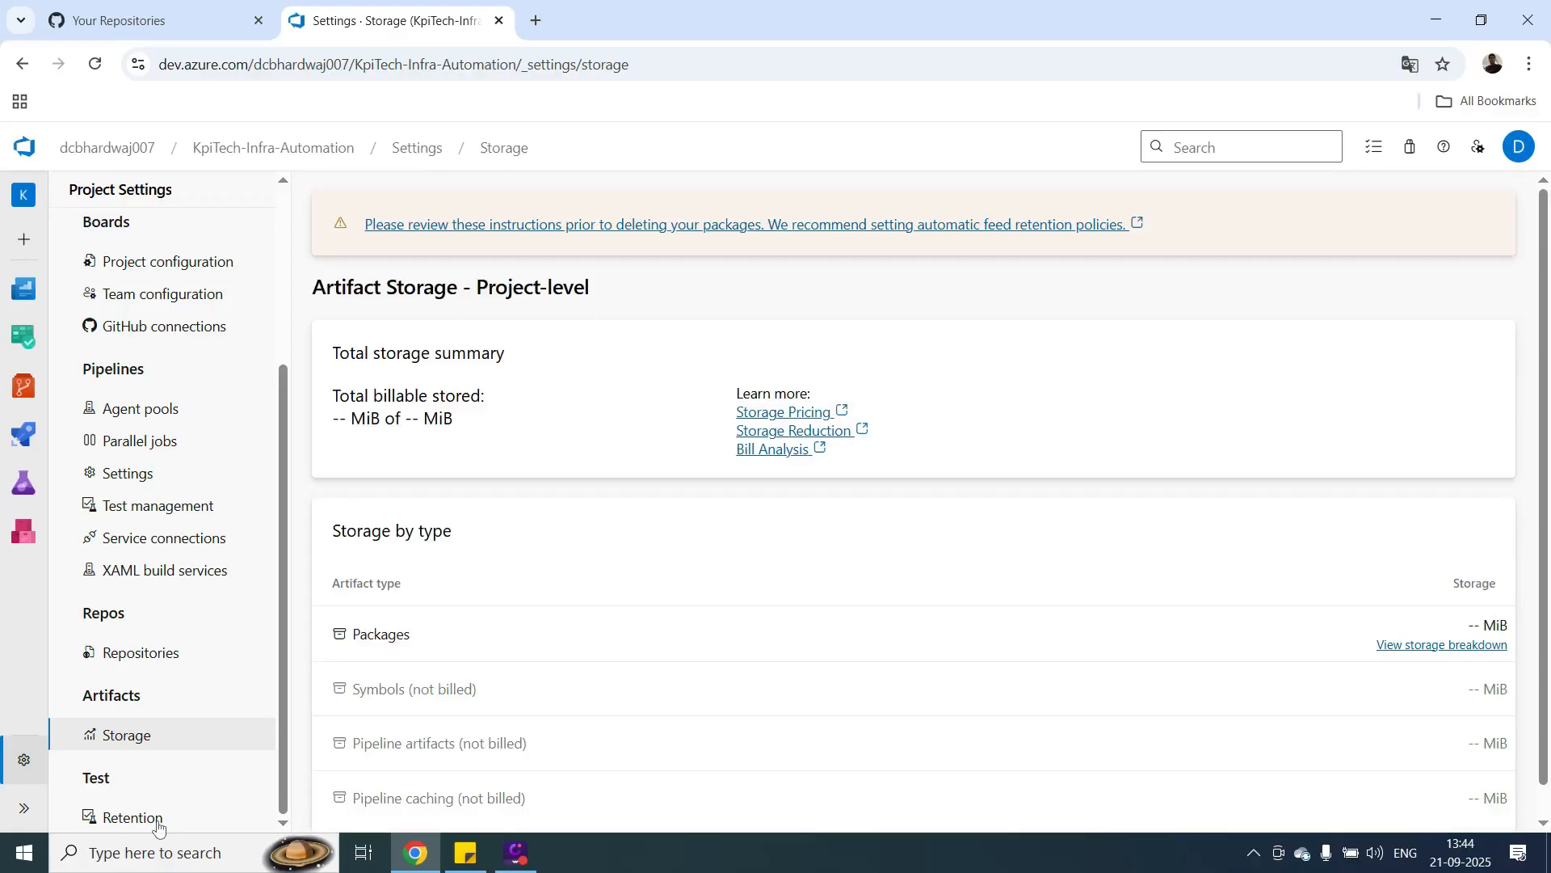
Return to the project's summary page and open the files of the KpiTech-Infra-Automation repository.
{"action": "left_click", "coordinate": [287, 150]}
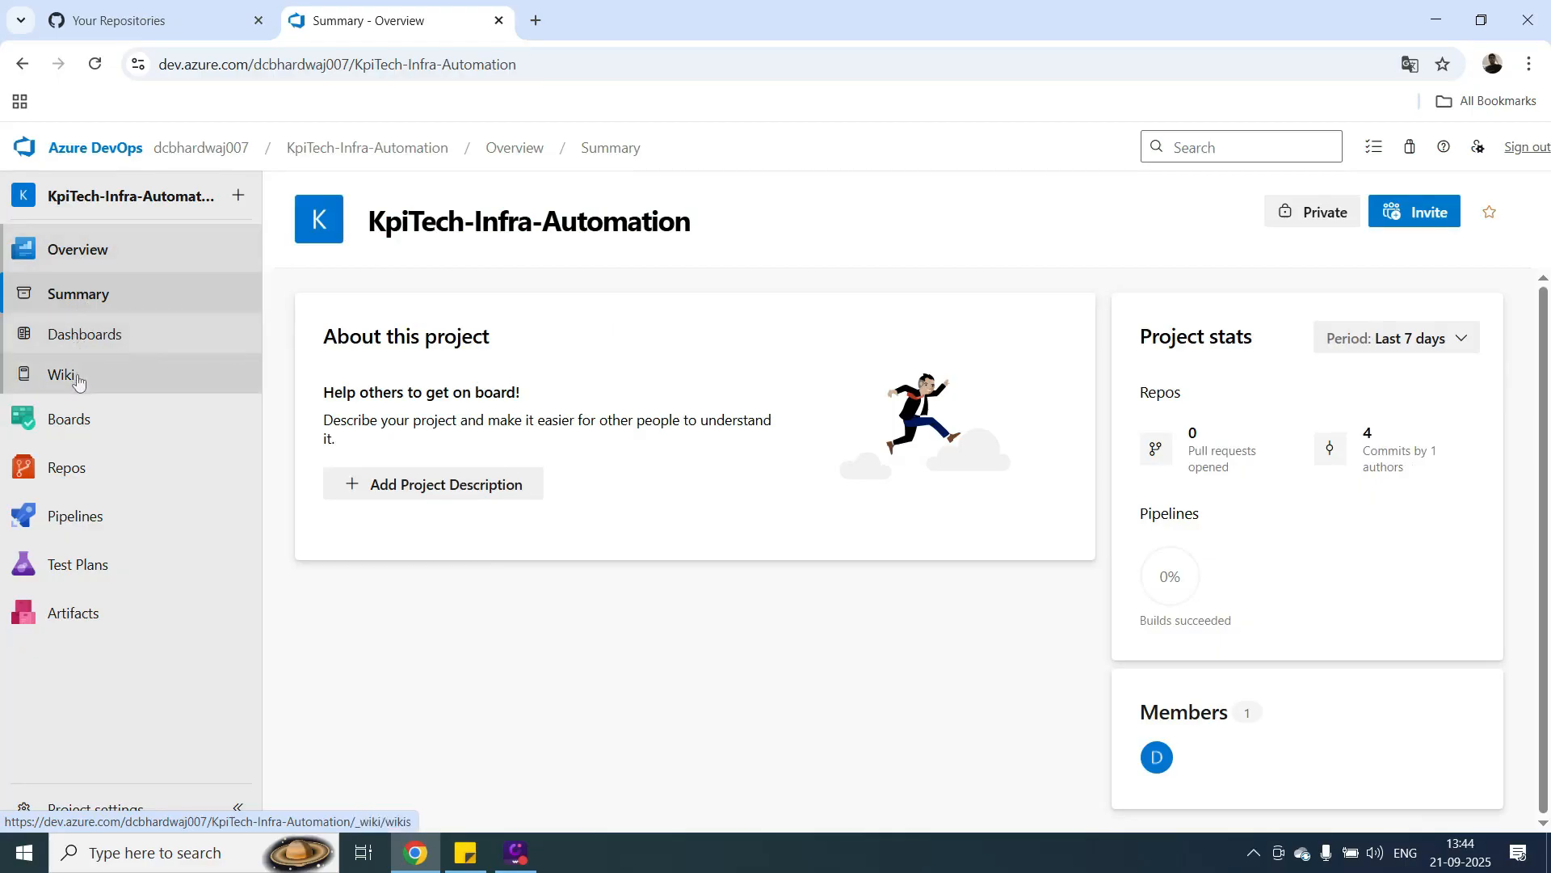
{"action": "mouse_move", "coordinate": [73, 435]}
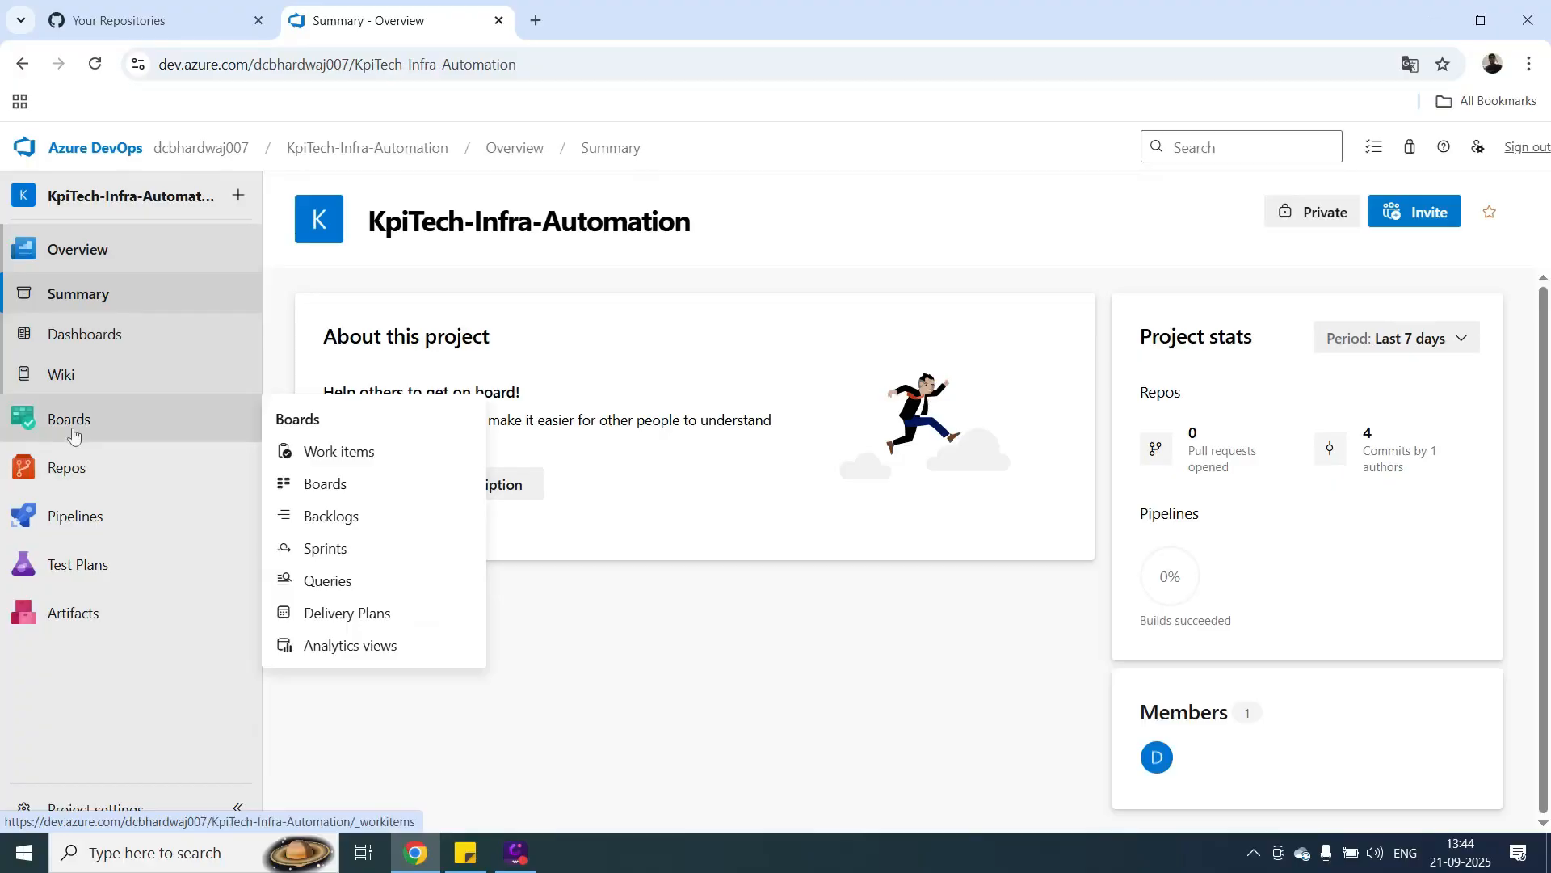
{"action": "mouse_move", "coordinate": [72, 481]}
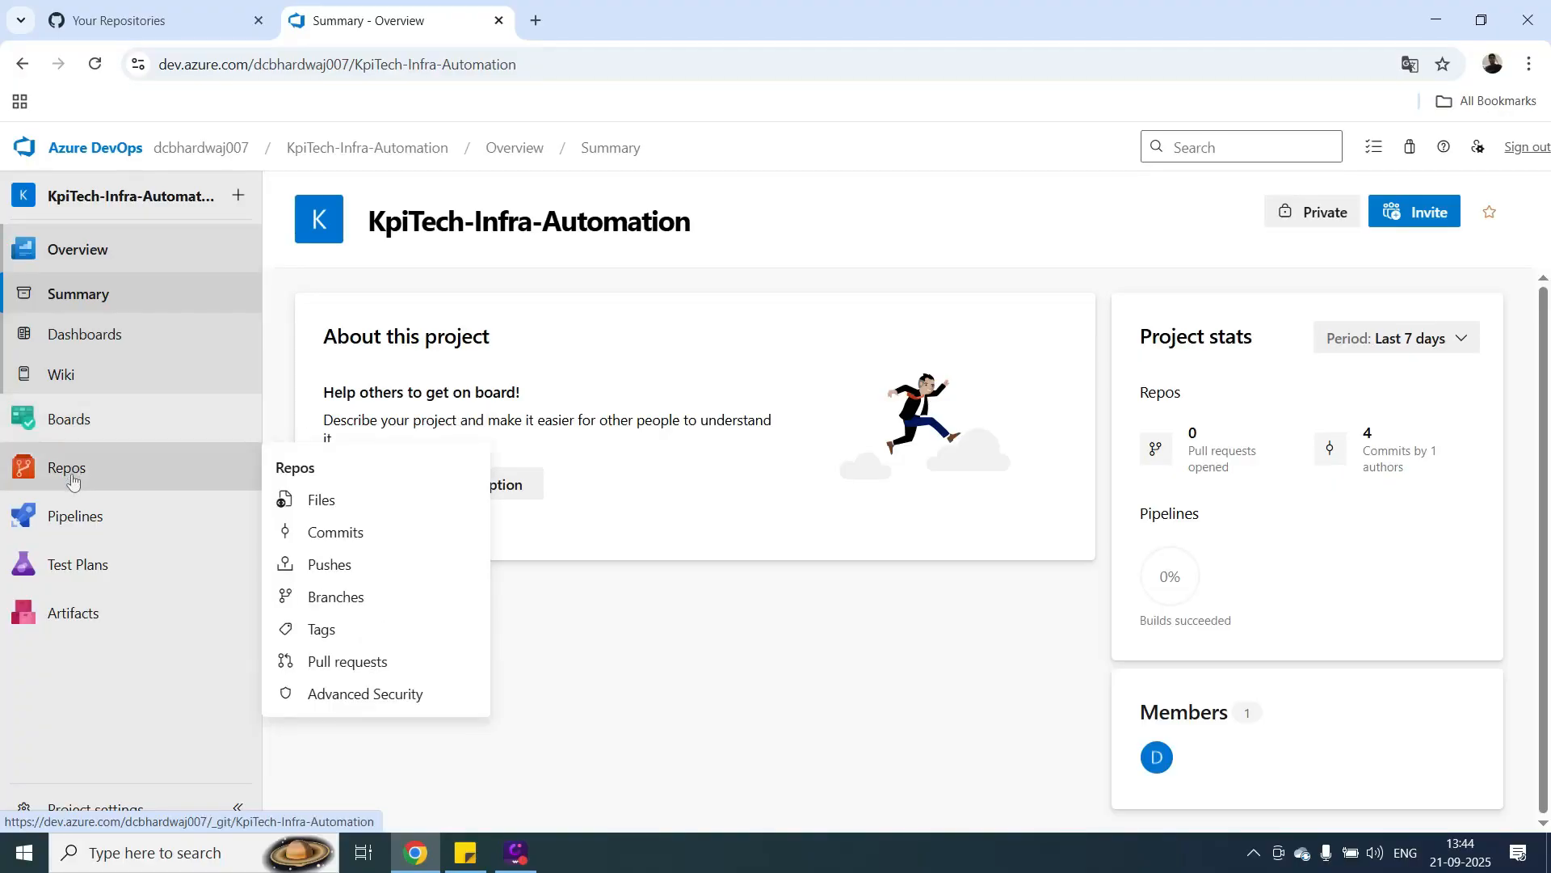
{"action": "mouse_move", "coordinate": [78, 566]}
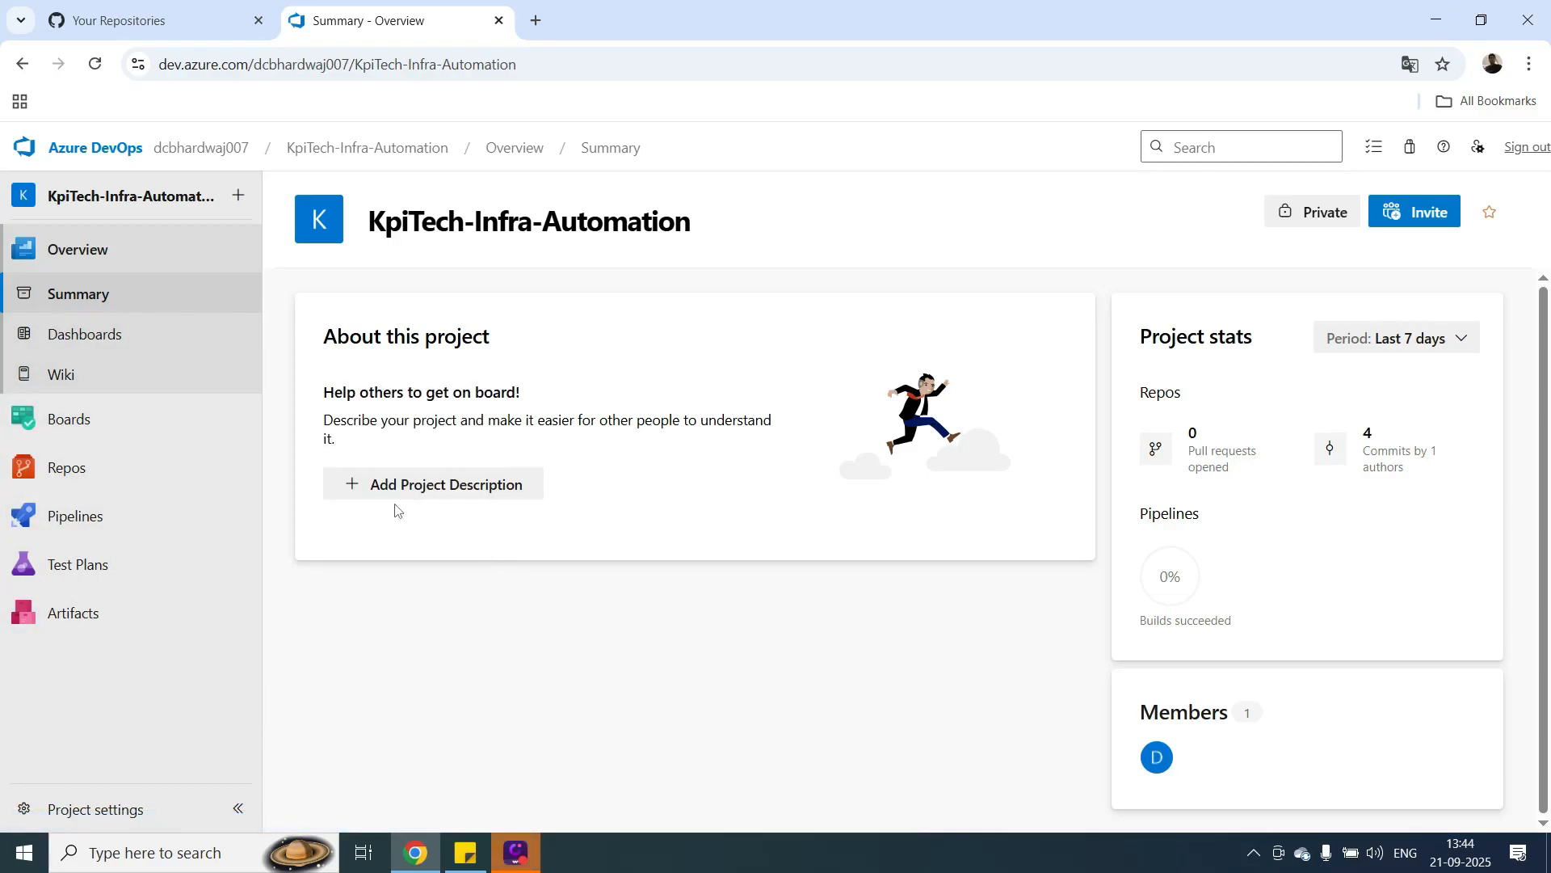
{"action": "left_click", "coordinate": [78, 476]}
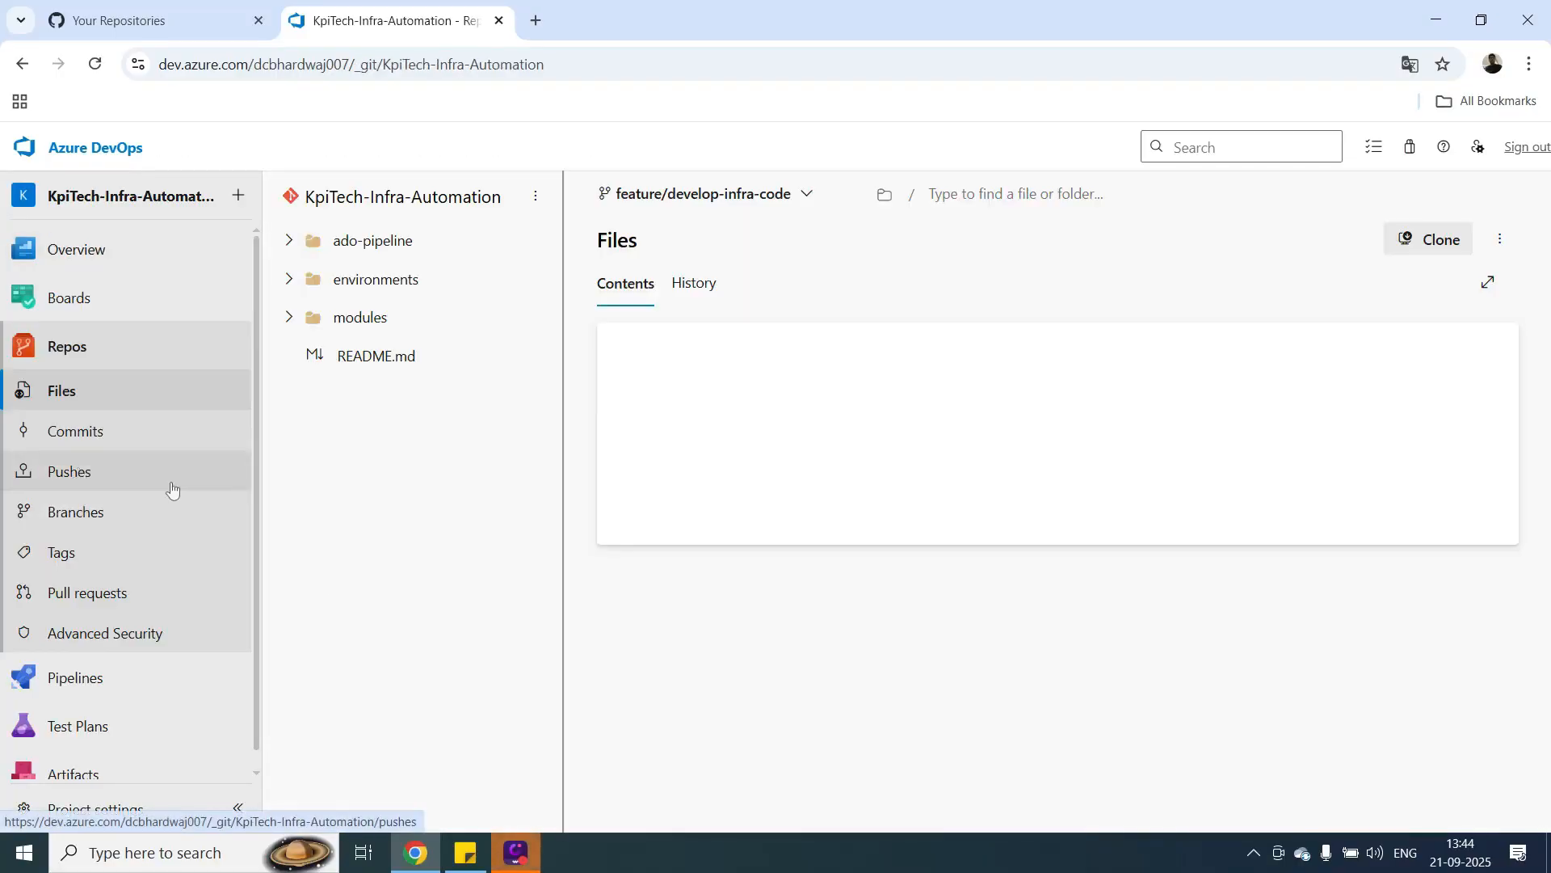
Switch to Sticky Notes to check the training agenda and return to Azure DevOps in the browser.
{"action": "left_click", "coordinate": [468, 856]}
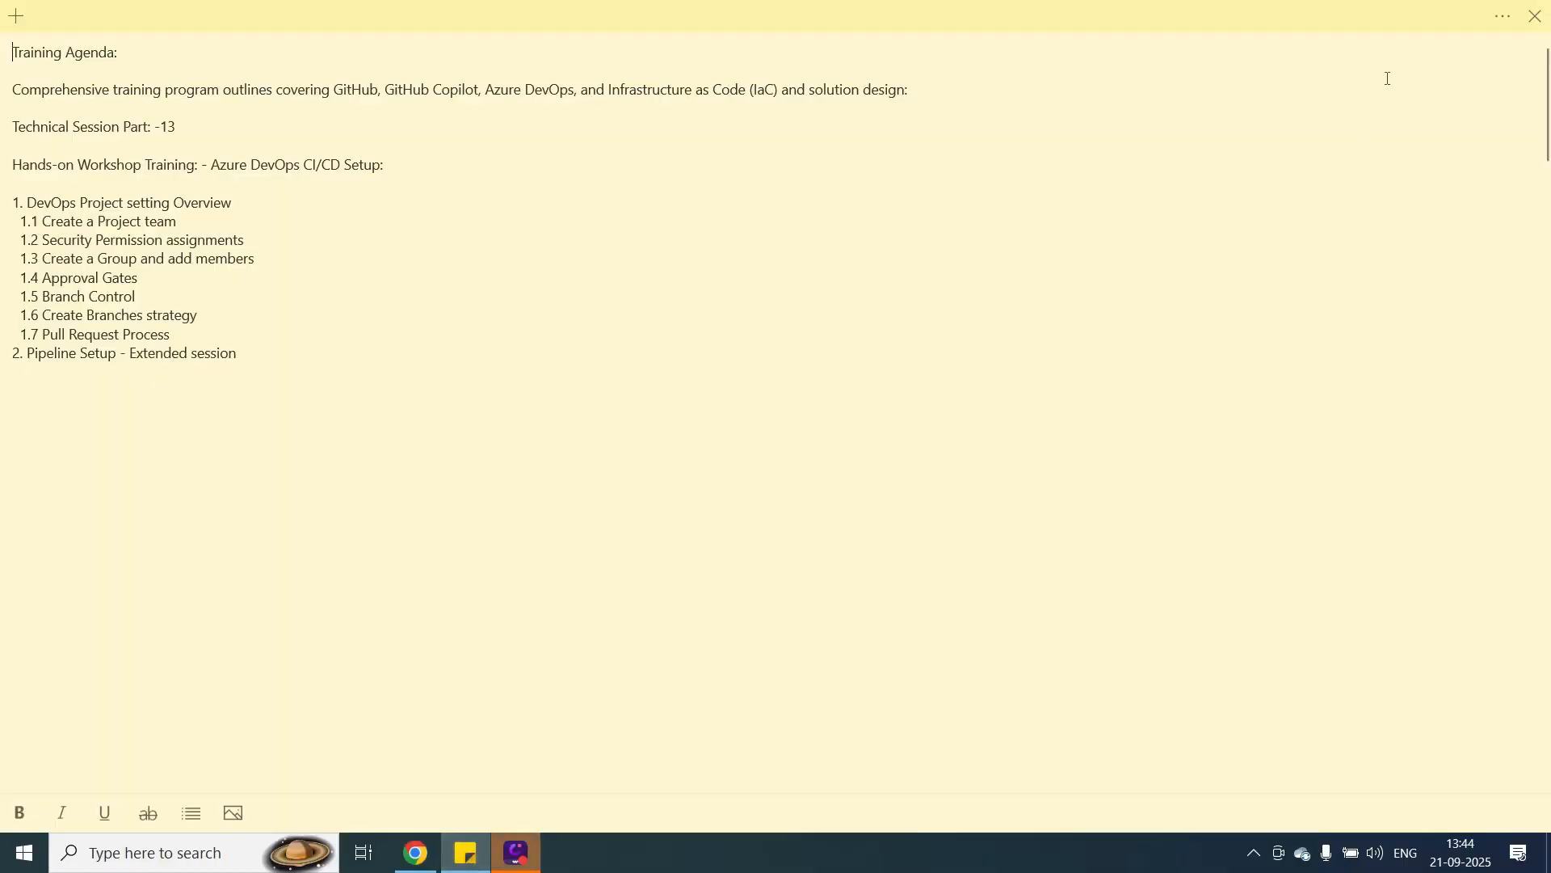
{"action": "left_click", "coordinate": [1432, 31]}
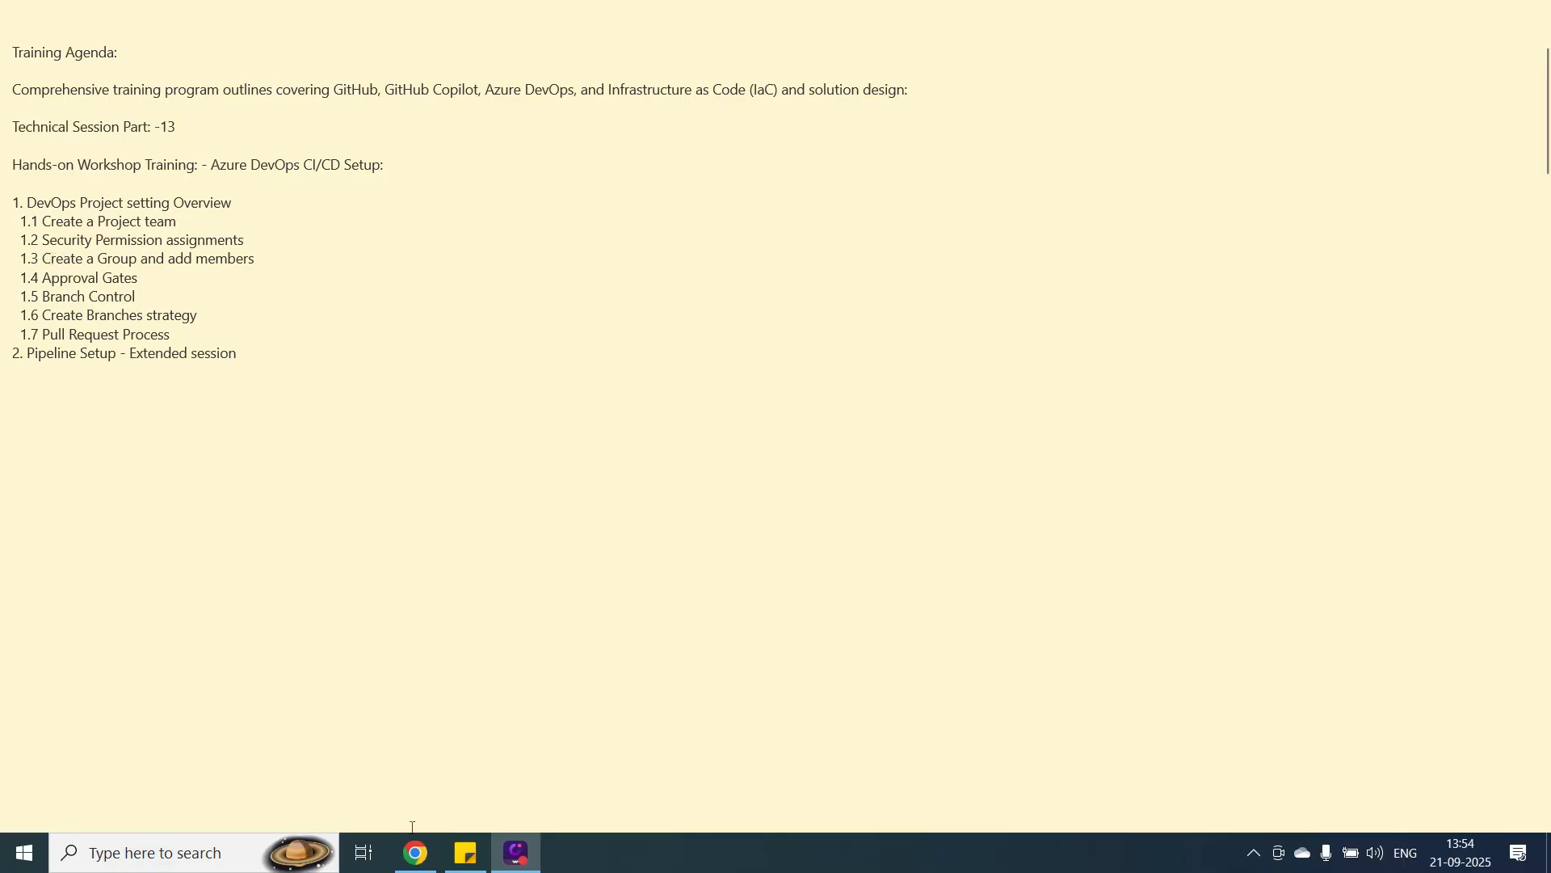
{"action": "left_click", "coordinate": [416, 855]}
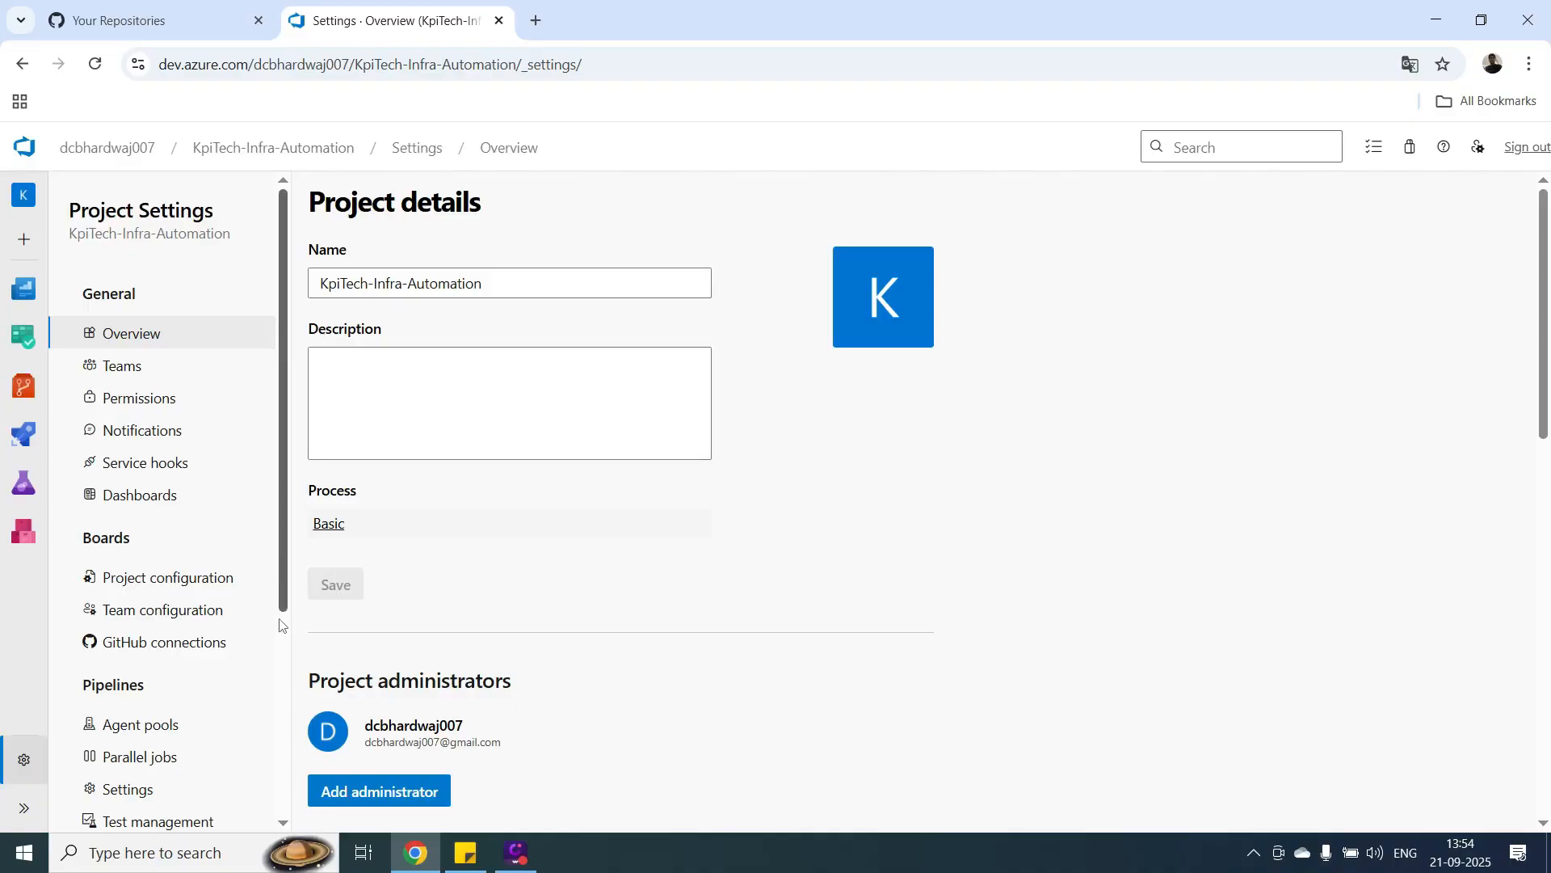
Open the member list of the Build Administrators group in the project's permissions.
{"action": "scroll", "coordinate": [280, 563], "scroll_direction": "down", "scroll_amount": 3}
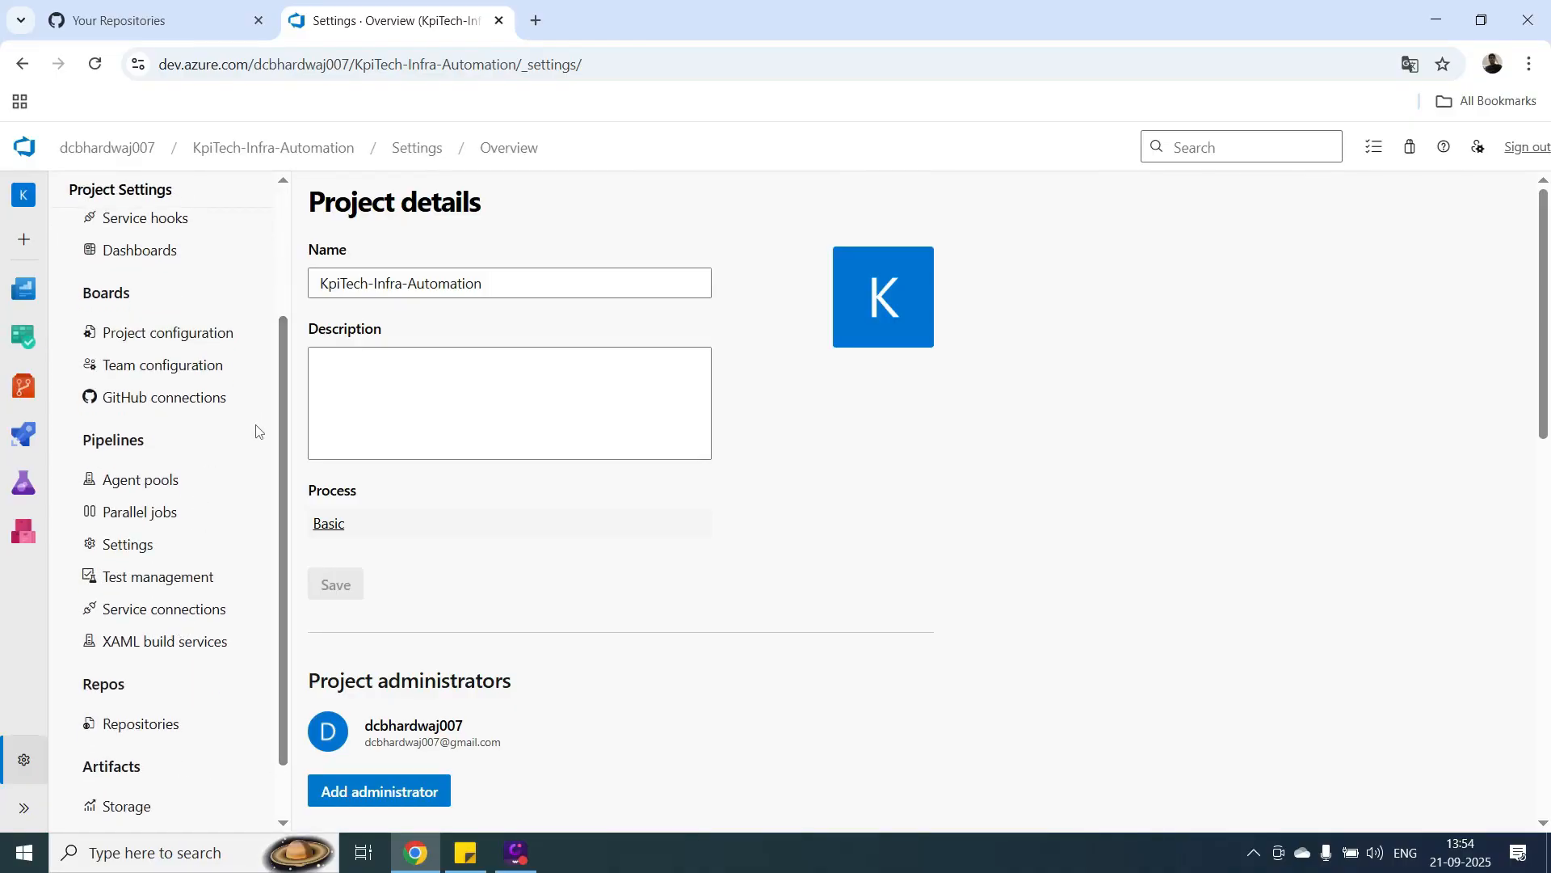
{"action": "scroll", "coordinate": [284, 443], "scroll_direction": "up", "scroll_amount": 3}
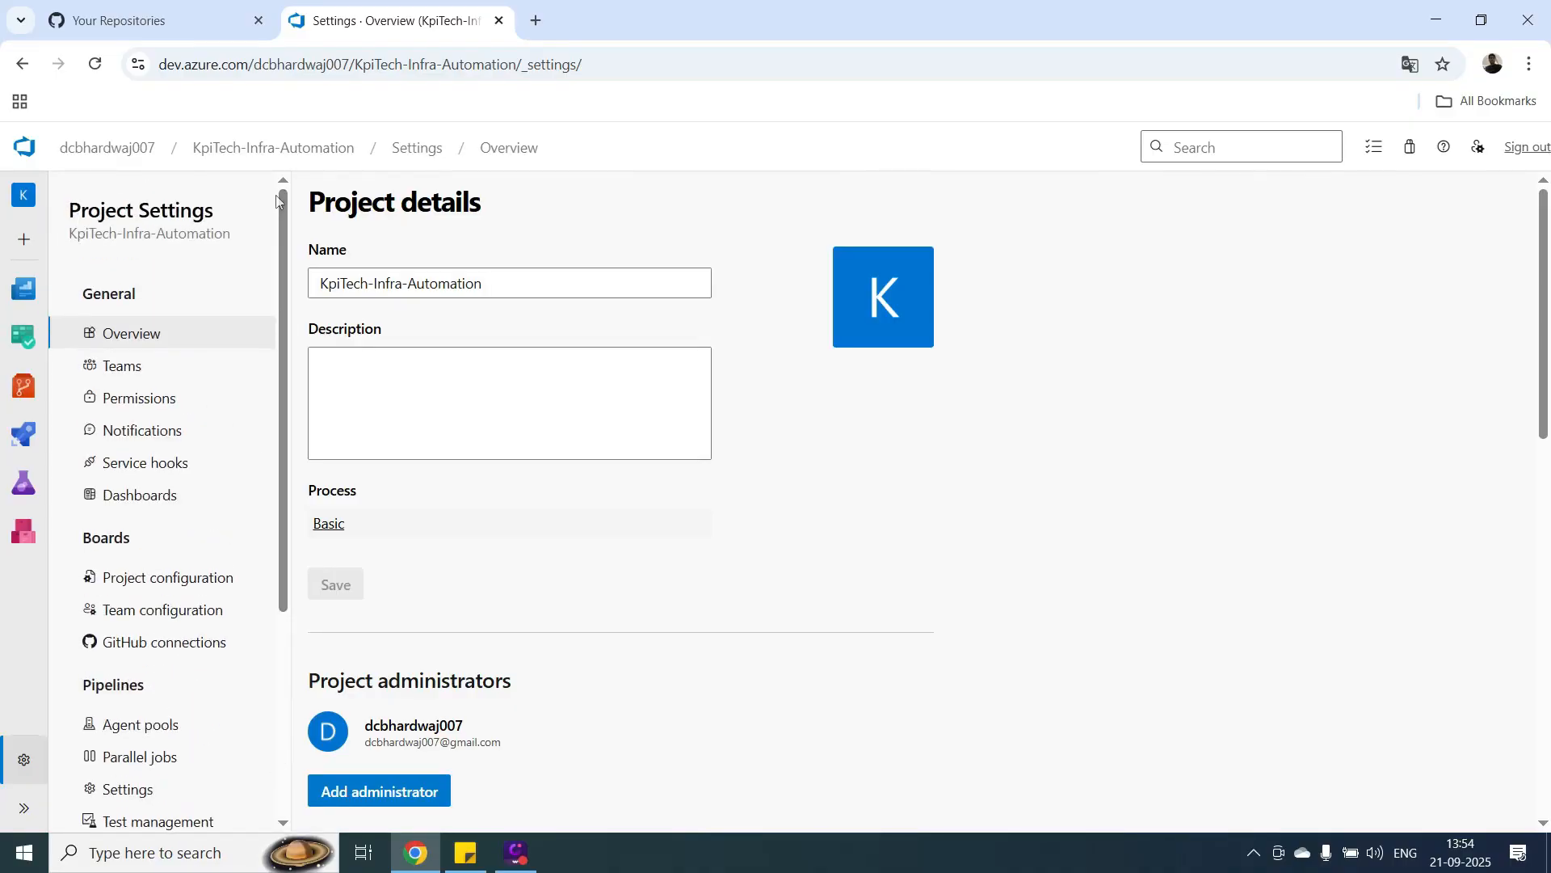
{"action": "left_click", "coordinate": [152, 404]}
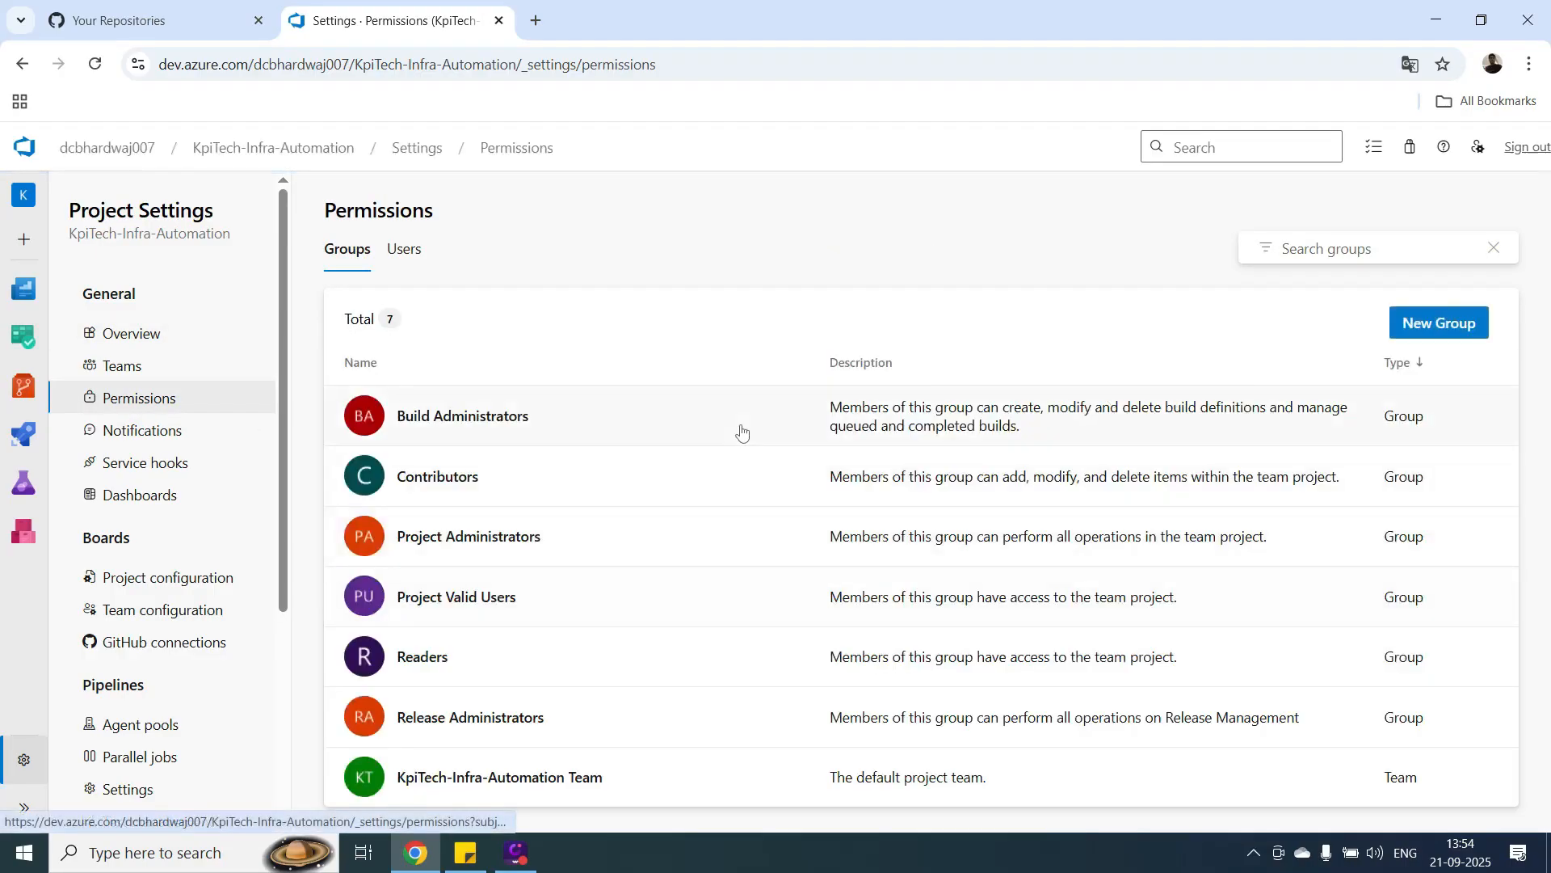
{"action": "left_click", "coordinate": [458, 417]}
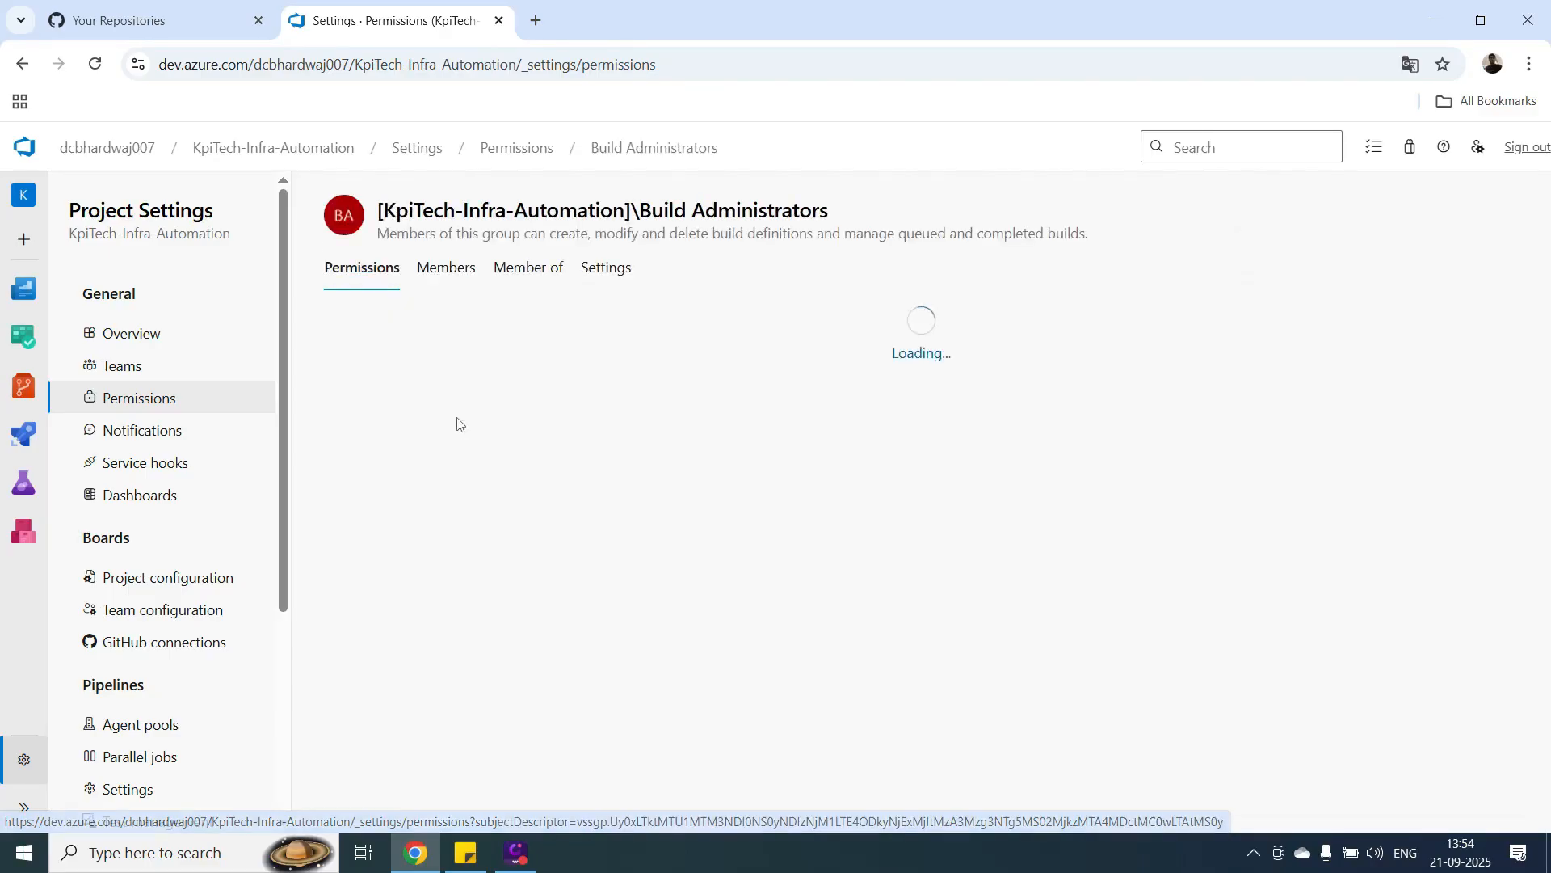
{"action": "left_click", "coordinate": [469, 278]}
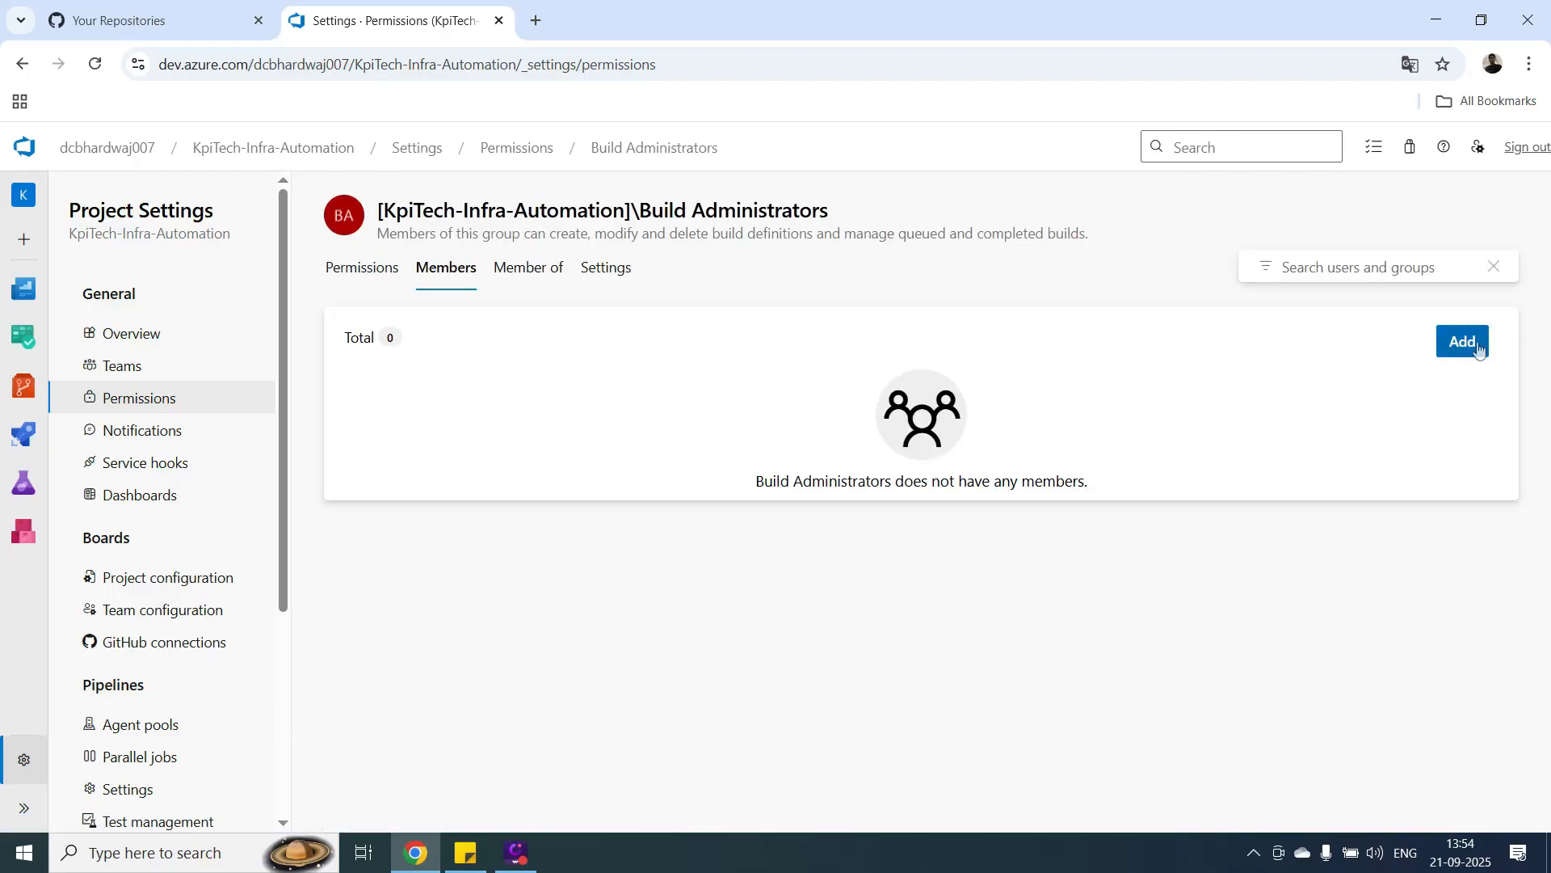
Add the account owner's user as a member of the Build Administrators group and save.
{"action": "left_click", "coordinate": [1462, 342]}
{"action": "type", "text": "dc"}
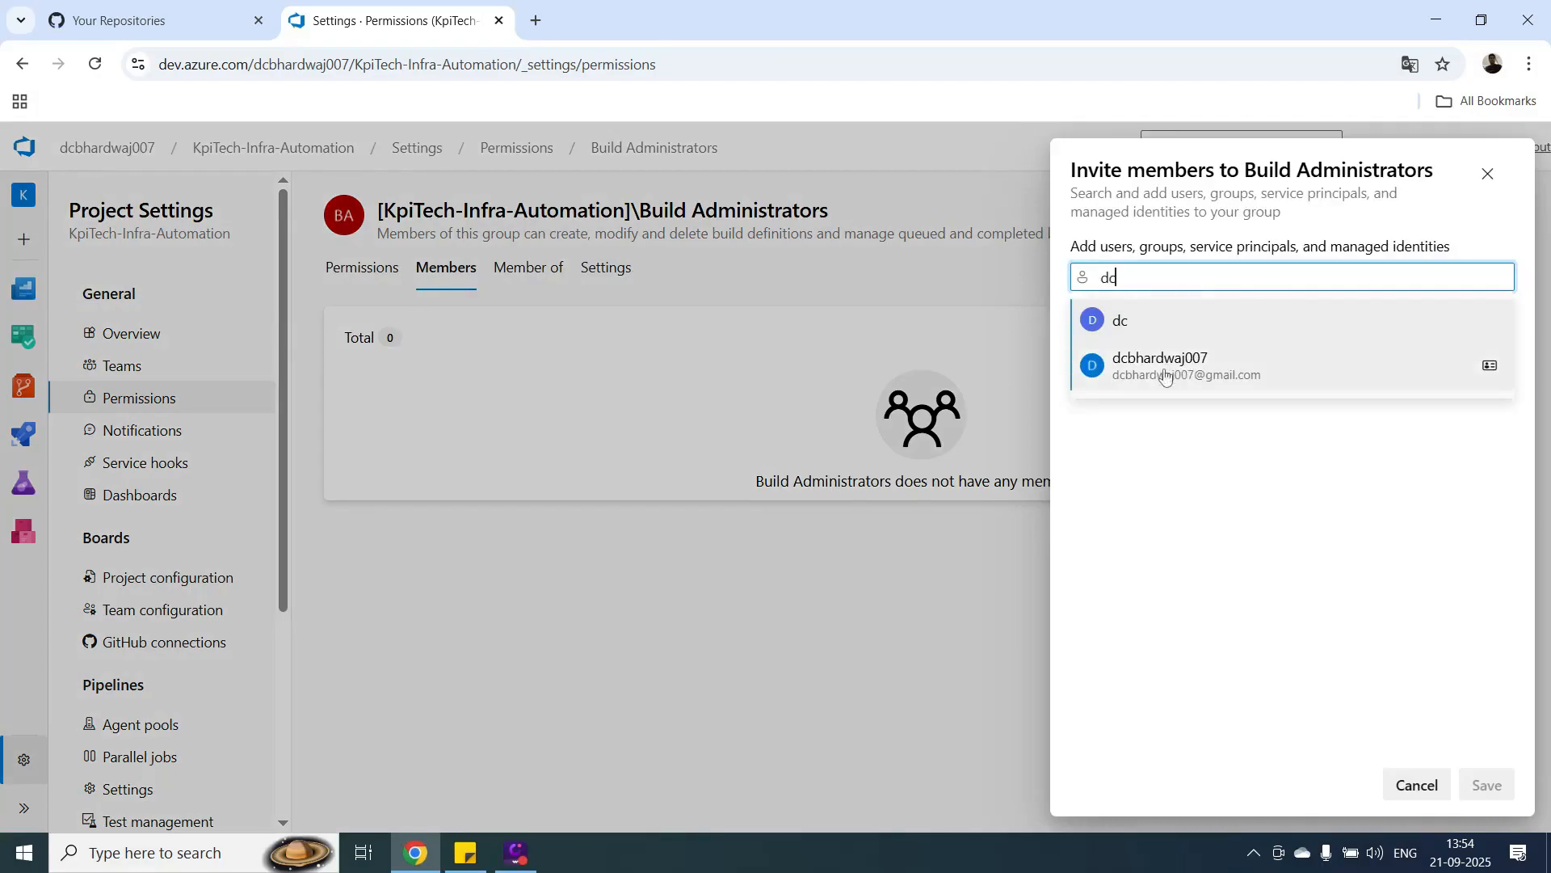
{"action": "left_click", "coordinate": [1164, 375]}
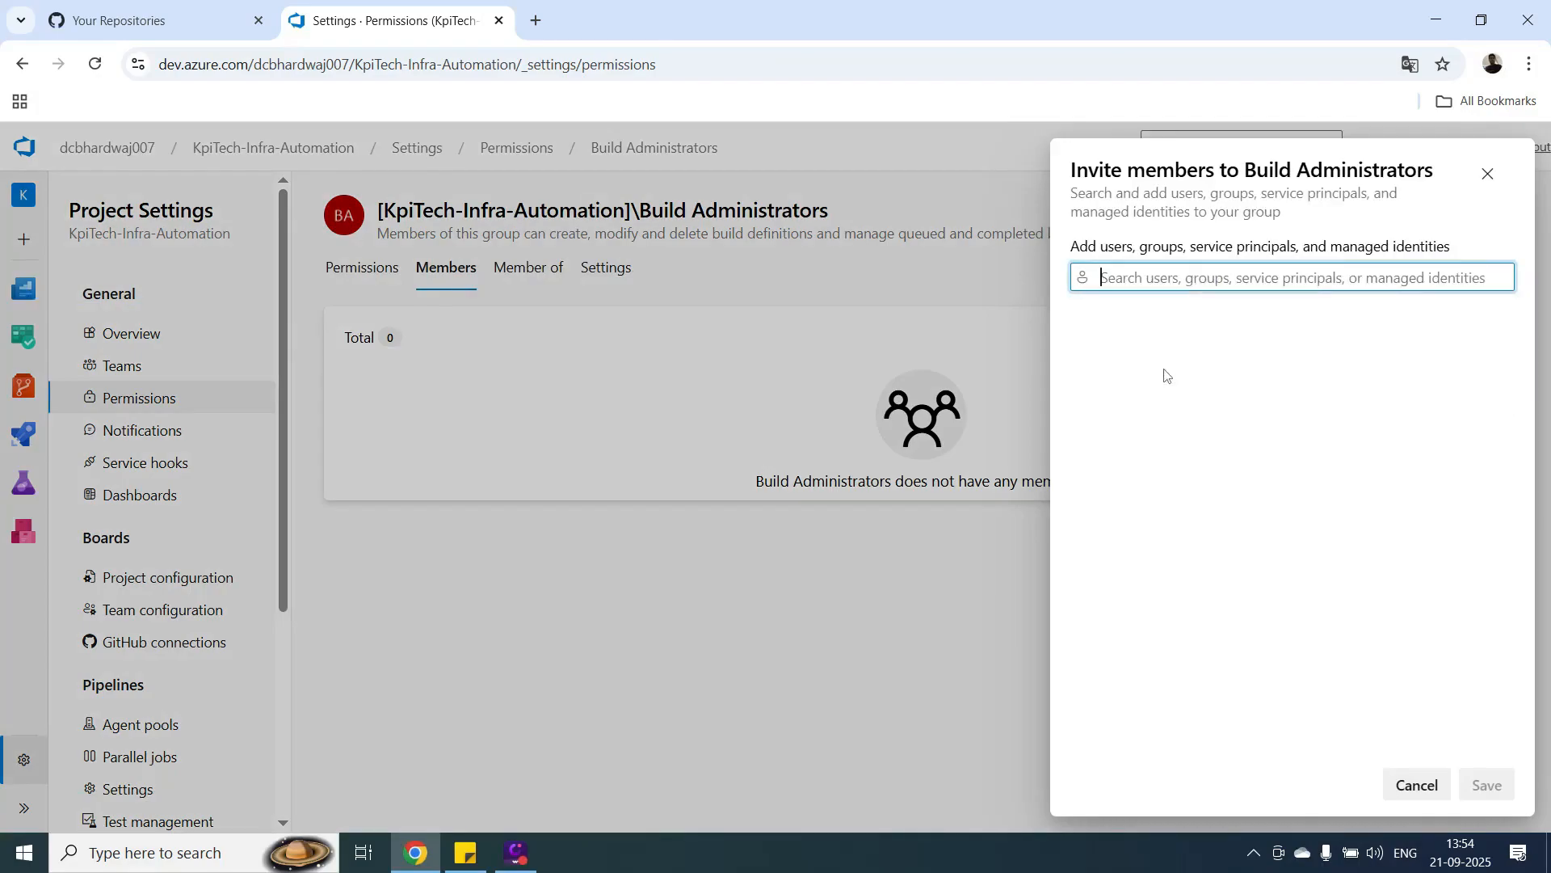
{"action": "left_click", "coordinate": [1485, 800]}
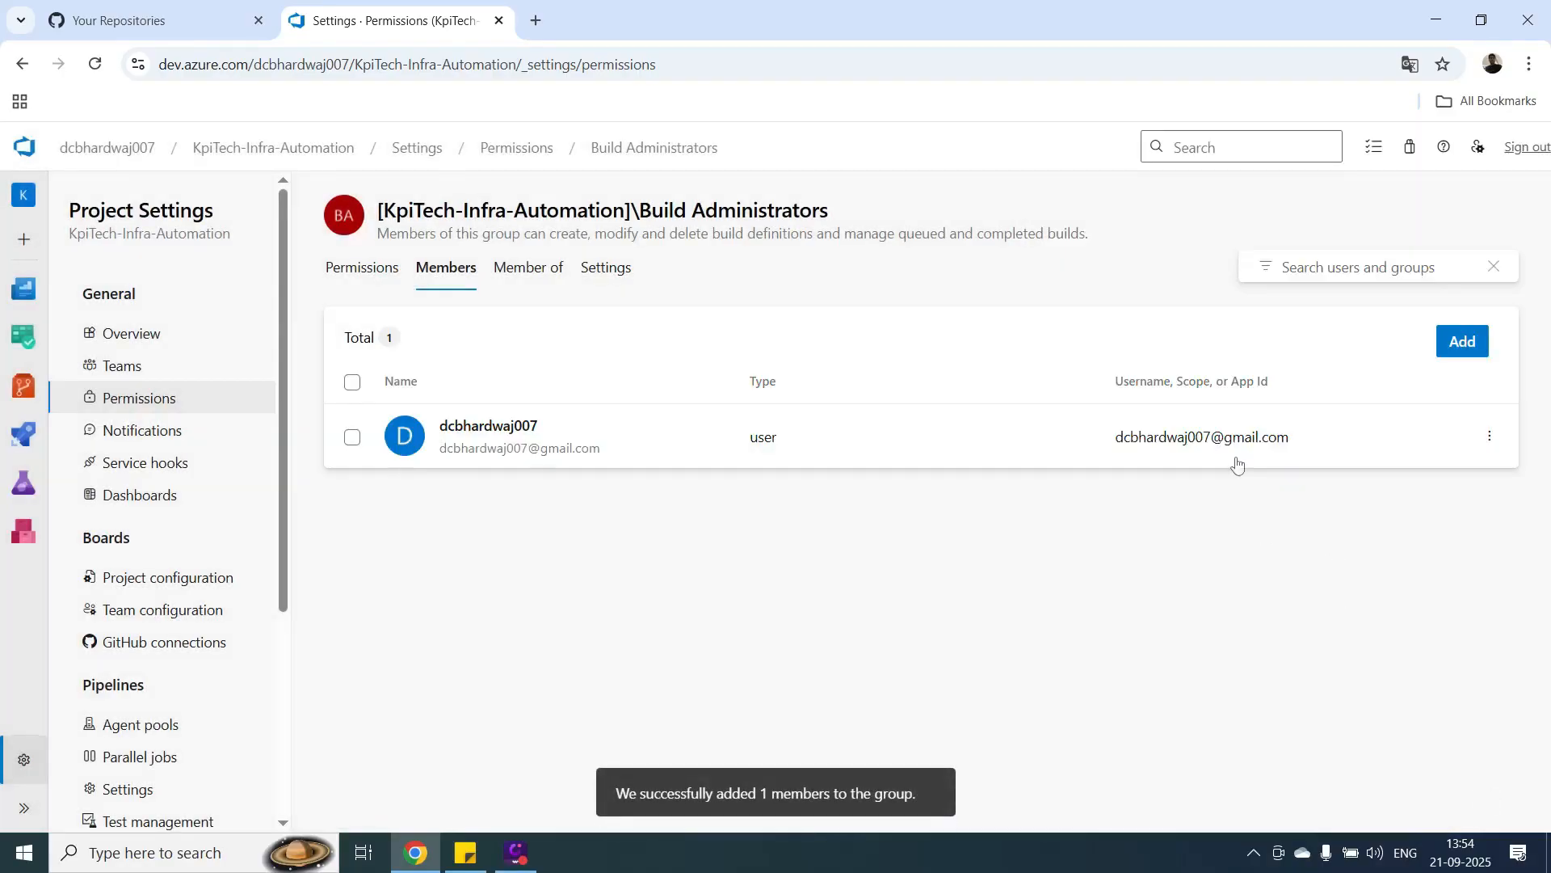
Open the Release Administrators group's member list and add the account owner's user to it.
{"action": "left_click", "coordinate": [533, 153]}
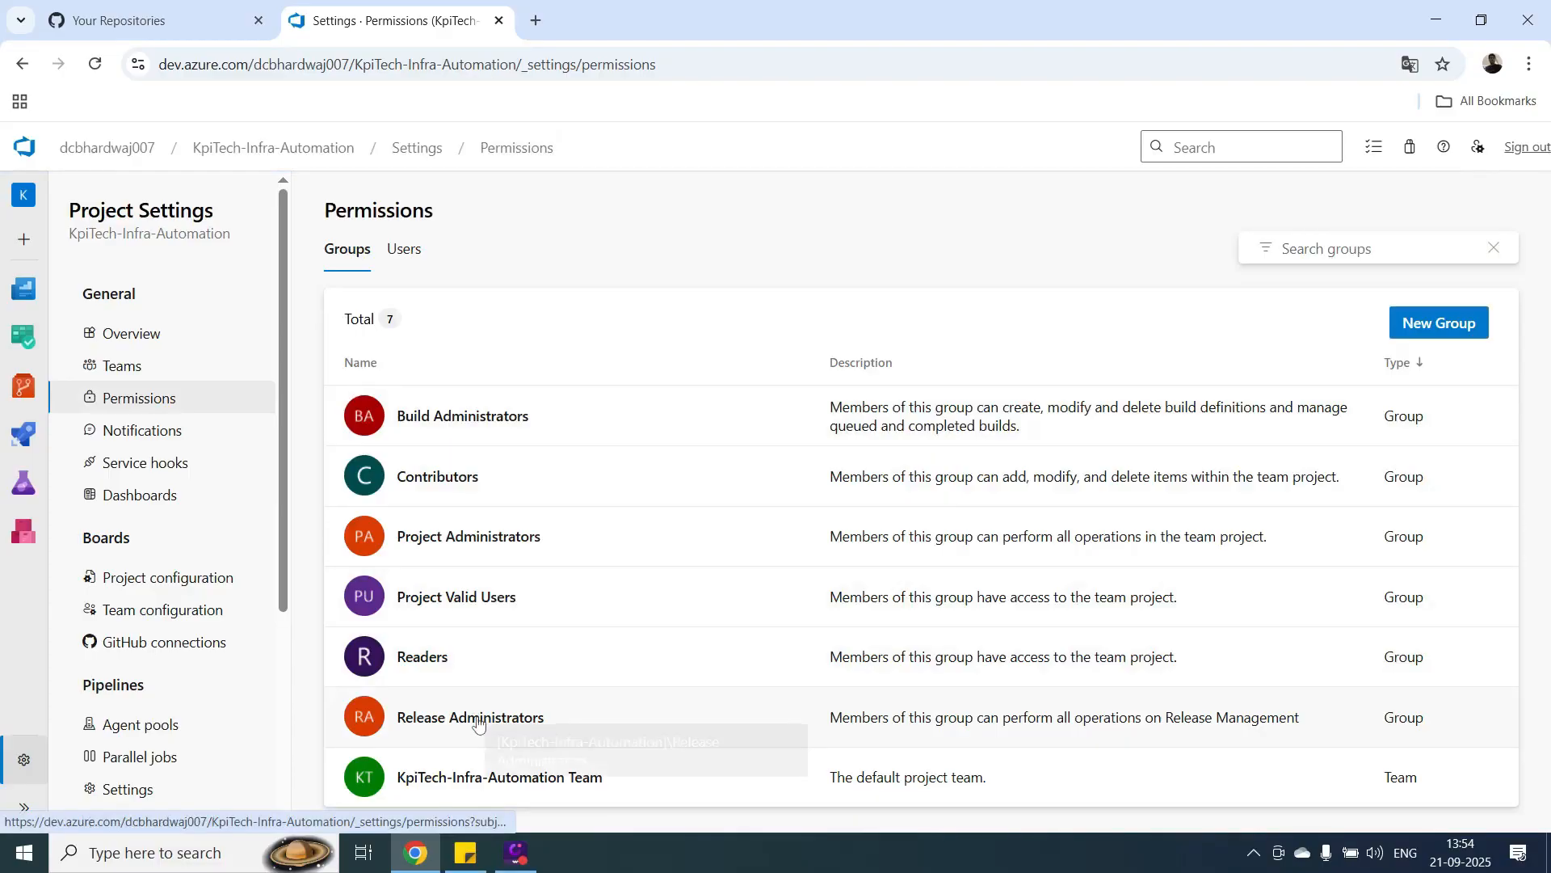
{"action": "left_click", "coordinate": [478, 716]}
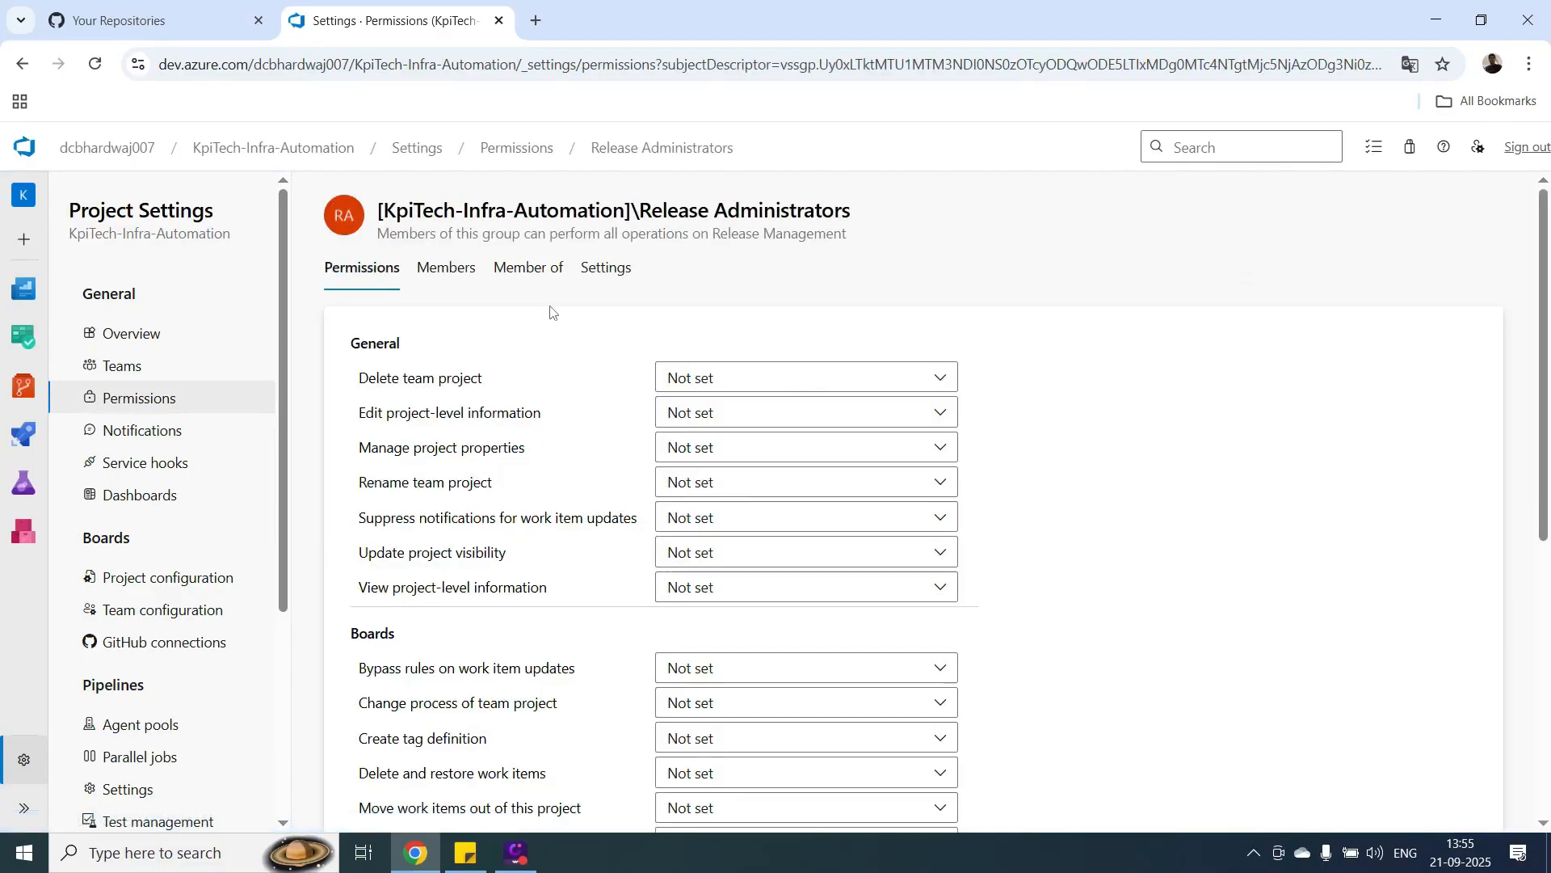
{"action": "left_click", "coordinate": [454, 273]}
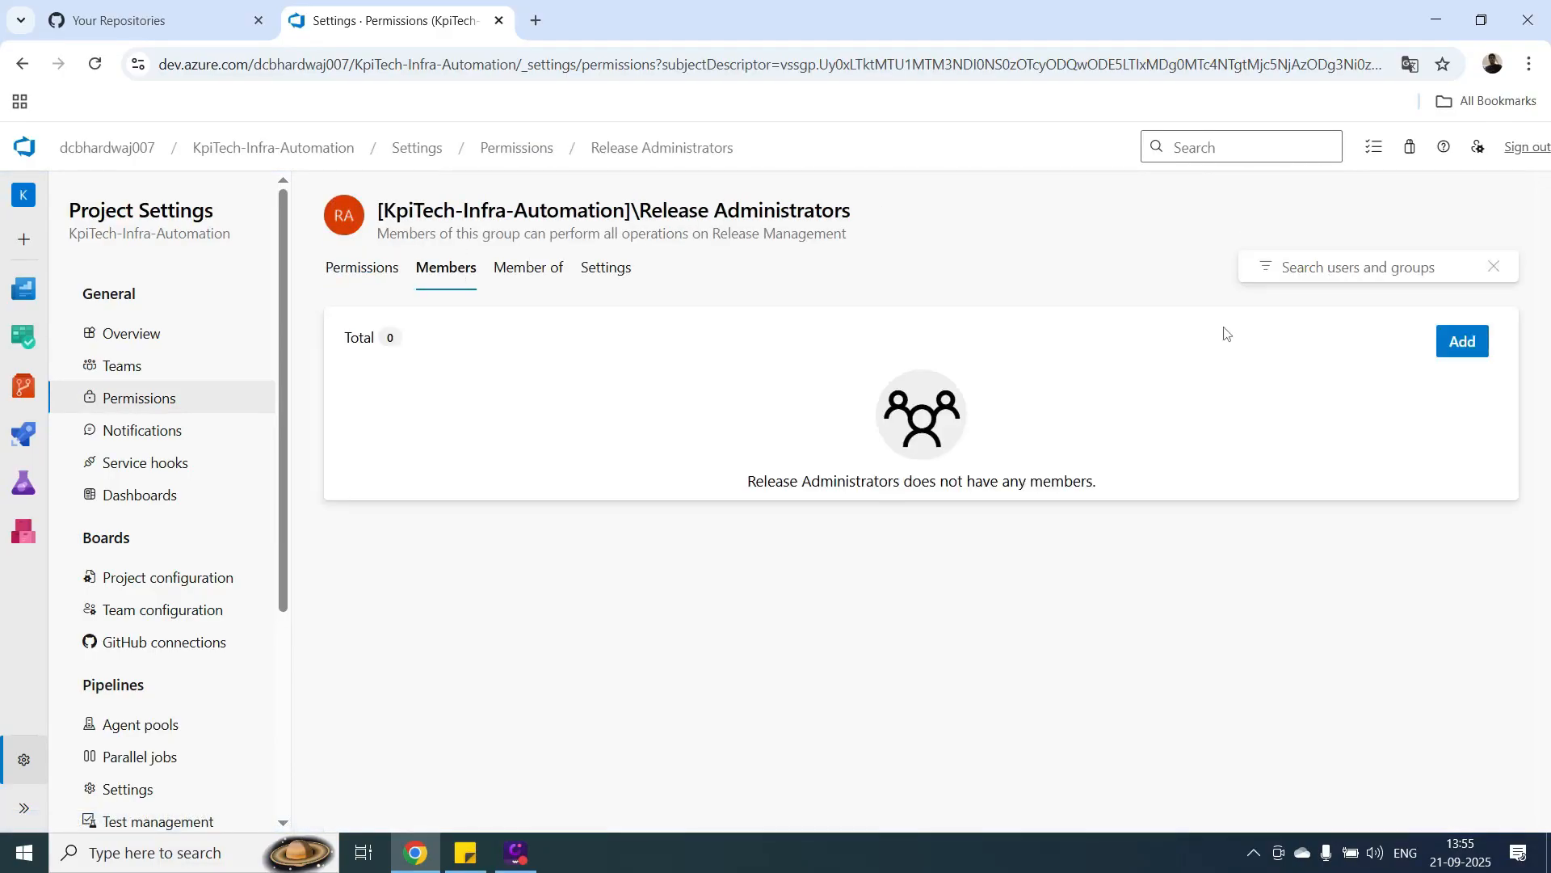
{"action": "left_click", "coordinate": [1464, 343]}
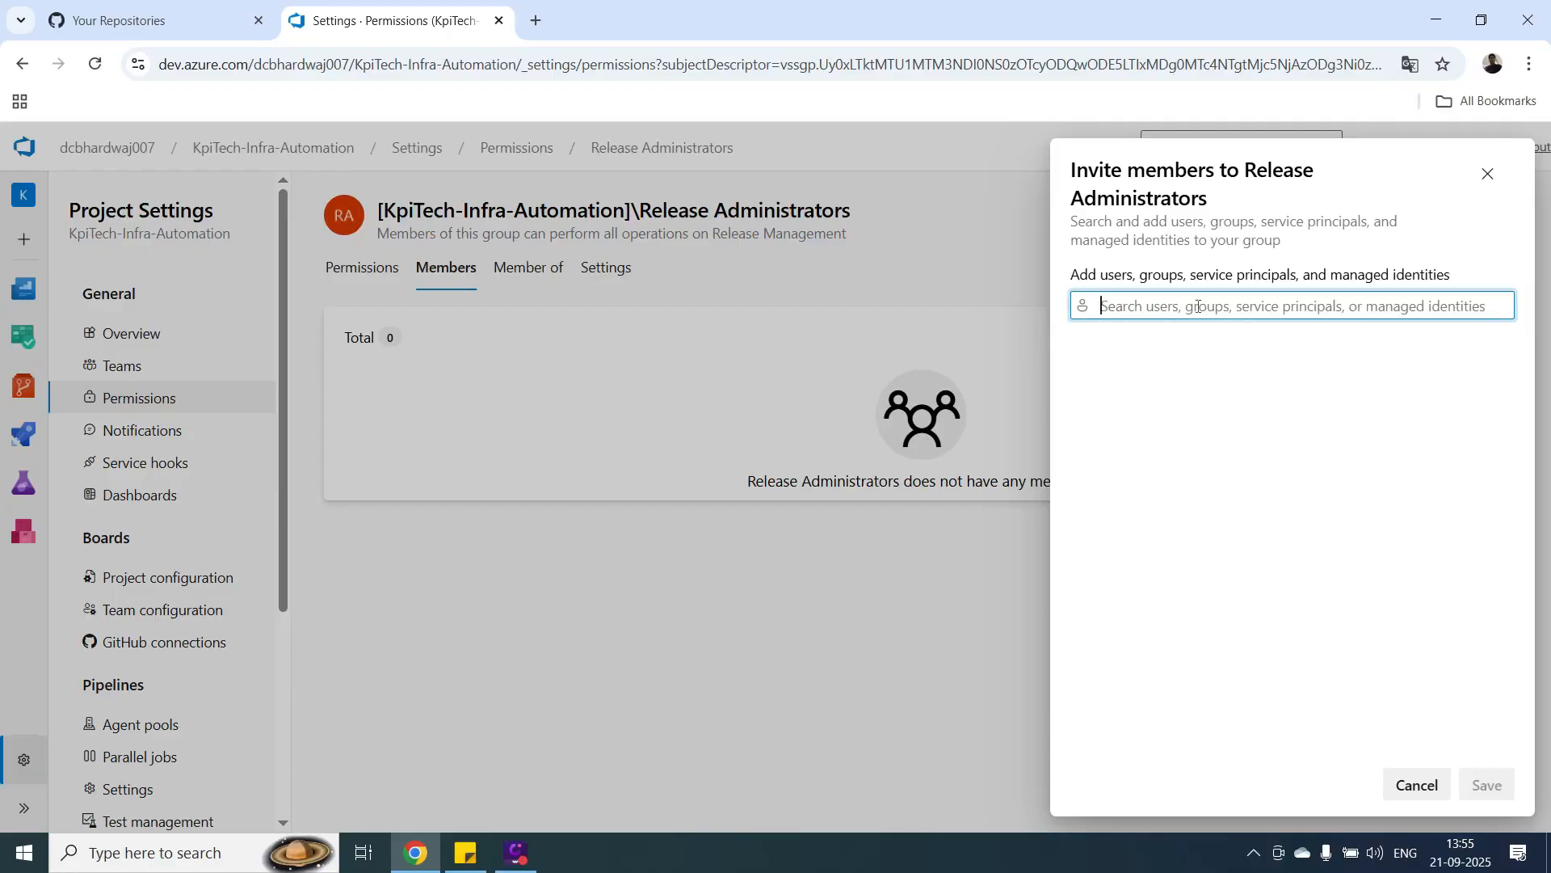
{"action": "type", "text": "dc"}
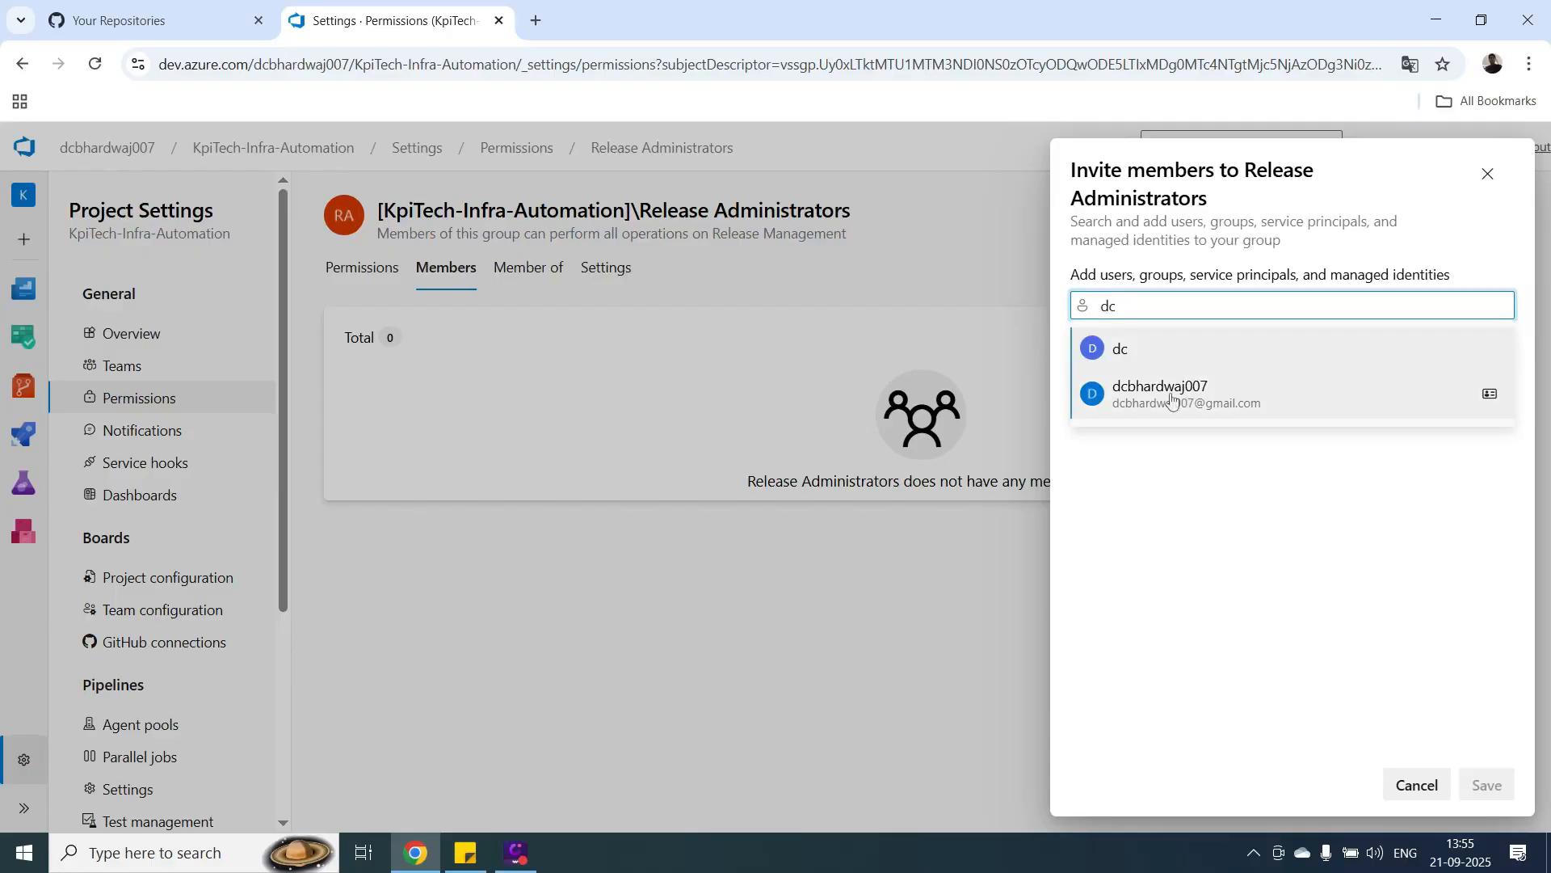
{"action": "left_click", "coordinate": [1172, 401]}
{"action": "left_click", "coordinate": [1479, 780]}
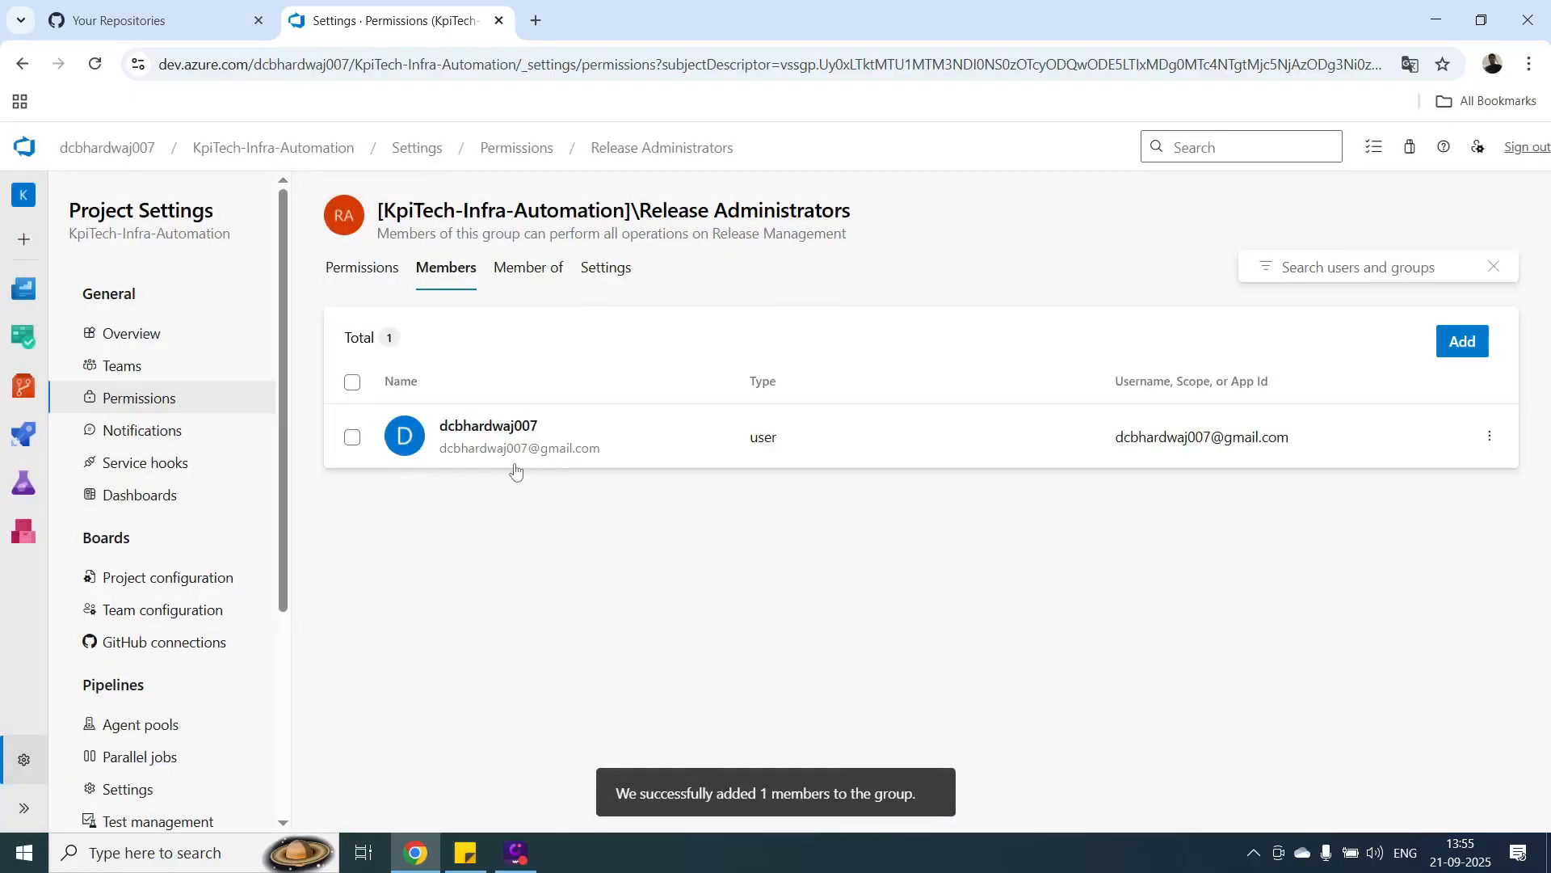
Open the approvals and checks of the prod environment under the project's pipelines.
{"action": "mouse_move", "coordinate": [27, 388]}
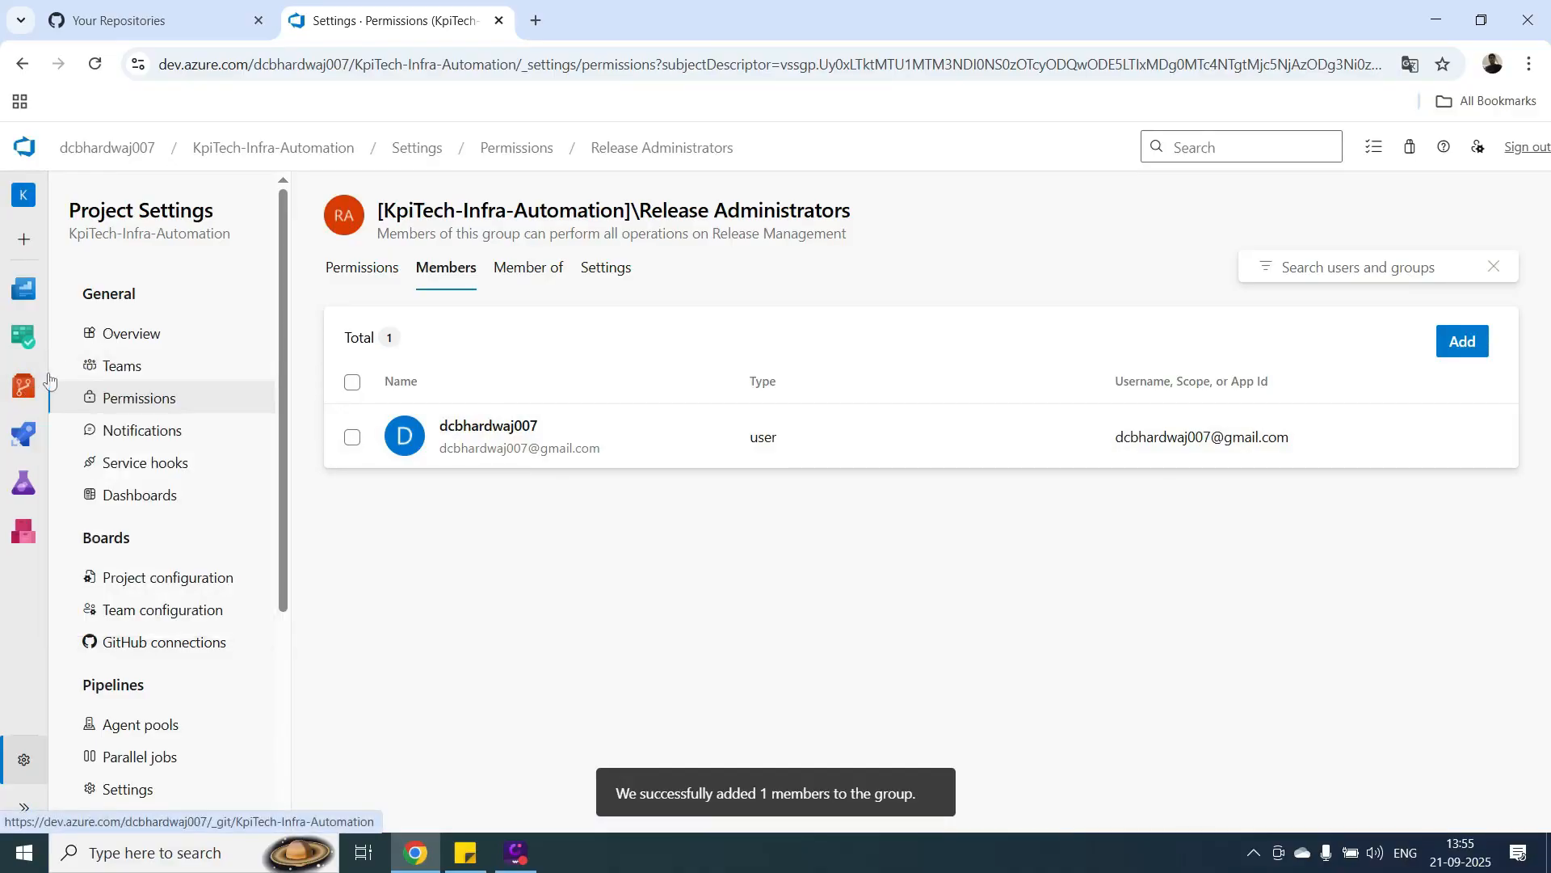
{"action": "left_click", "coordinate": [24, 435]}
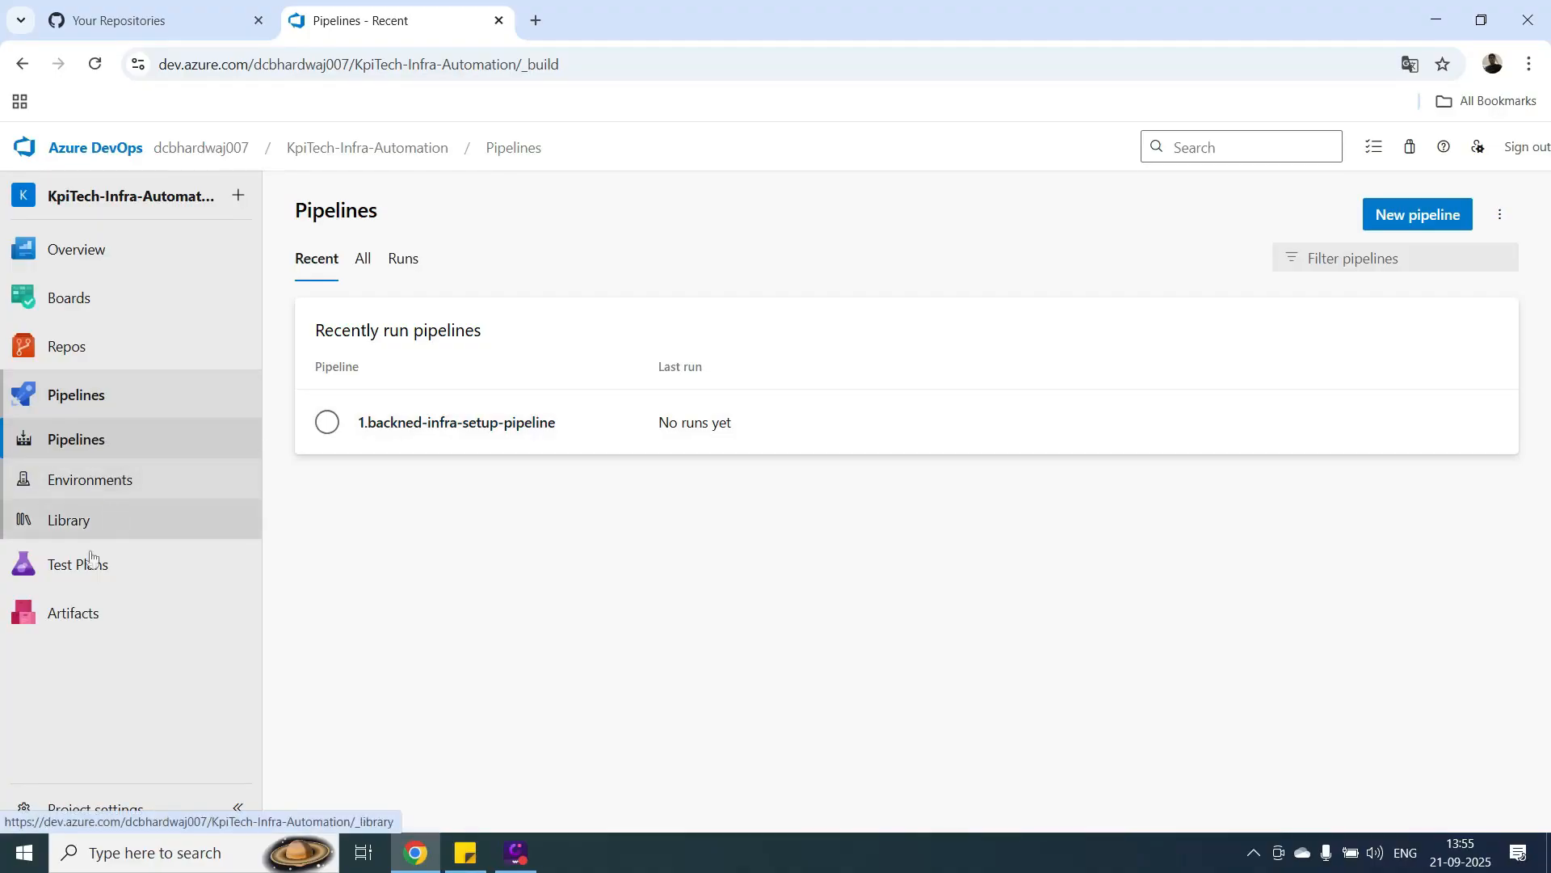
{"action": "left_click", "coordinate": [105, 483]}
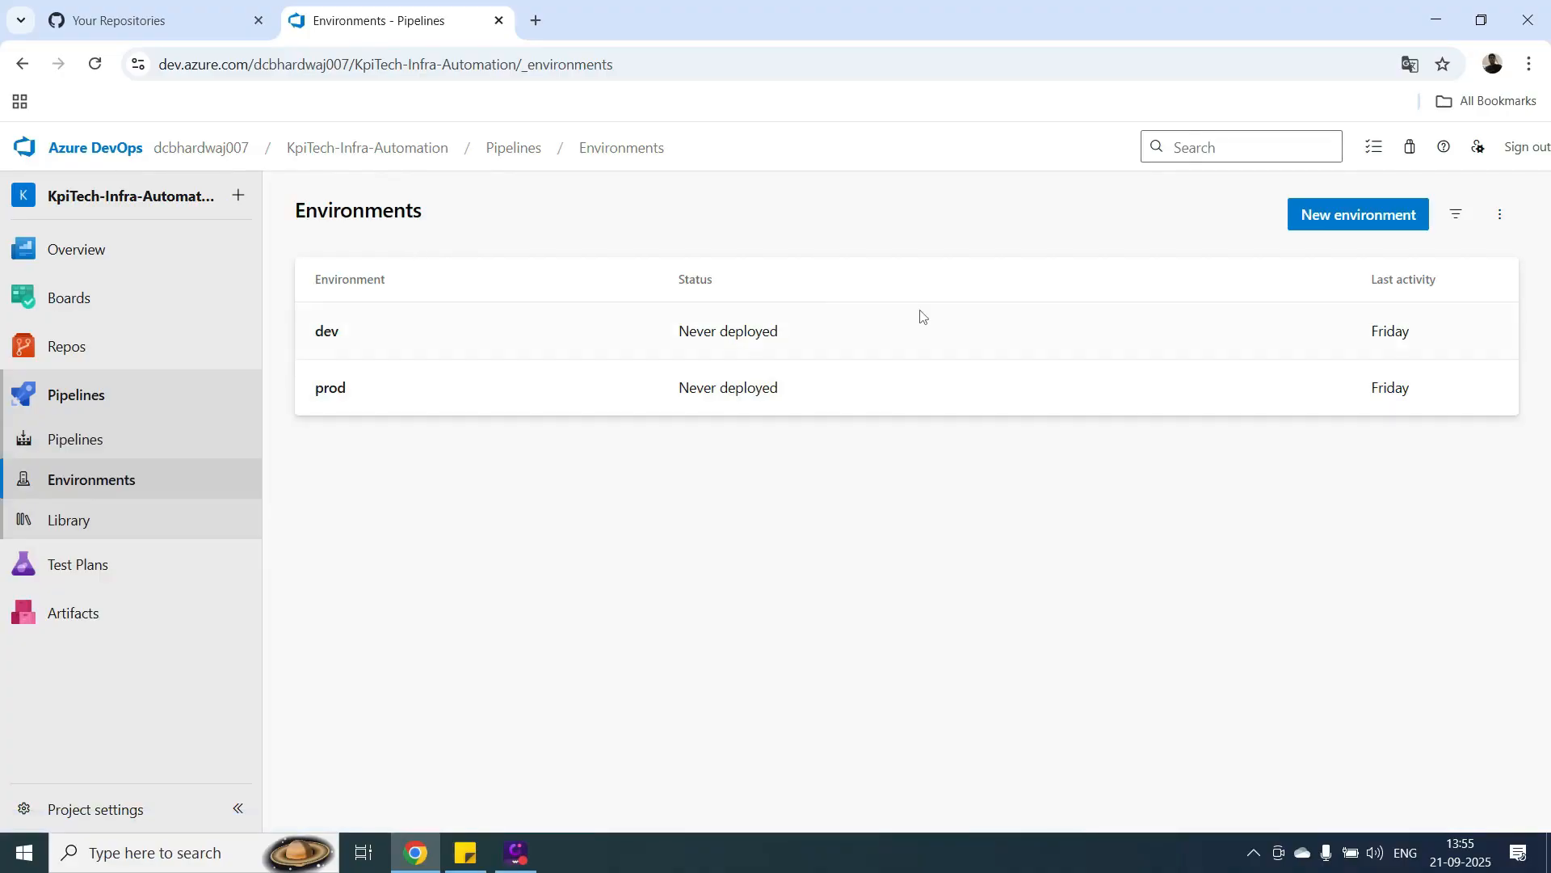
{"action": "left_click", "coordinate": [336, 392]}
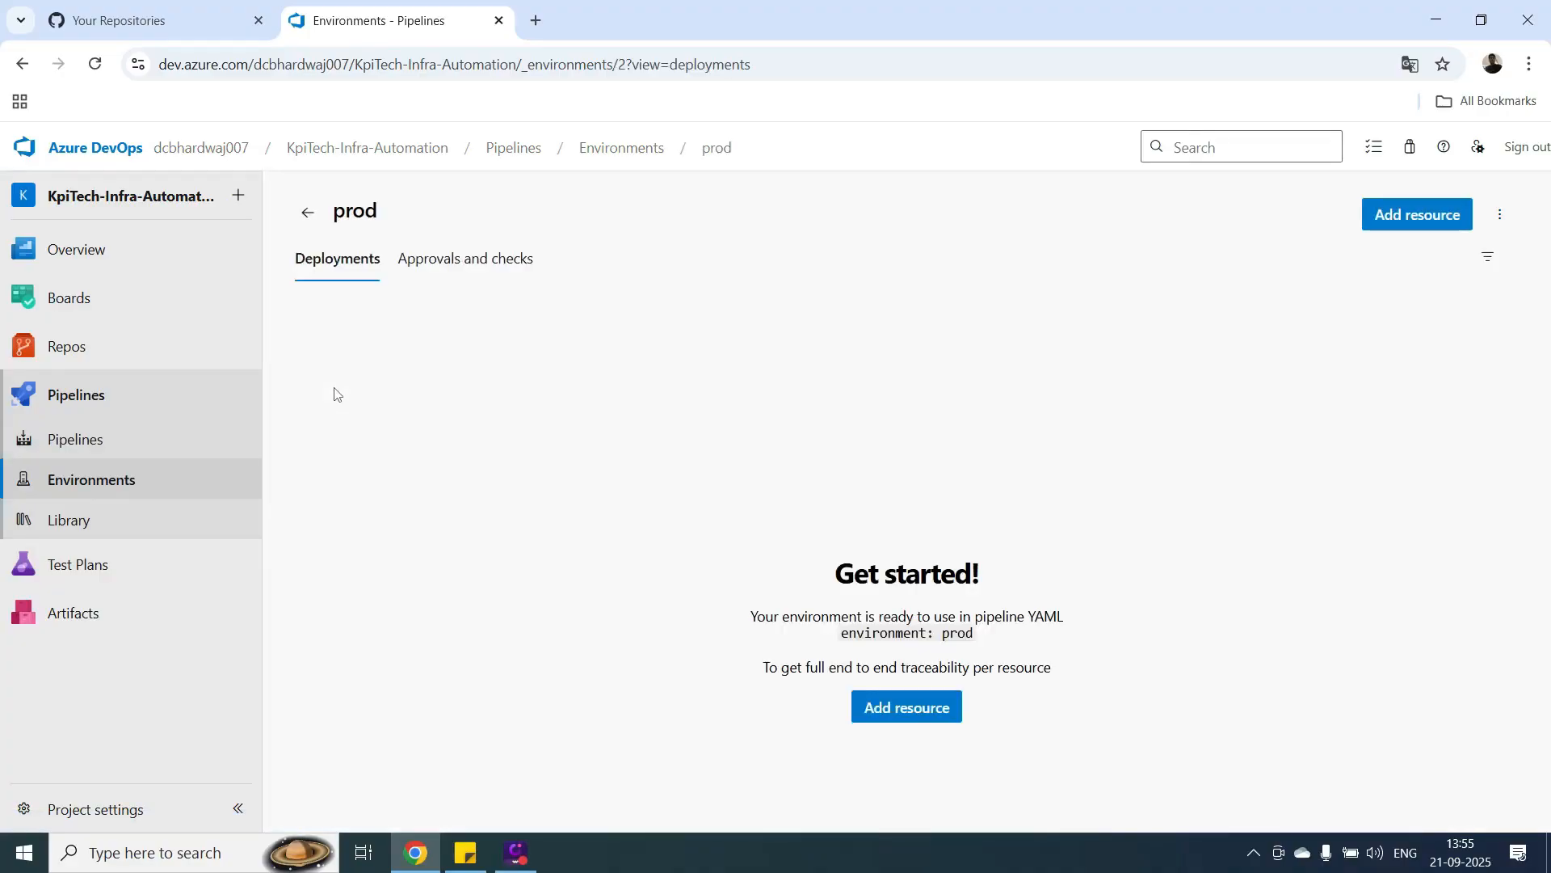
{"action": "left_click", "coordinate": [446, 264]}
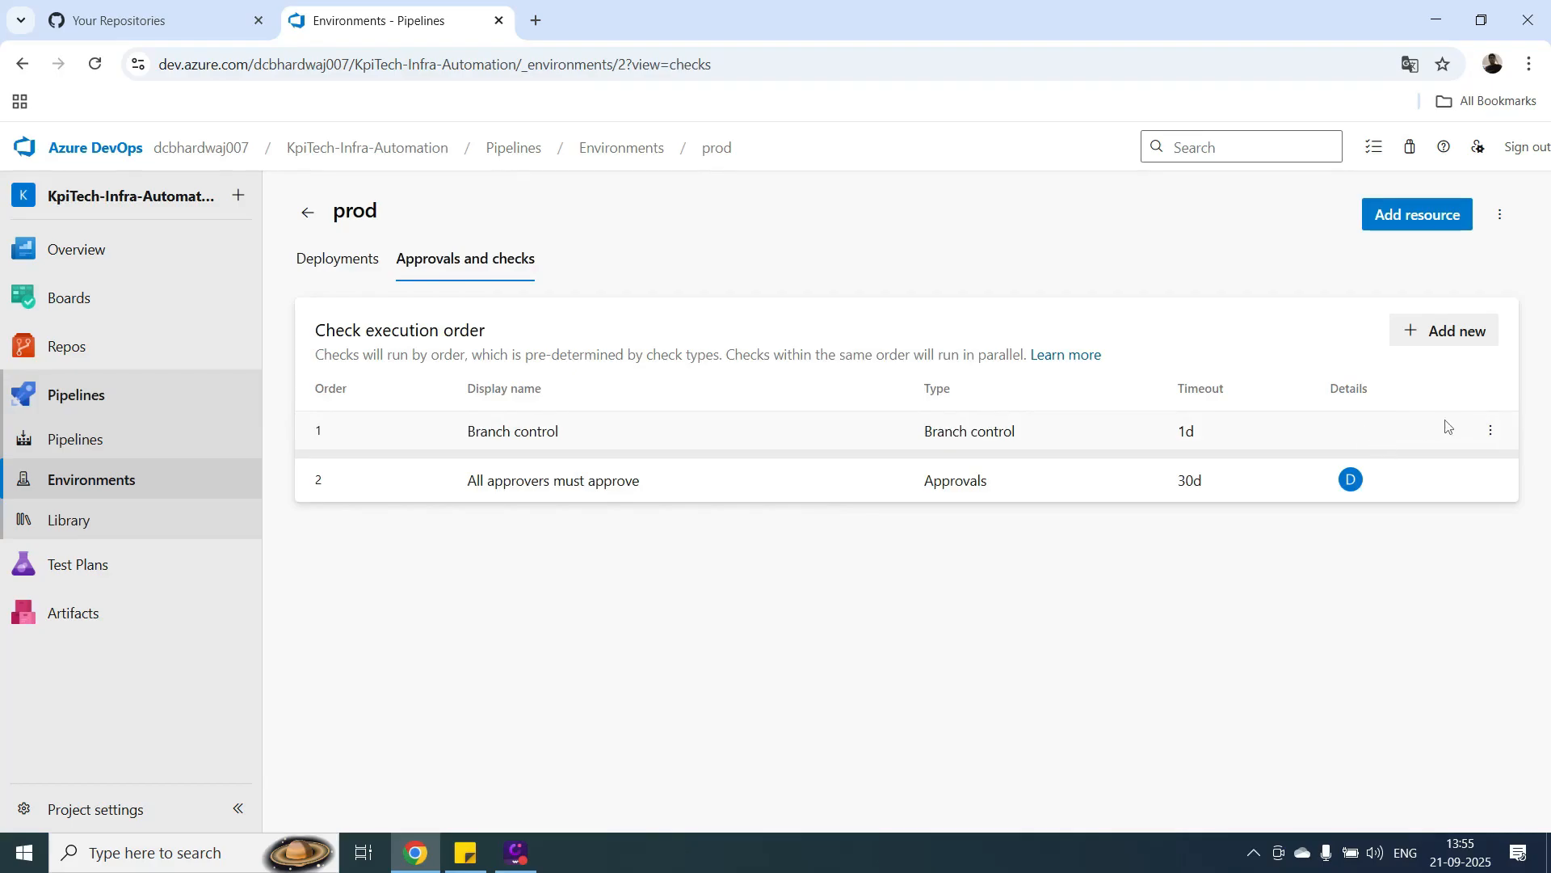
Delete the All approvers must approve check from the prod environment.
{"action": "left_click", "coordinate": [1491, 479]}
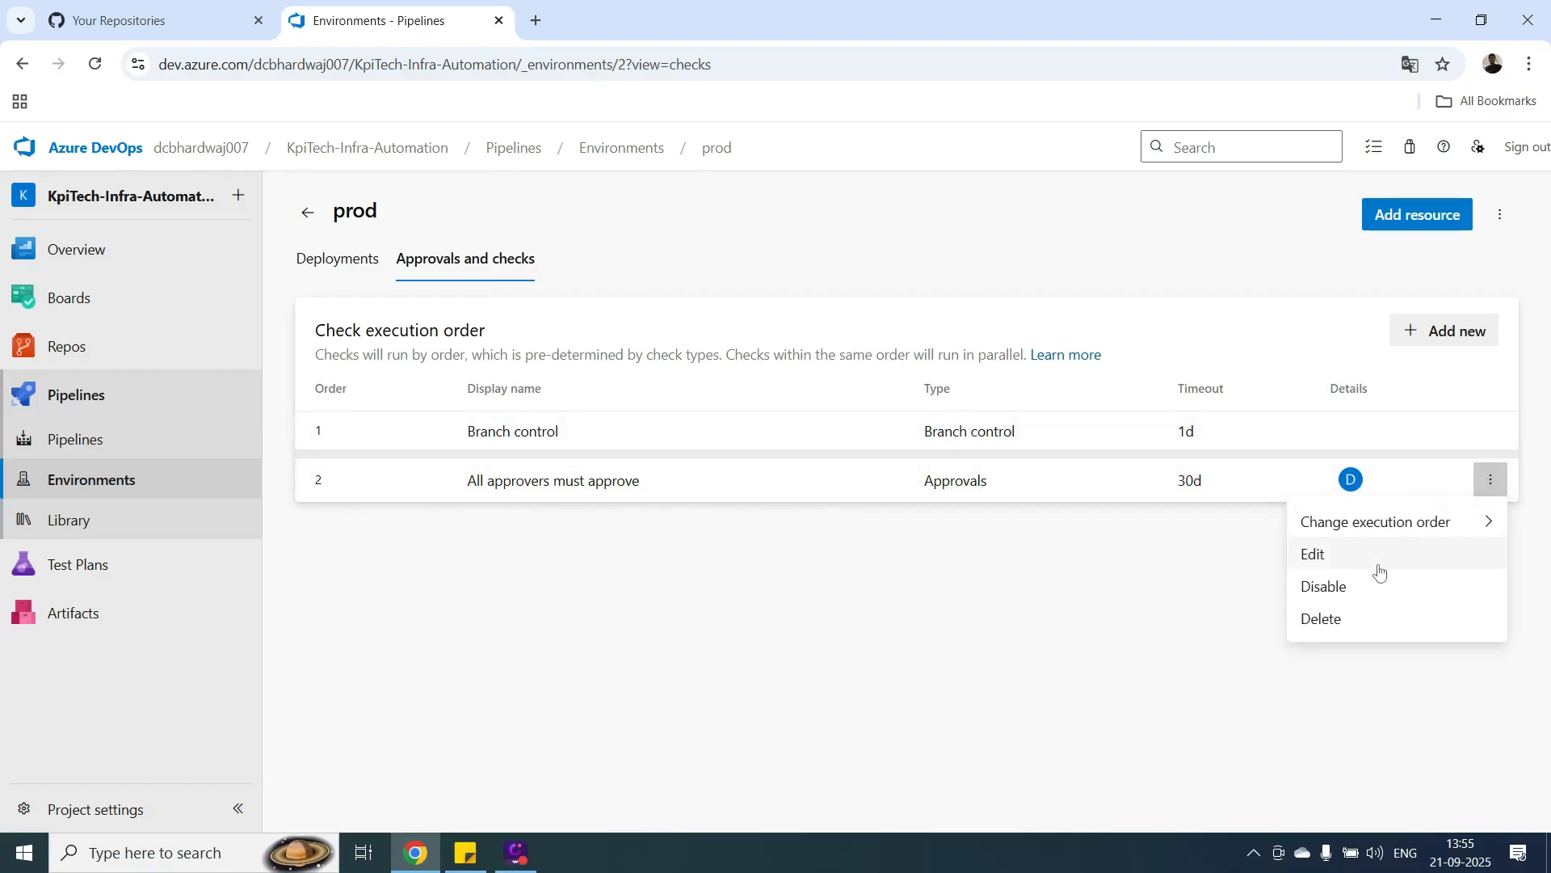
{"action": "left_click", "coordinate": [1322, 619]}
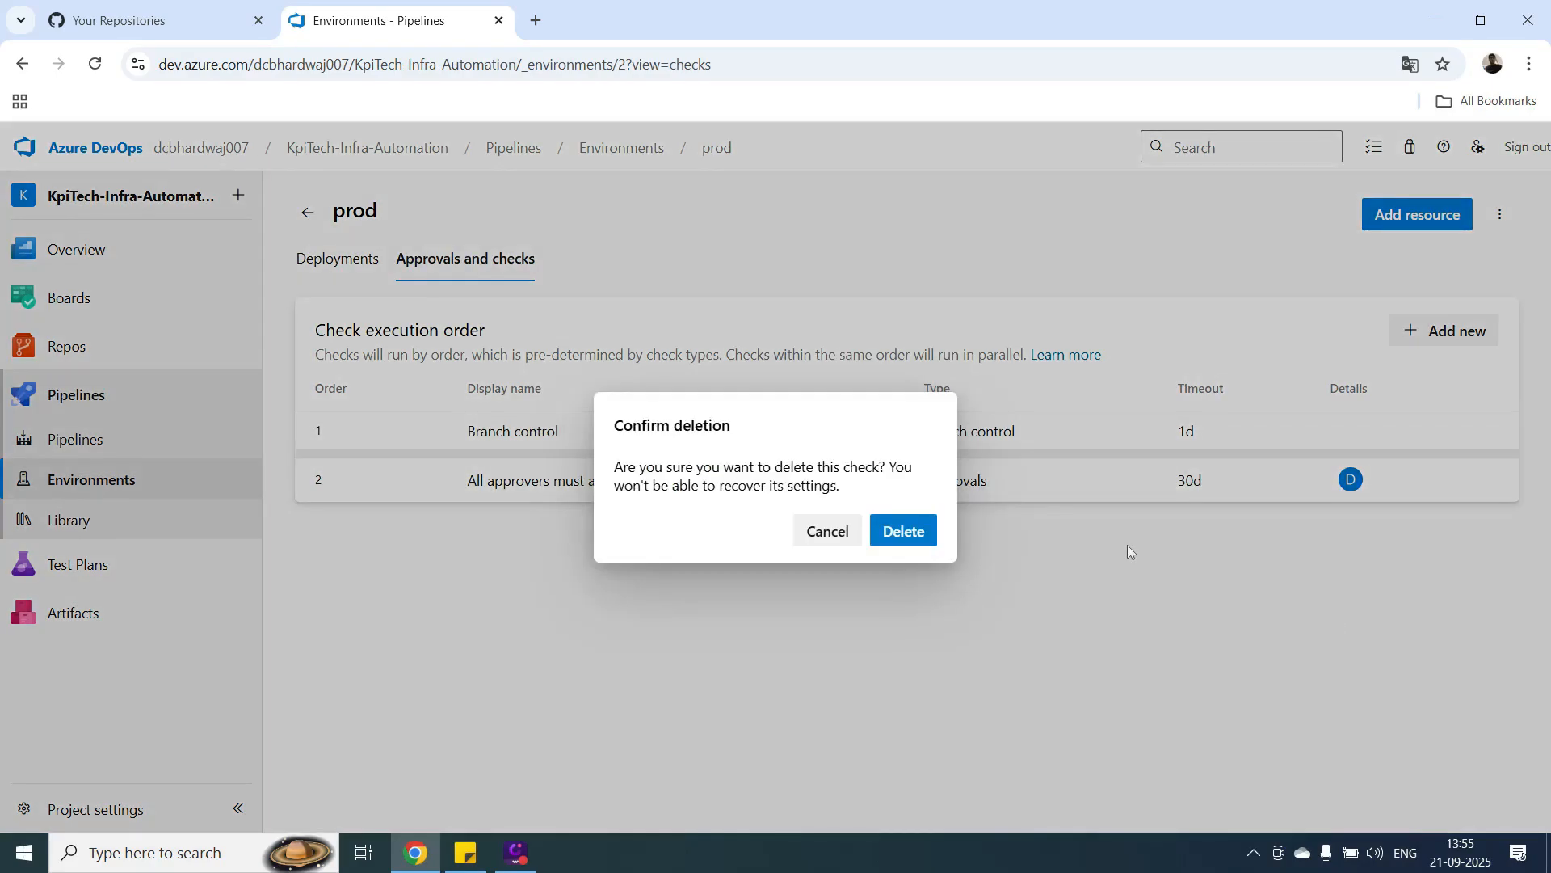
{"action": "left_click", "coordinate": [905, 531]}
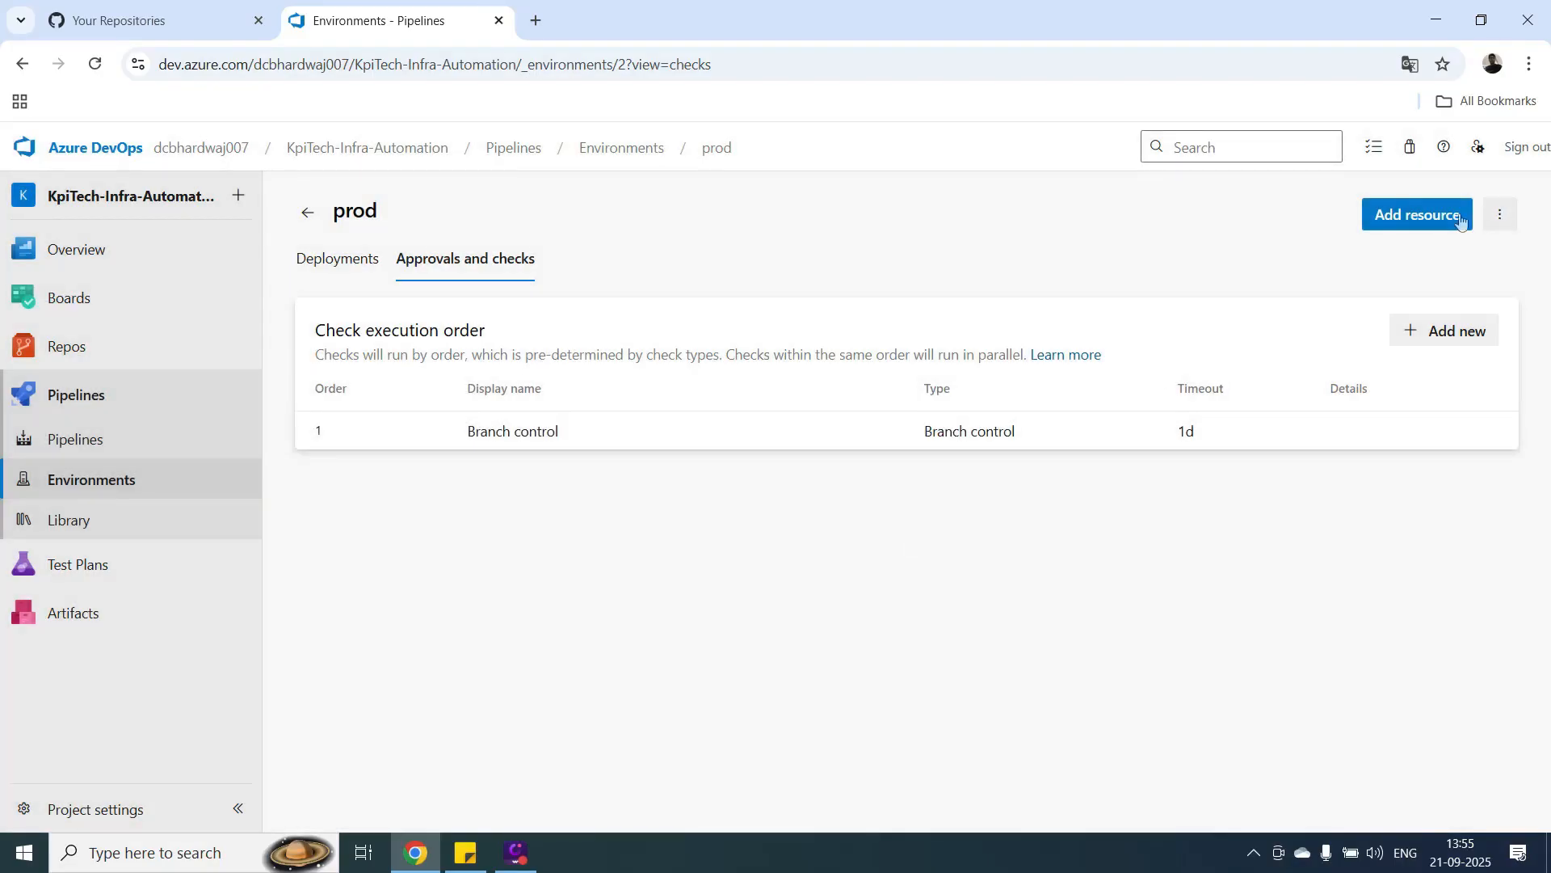
Create an Approvals check for prod with Build Administrators as approver, without allowing approvers to approve their own runs.
{"action": "left_click", "coordinate": [1426, 338]}
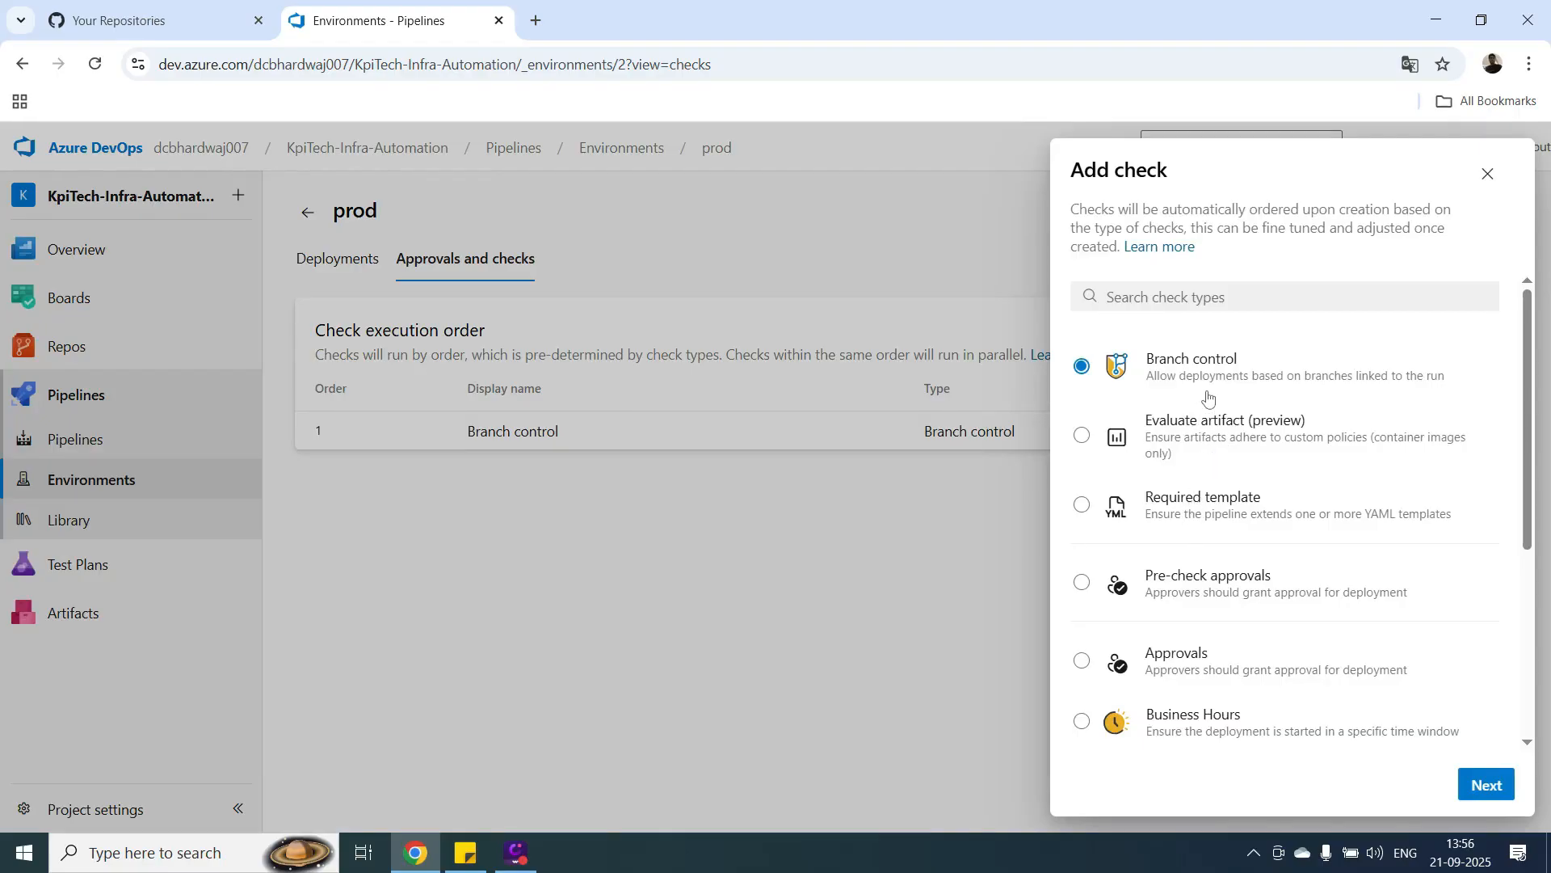
{"action": "double_click", "coordinate": [1205, 597]}
{"action": "left_click", "coordinate": [1481, 783]}
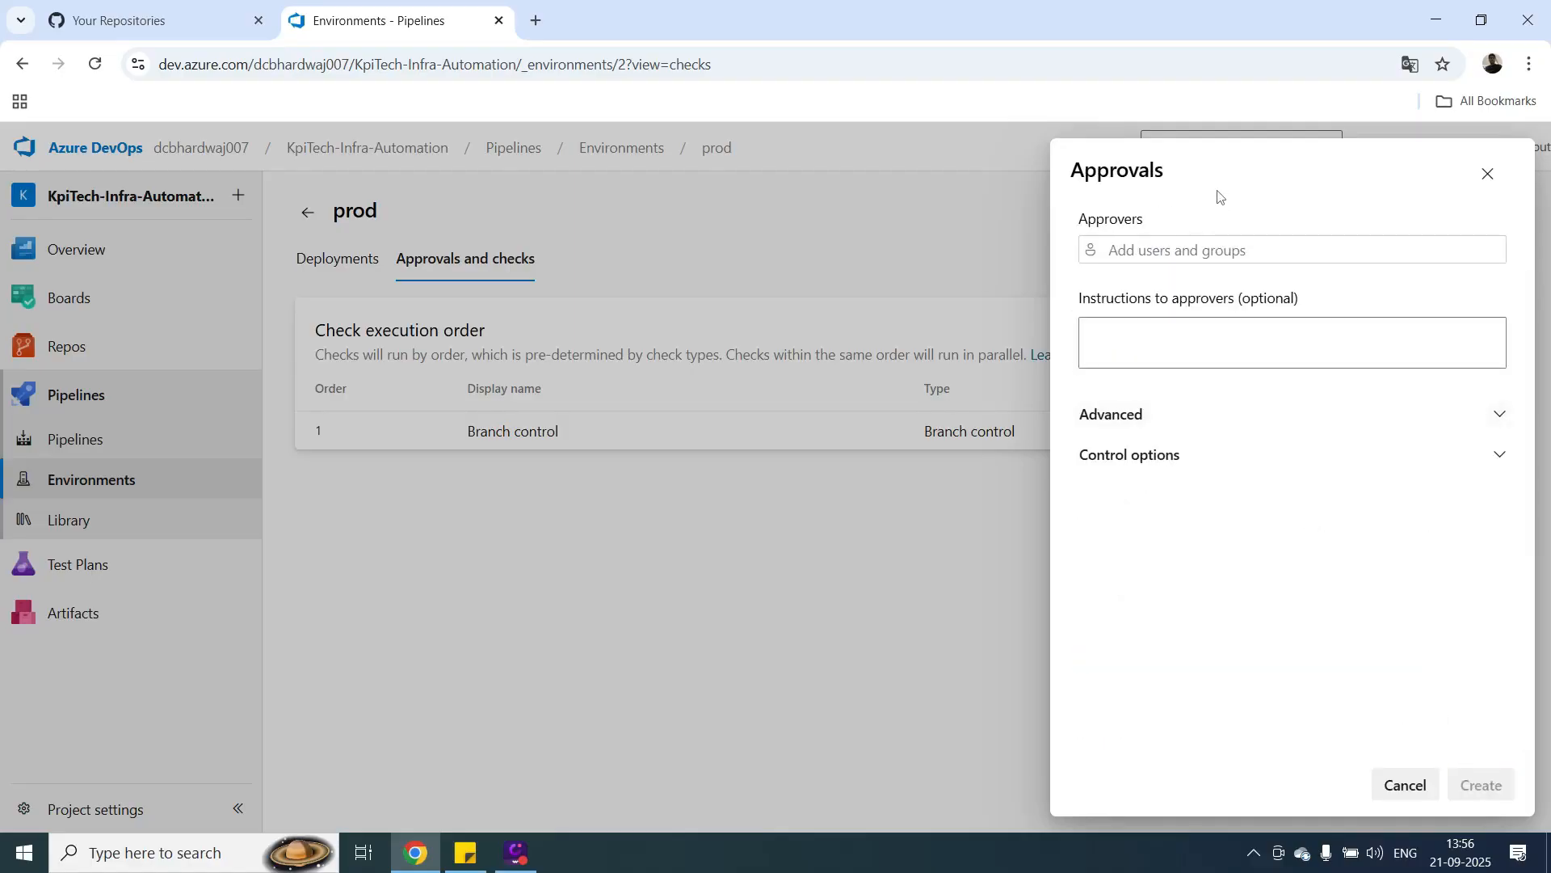
{"action": "left_click", "coordinate": [1221, 254]}
{"action": "type", "text": "bui"}
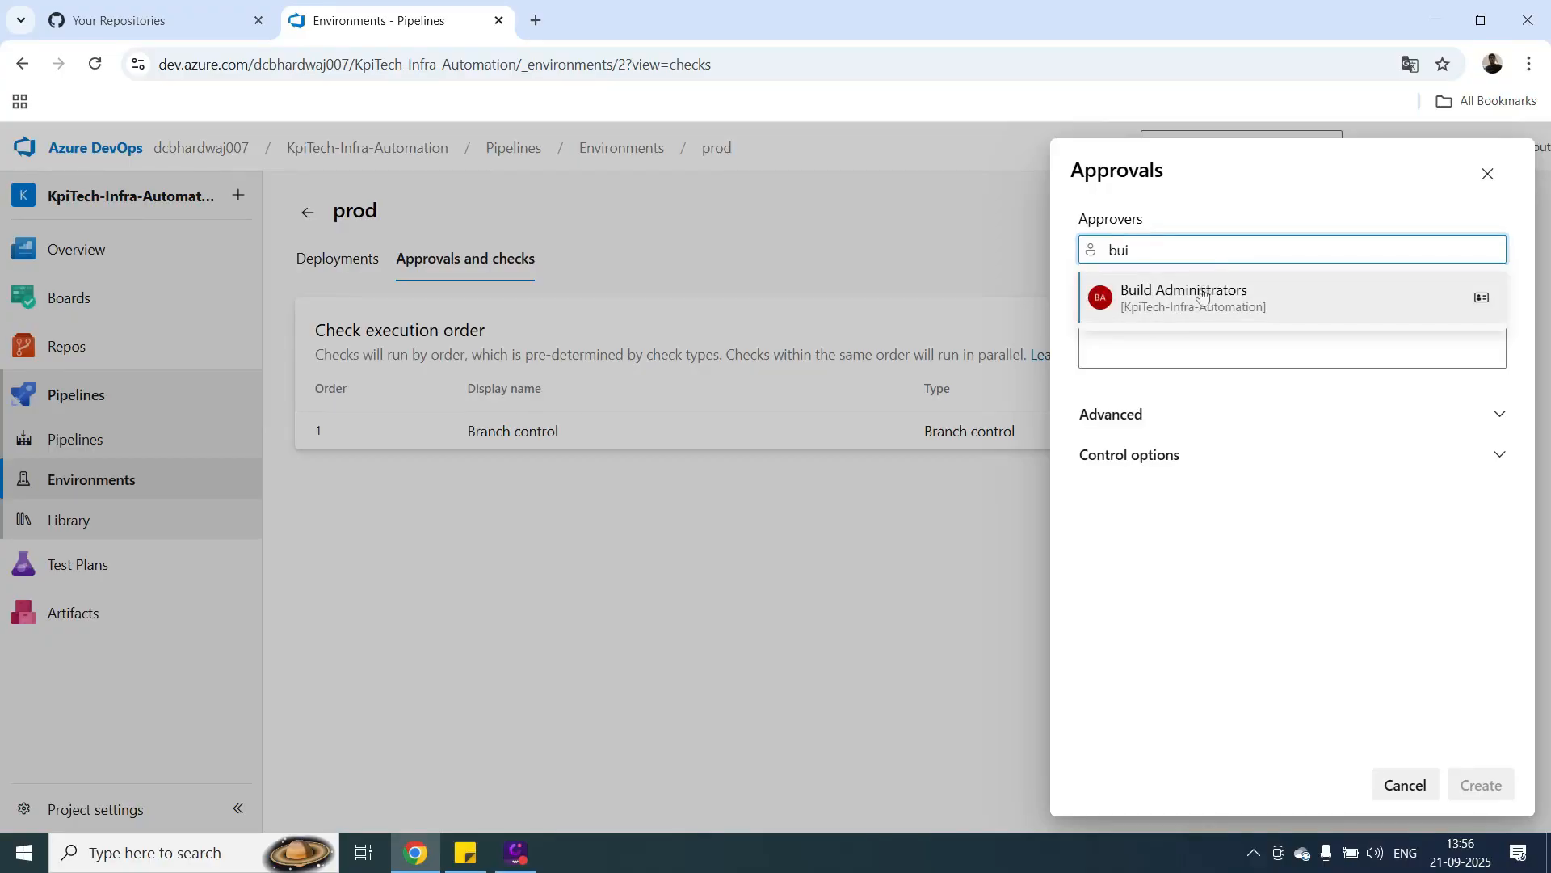
{"action": "left_click", "coordinate": [1204, 292]}
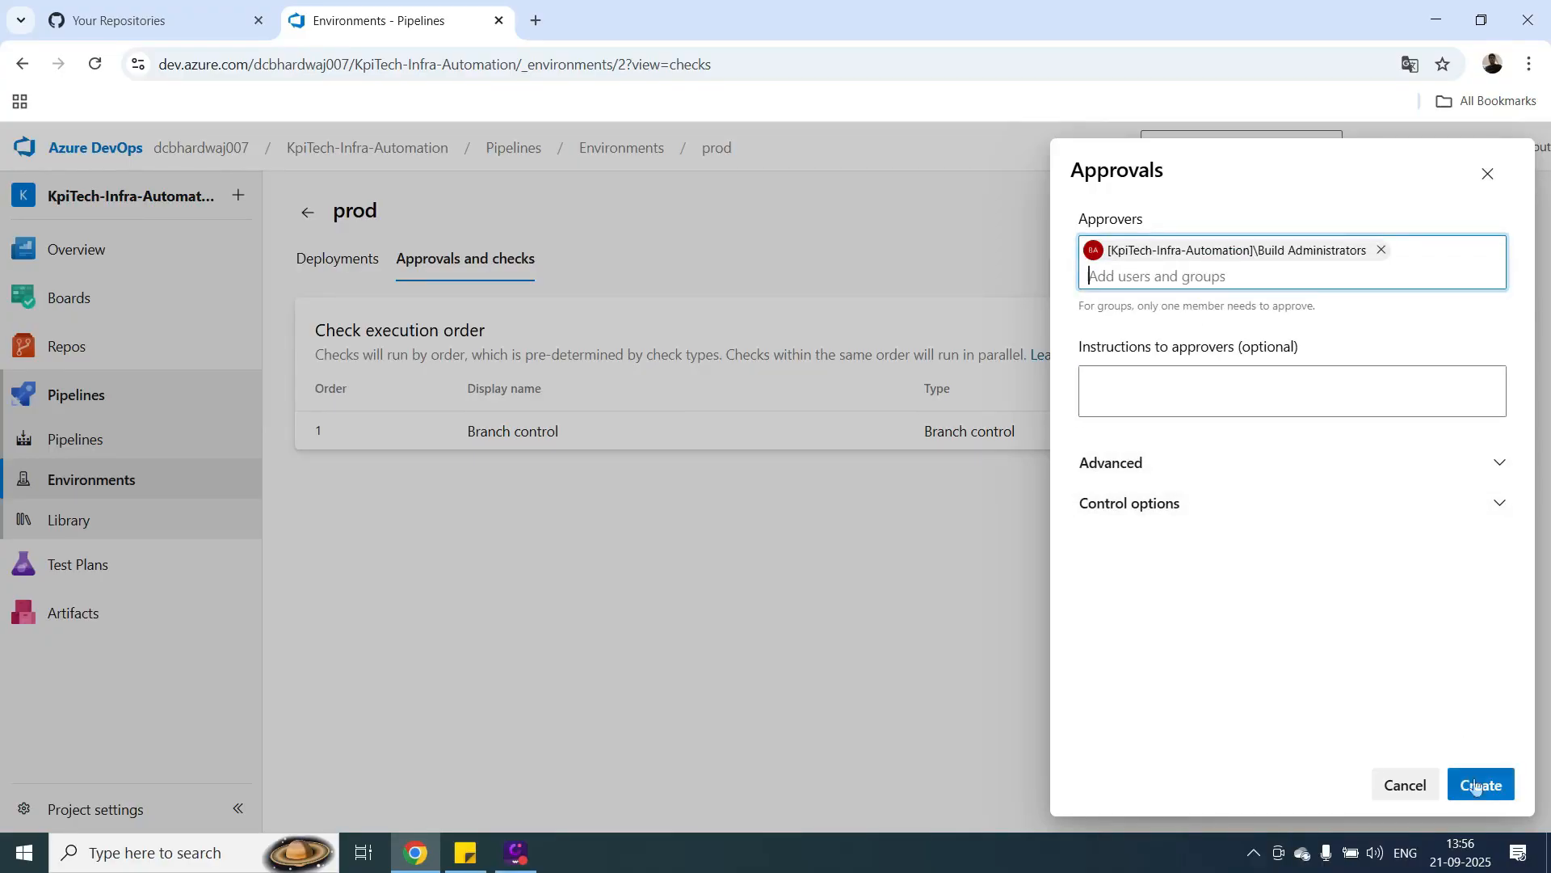
{"action": "left_click", "coordinate": [1496, 471]}
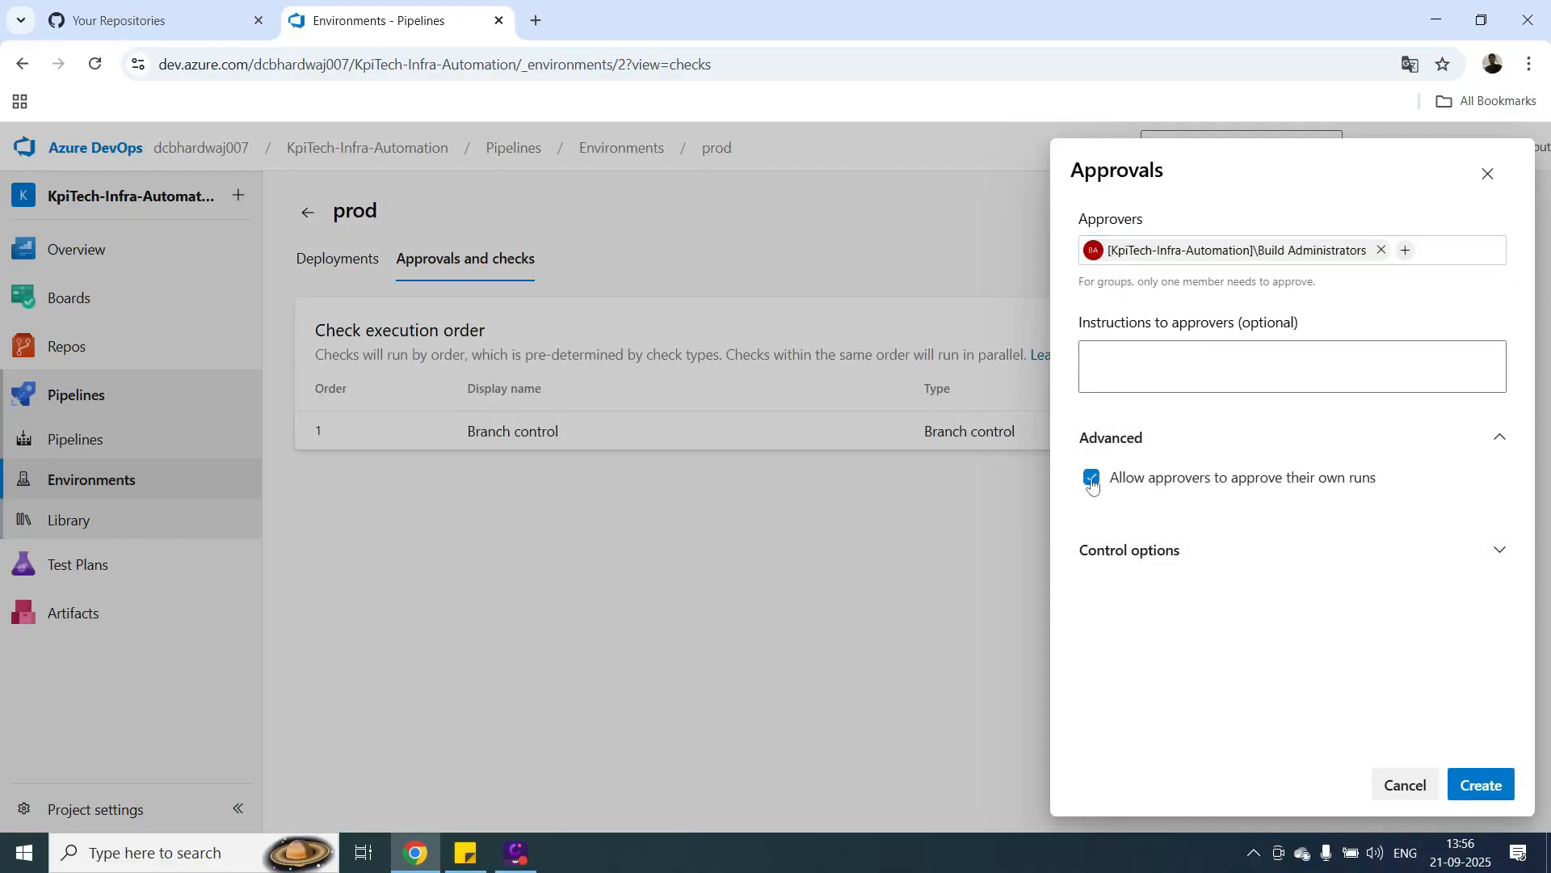
{"action": "left_click", "coordinate": [1480, 786]}
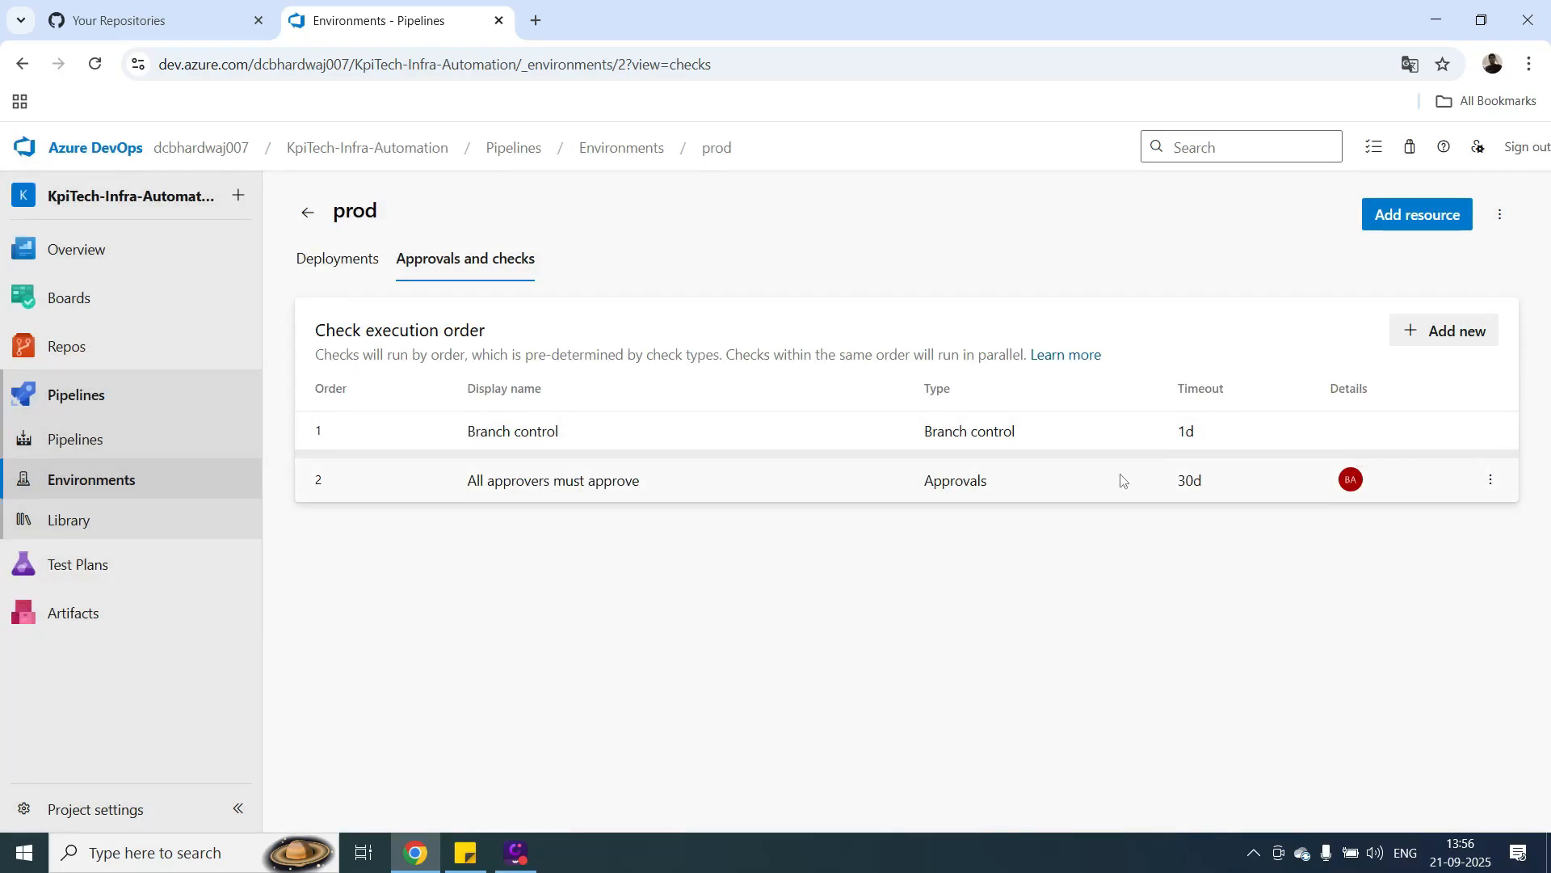
Edit prod's Approvals check to add the Release Administrators group as a second approver and save it.
{"action": "left_click", "coordinate": [1493, 480]}
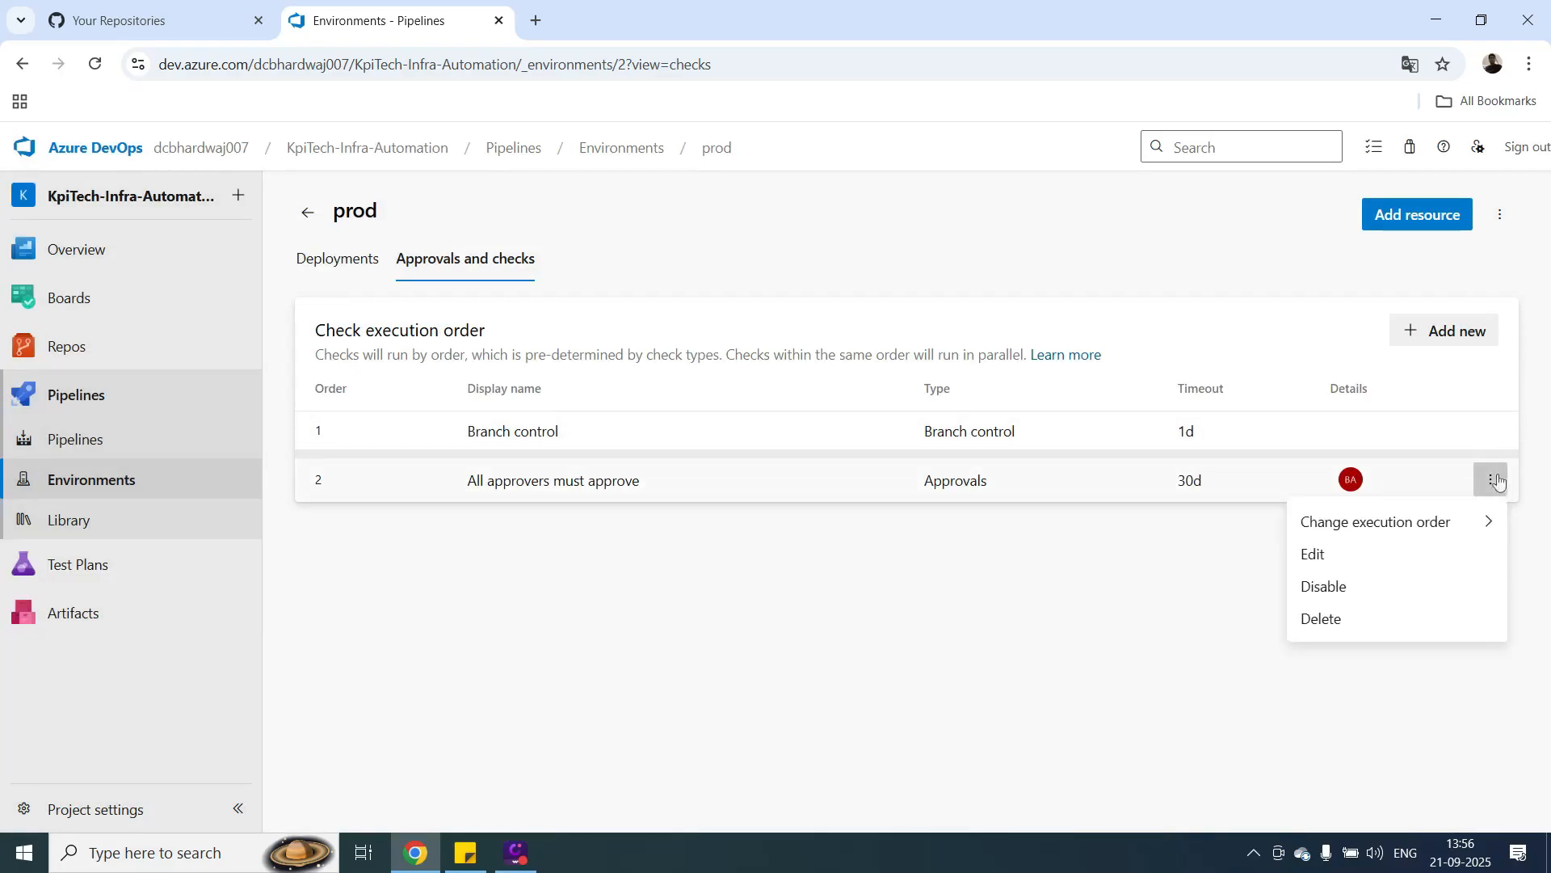
{"action": "left_click", "coordinate": [1317, 555]}
{"action": "left_click", "coordinate": [1421, 254]}
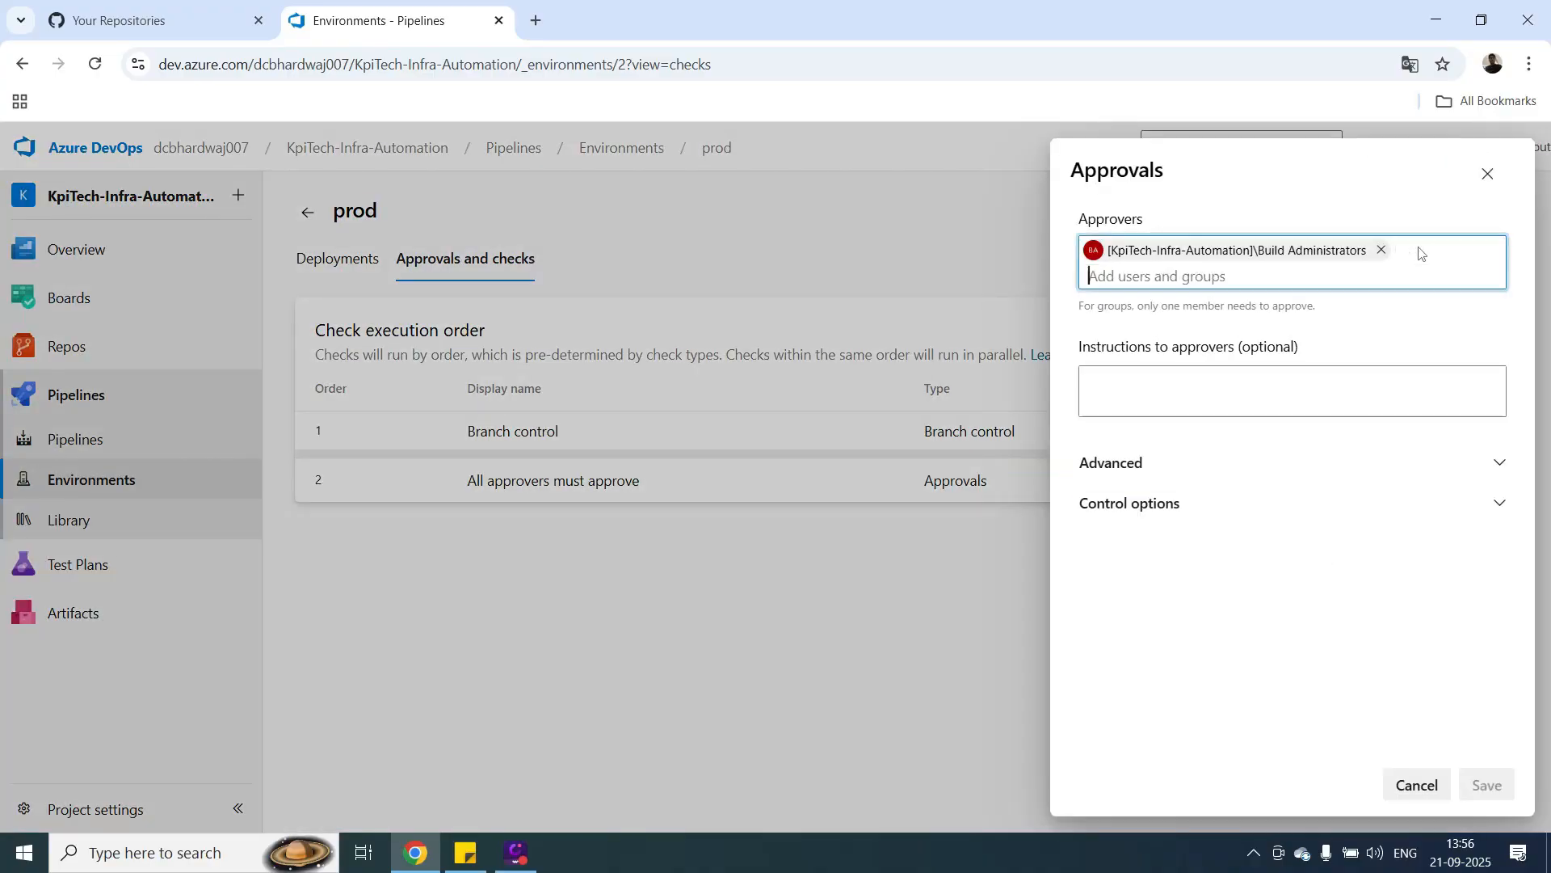
{"action": "type", "text": "re"}
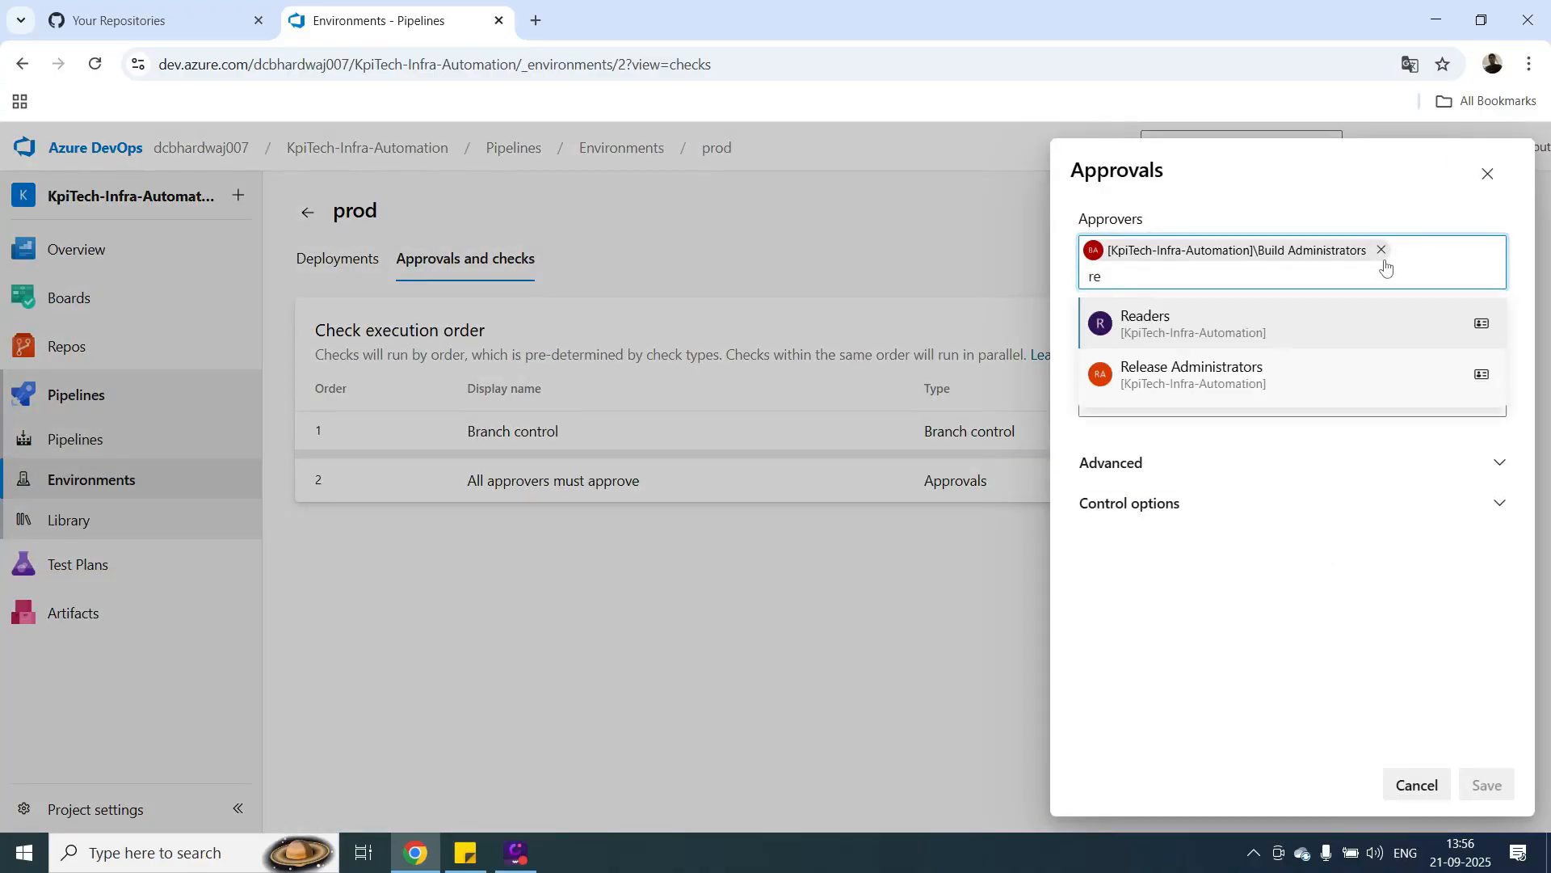
{"action": "left_click", "coordinate": [1257, 376]}
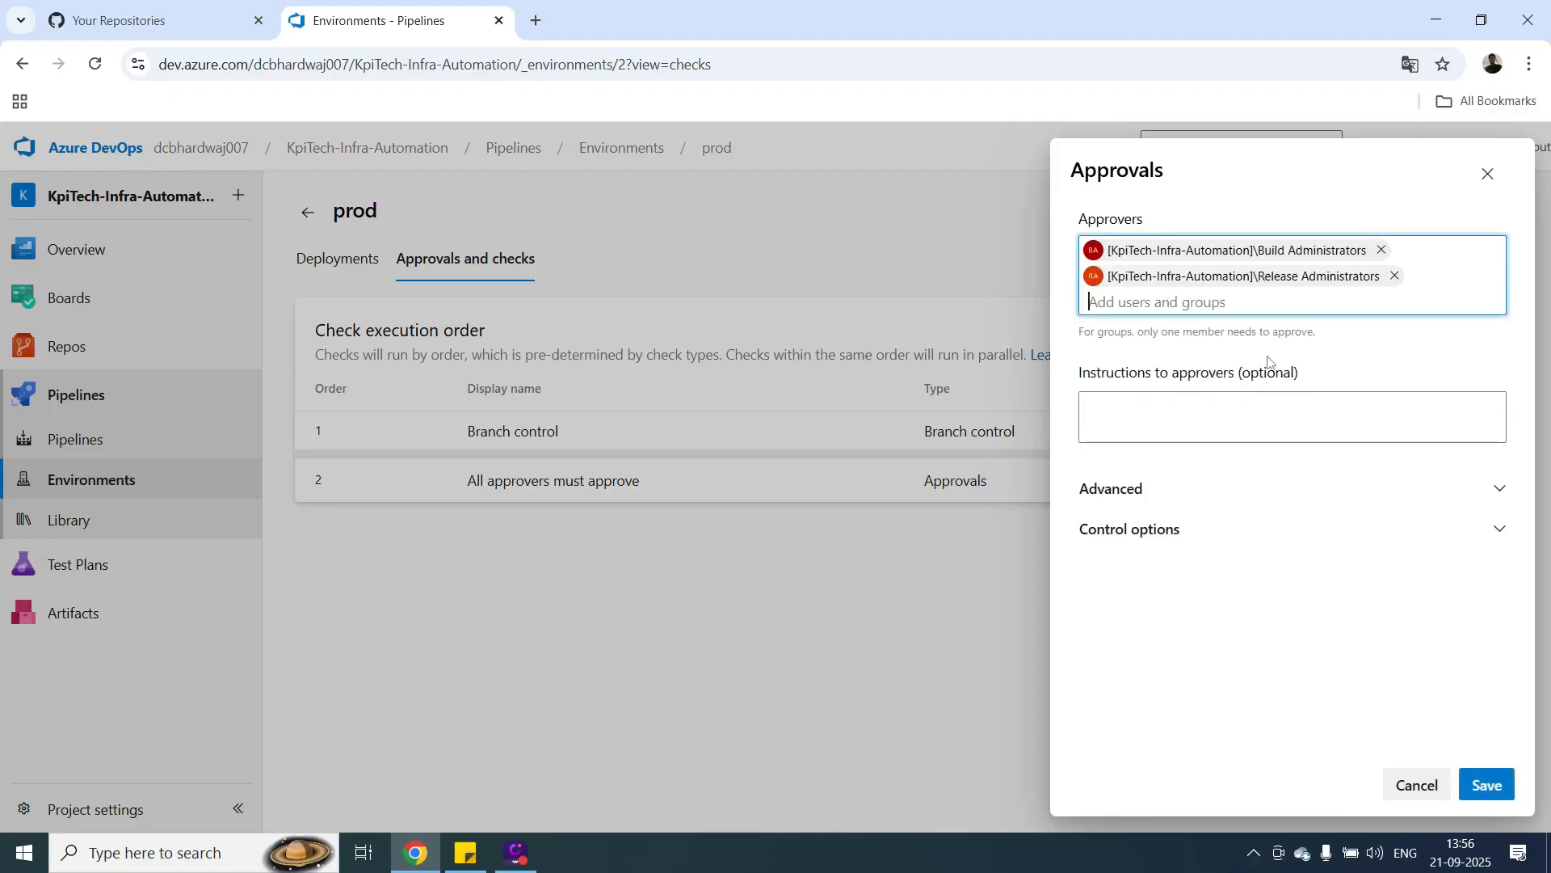
{"action": "left_click", "coordinate": [1488, 789]}
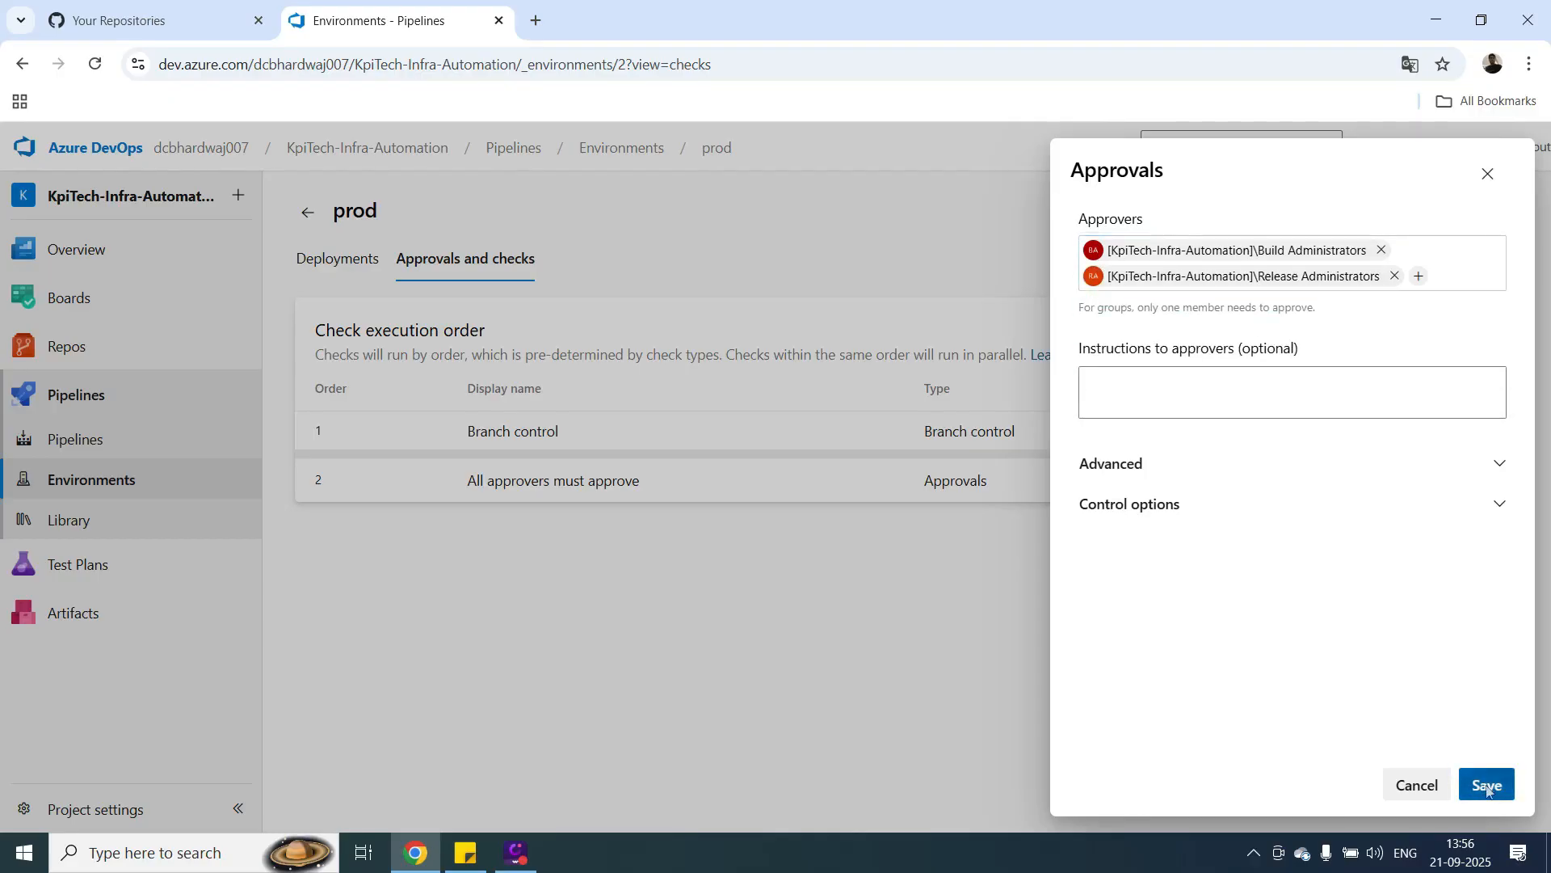
{"action": "left_click", "coordinate": [1503, 466]}
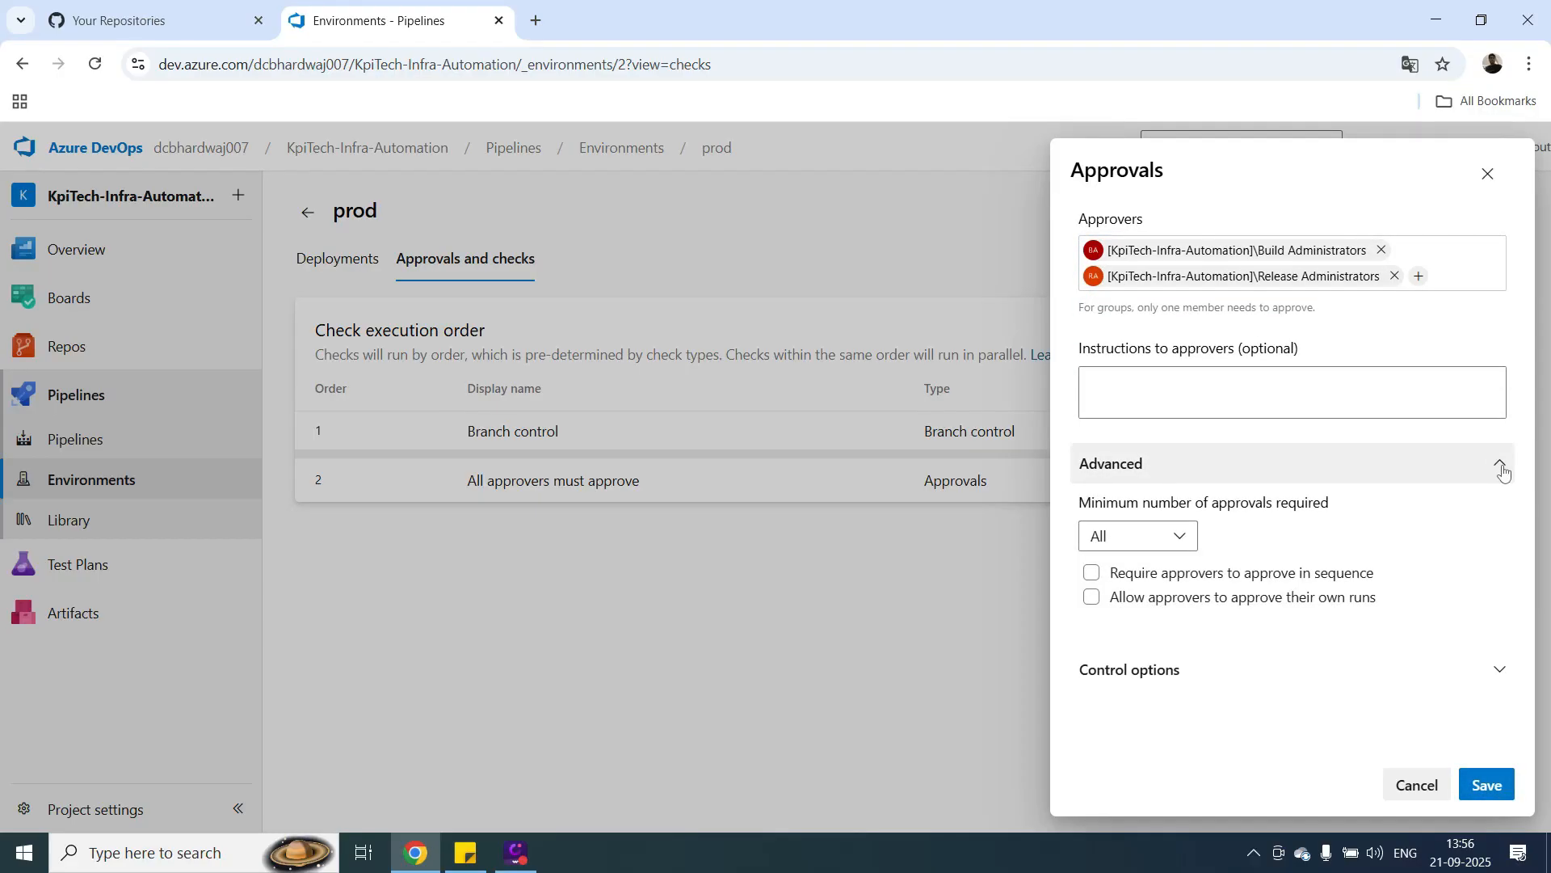
{"action": "left_click", "coordinate": [1503, 467]}
{"action": "left_click", "coordinate": [1487, 785]}
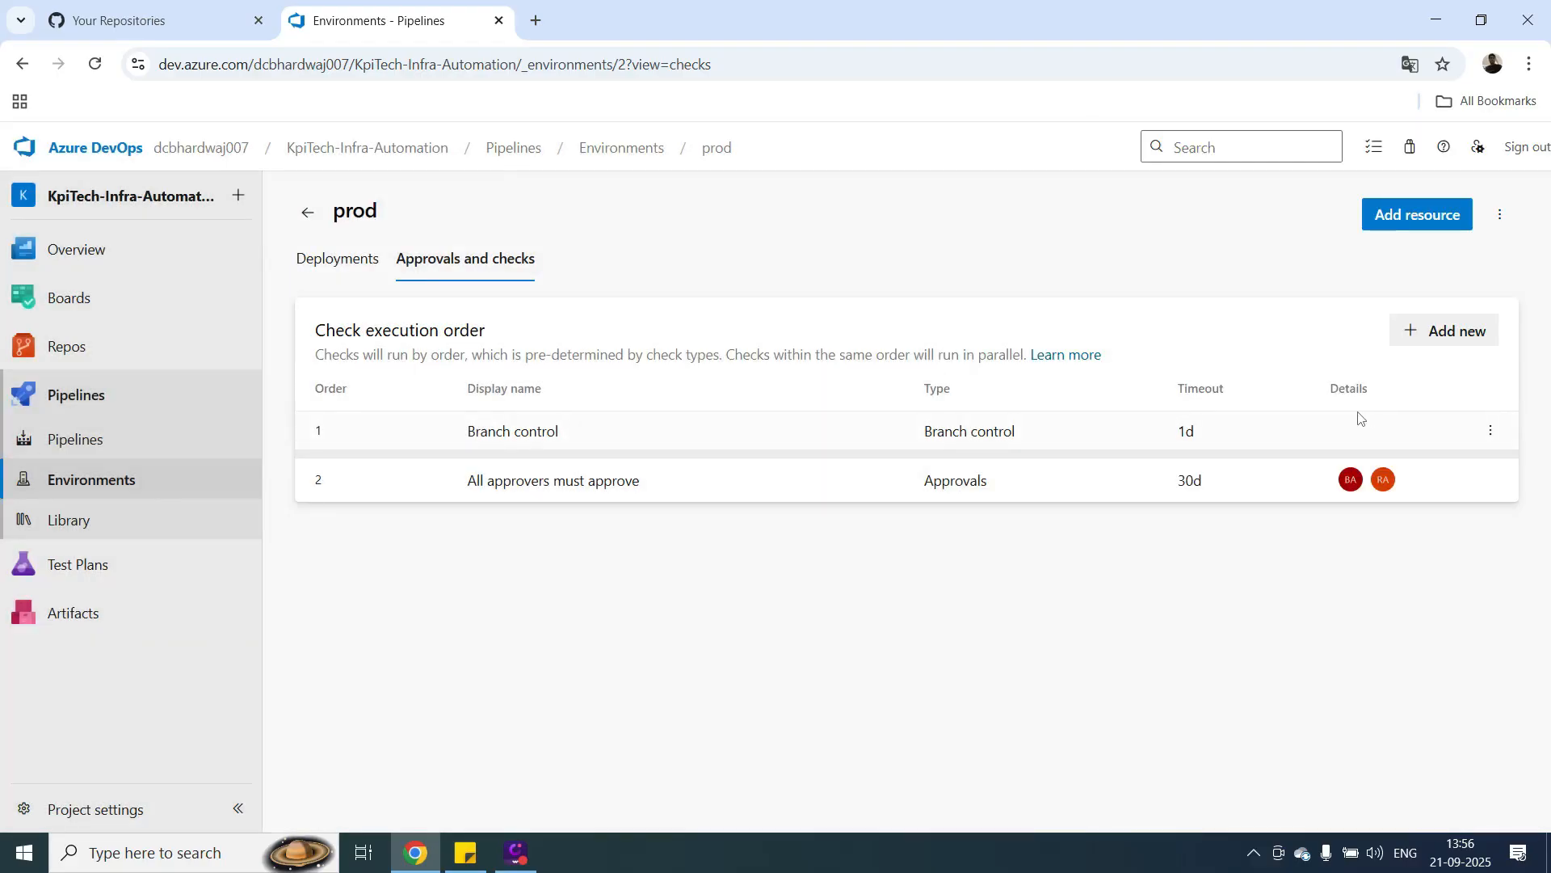
Review the settings of prod's Branch control check and close them without changes.
{"action": "left_click", "coordinate": [1490, 430]}
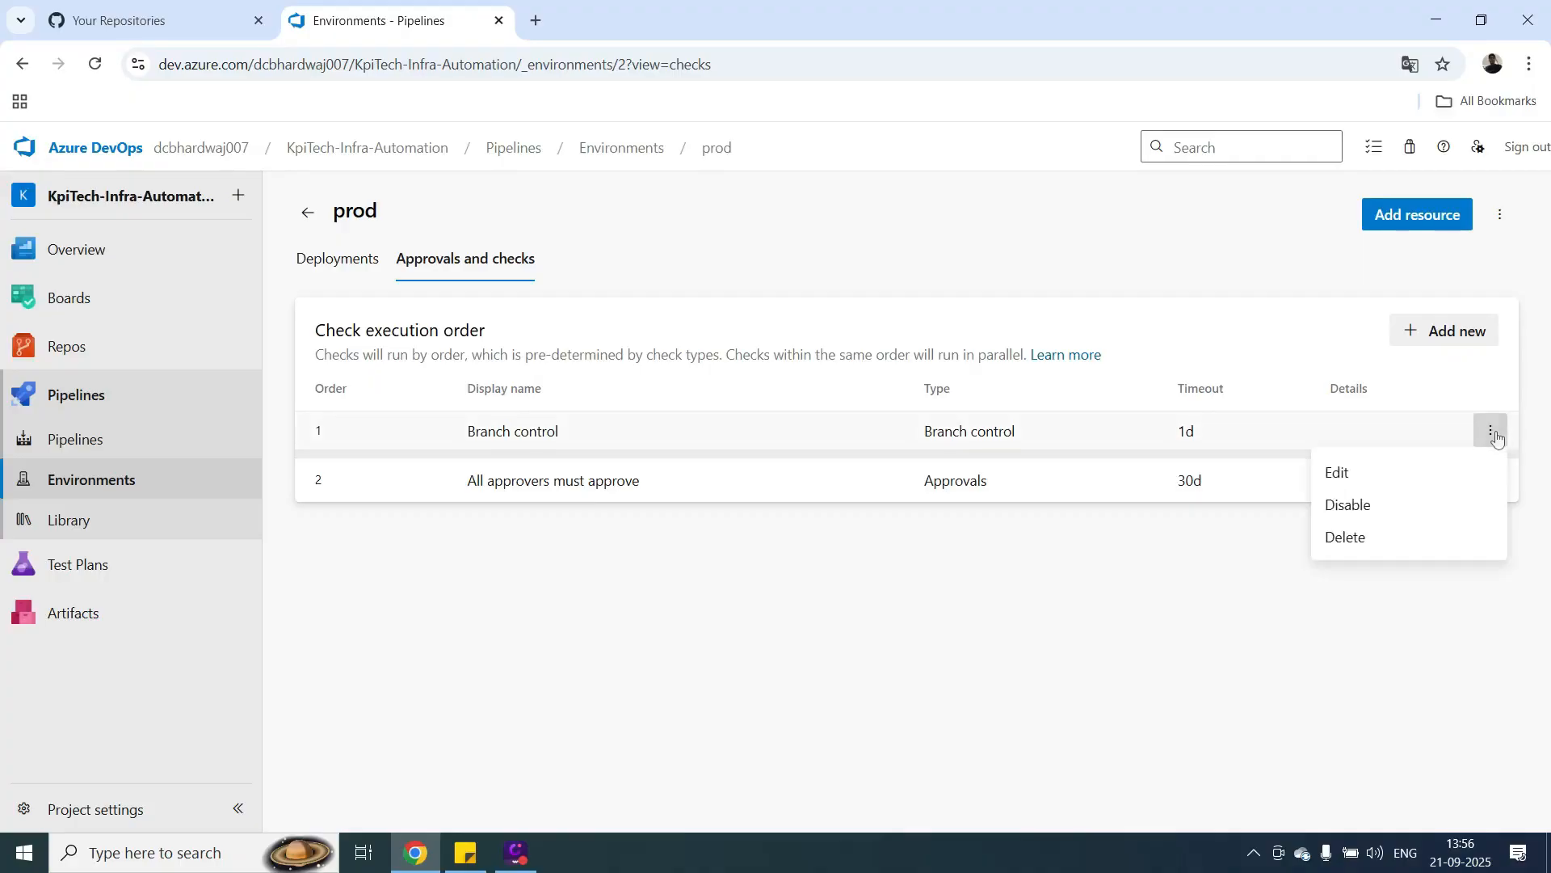
{"action": "left_click", "coordinate": [1354, 476]}
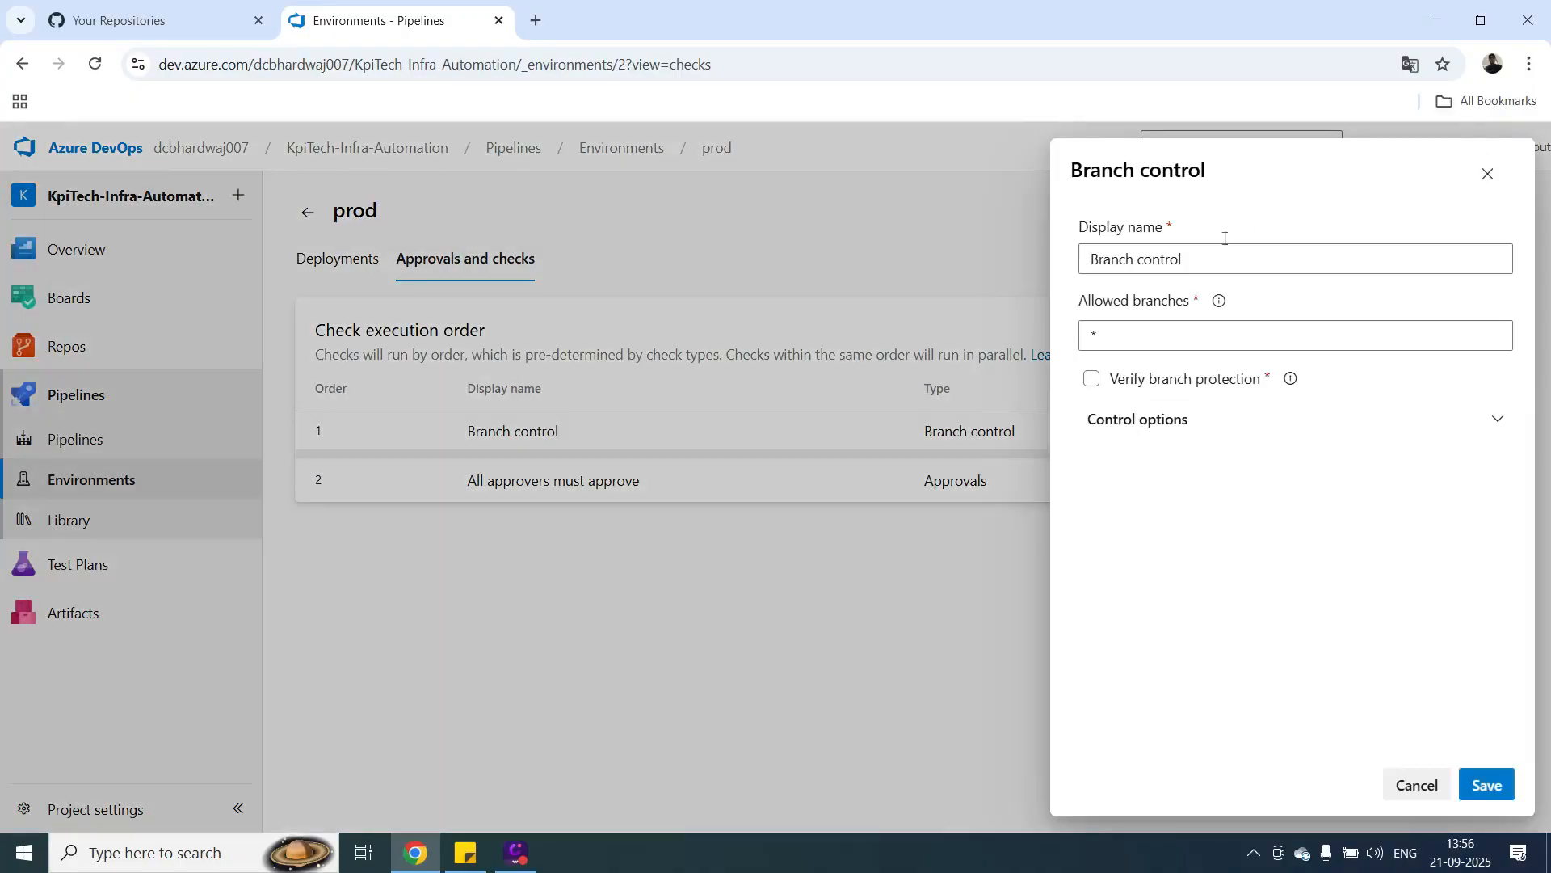
{"action": "left_click", "coordinate": [1487, 173]}
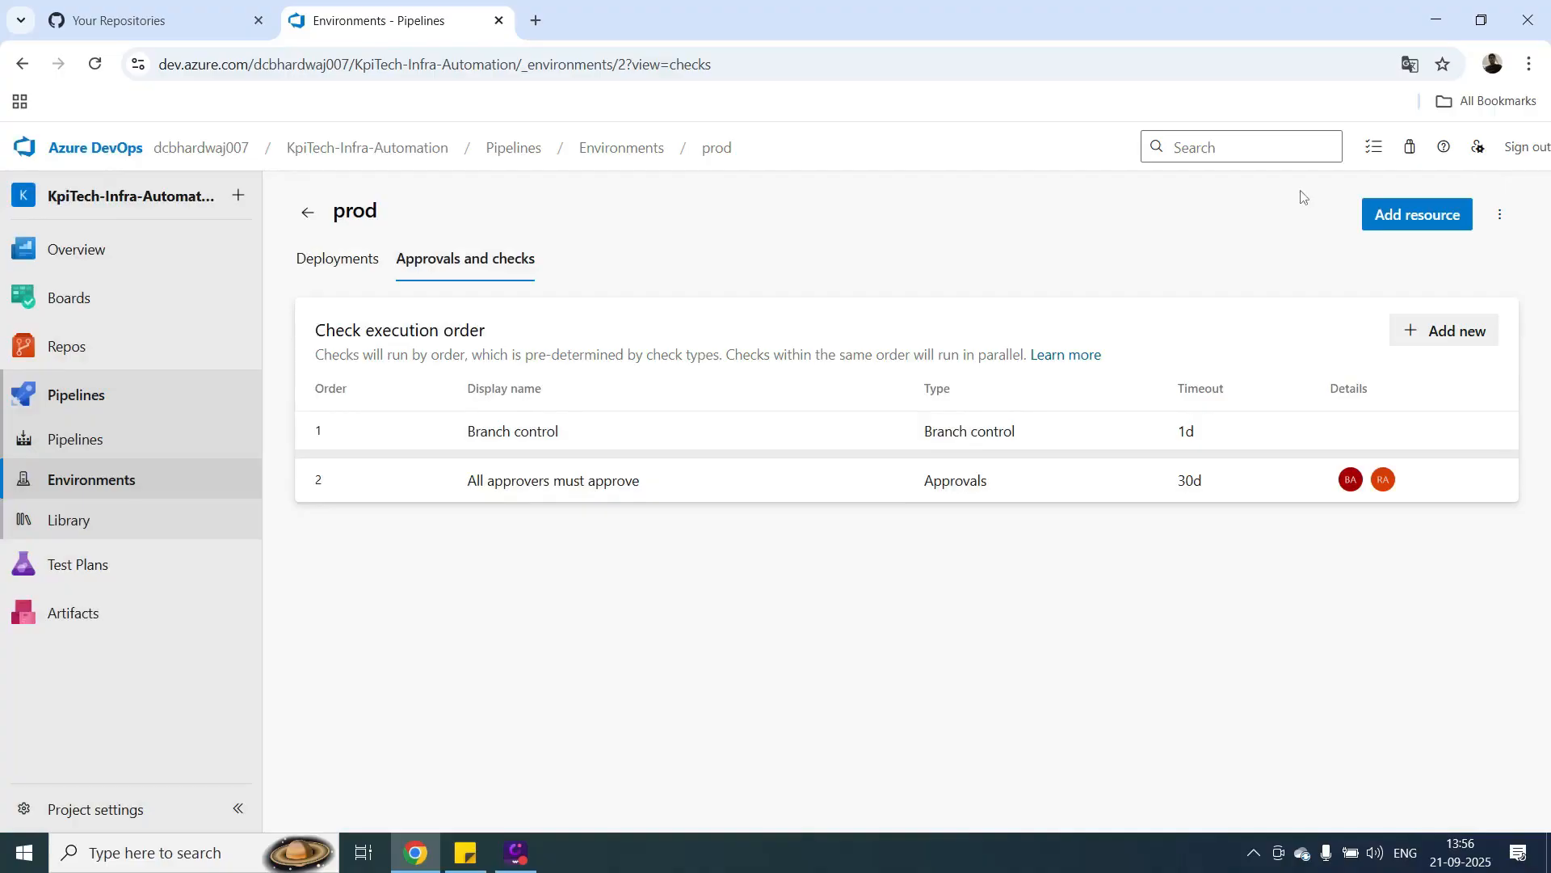
Return to the environments list and open the project settings.
{"action": "left_click", "coordinate": [307, 213]}
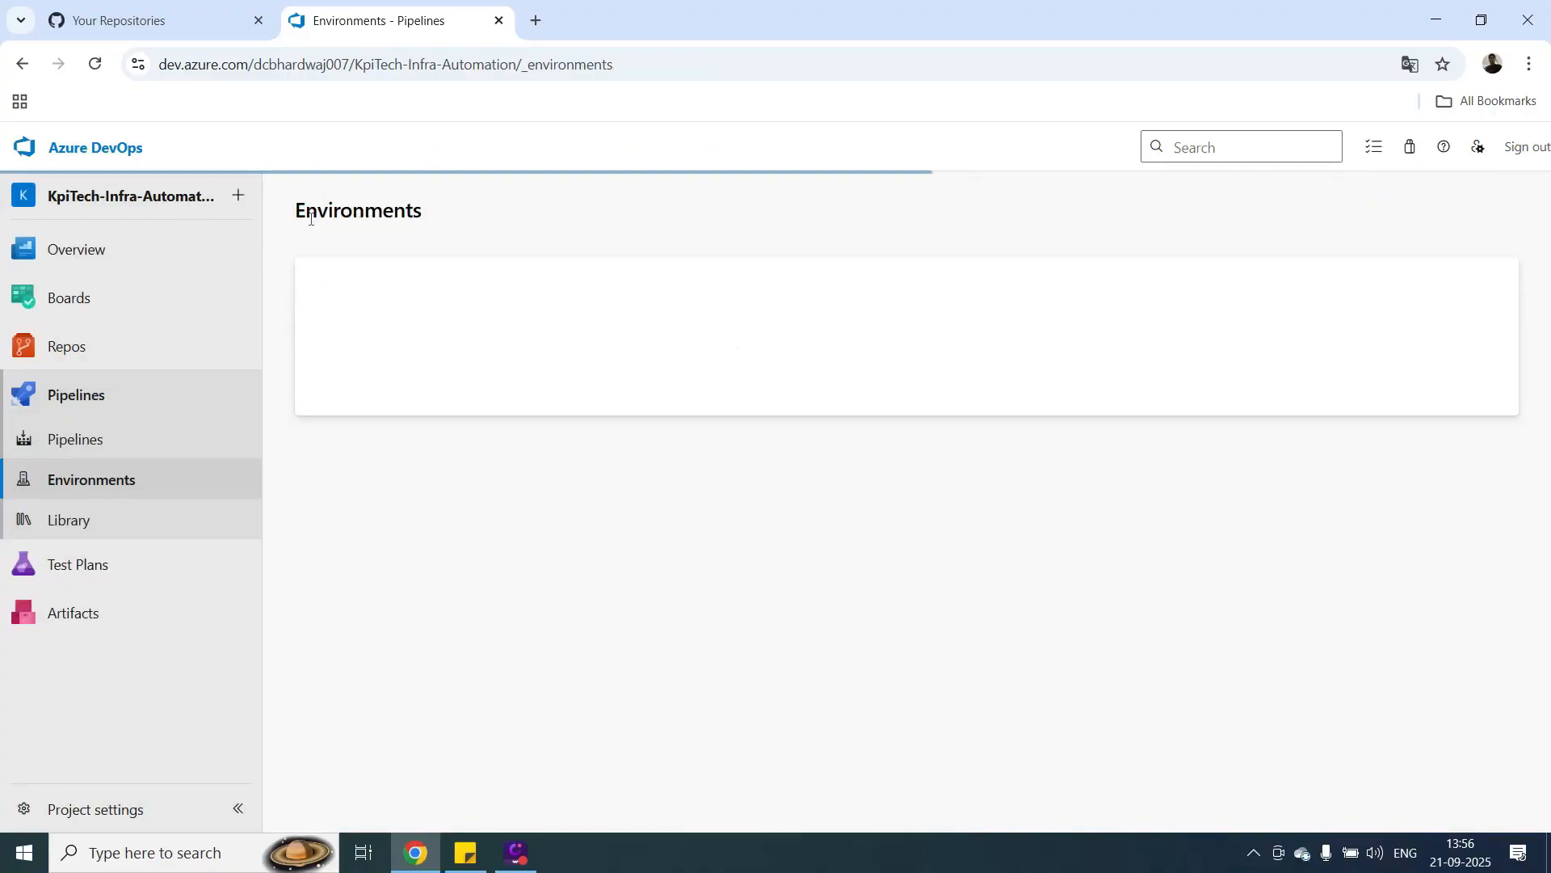
{"action": "left_click", "coordinate": [125, 822]}
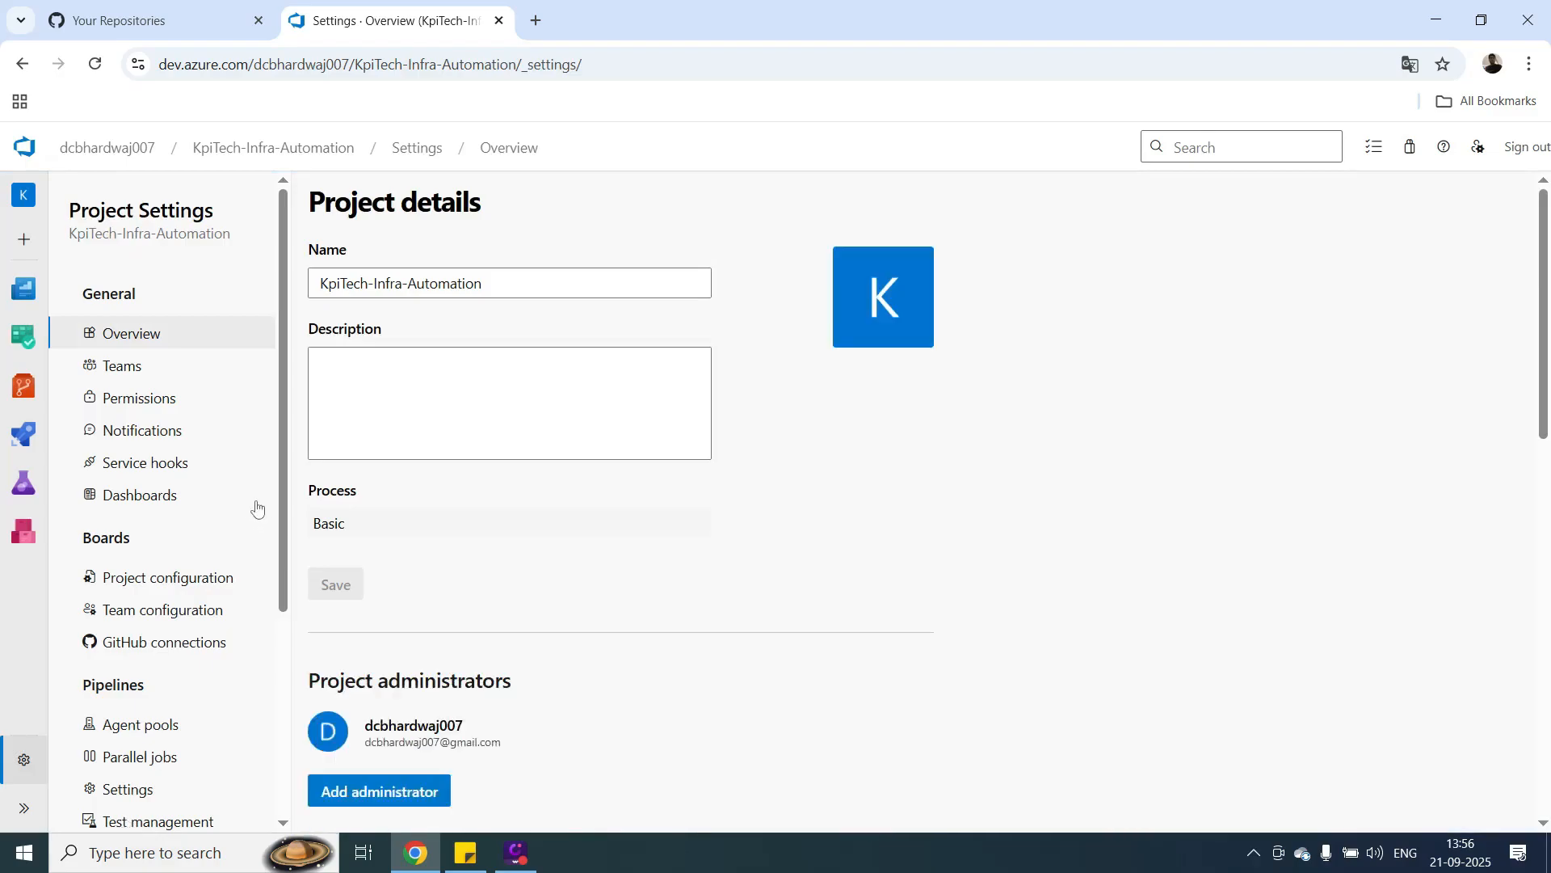
View the KpiTech-Infra-Automation Team's members in the project permissions, search for a user to invite, and close the invitation without saving.
{"action": "left_click", "coordinate": [173, 408]}
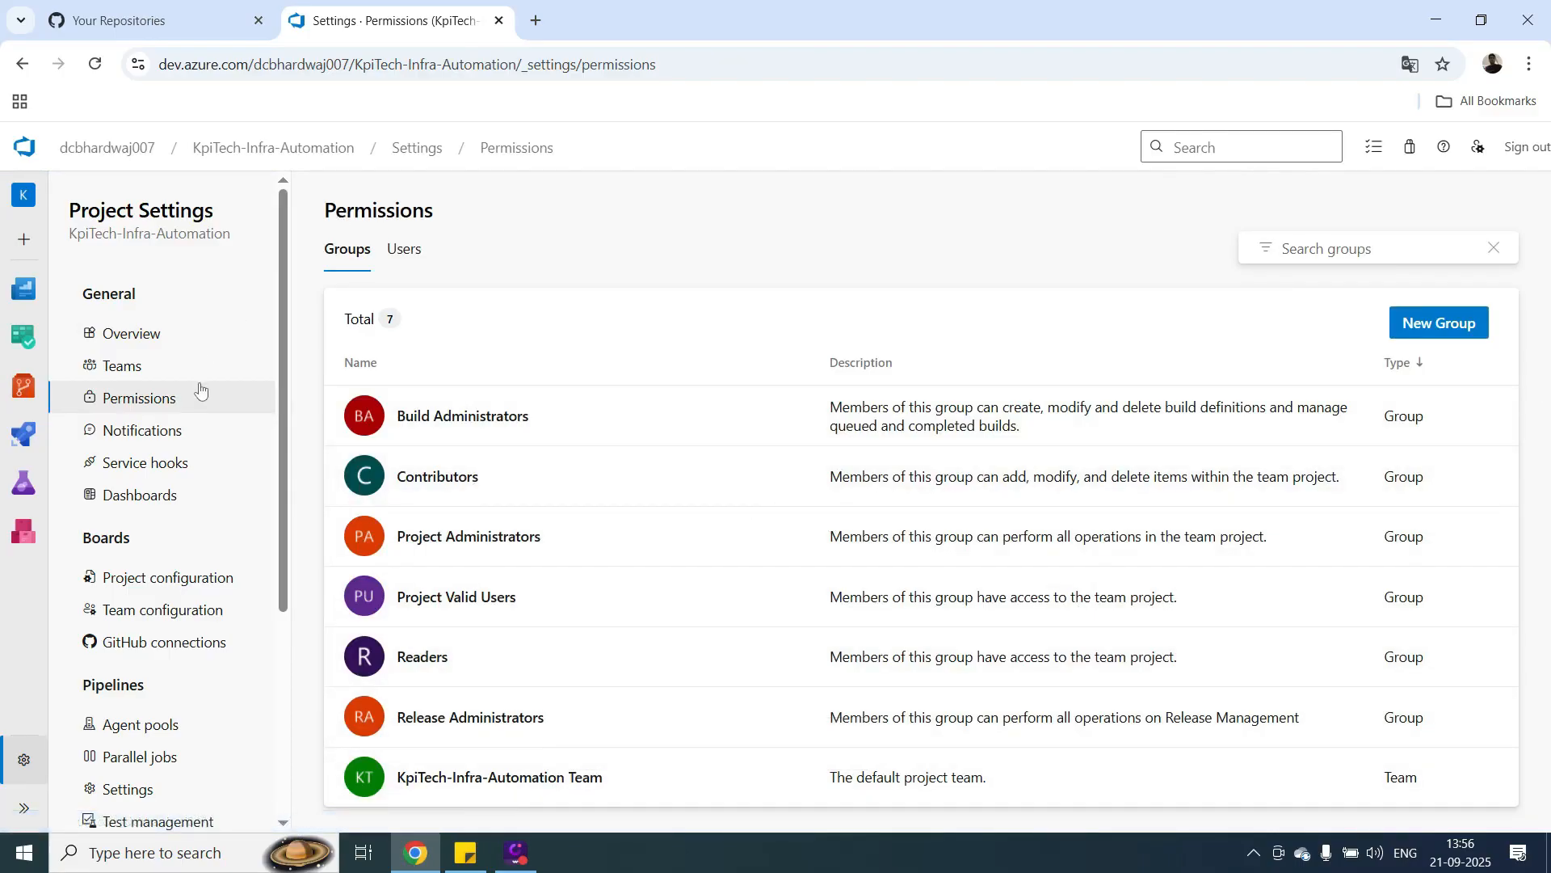
{"action": "left_click", "coordinate": [505, 781]}
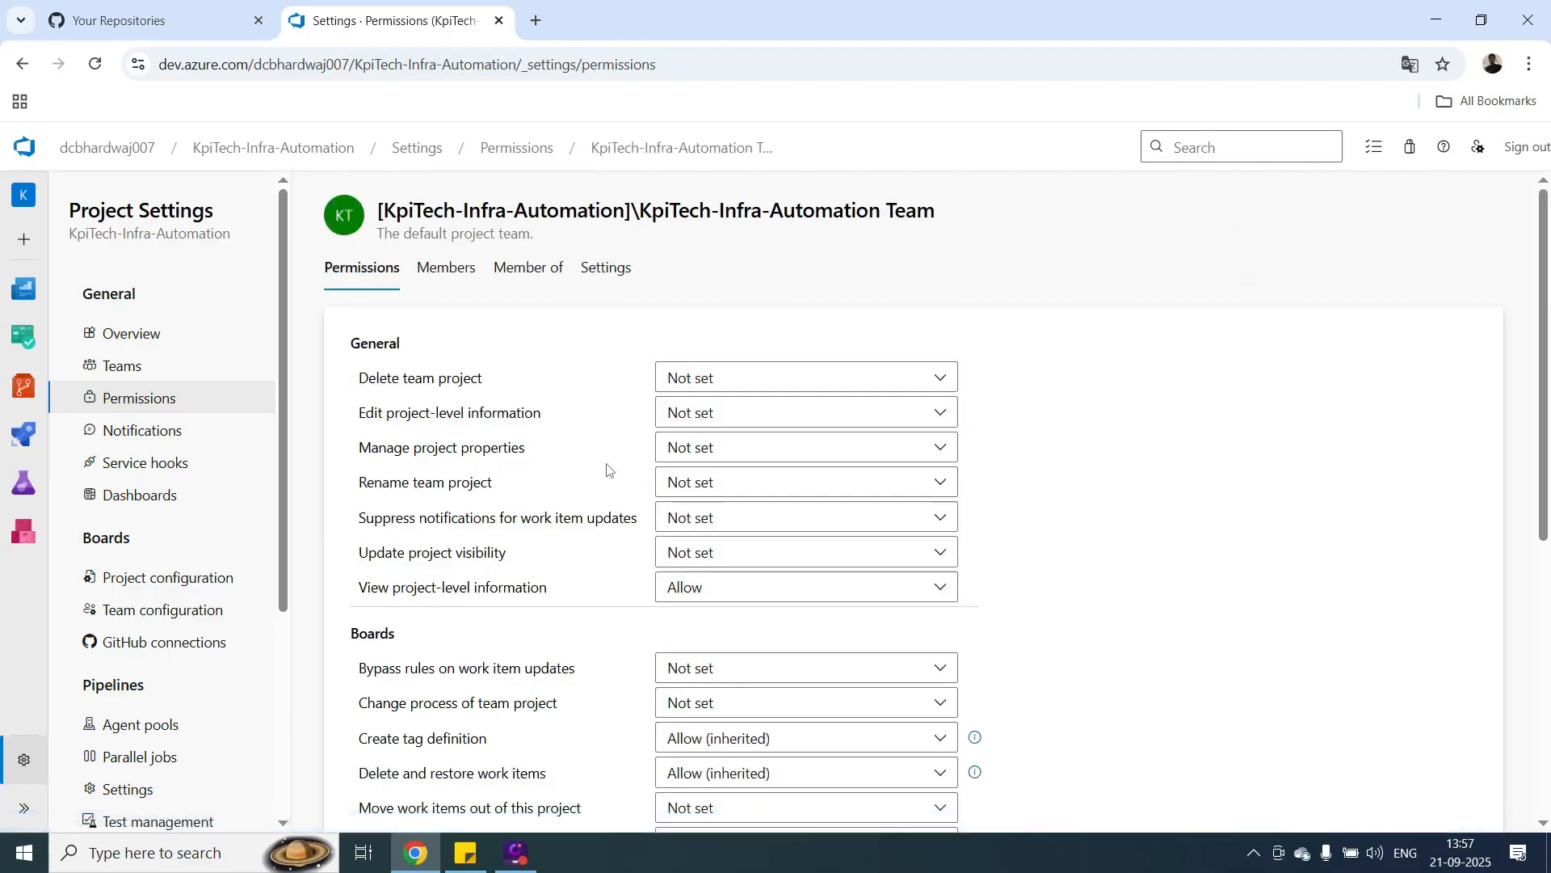
{"action": "left_click", "coordinate": [449, 268]}
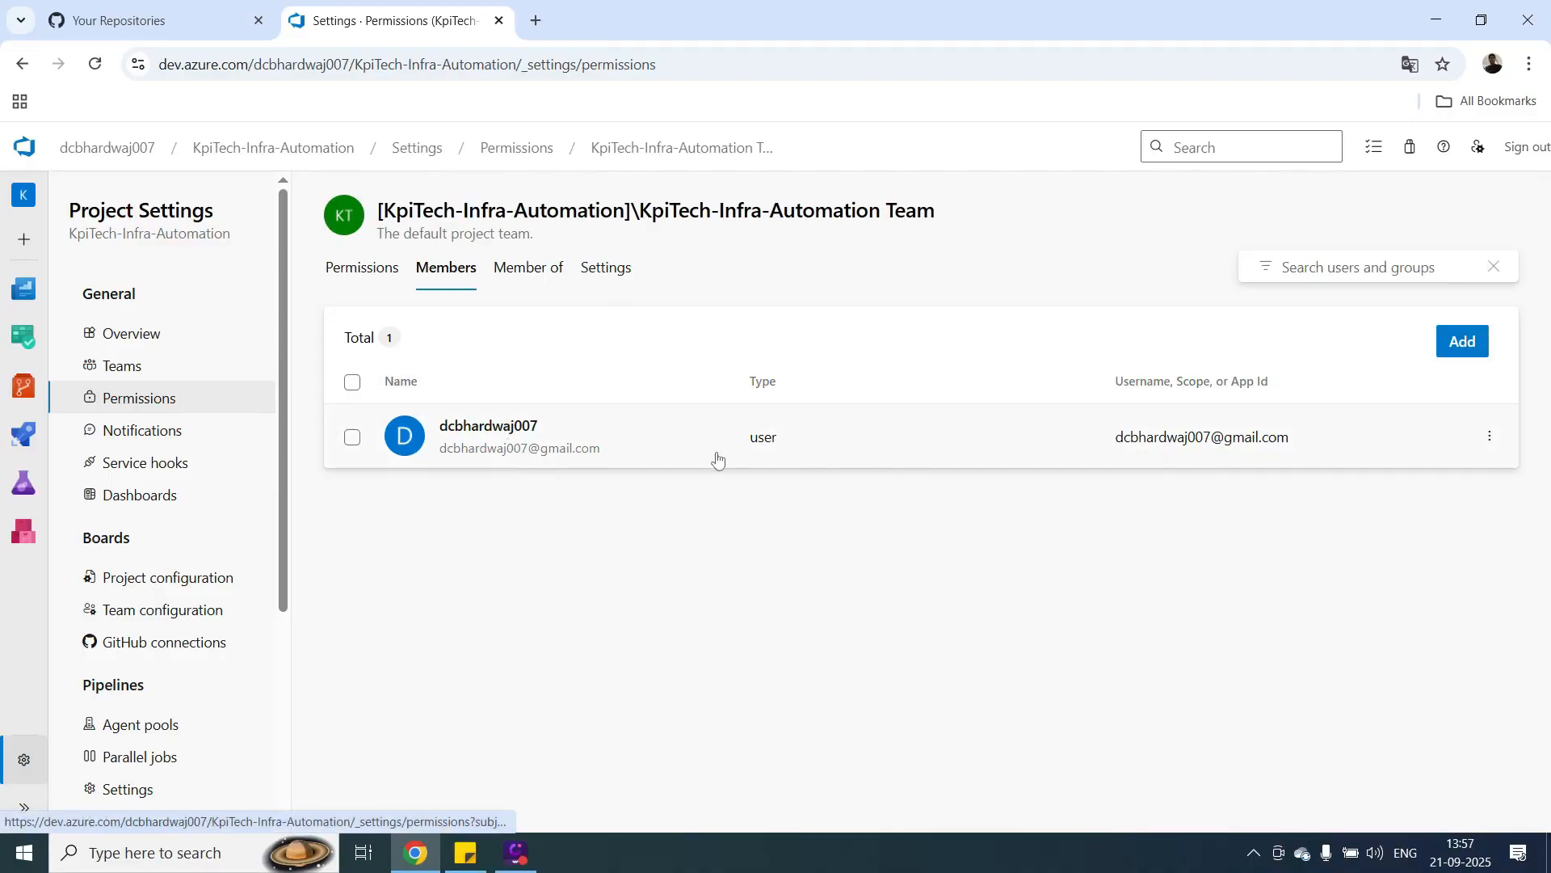
{"action": "left_click", "coordinate": [1462, 343]}
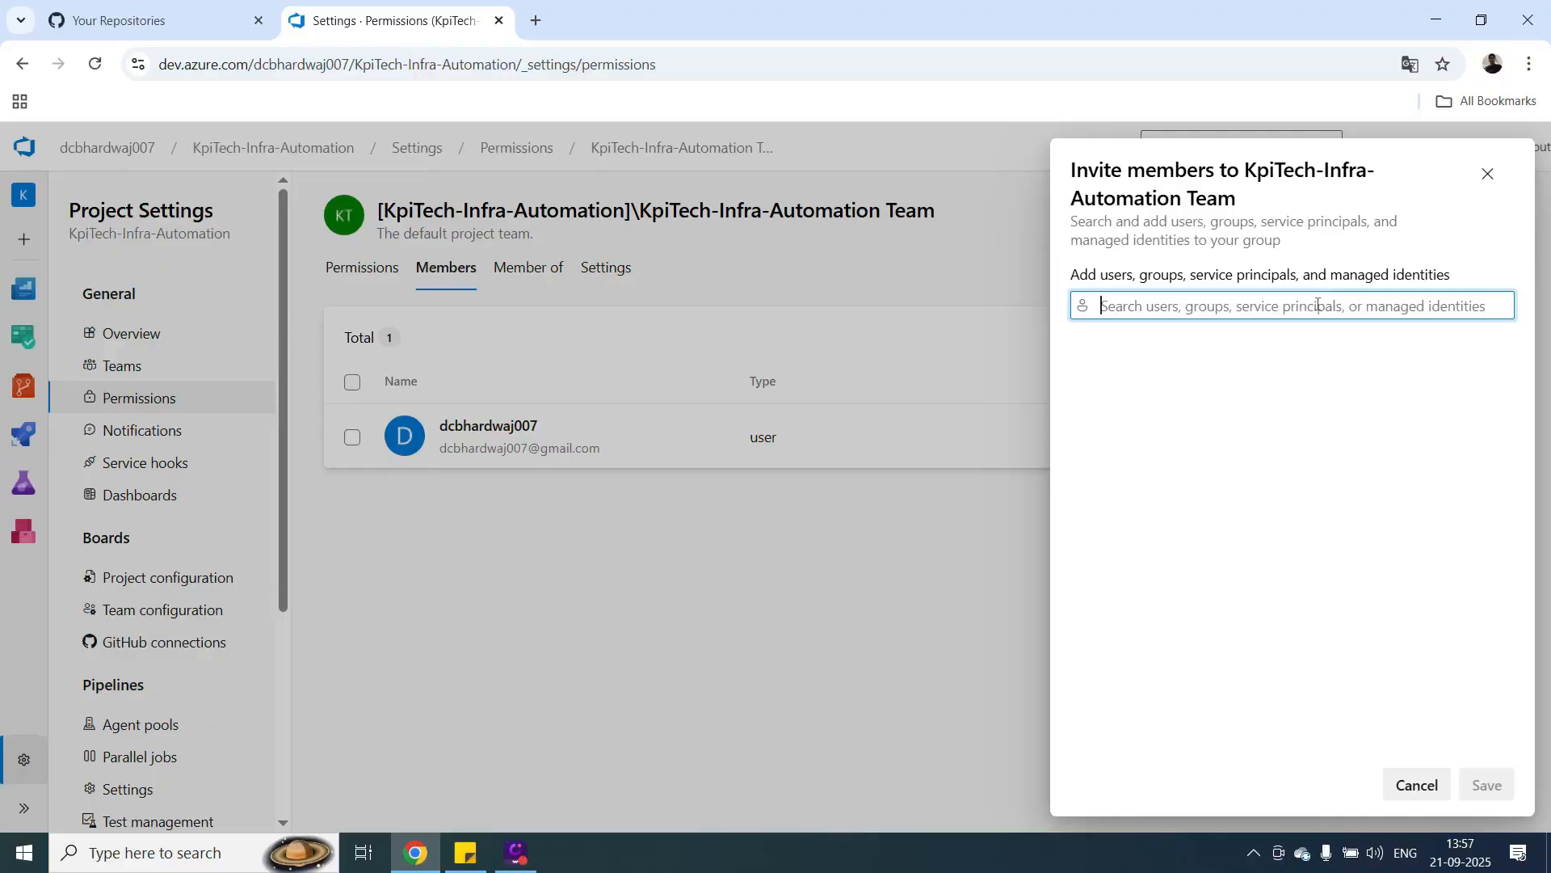
{"action": "type", "text": "dc"}
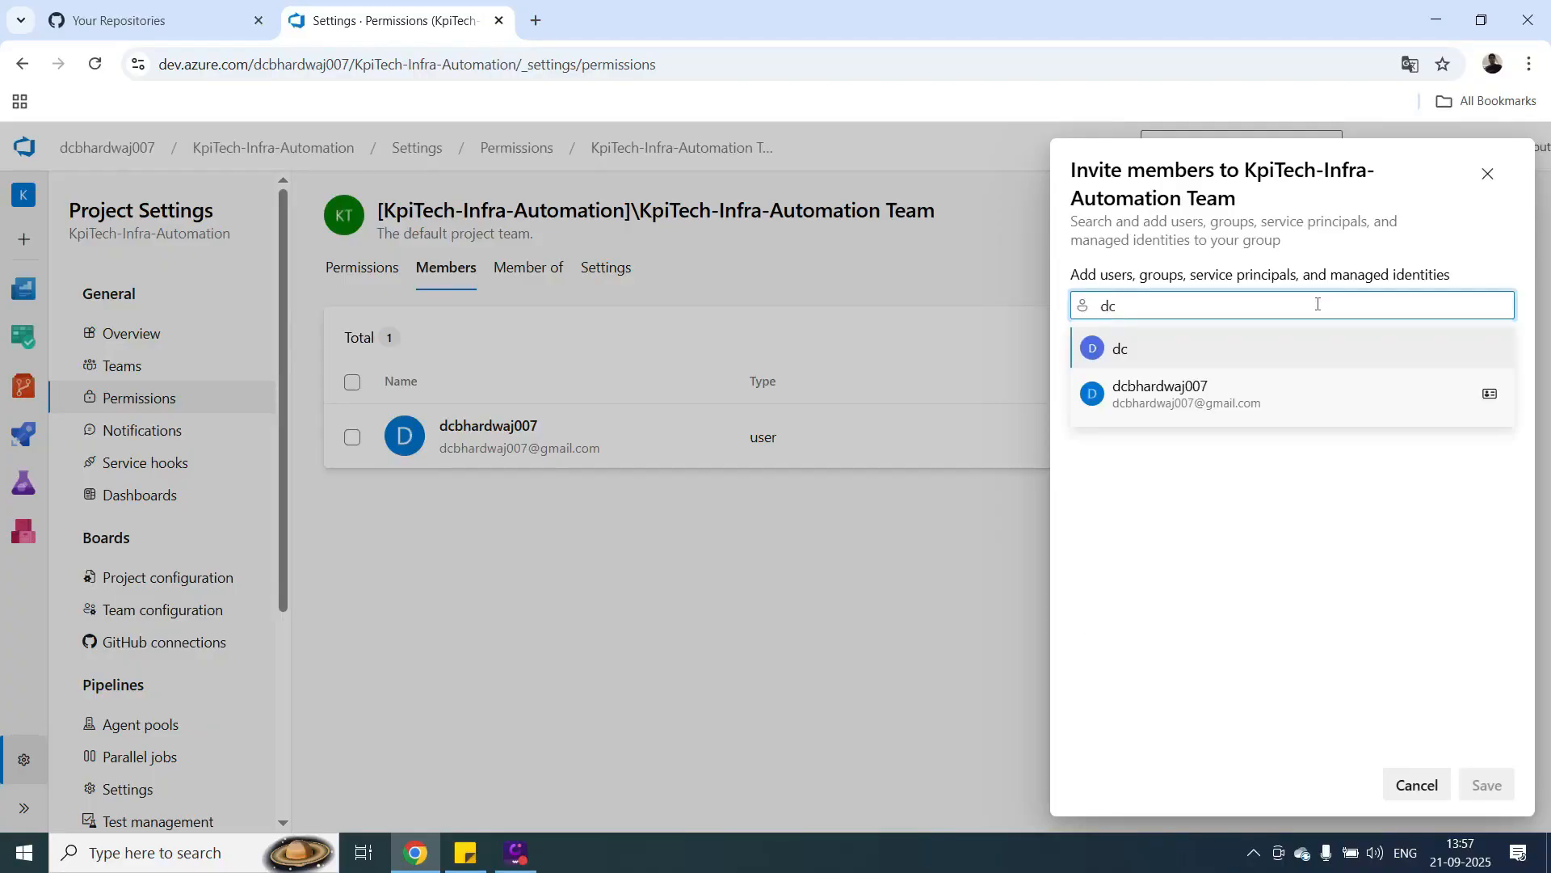
{"action": "left_click", "coordinate": [1487, 174]}
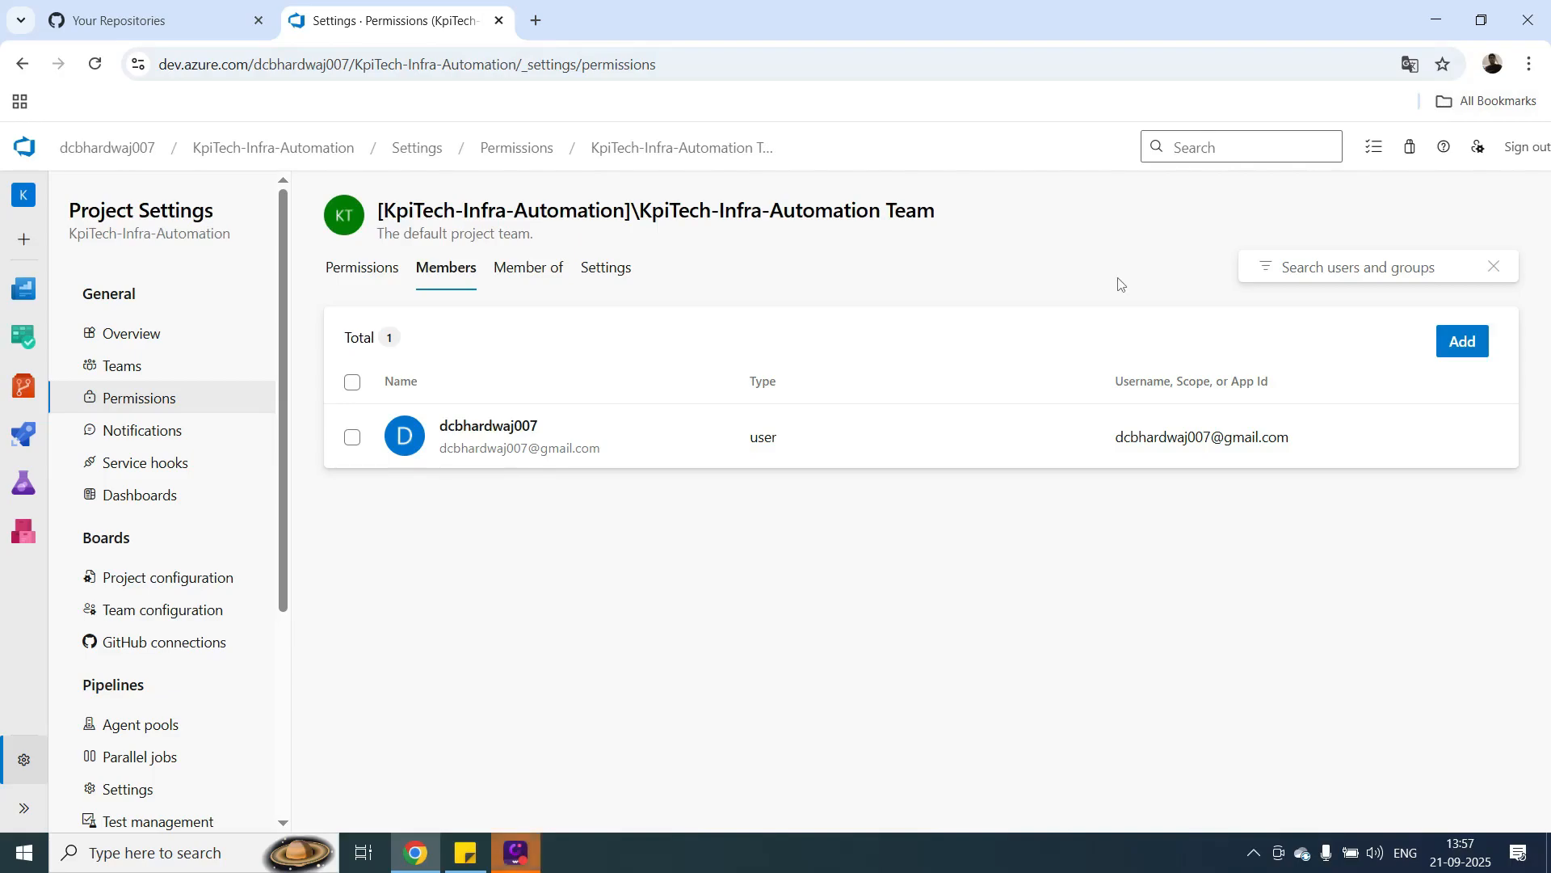
Check the training agenda note, return to the browser, and create a branch named dev based on master in the project repository.
{"action": "left_click", "coordinate": [1437, 20]}
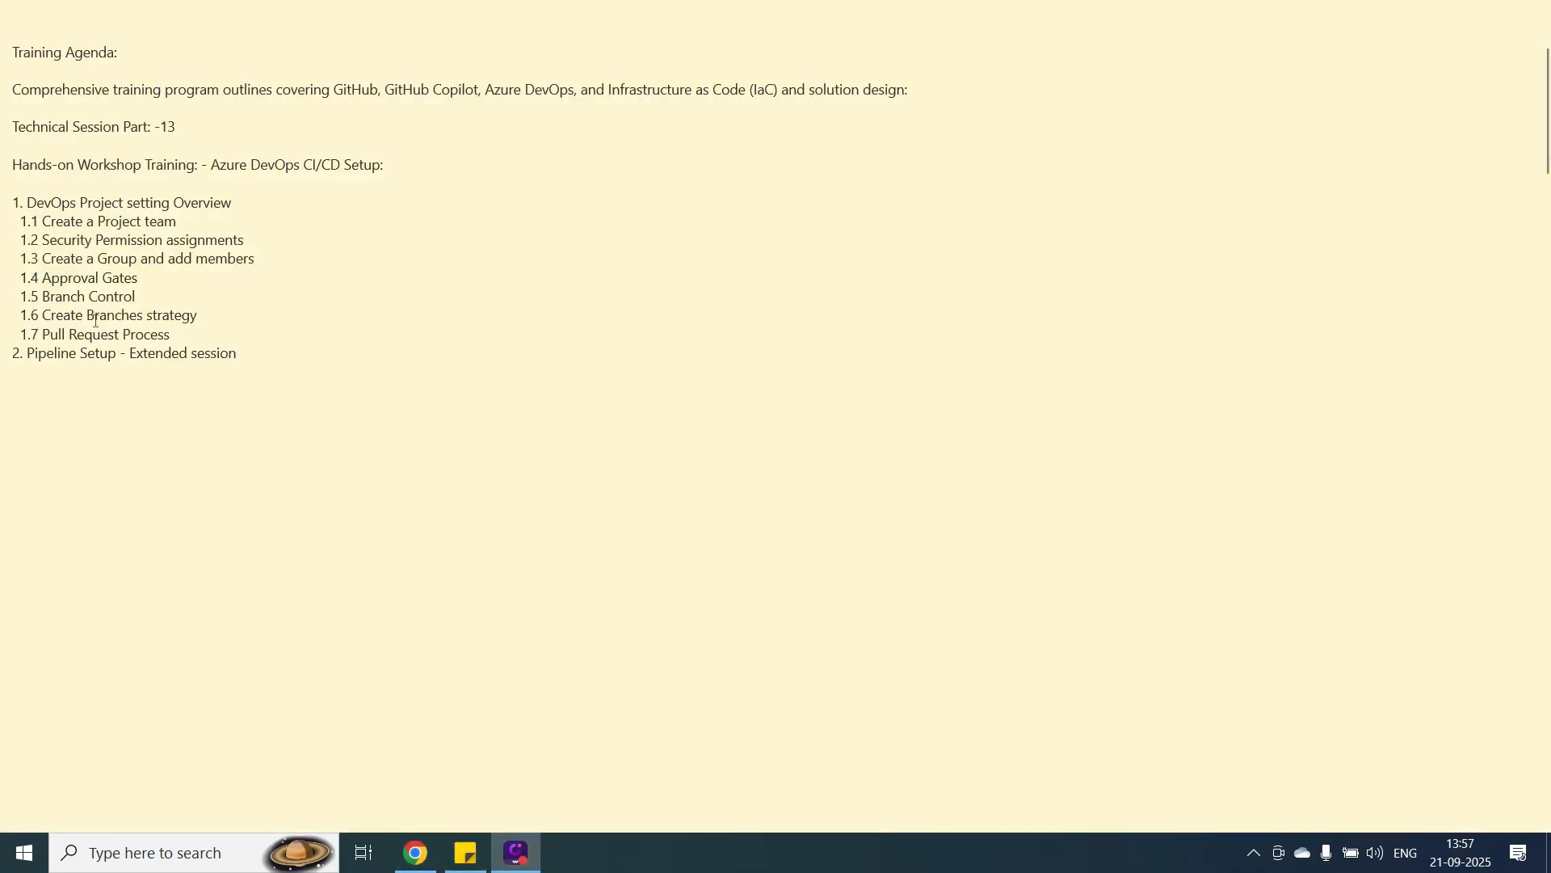
{"action": "left_click", "coordinate": [417, 856]}
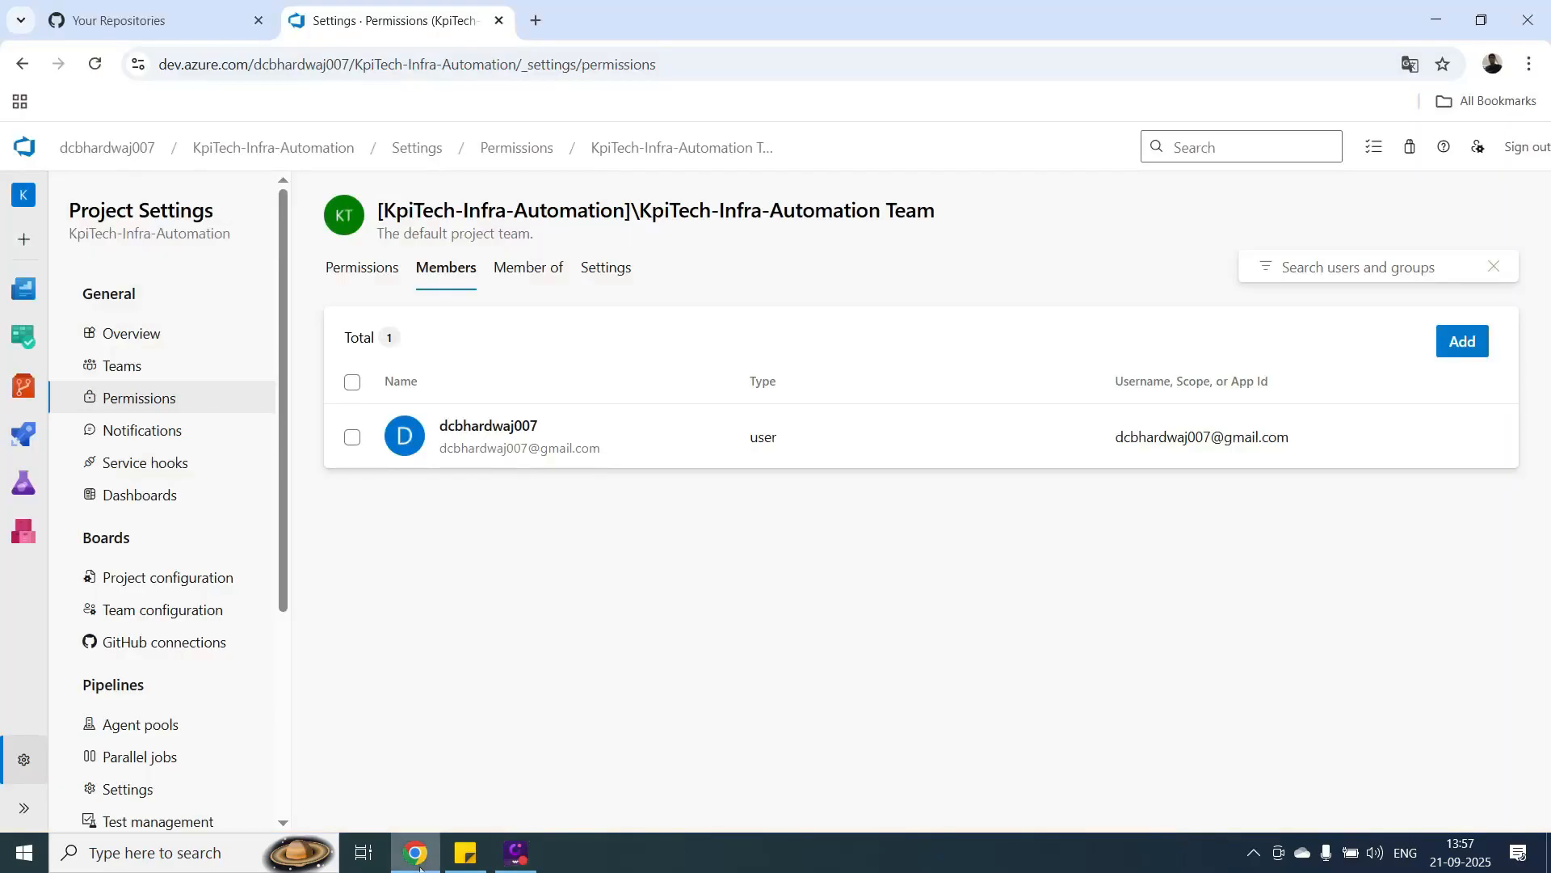
{"action": "left_click", "coordinate": [21, 393]}
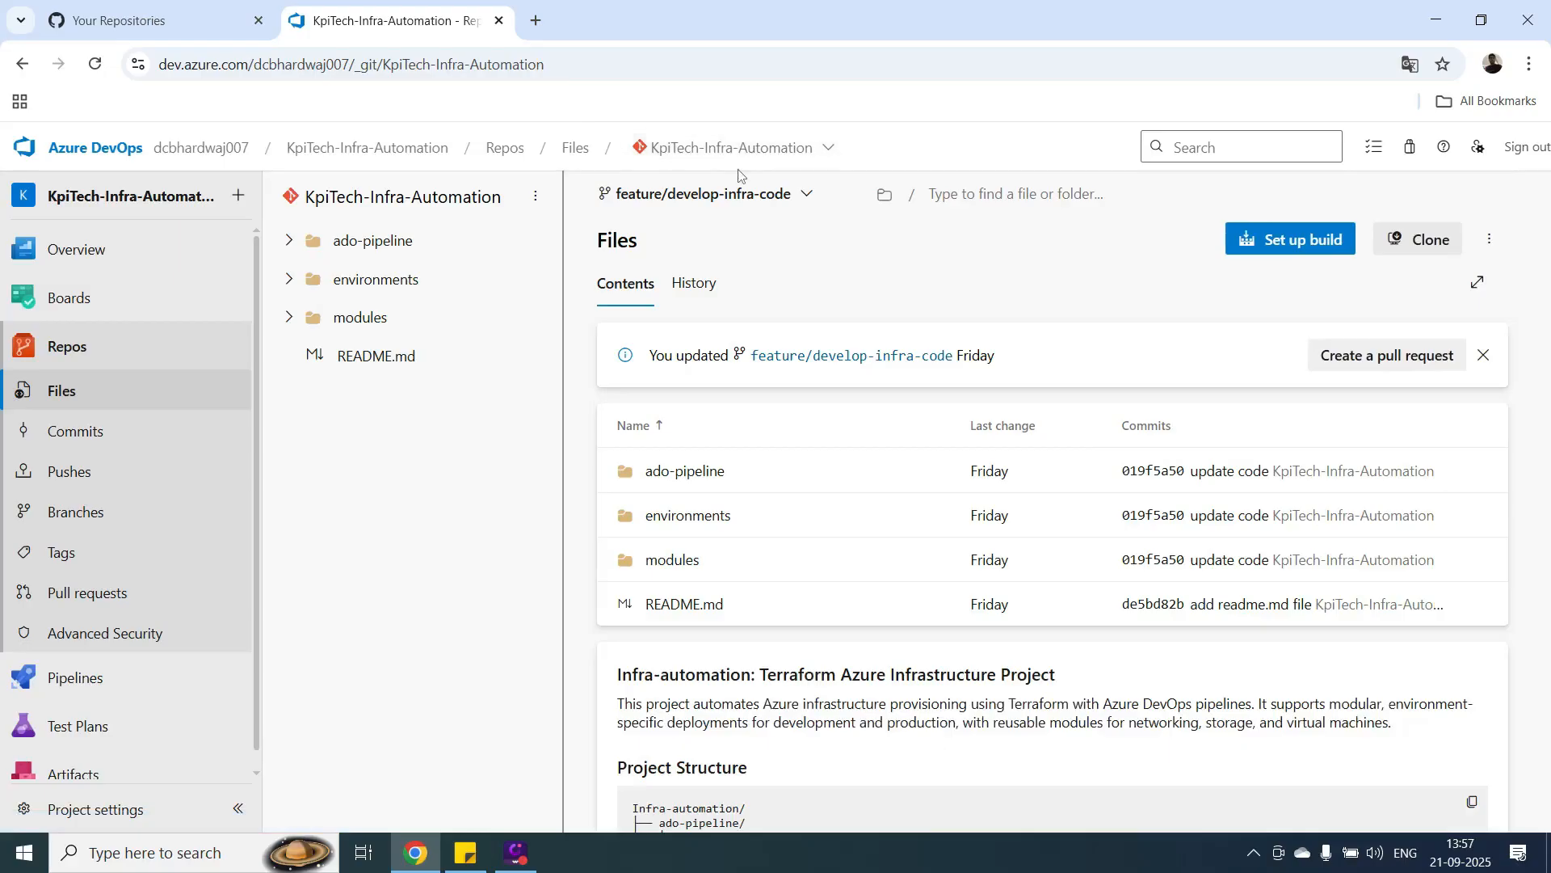
{"action": "left_click", "coordinate": [806, 197]}
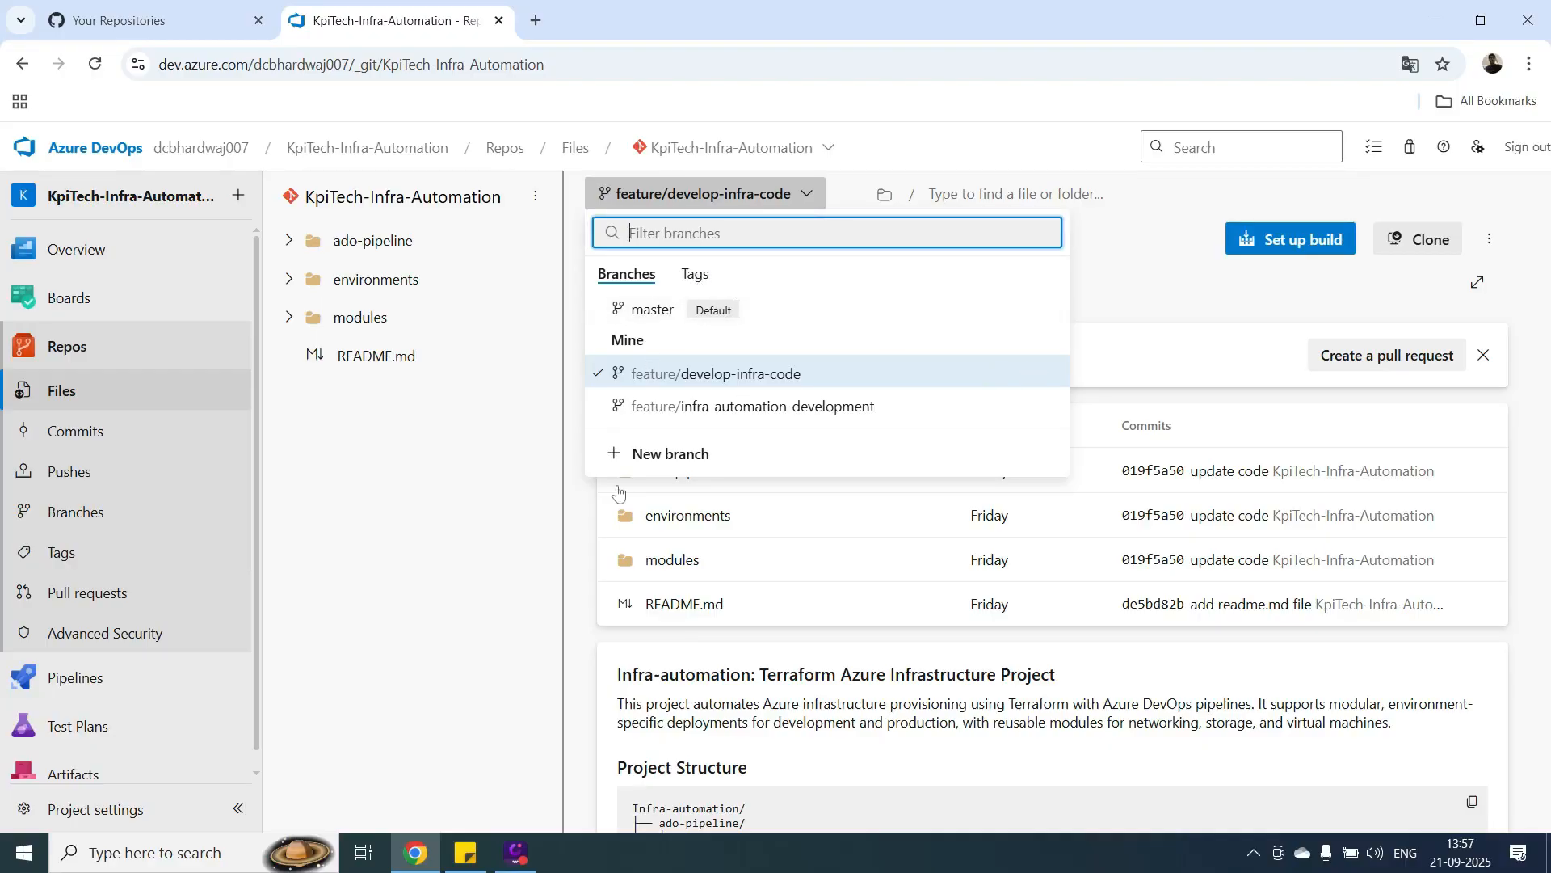
{"action": "left_click", "coordinate": [635, 462]}
{"action": "type", "text": "dev"}
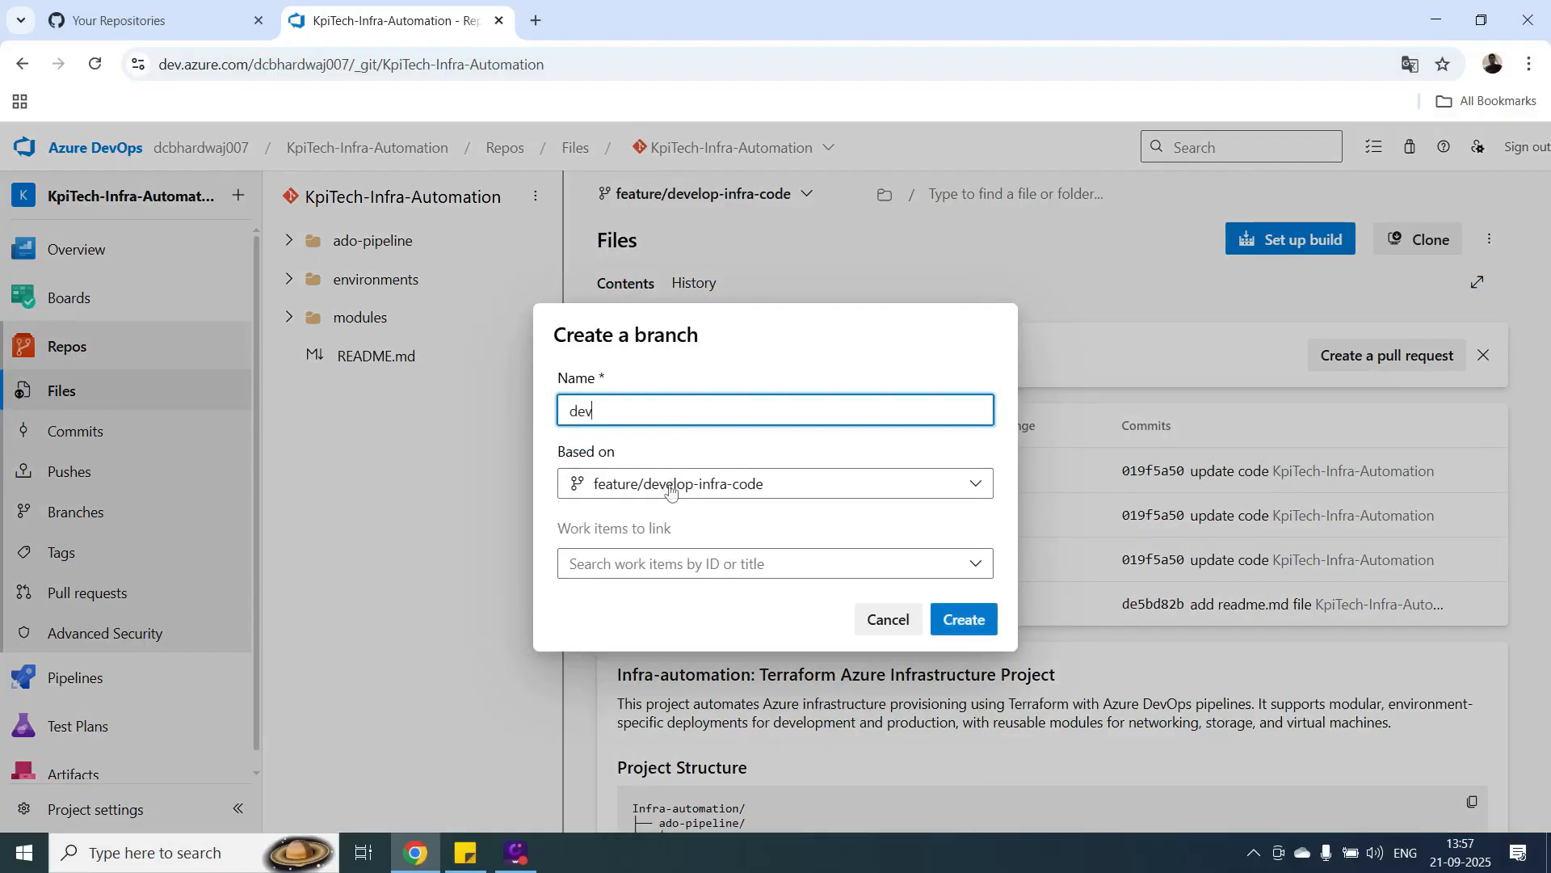
{"action": "left_click", "coordinate": [666, 482]}
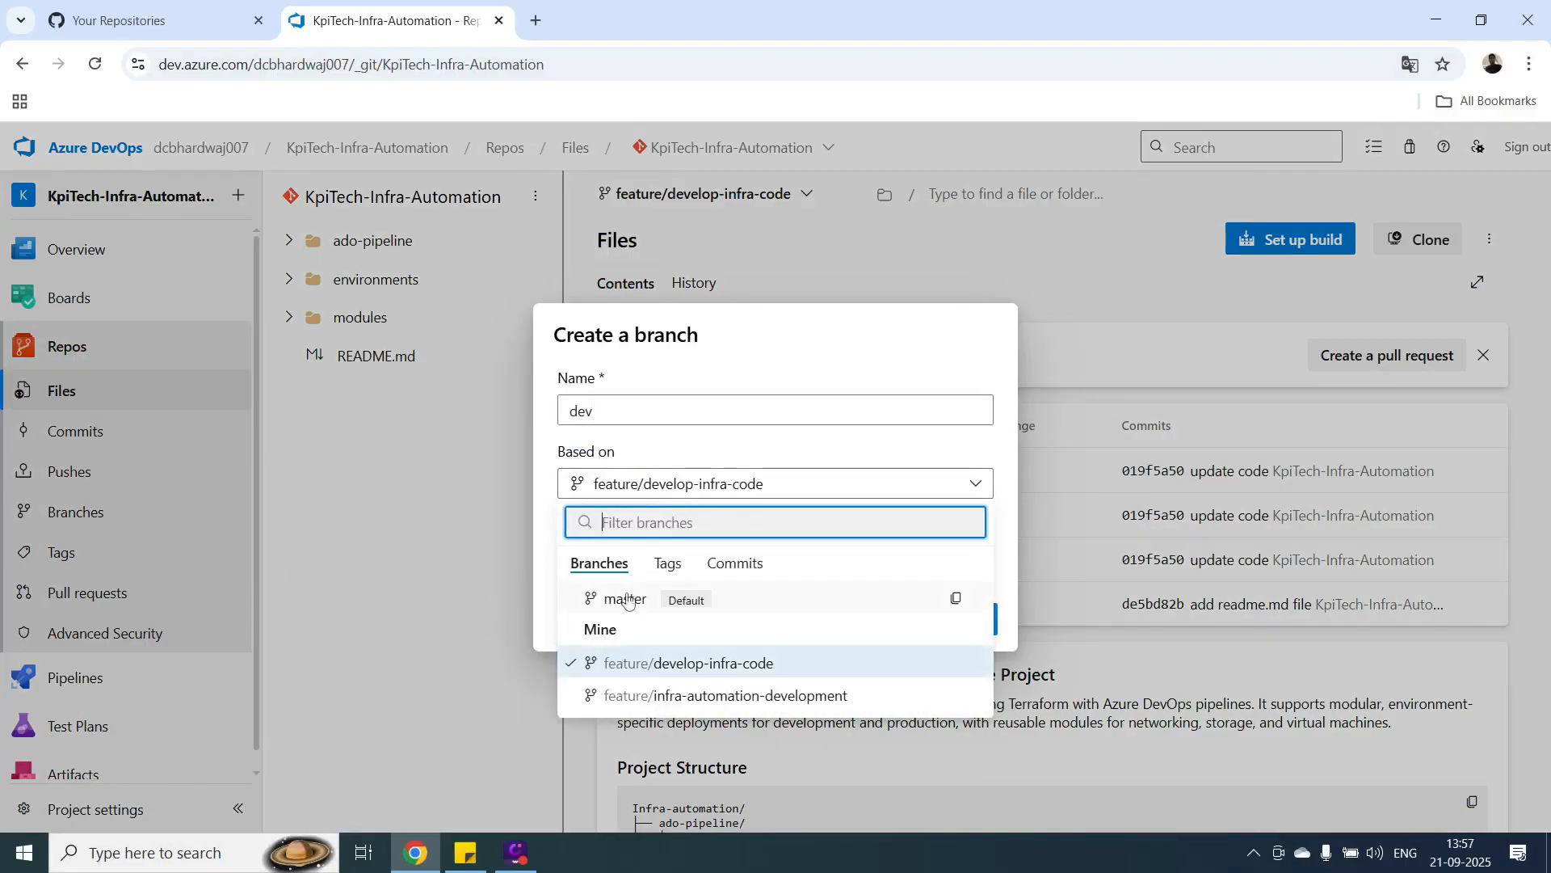
{"action": "left_click", "coordinate": [628, 599]}
{"action": "left_click", "coordinate": [960, 620]}
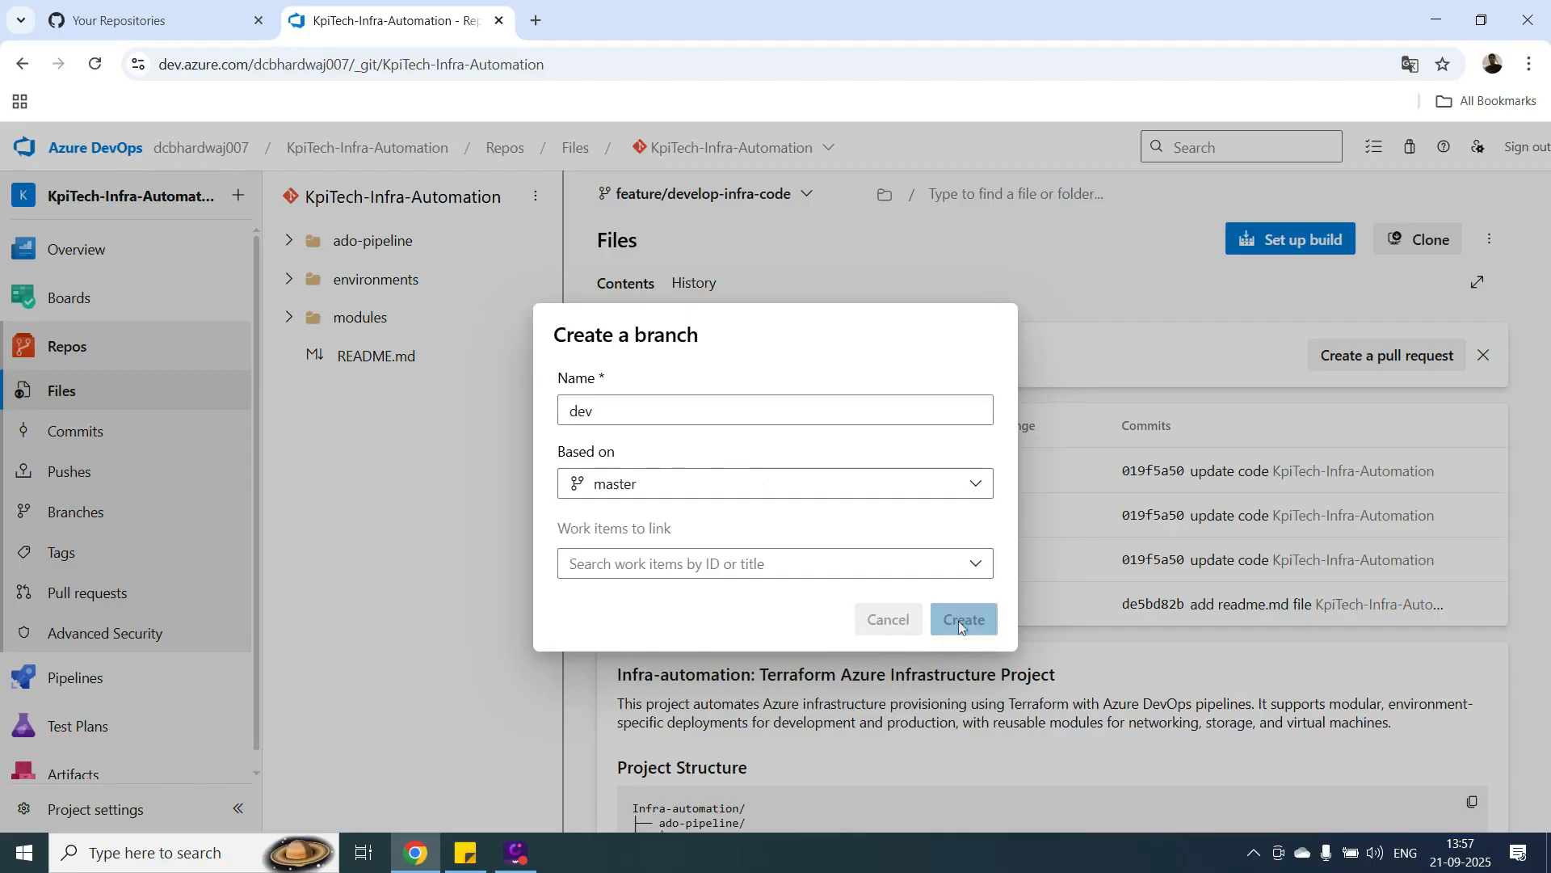
Create a branch named feature/development-code based on dev.
{"action": "left_click", "coordinate": [662, 200]}
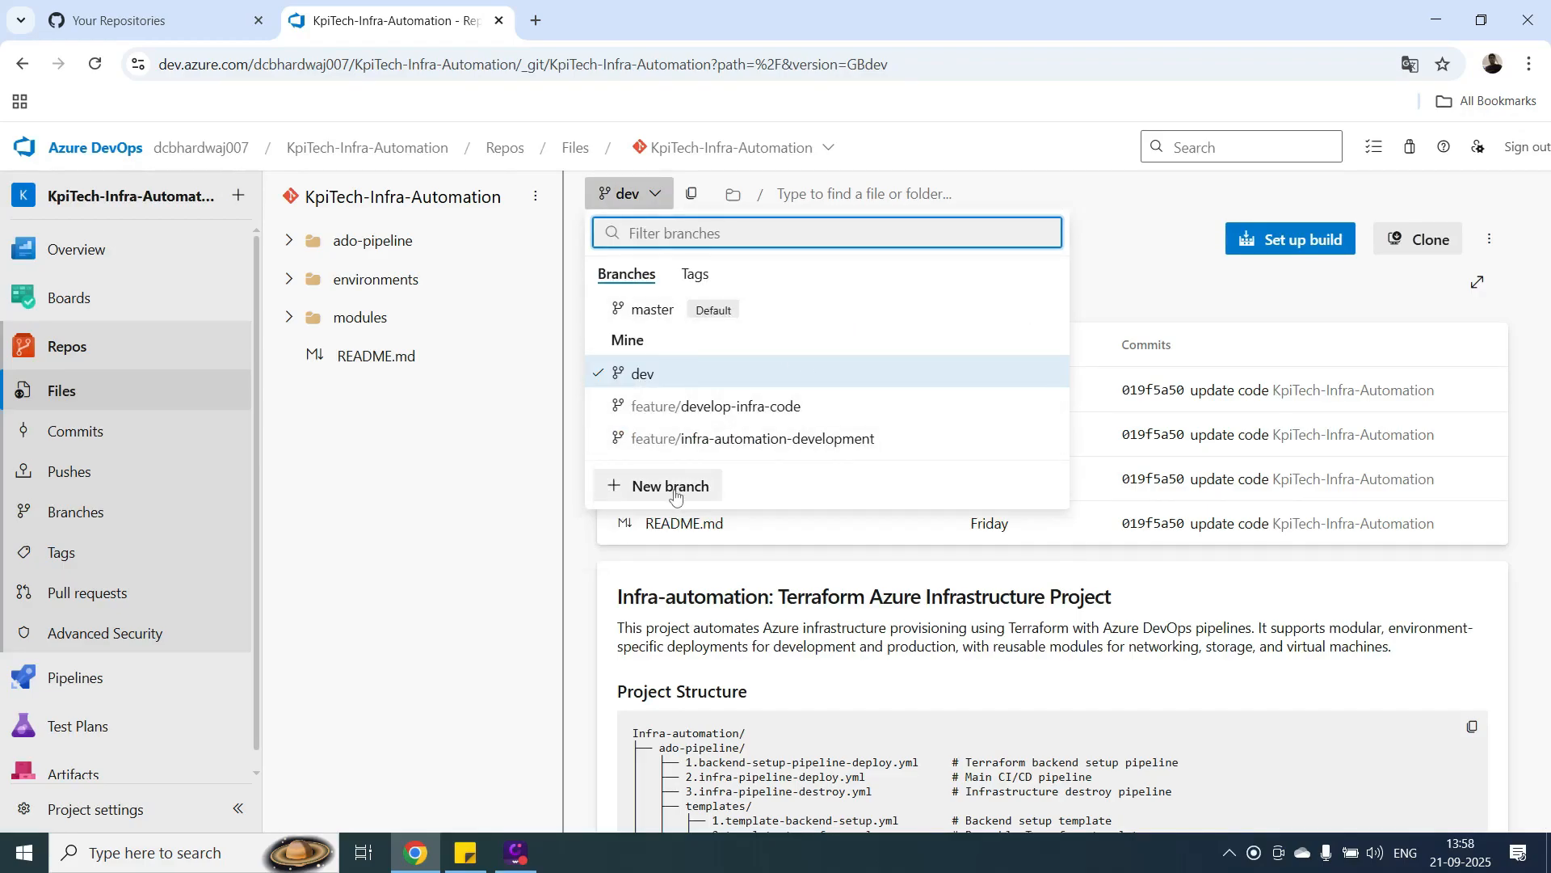
{"action": "left_click", "coordinate": [669, 487]}
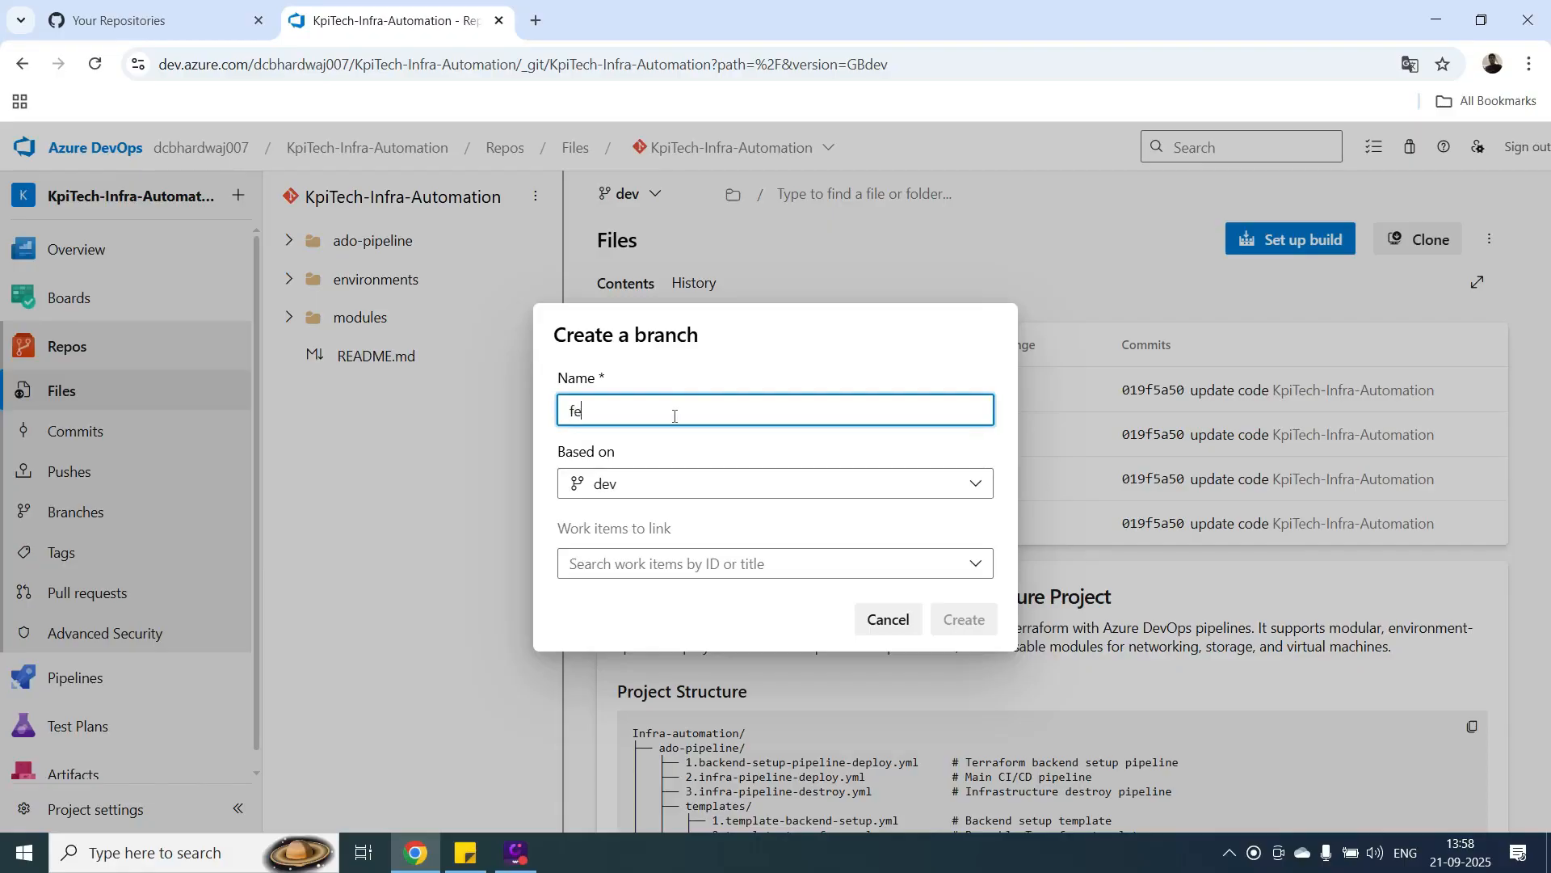
{"action": "type", "text": "/"}
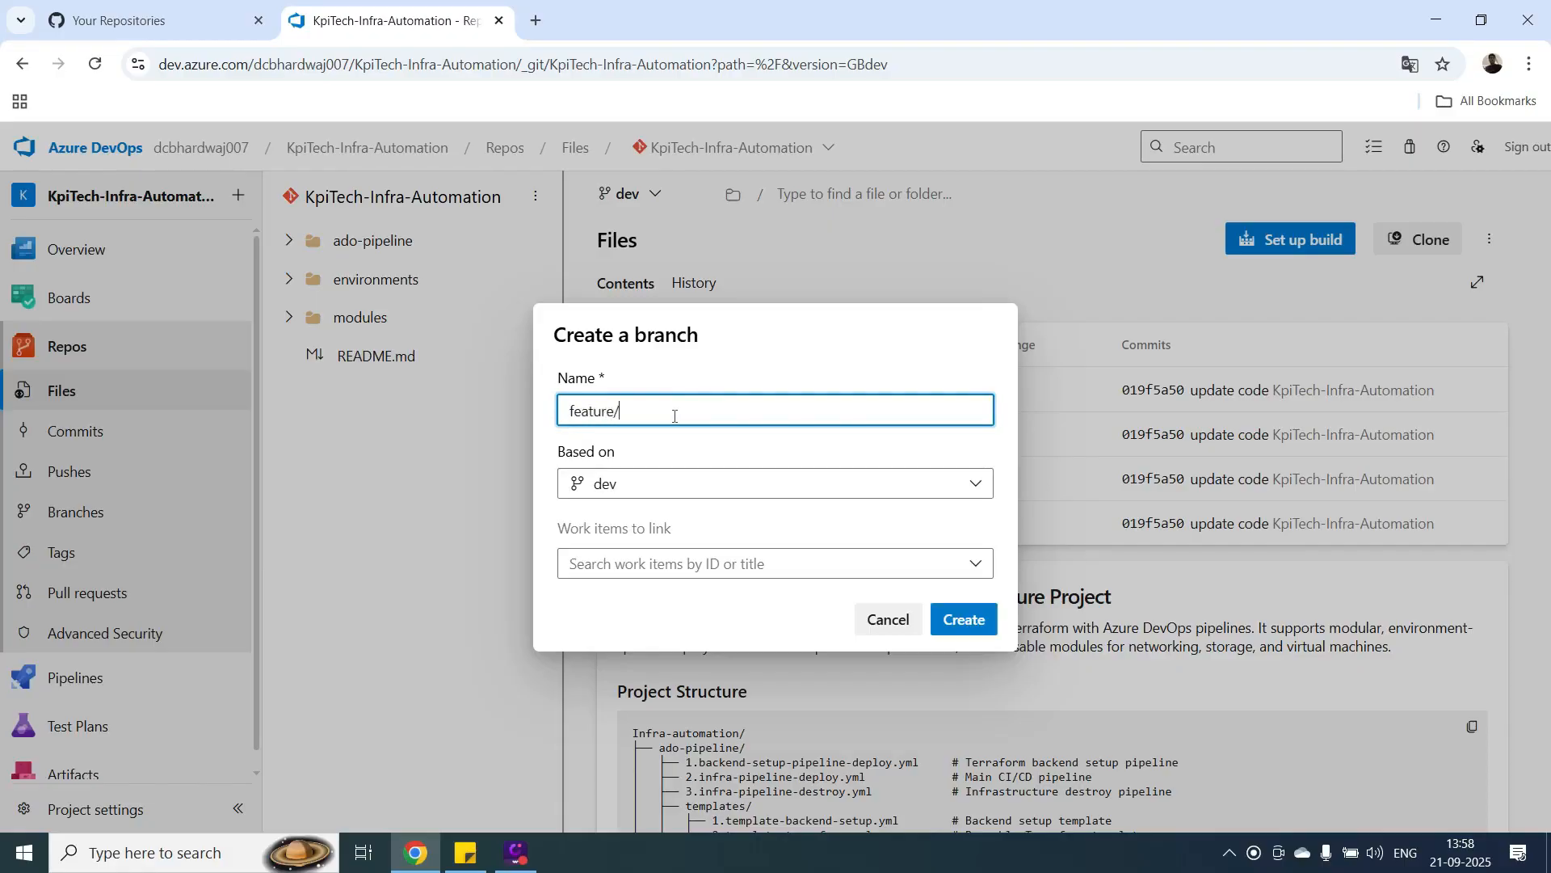
{"action": "type", "text": "development-code"}
{"action": "left_click", "coordinate": [964, 620]}
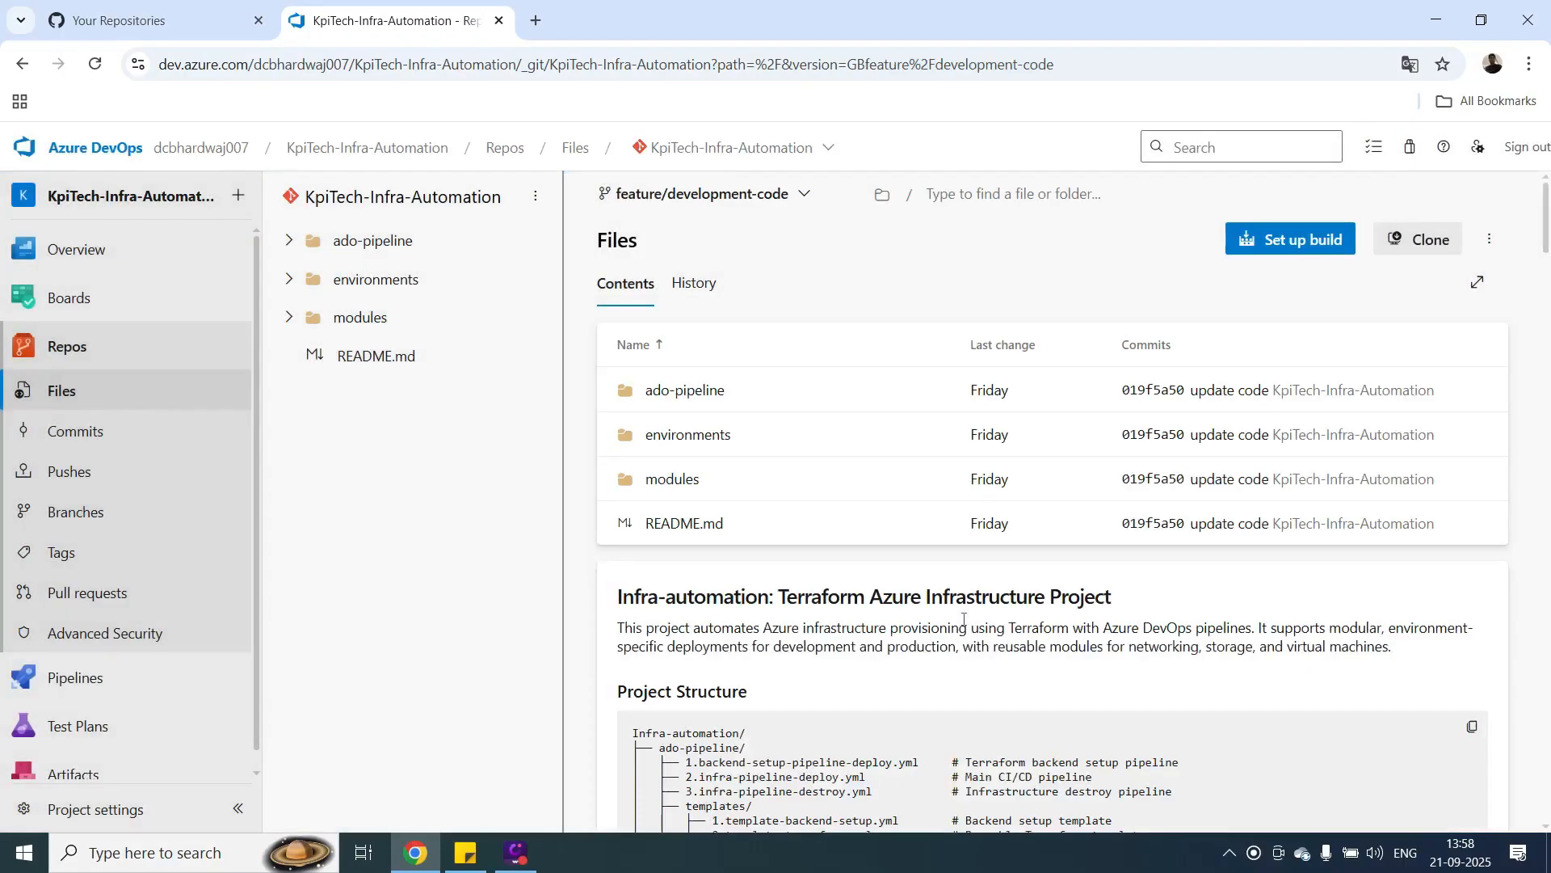
Compare feature/development-code against dev and master as targets in a new pull request, and return to the repository files.
{"action": "mouse_move", "coordinate": [91, 702]}
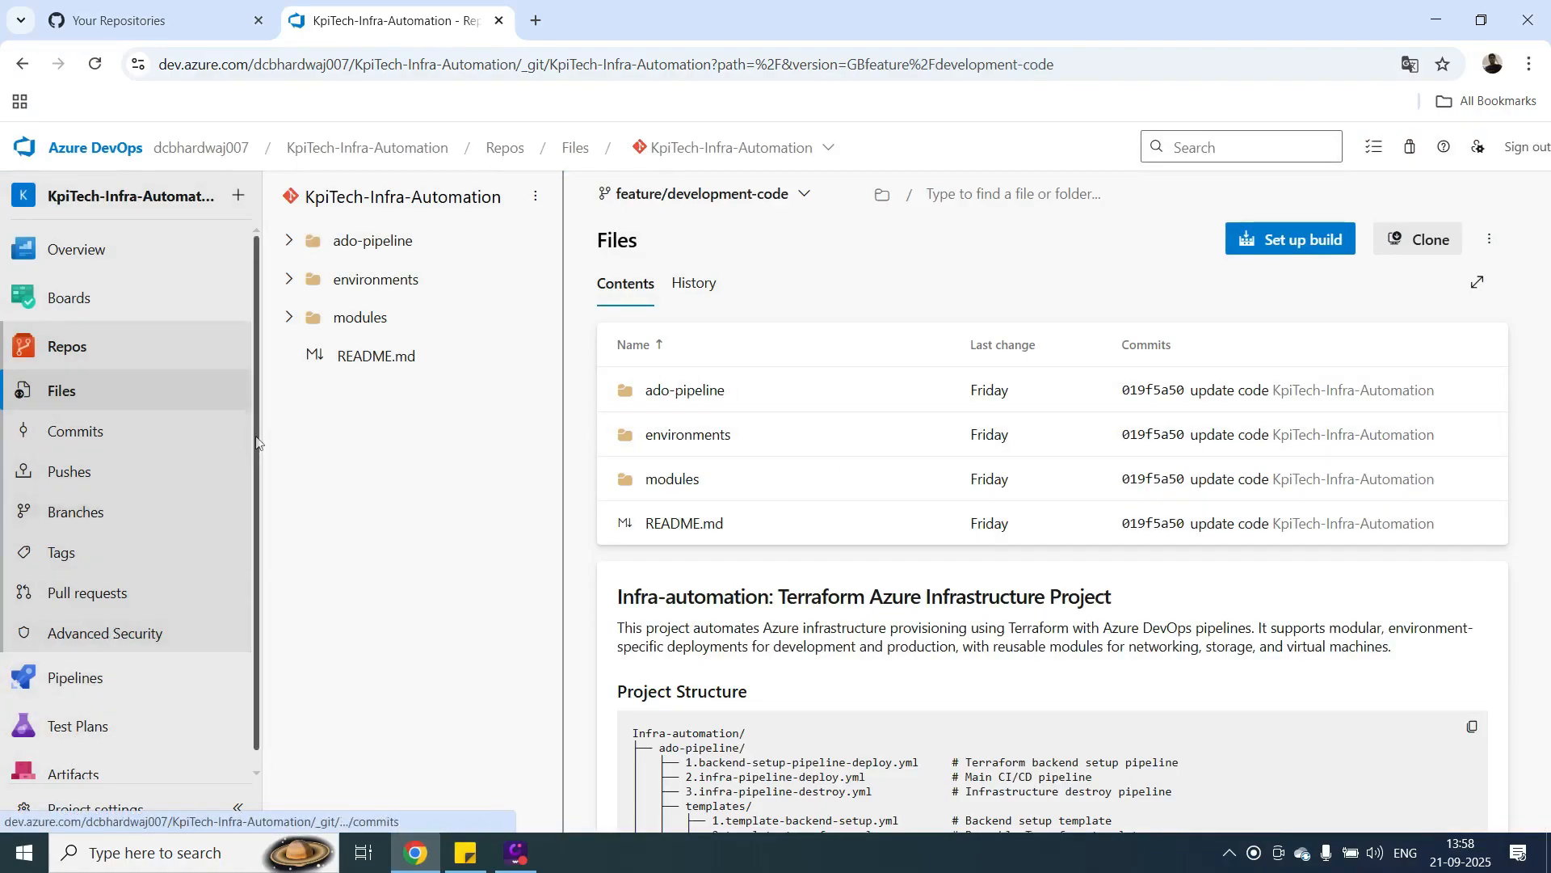
{"action": "scroll", "coordinate": [256, 446], "scroll_direction": "down", "scroll_amount": 1}
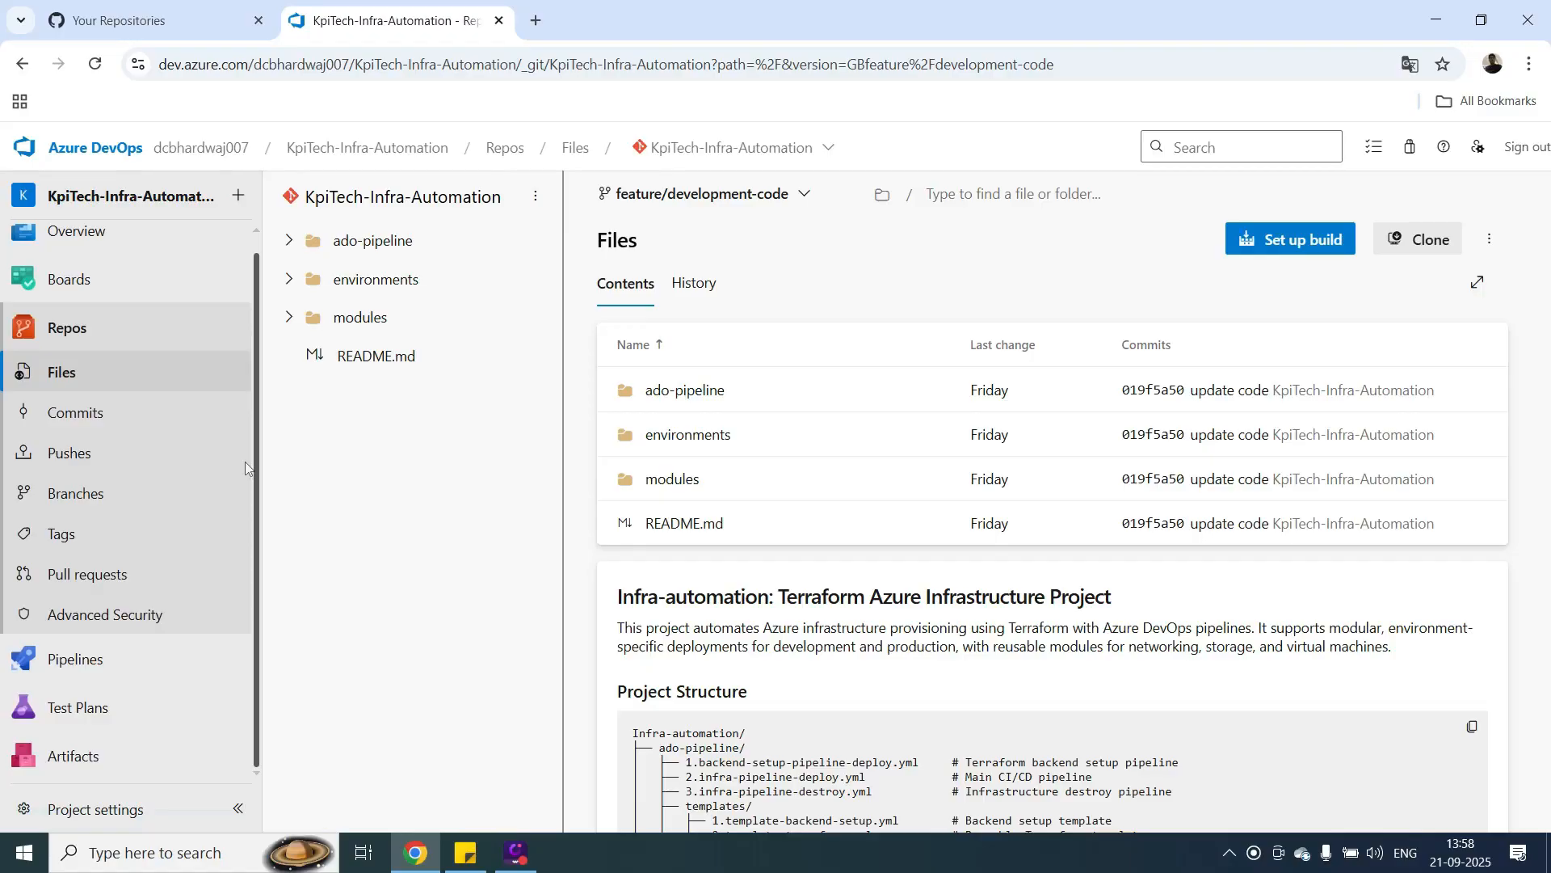
{"action": "left_click", "coordinate": [68, 582]}
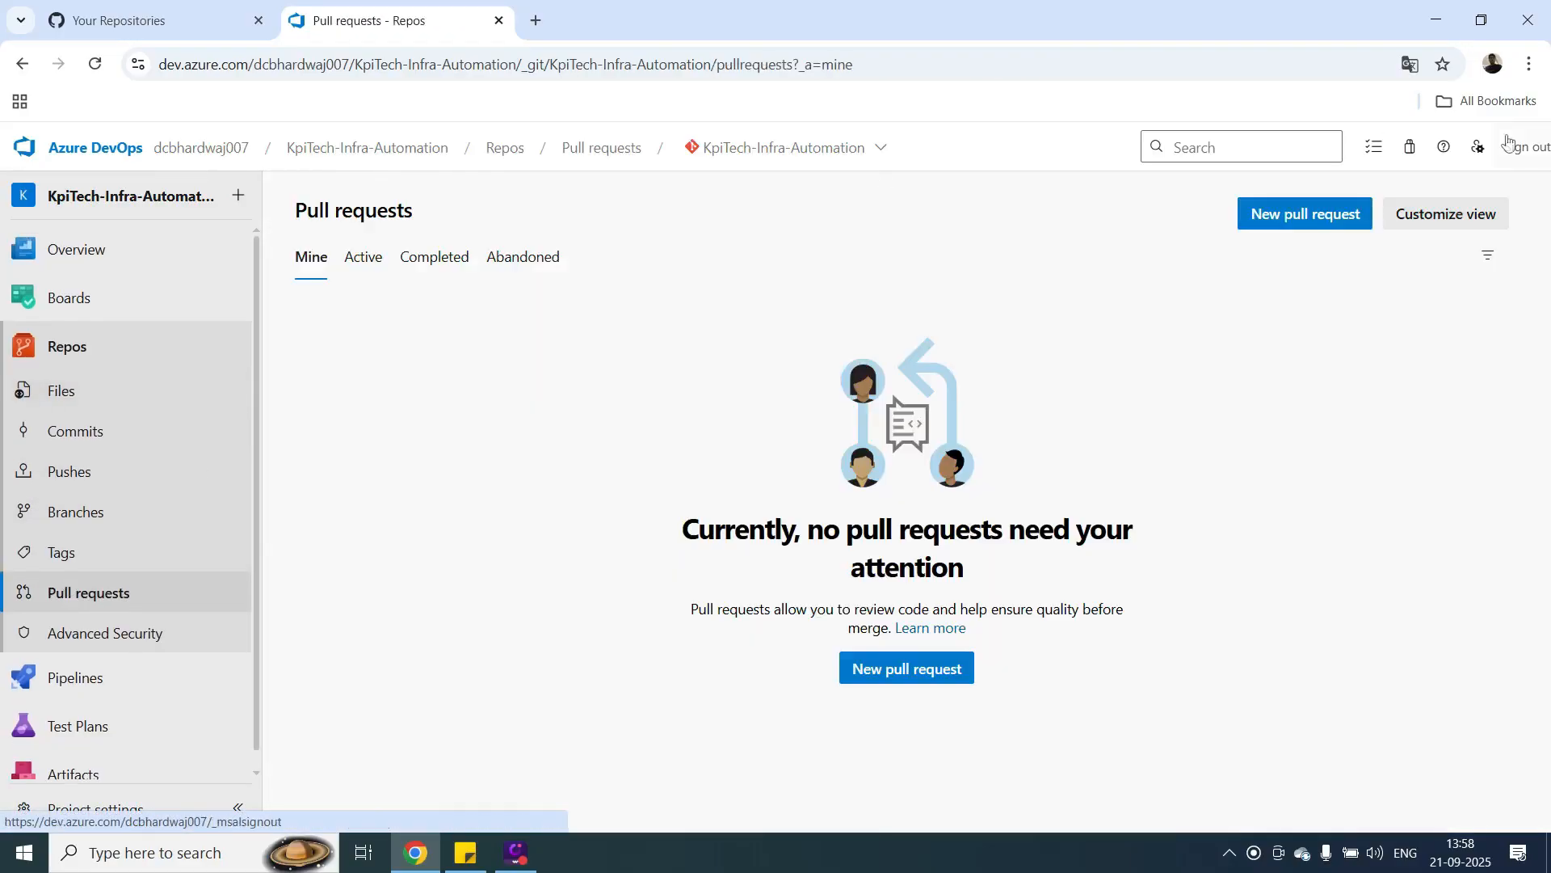
{"action": "left_click", "coordinate": [1329, 216]}
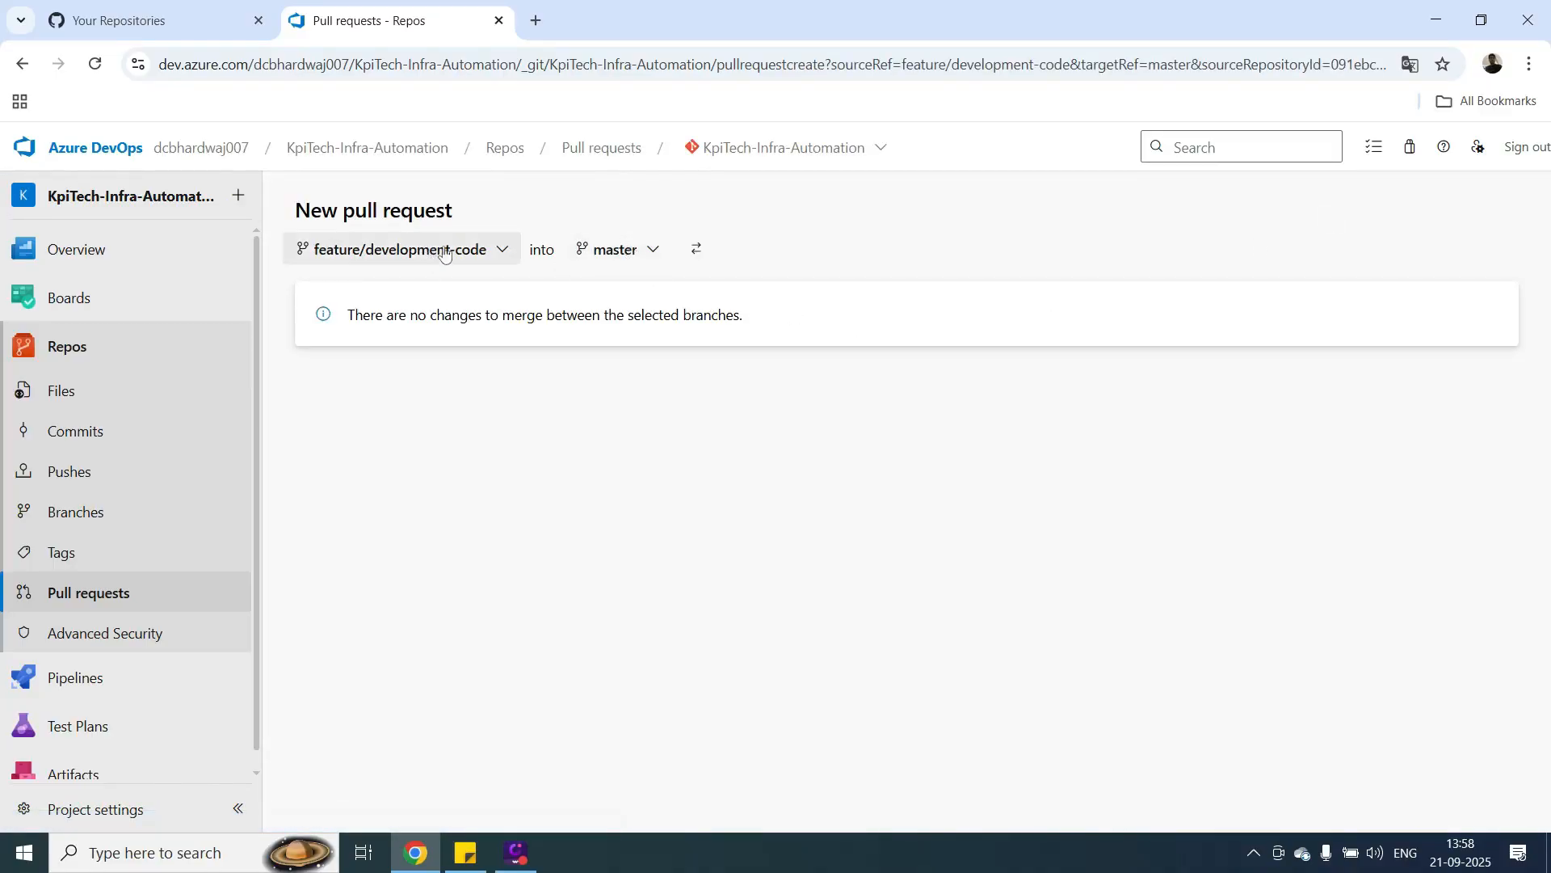
{"action": "left_click", "coordinate": [656, 257]}
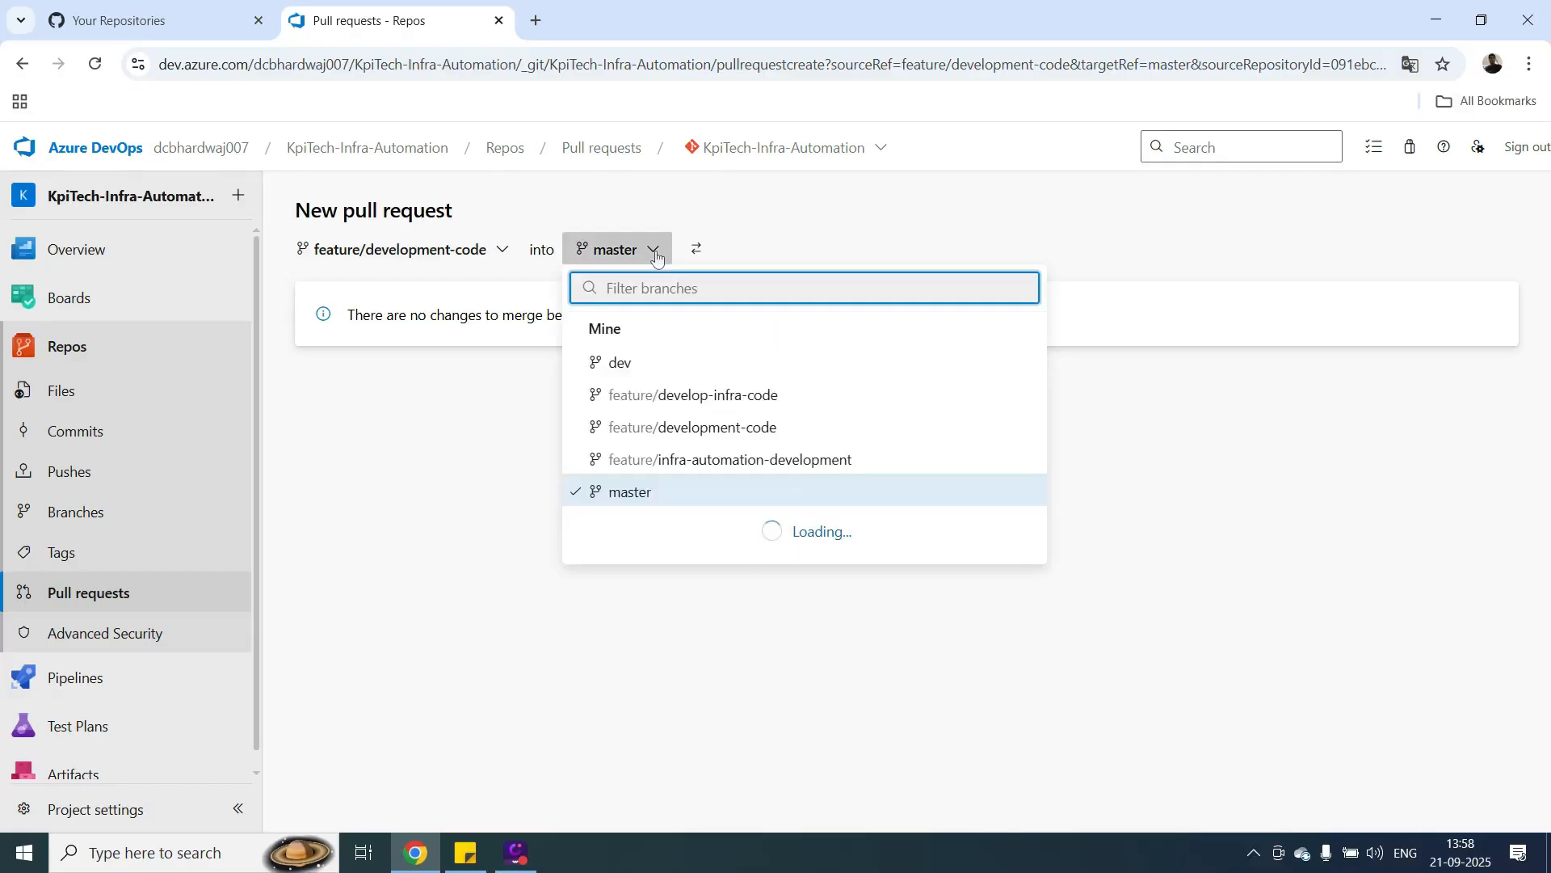
{"action": "left_click", "coordinate": [626, 367]}
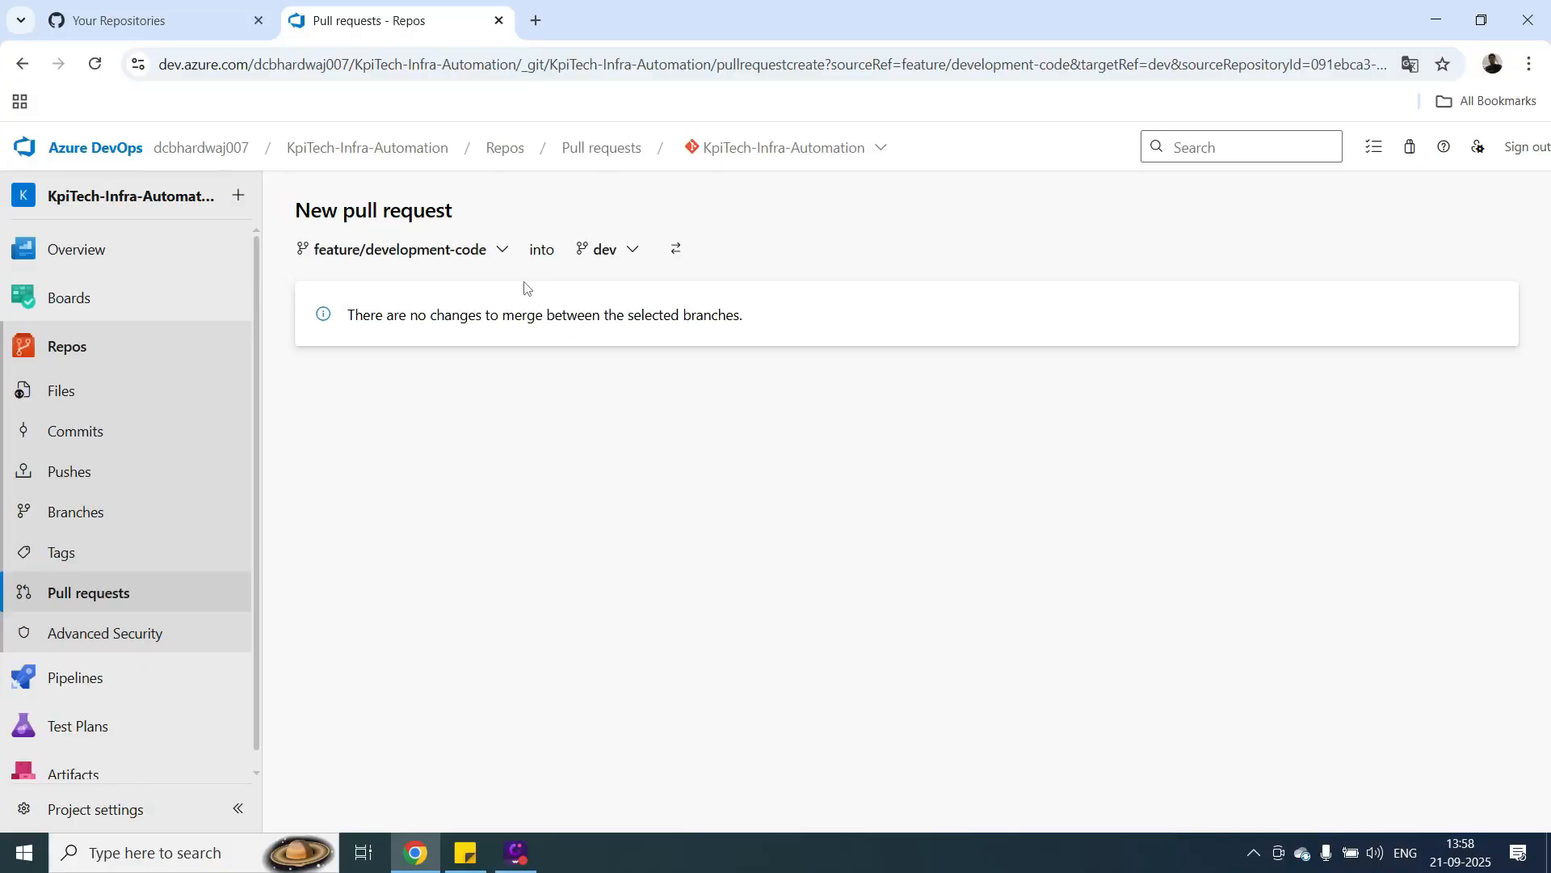
{"action": "left_click", "coordinate": [497, 259]}
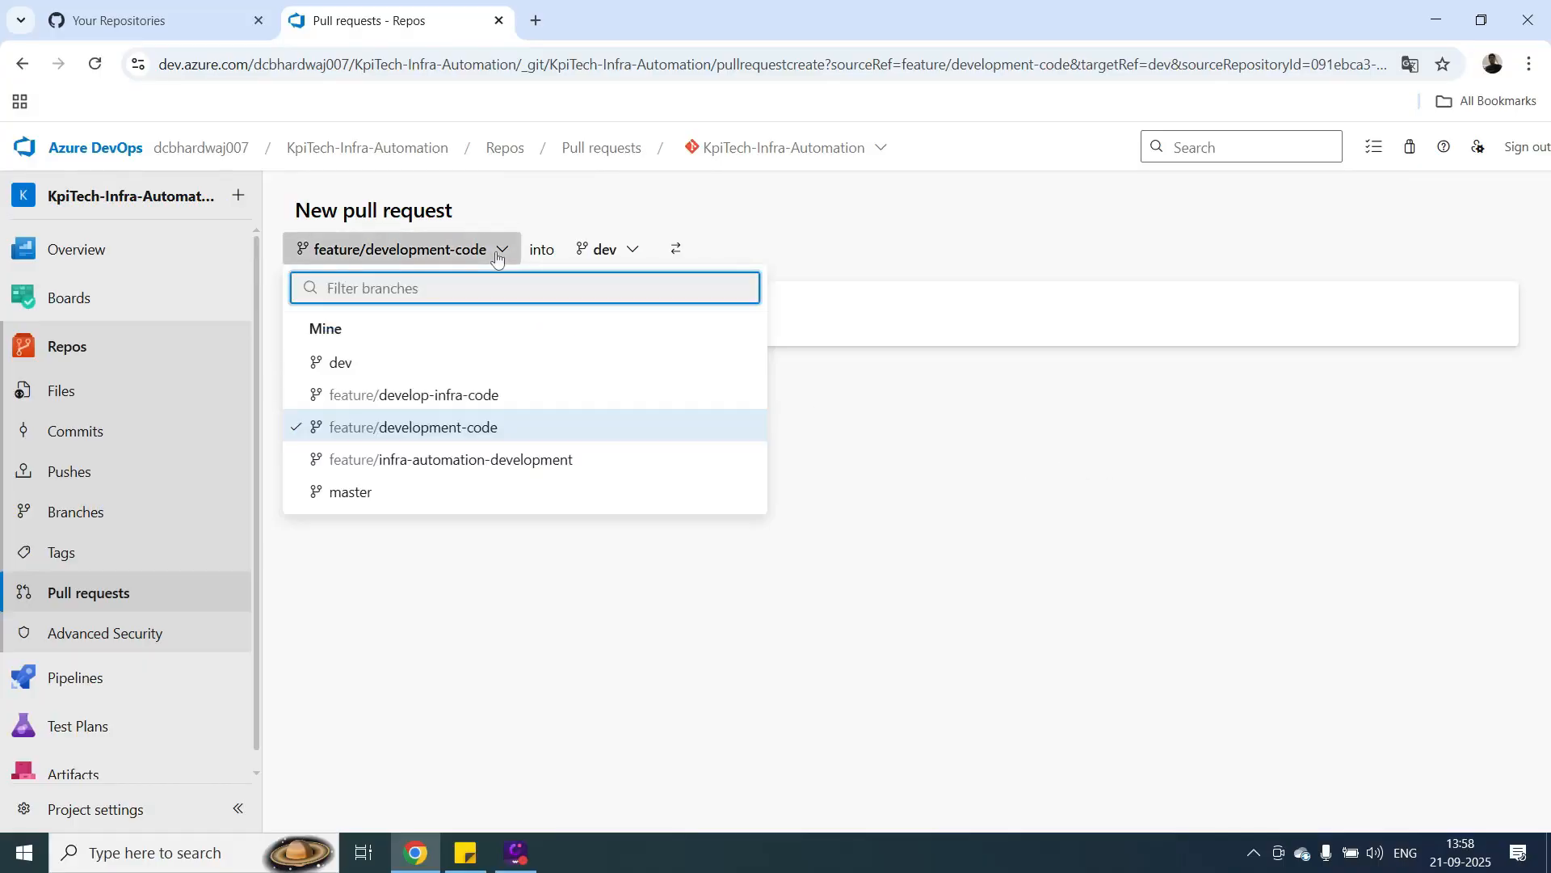
{"action": "left_click", "coordinate": [628, 258]}
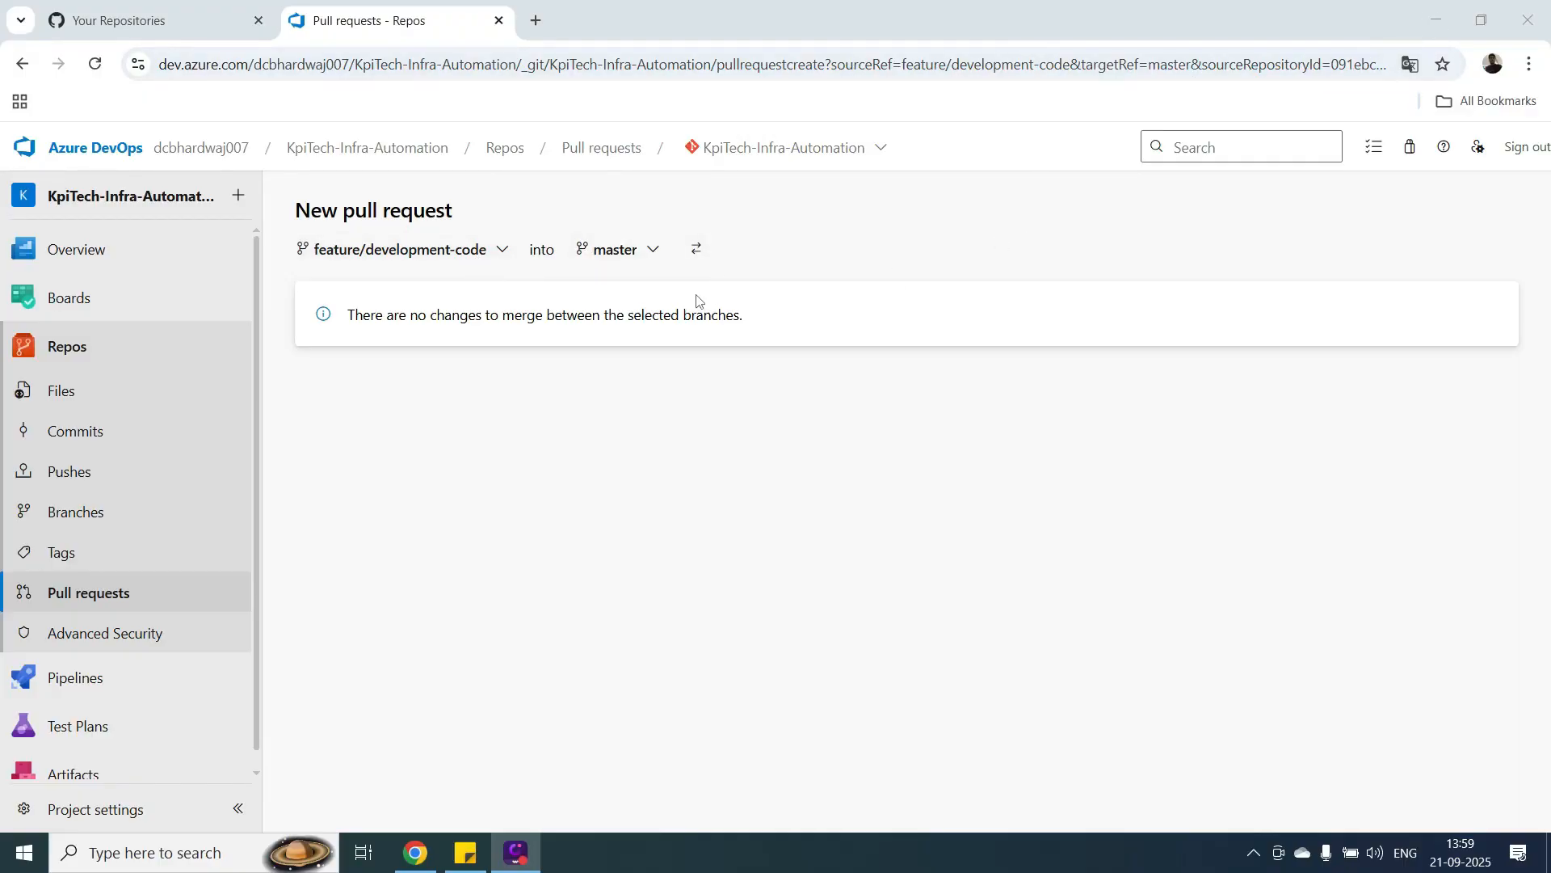
{"action": "left_click", "coordinate": [33, 351]}
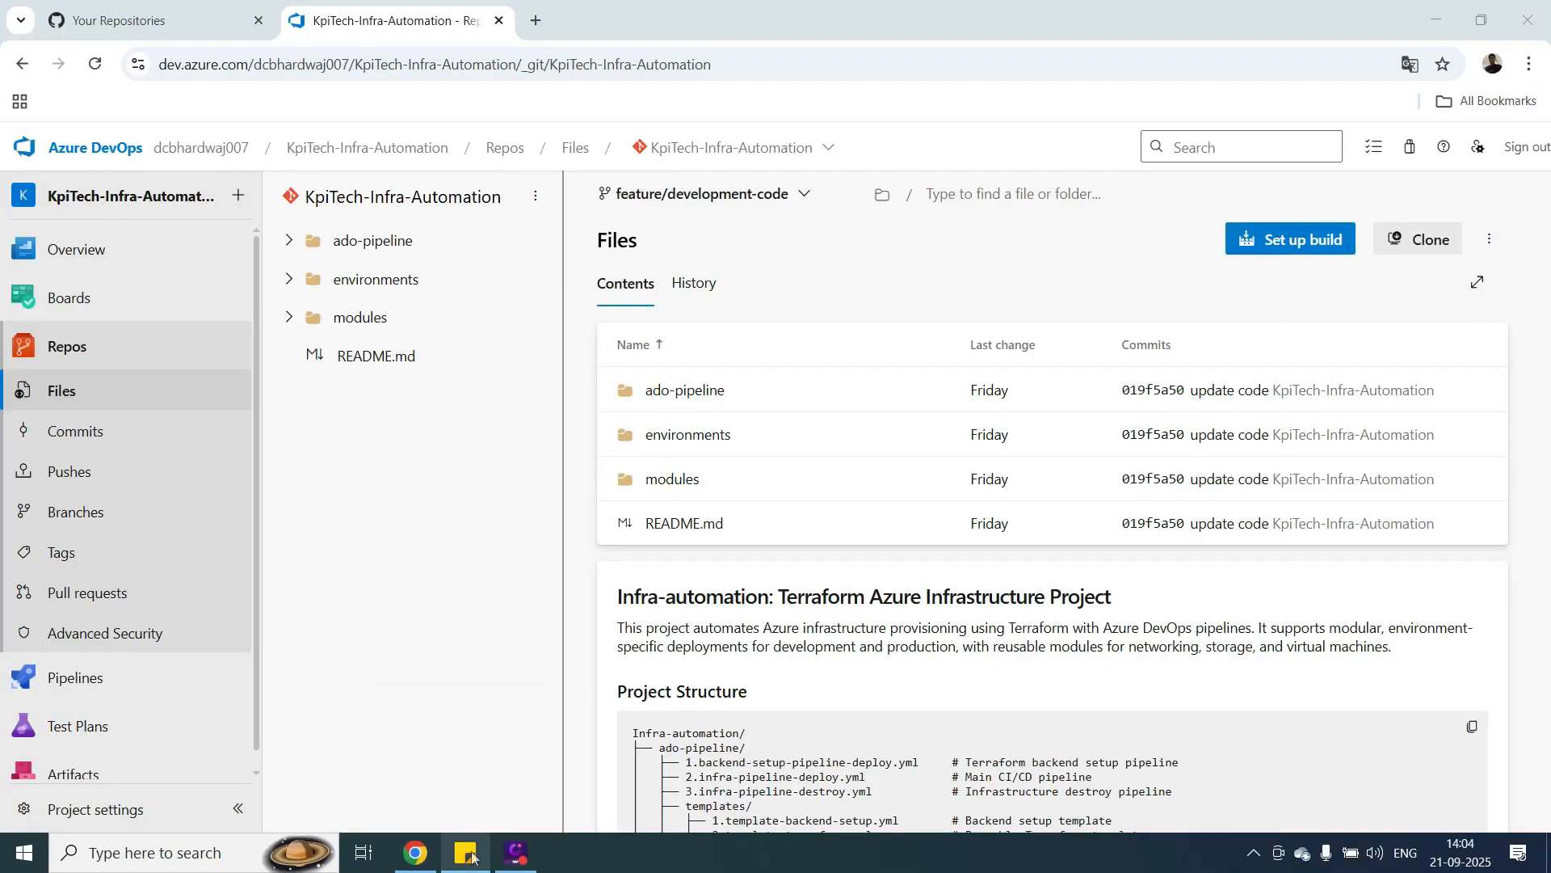
Review the repository's branches and compare feature/development-code with develop as the target in a new pull request.
{"action": "mouse_move", "coordinate": [473, 857]}
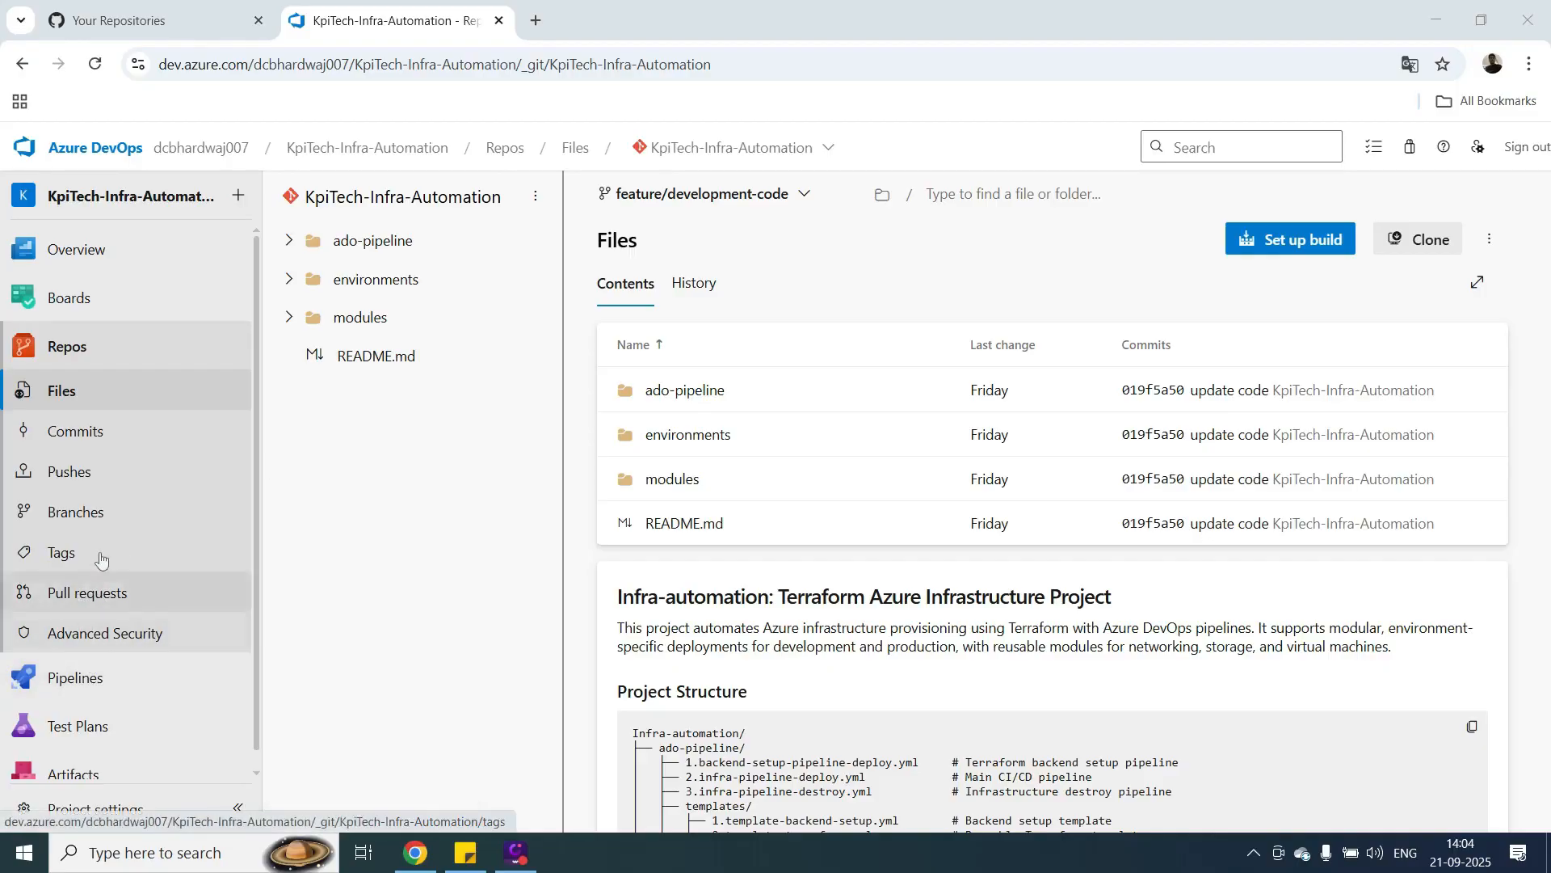
{"action": "left_click", "coordinate": [93, 520]}
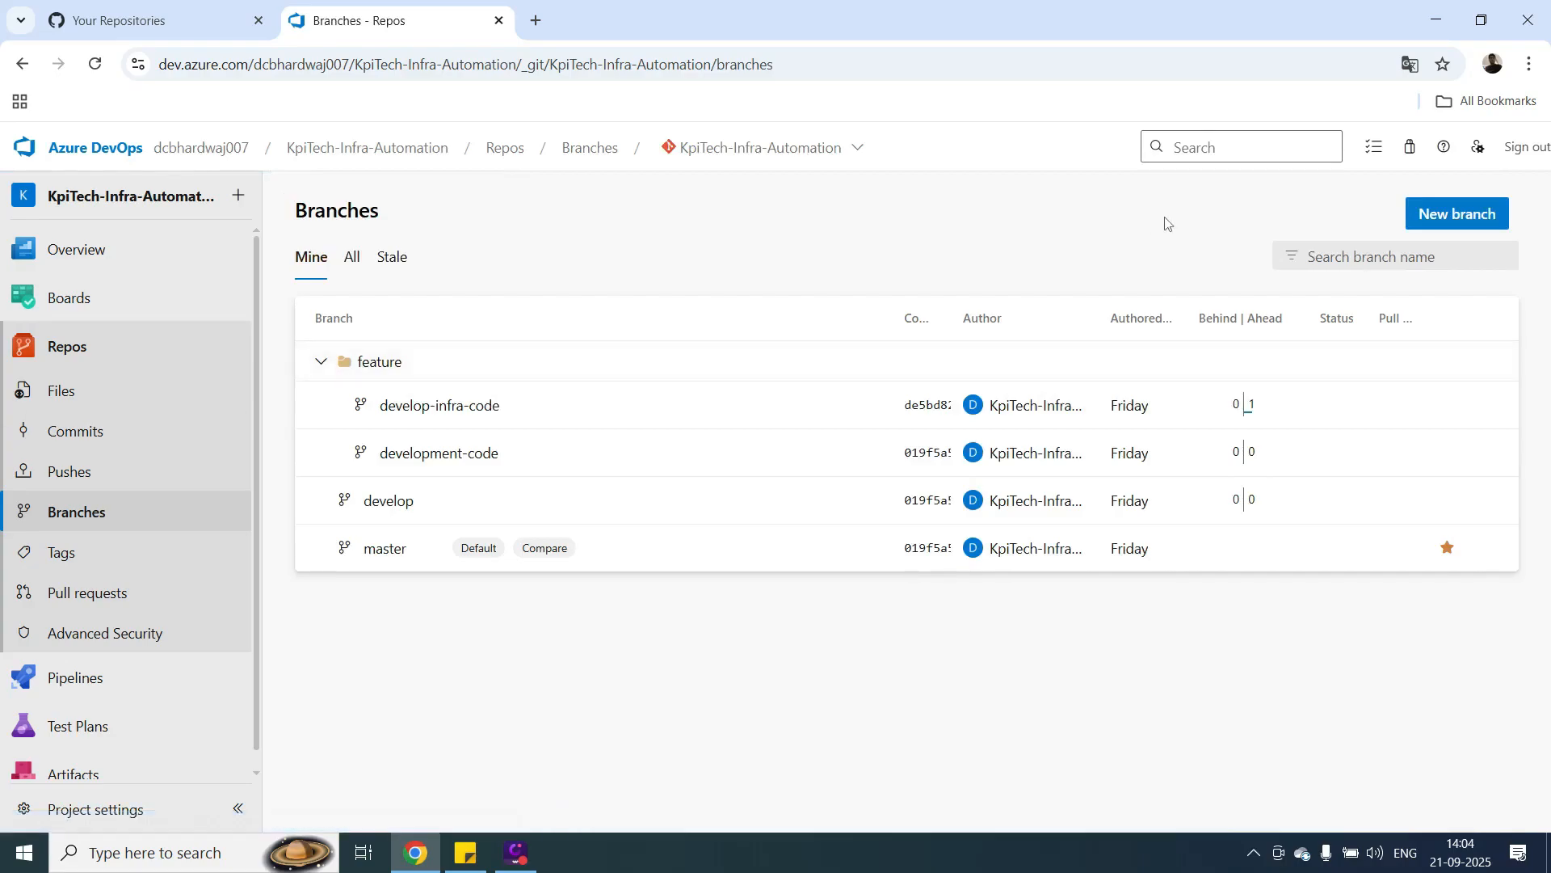
{"action": "left_click", "coordinate": [87, 607]}
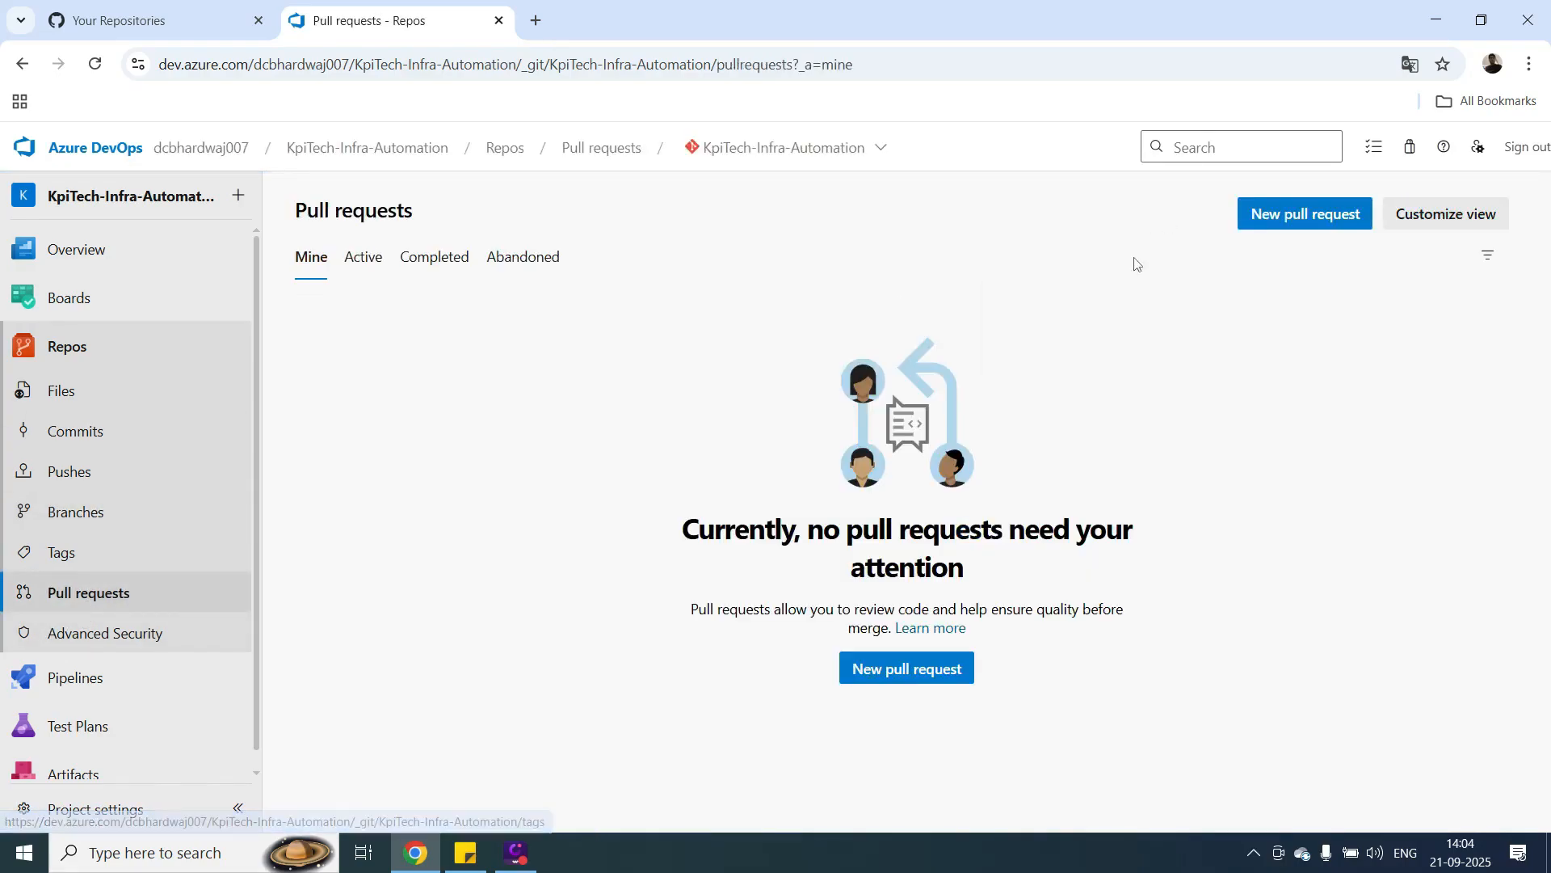
{"action": "left_click", "coordinate": [897, 673]}
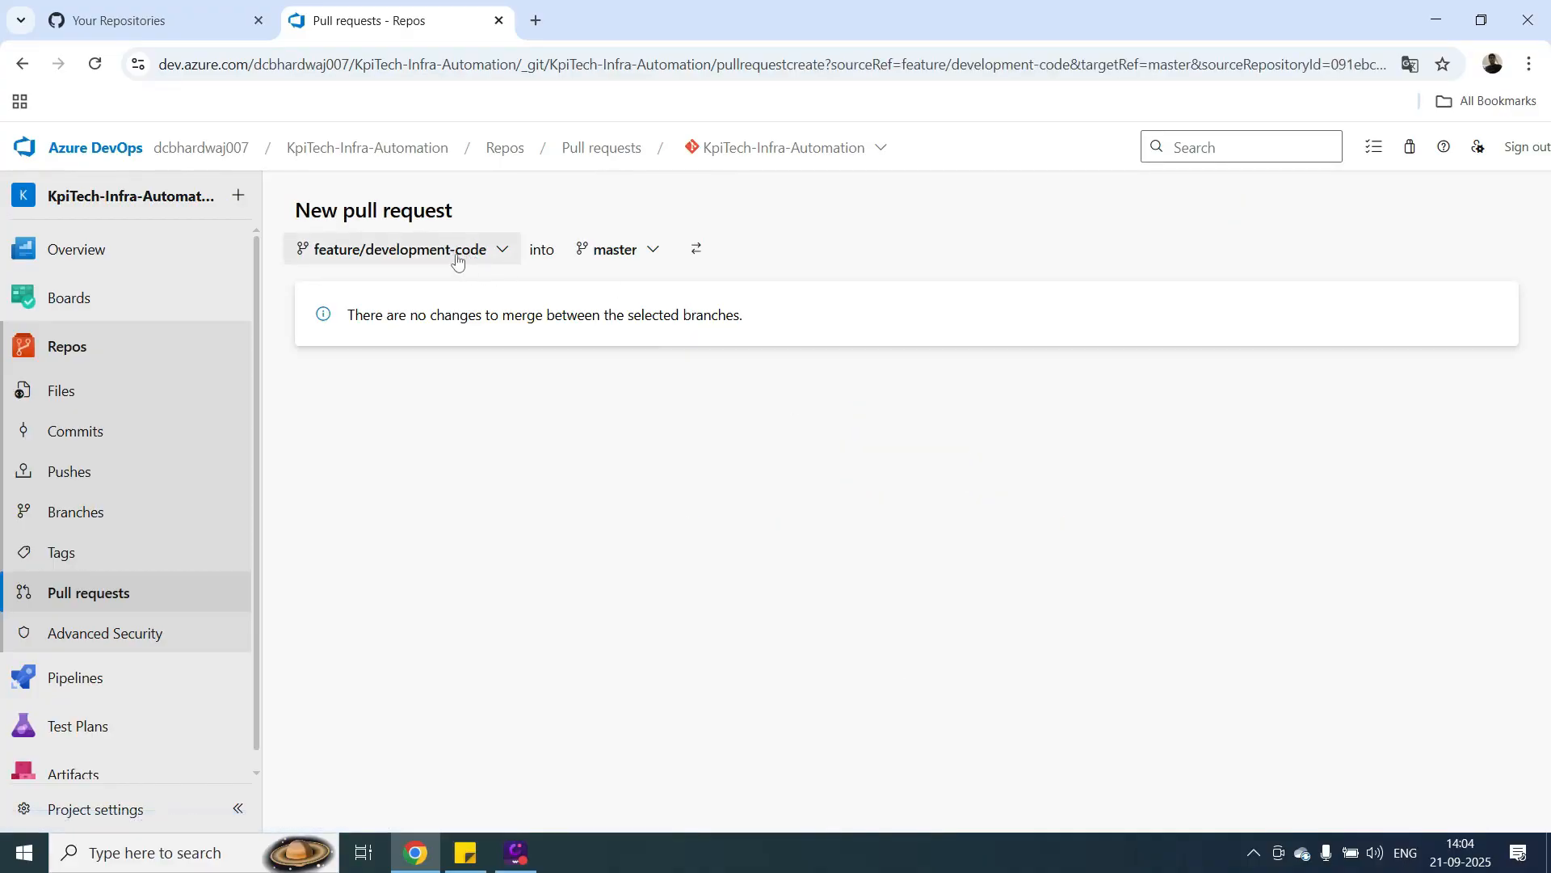
{"action": "left_click", "coordinate": [646, 250]}
{"action": "left_click", "coordinate": [630, 363]}
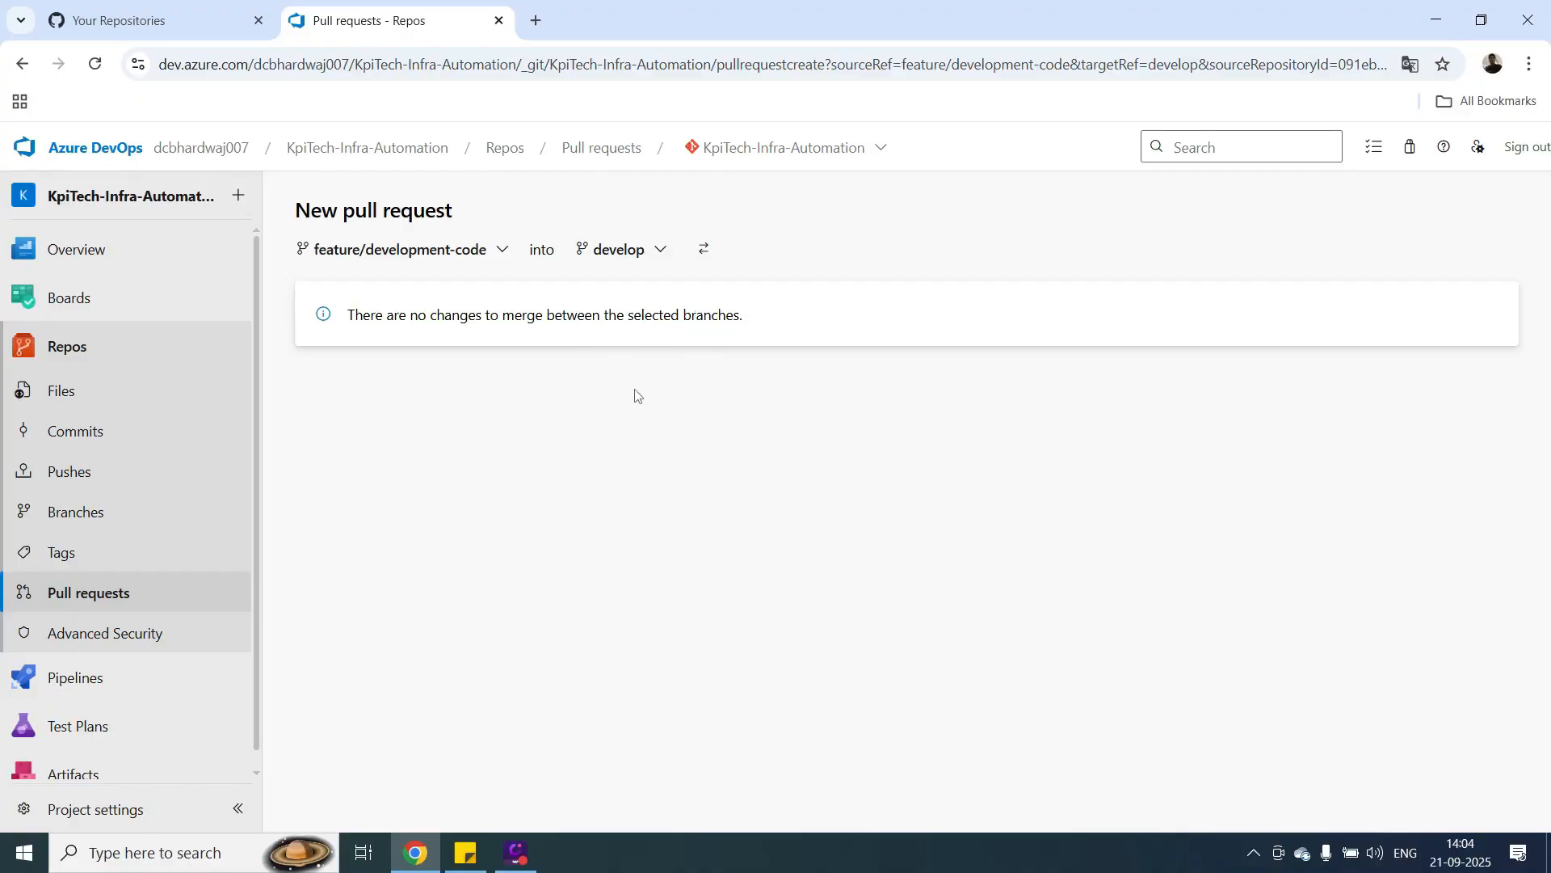
Add a line with ### below the Project Structure heading in README.md on feature/development-code, and commit the change.
{"action": "left_click", "coordinate": [69, 349]}
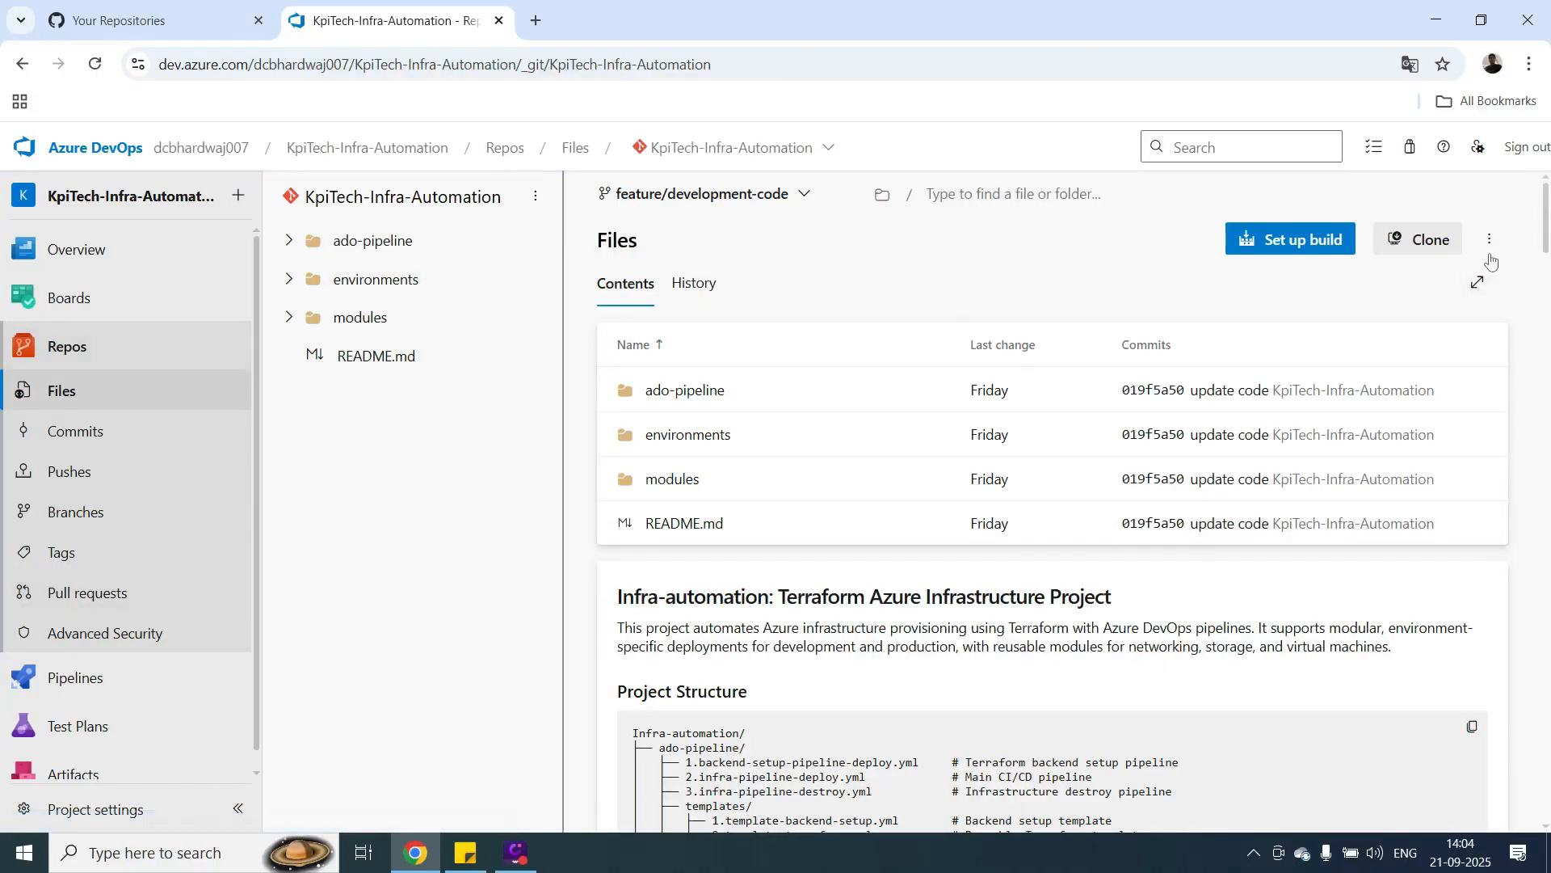
{"action": "left_click", "coordinate": [359, 358]}
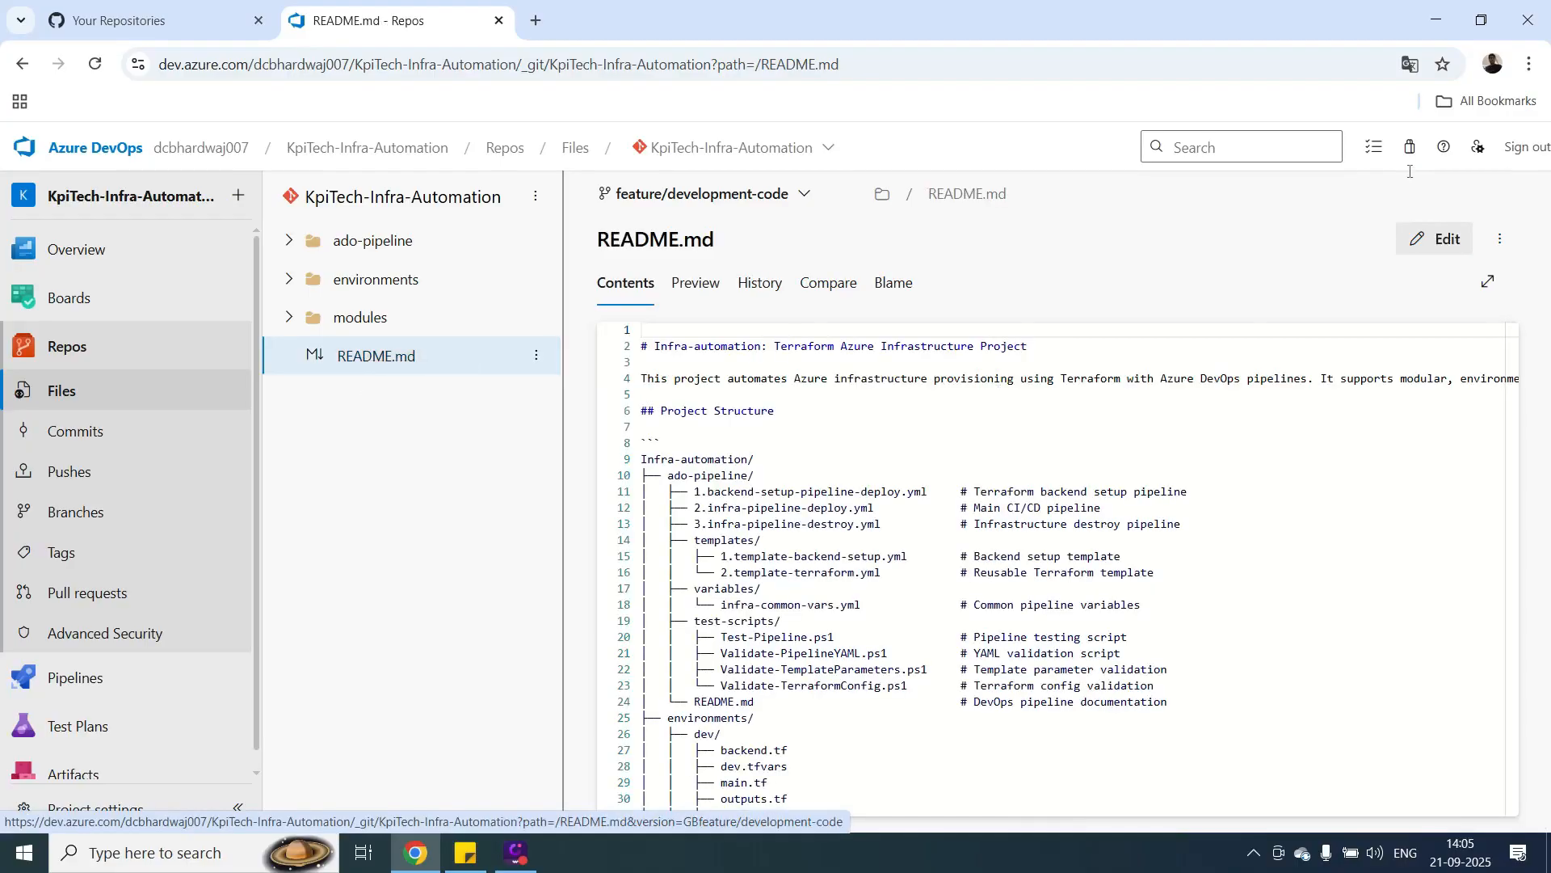
{"action": "left_click", "coordinate": [1438, 241]}
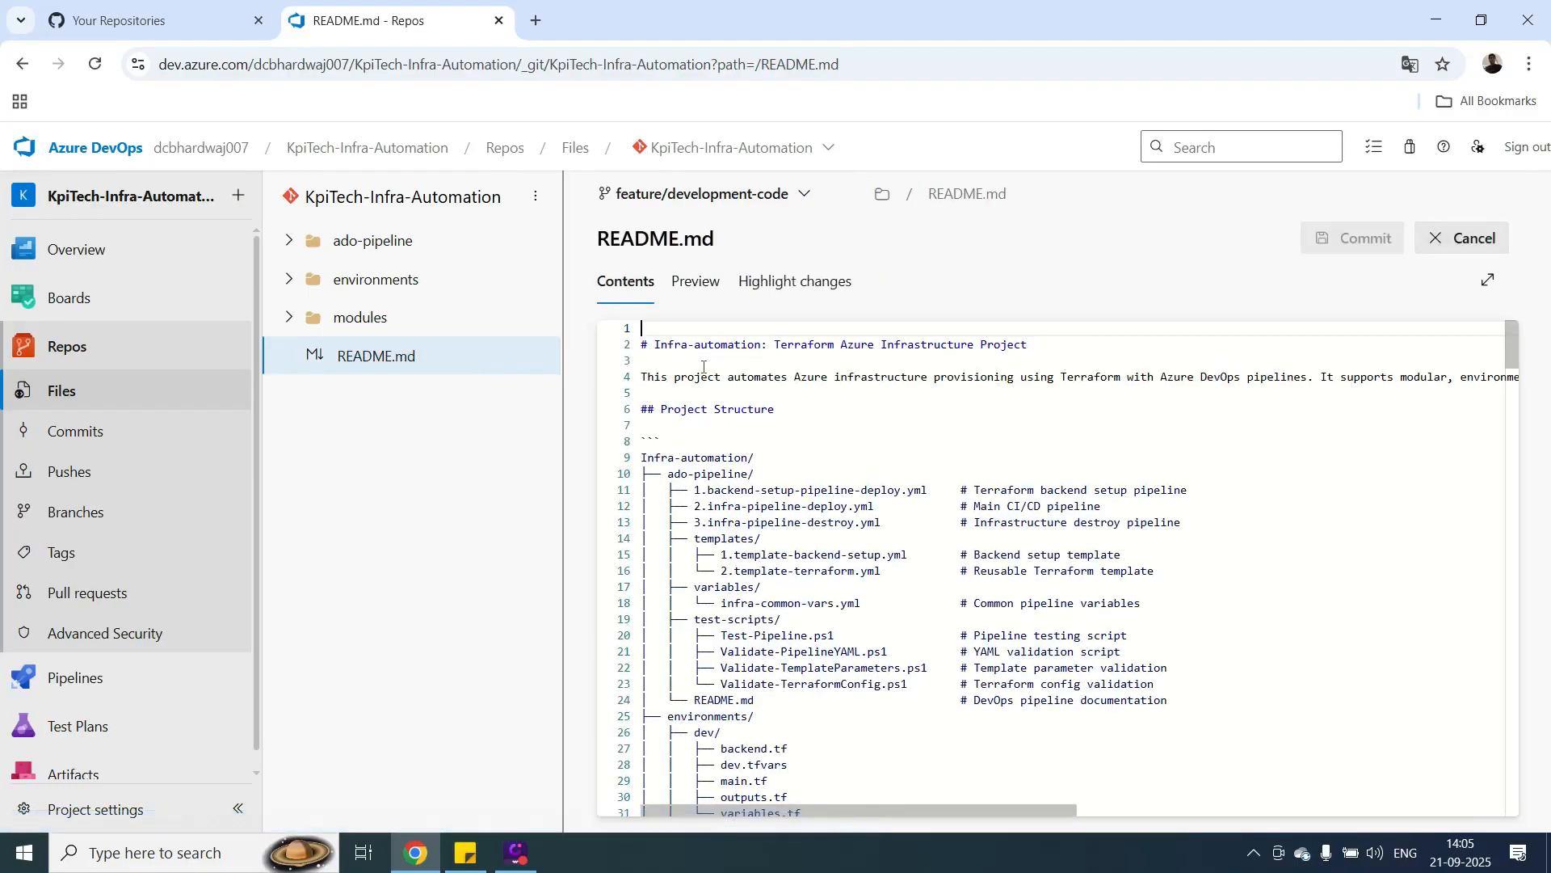
{"action": "key", "text": "Down"}
{"action": "key", "text": "Down"}
{"action": "key", "text": "Down"}
{"action": "key", "text": "Down"}
{"action": "key", "text": "Down"}
{"action": "key", "text": "Down"}
{"action": "key", "text": "Return"}
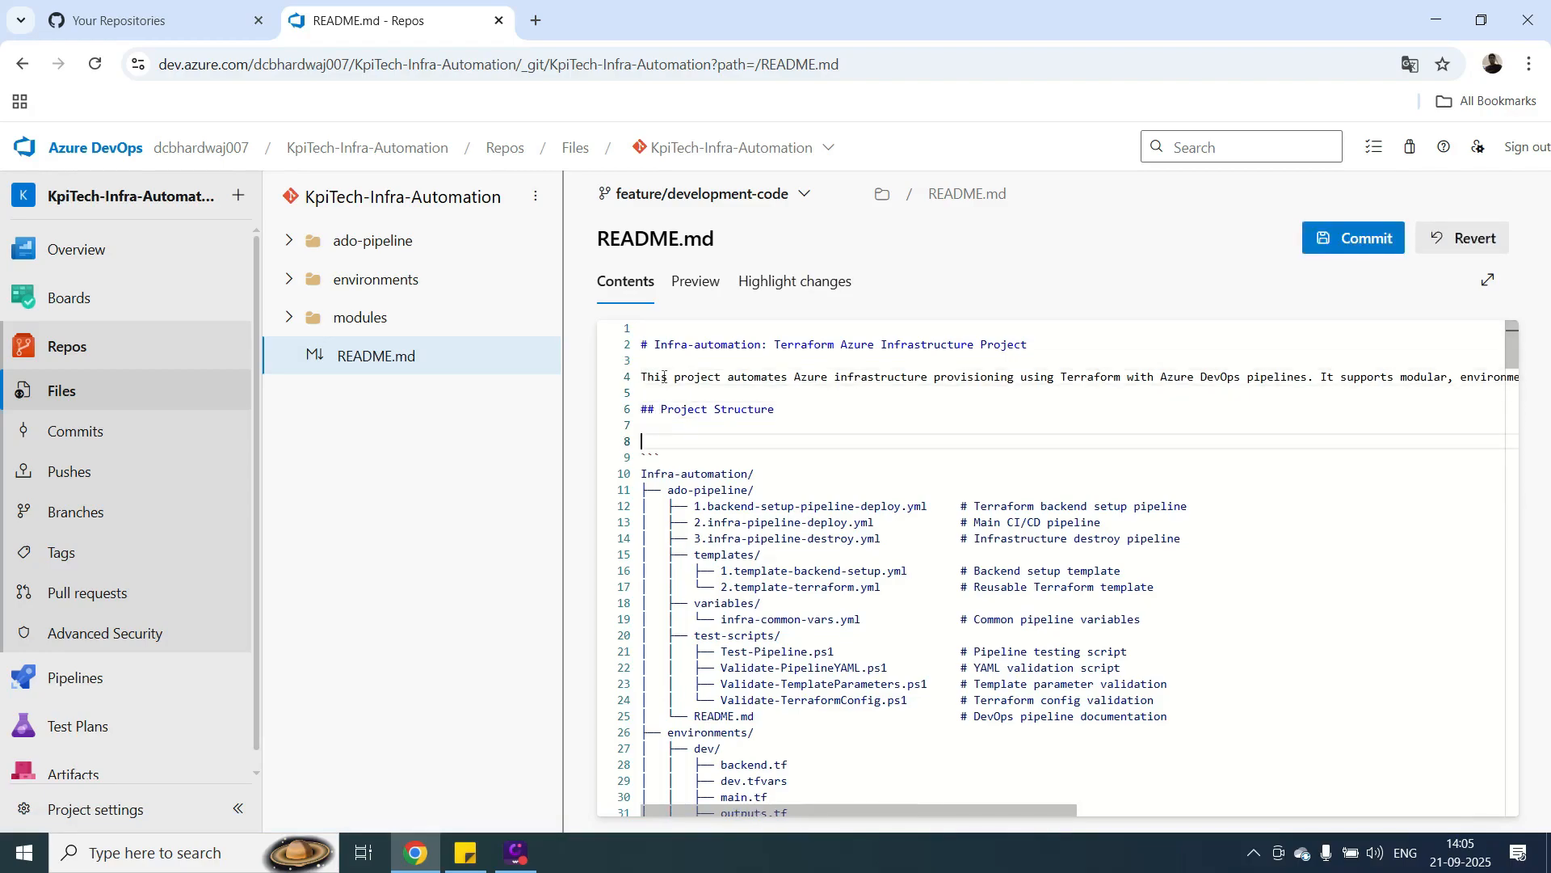
{"action": "left_click", "coordinate": [1384, 242]}
{"action": "left_click", "coordinate": [1470, 793]}
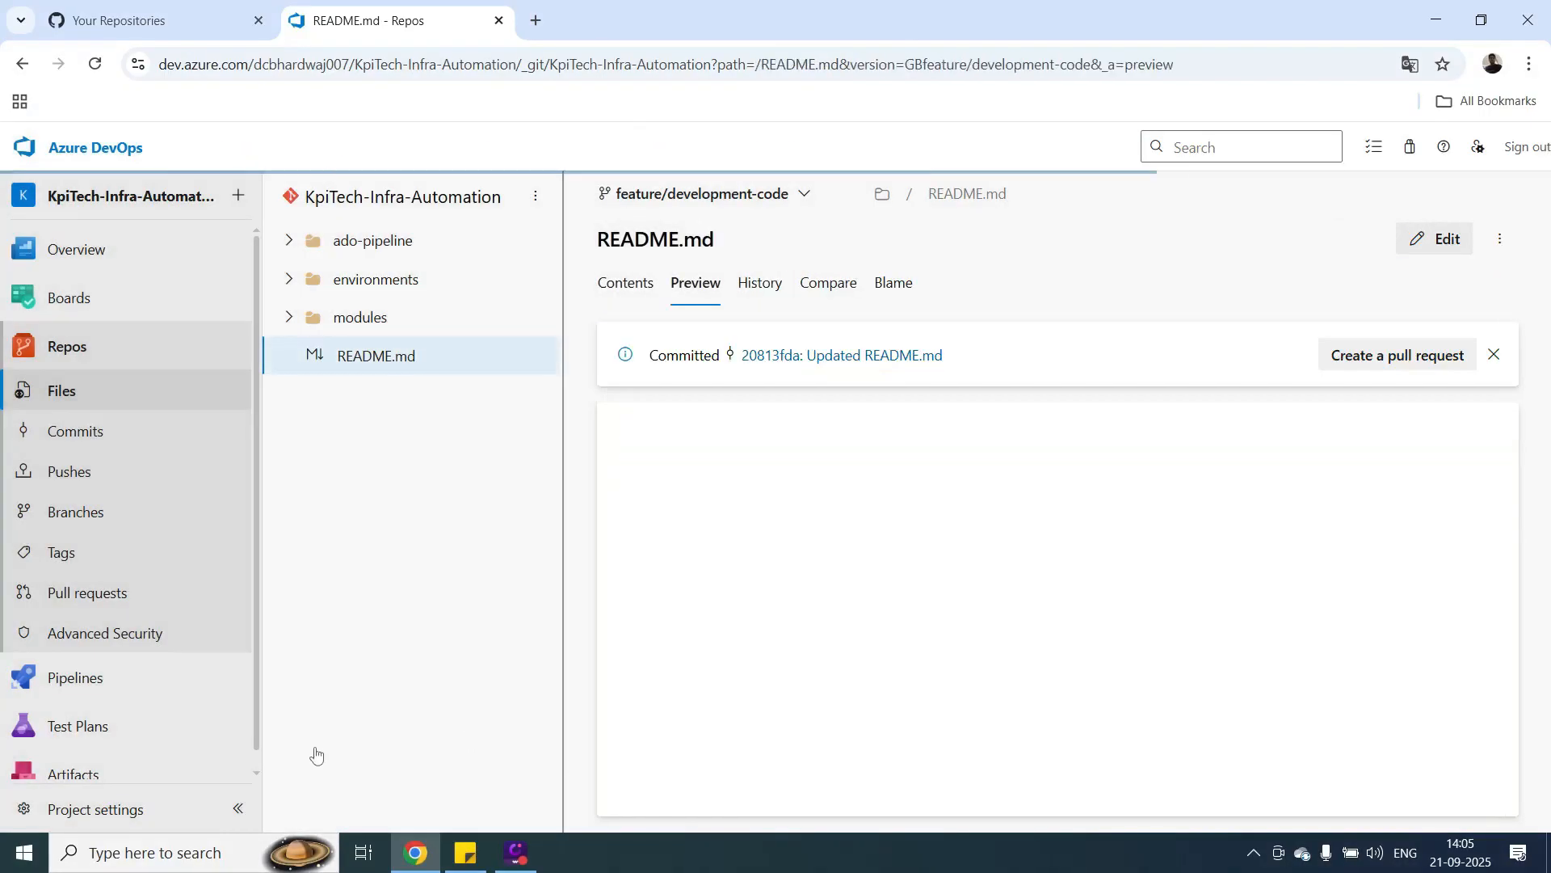
Create a pull request titled Updated README.md from feature/development-code into develop.
{"action": "left_click", "coordinate": [113, 594]}
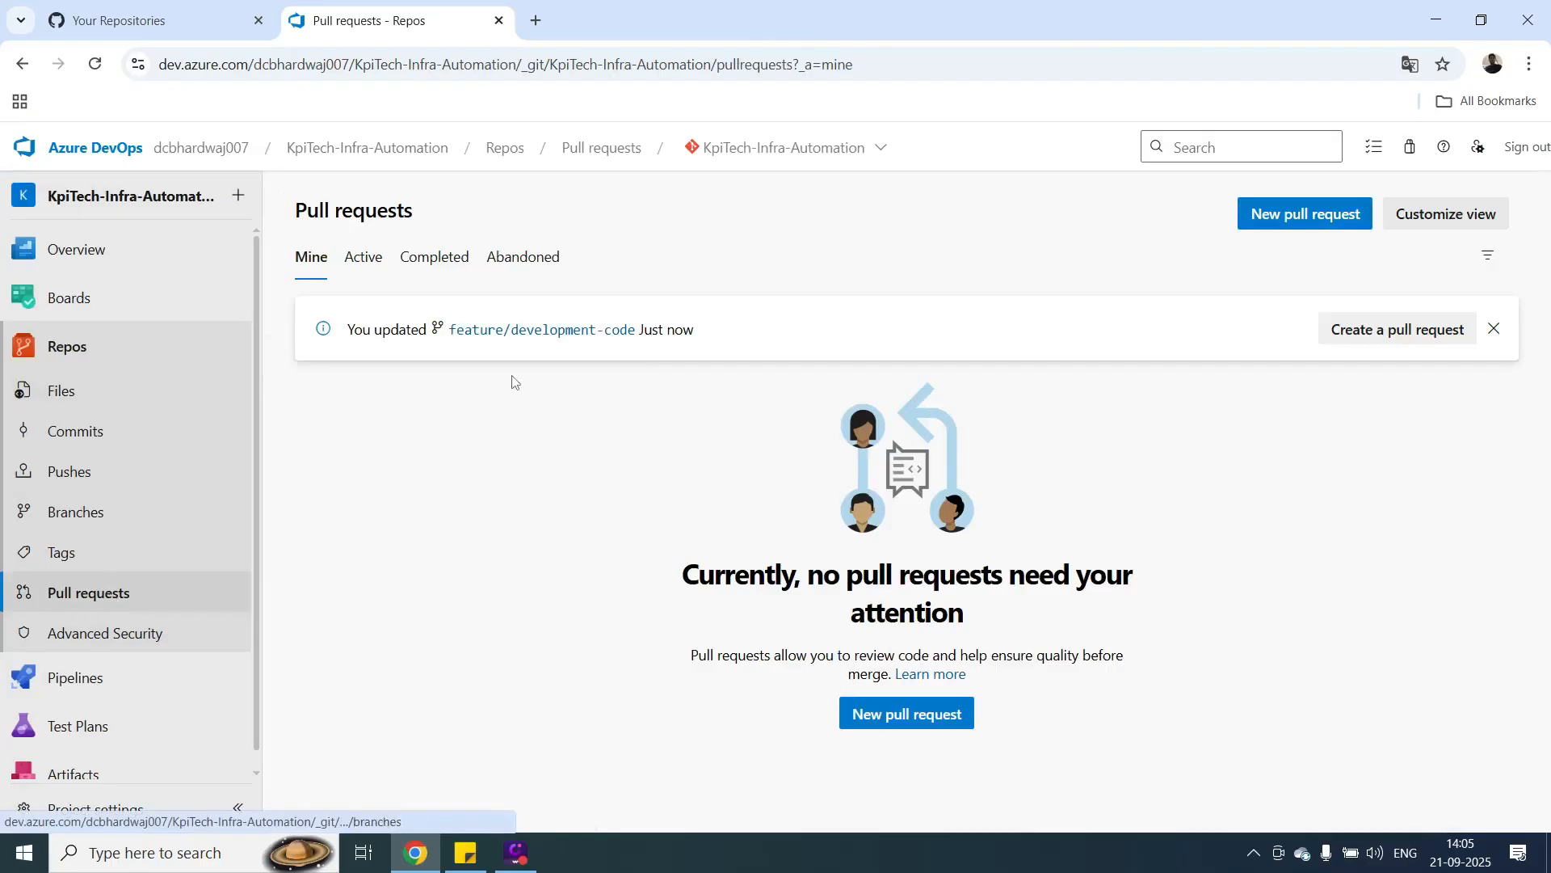
{"action": "left_click", "coordinate": [908, 721]}
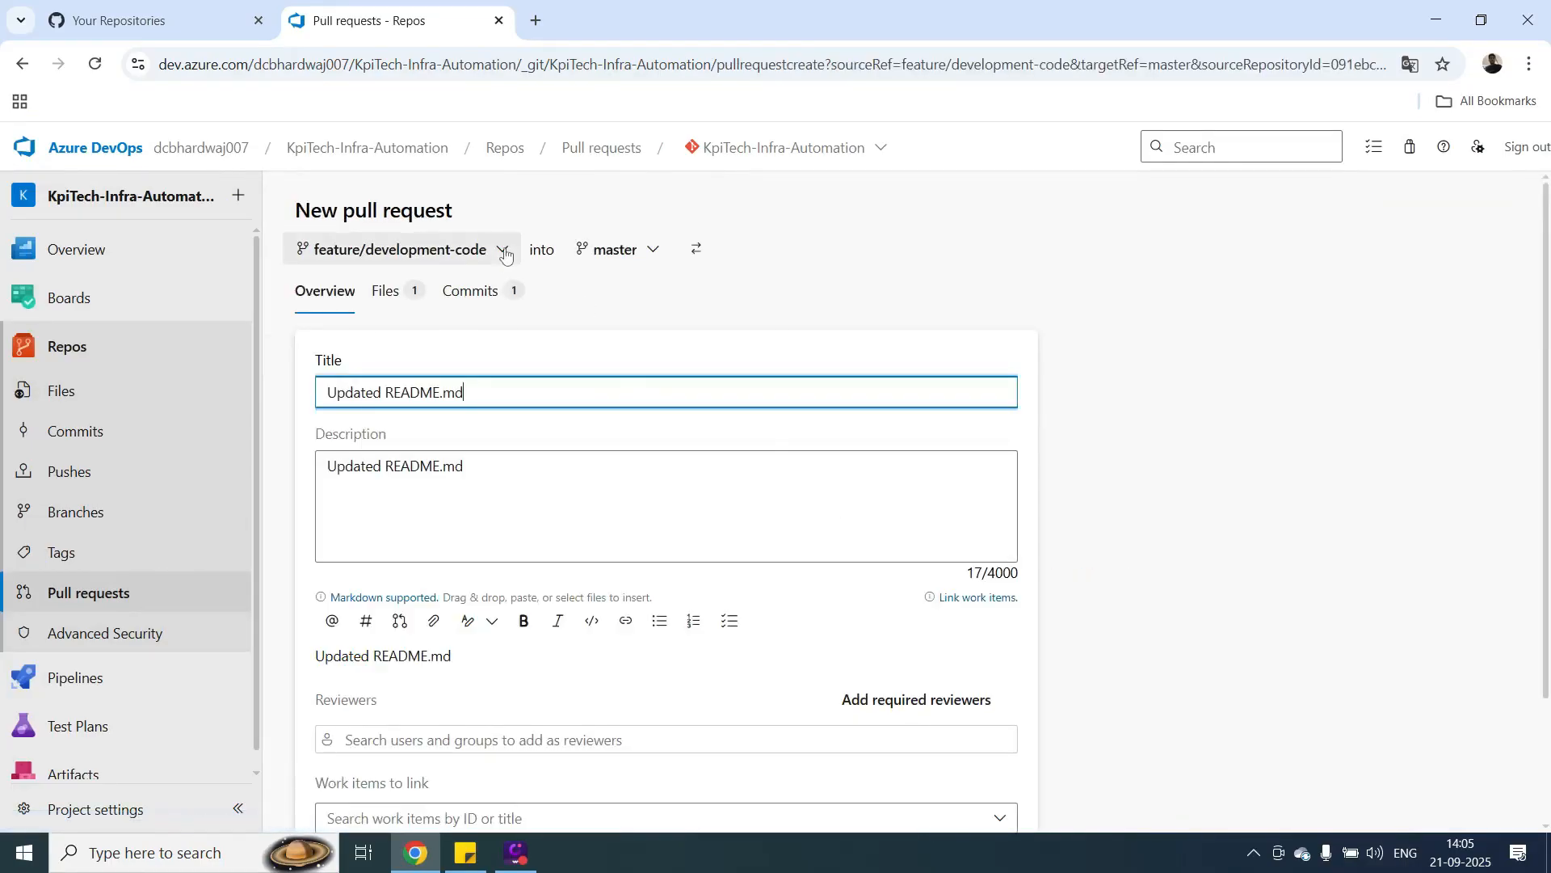
{"action": "left_click", "coordinate": [658, 256]}
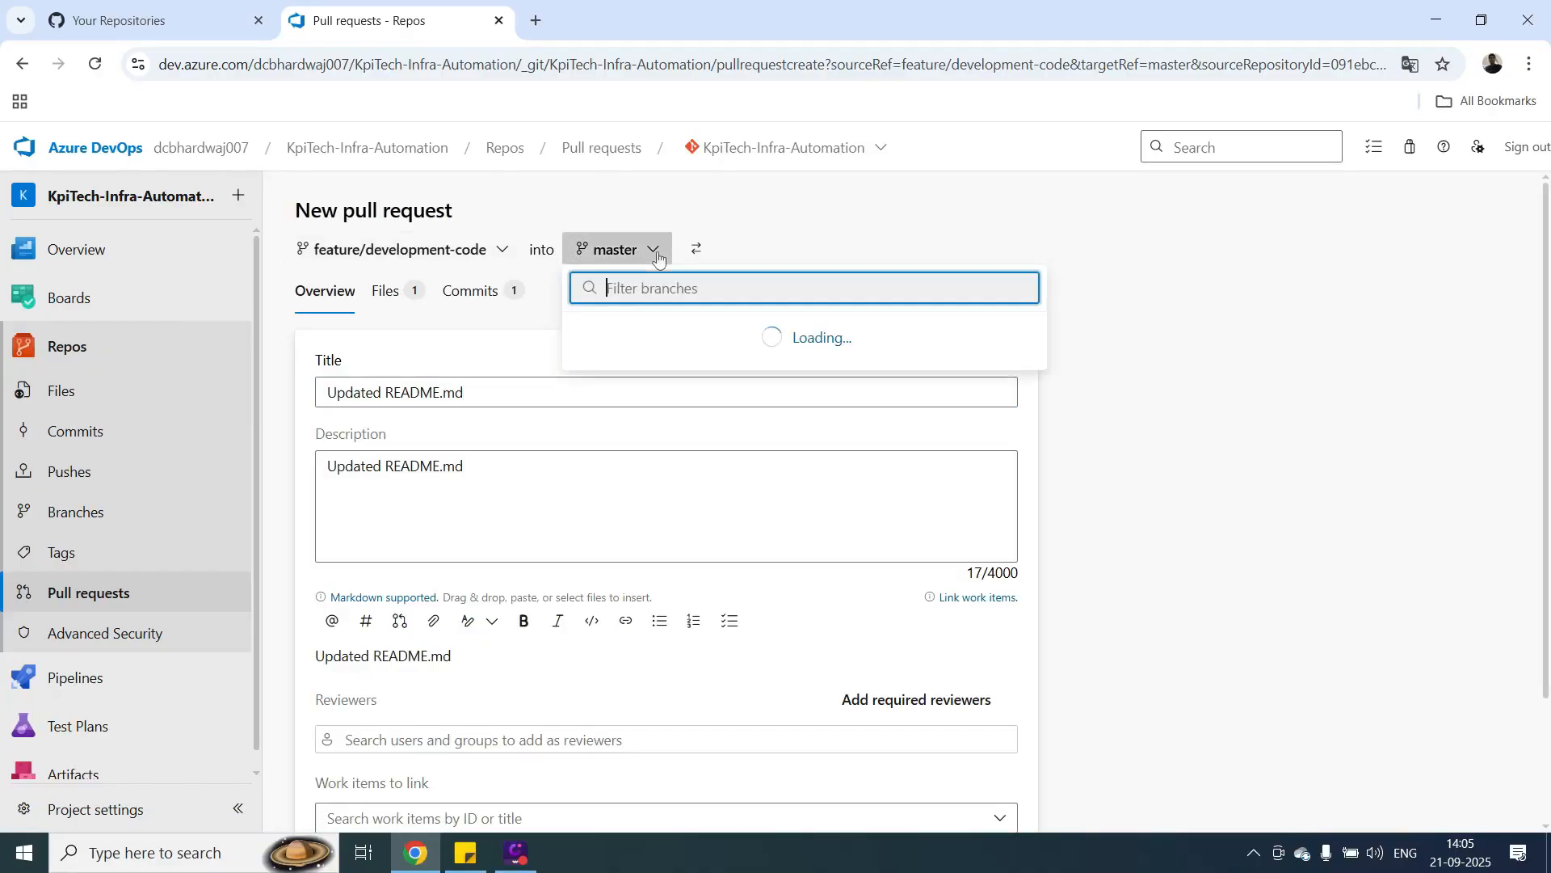
{"action": "left_click", "coordinate": [625, 371]}
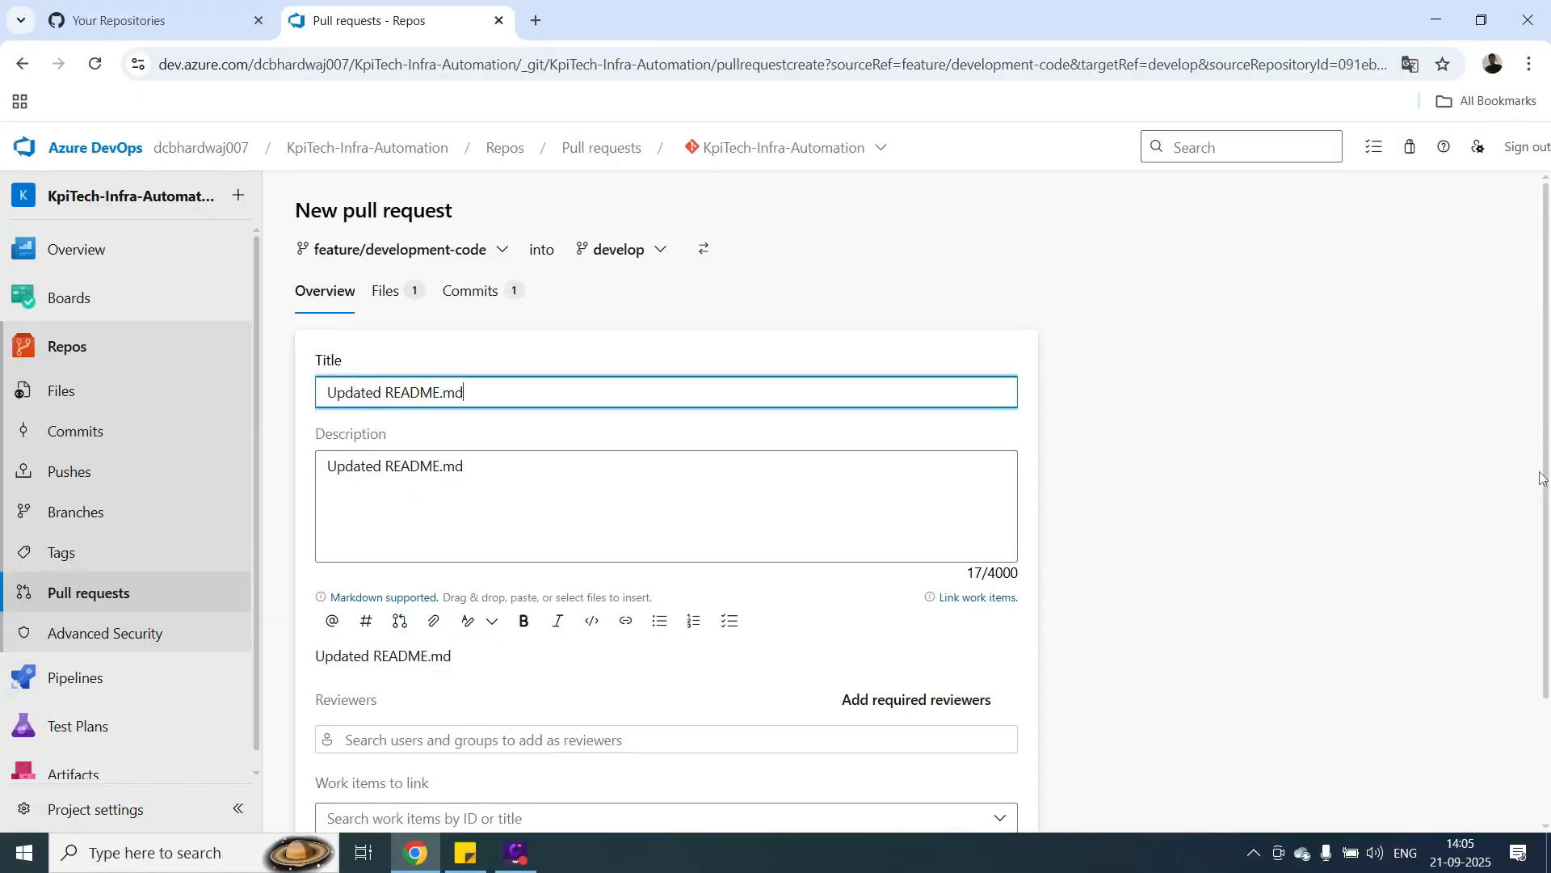
{"action": "left_click_drag", "start_coordinate": [1543, 477], "coordinate": [1548, 638]}
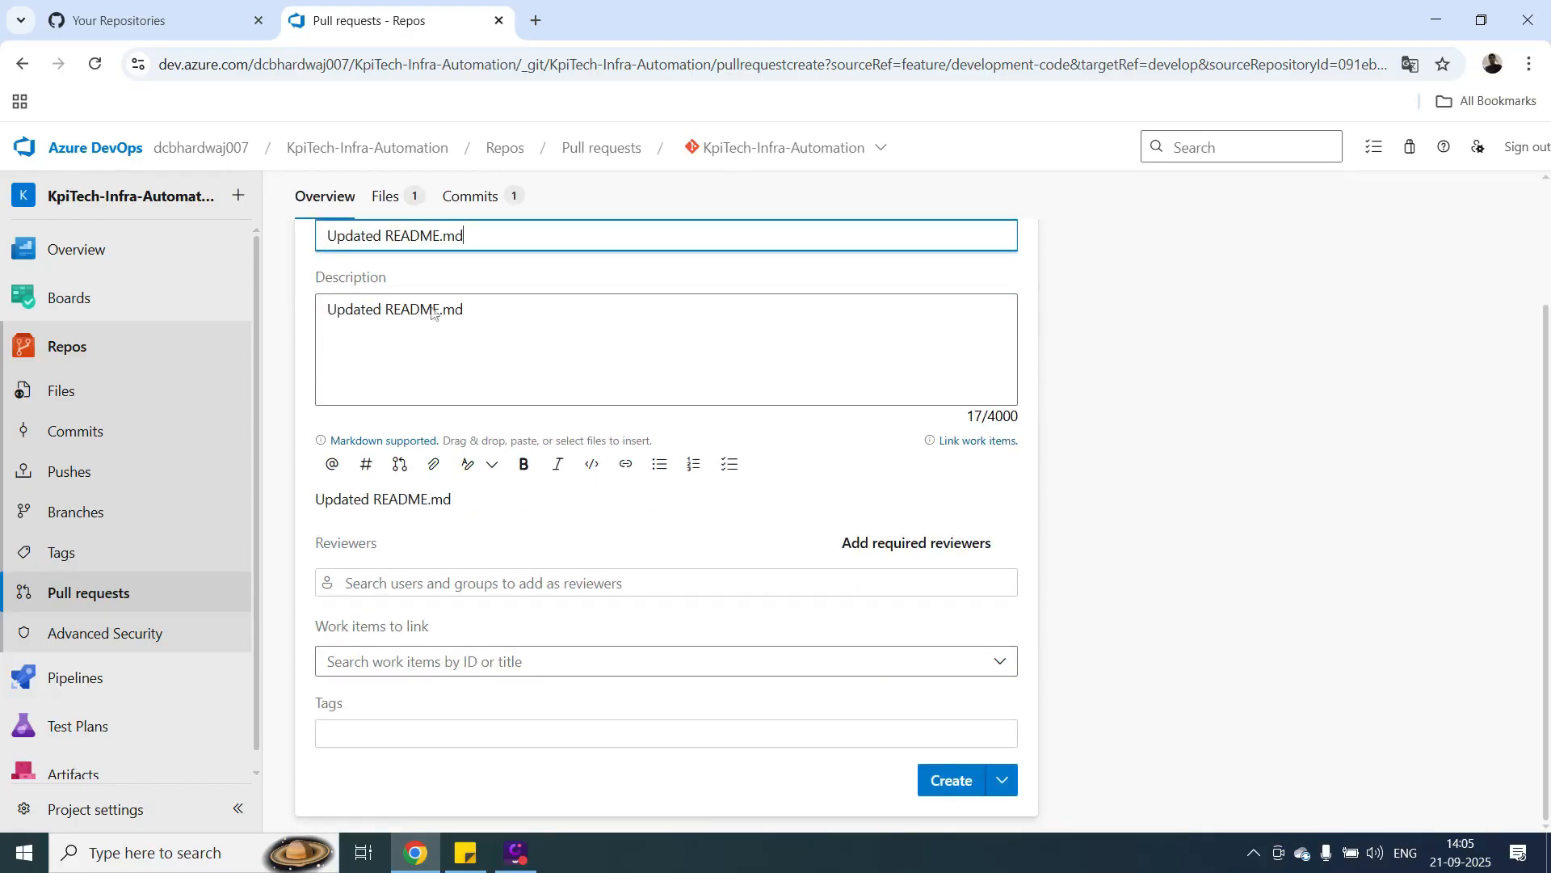
{"action": "left_click", "coordinate": [967, 794]}
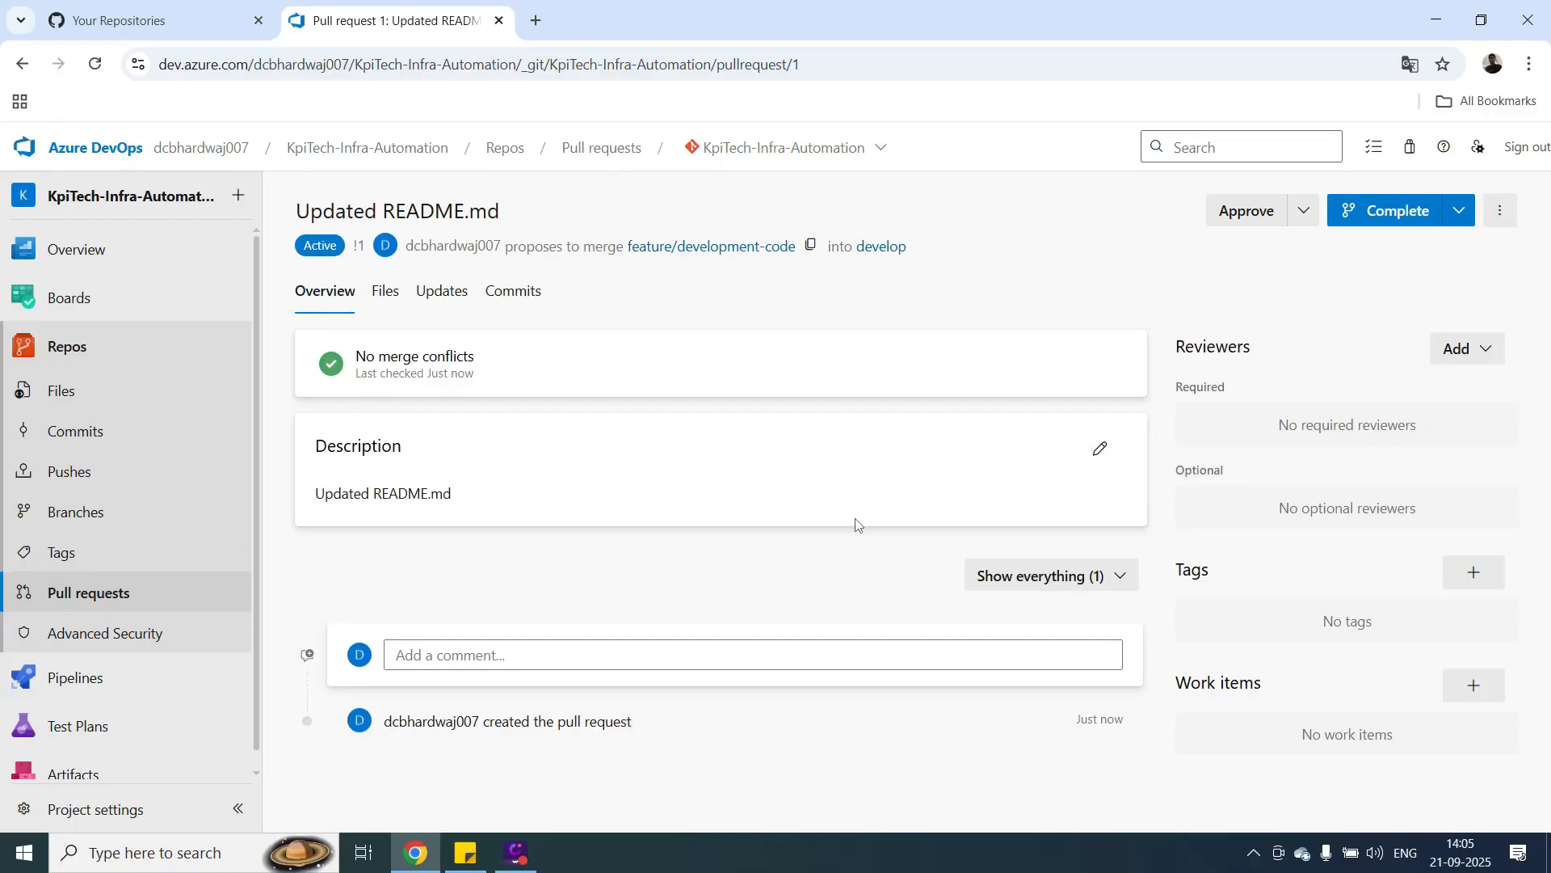
Add the project owner's account as a required reviewer on the pull request.
{"action": "left_click", "coordinate": [1491, 355]}
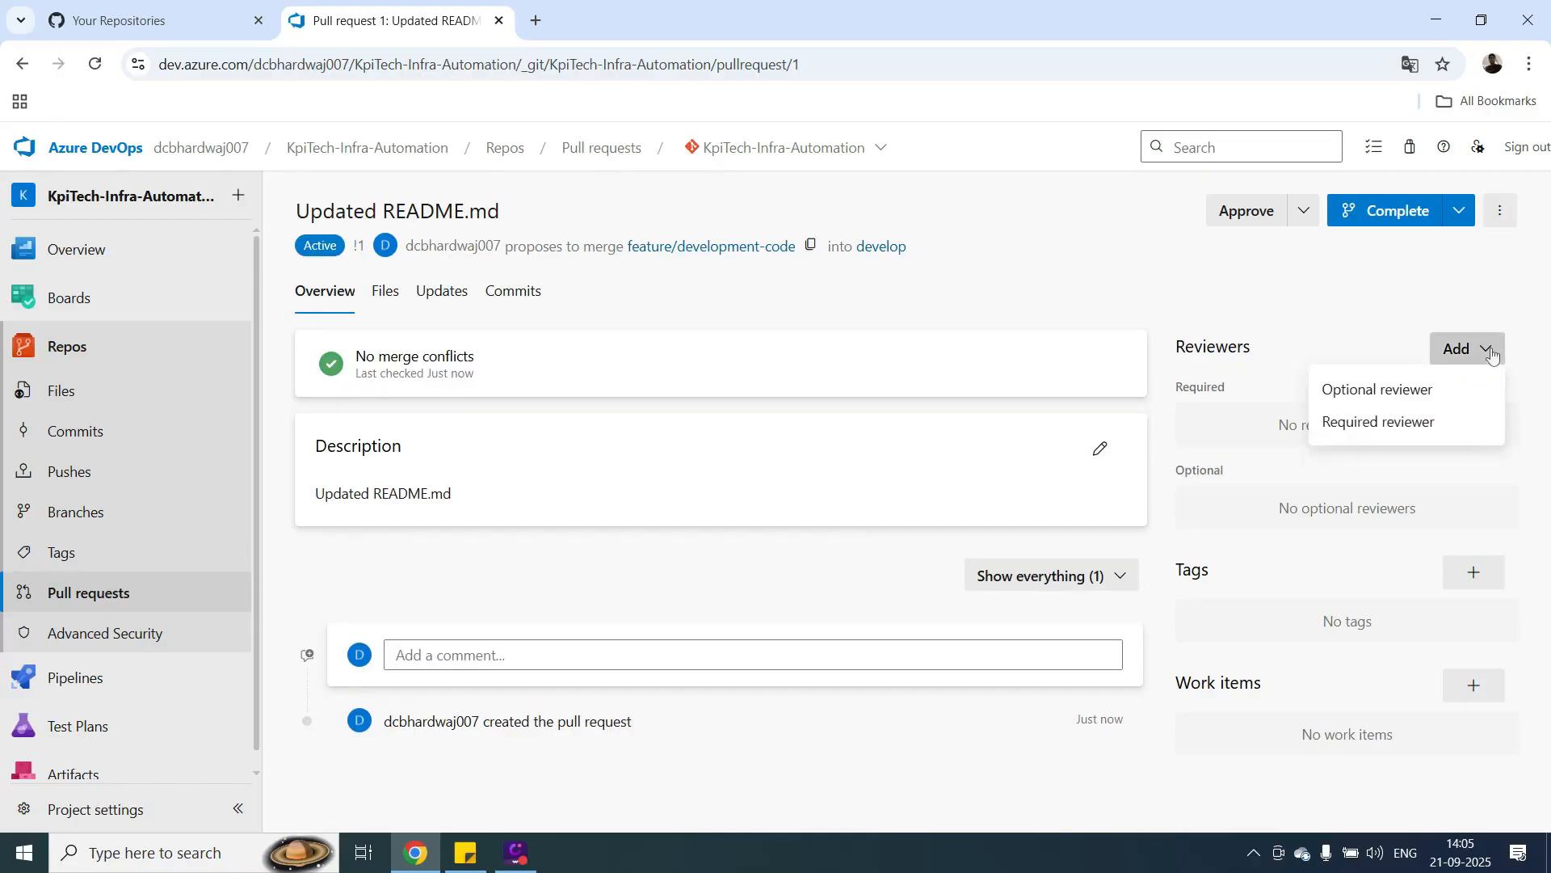
{"action": "left_click", "coordinate": [1350, 433]}
{"action": "type", "text": "dc"}
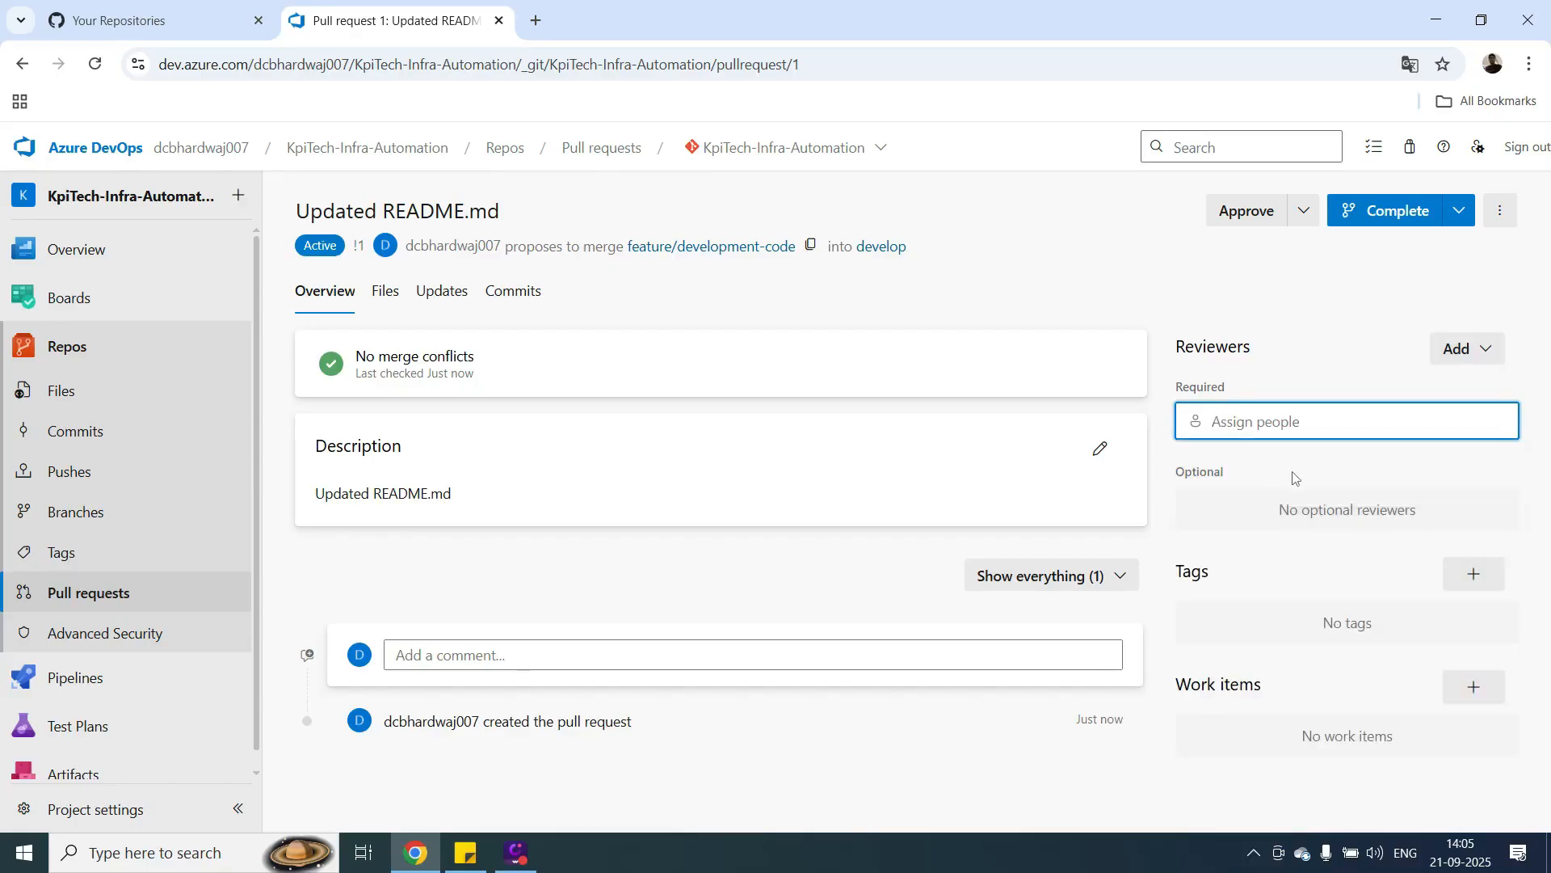
{"action": "left_click", "coordinate": [1293, 477]}
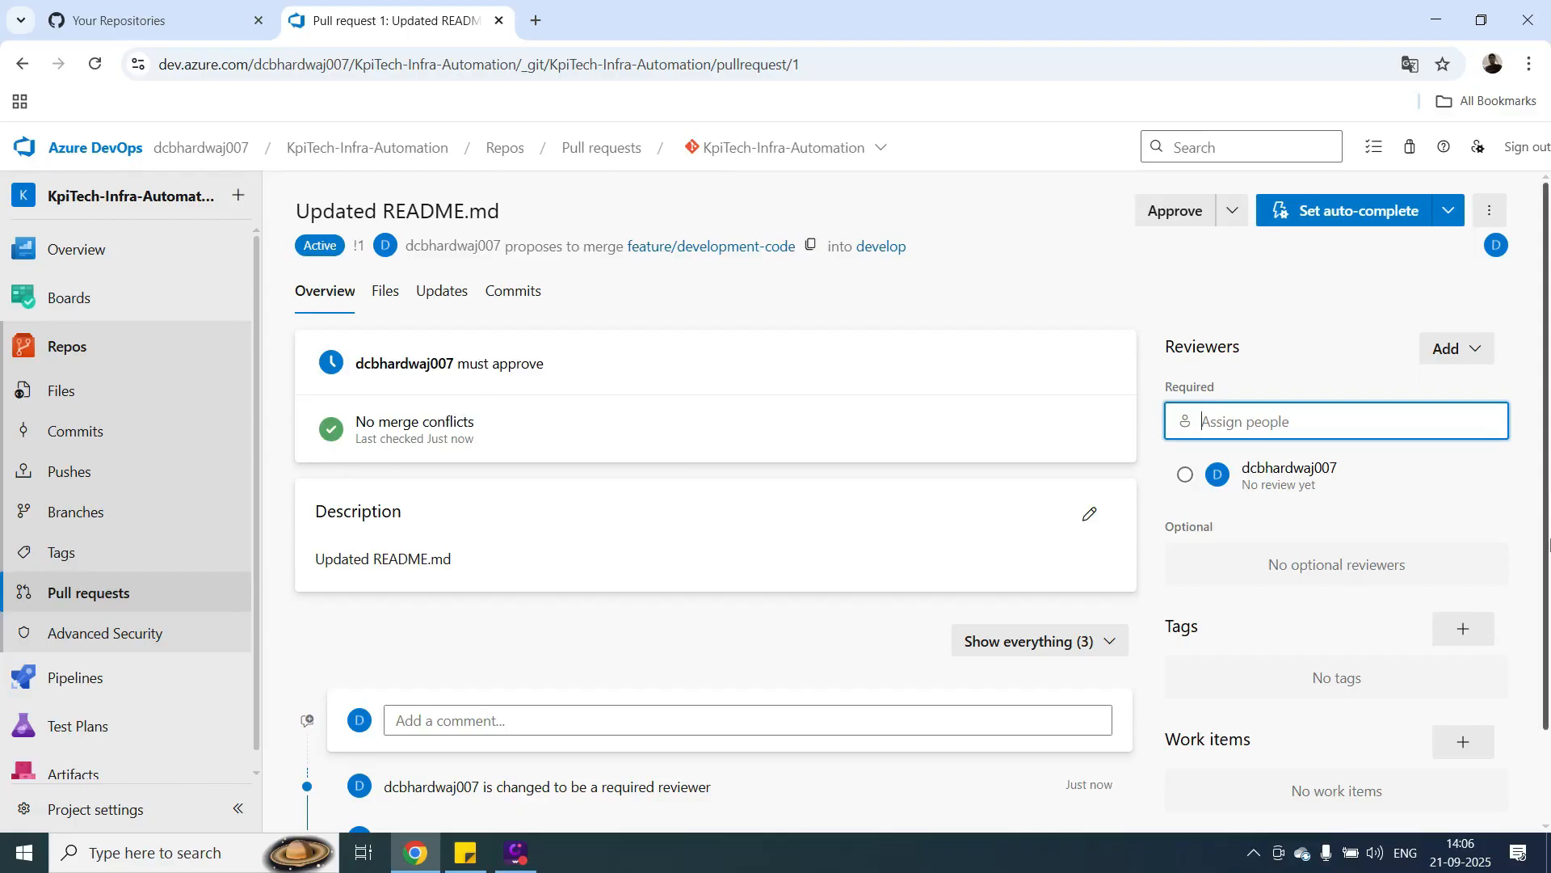
{"action": "scroll", "coordinate": [649, 763], "scroll_direction": "down", "scroll_amount": 1}
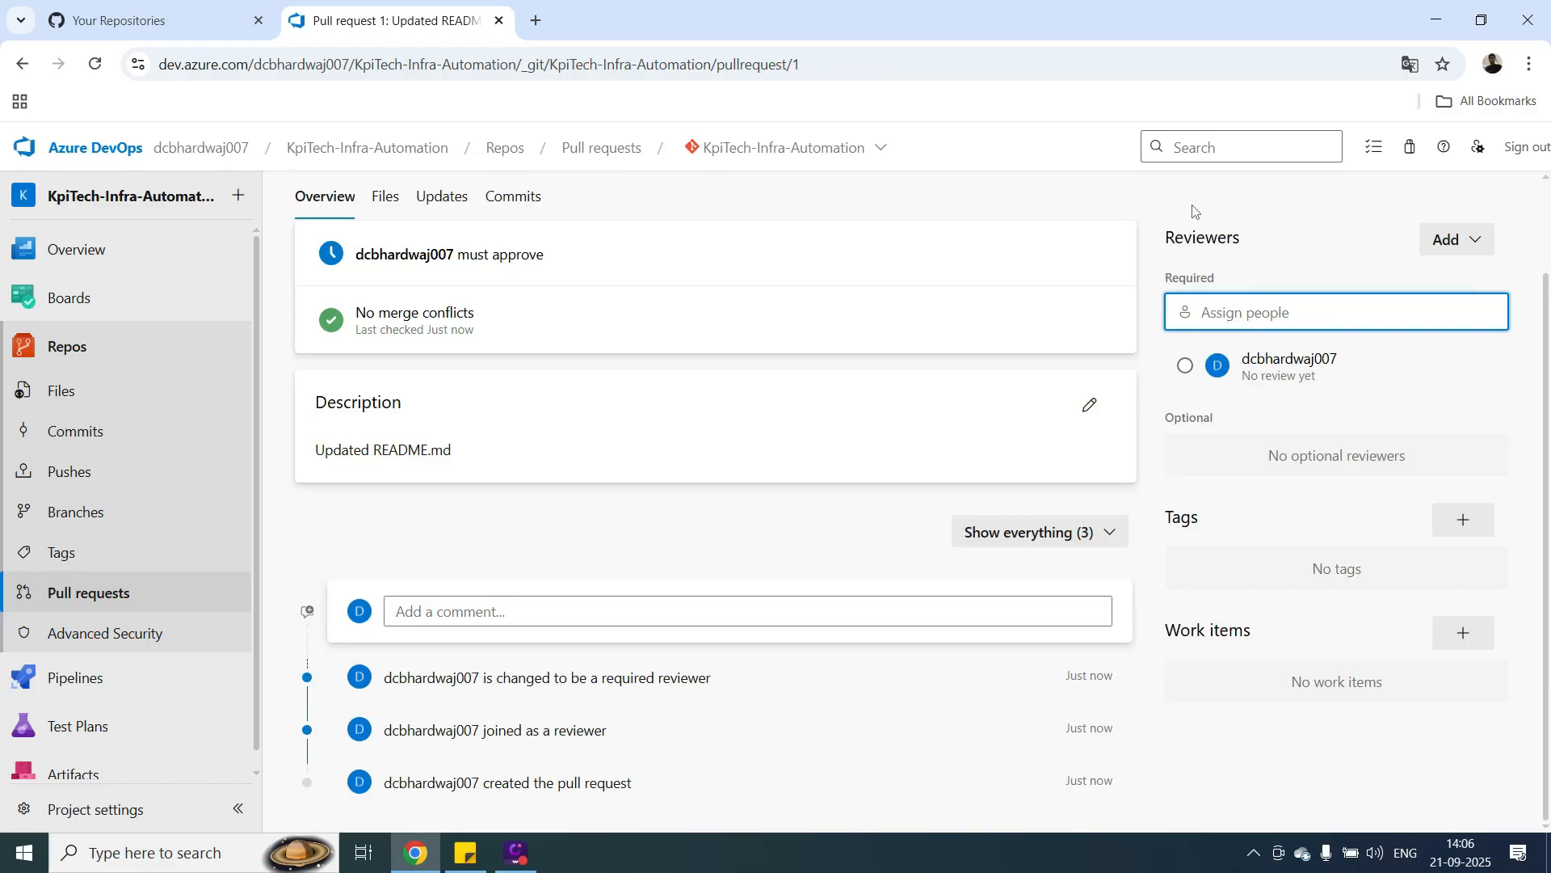
{"action": "left_click", "coordinate": [1054, 196]}
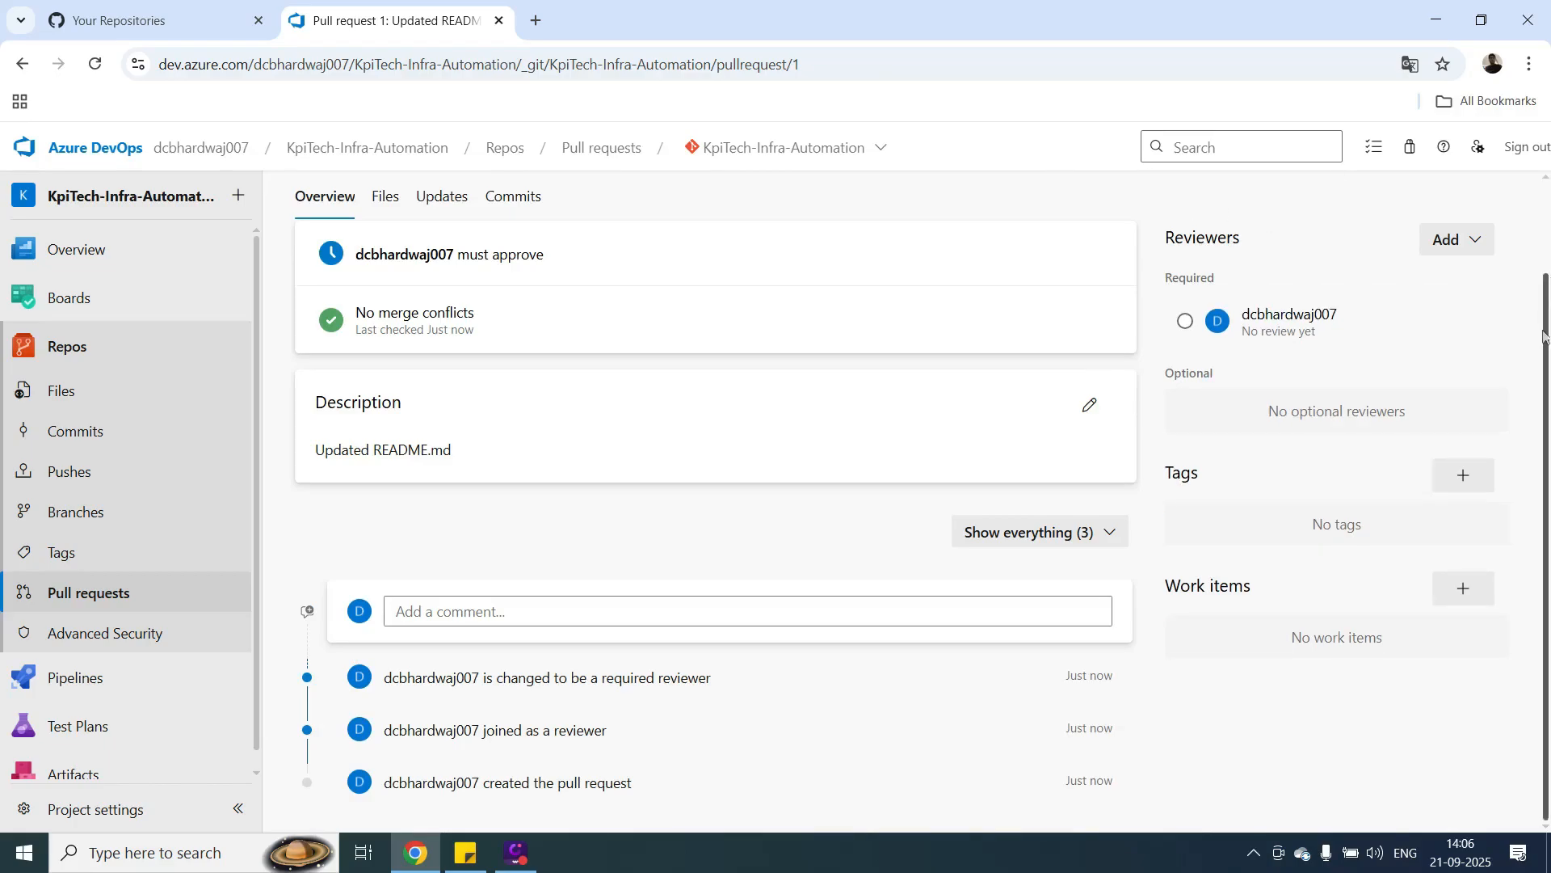
{"action": "left_click_drag", "start_coordinate": [1546, 353], "coordinate": [1543, 248]}
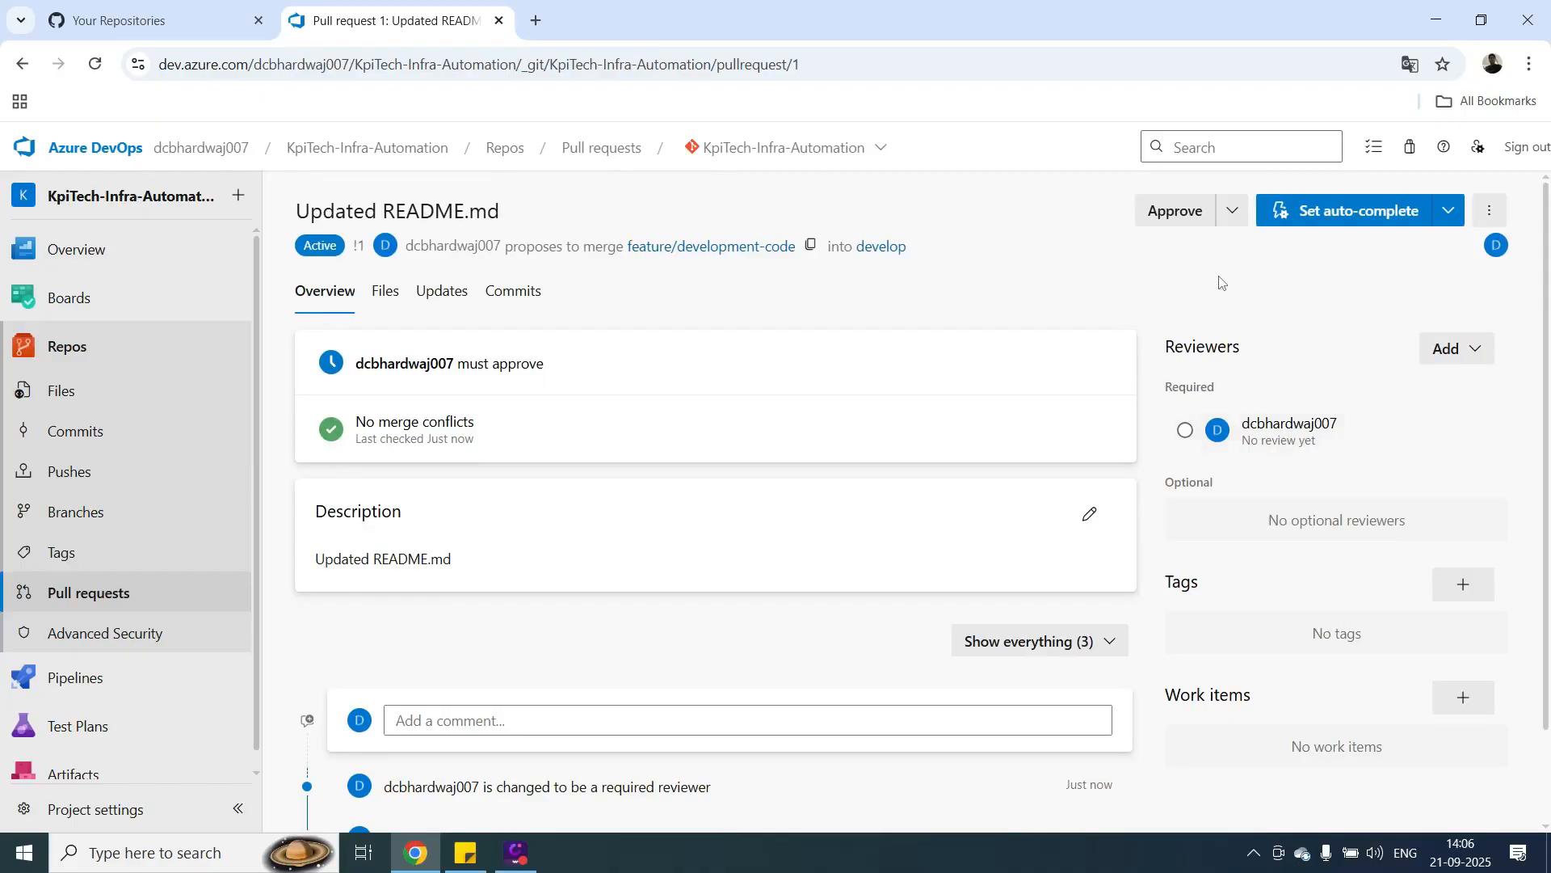
Check the pull request's approval options, then examine its changed files, updates and commits.
{"action": "left_click", "coordinate": [1233, 212]}
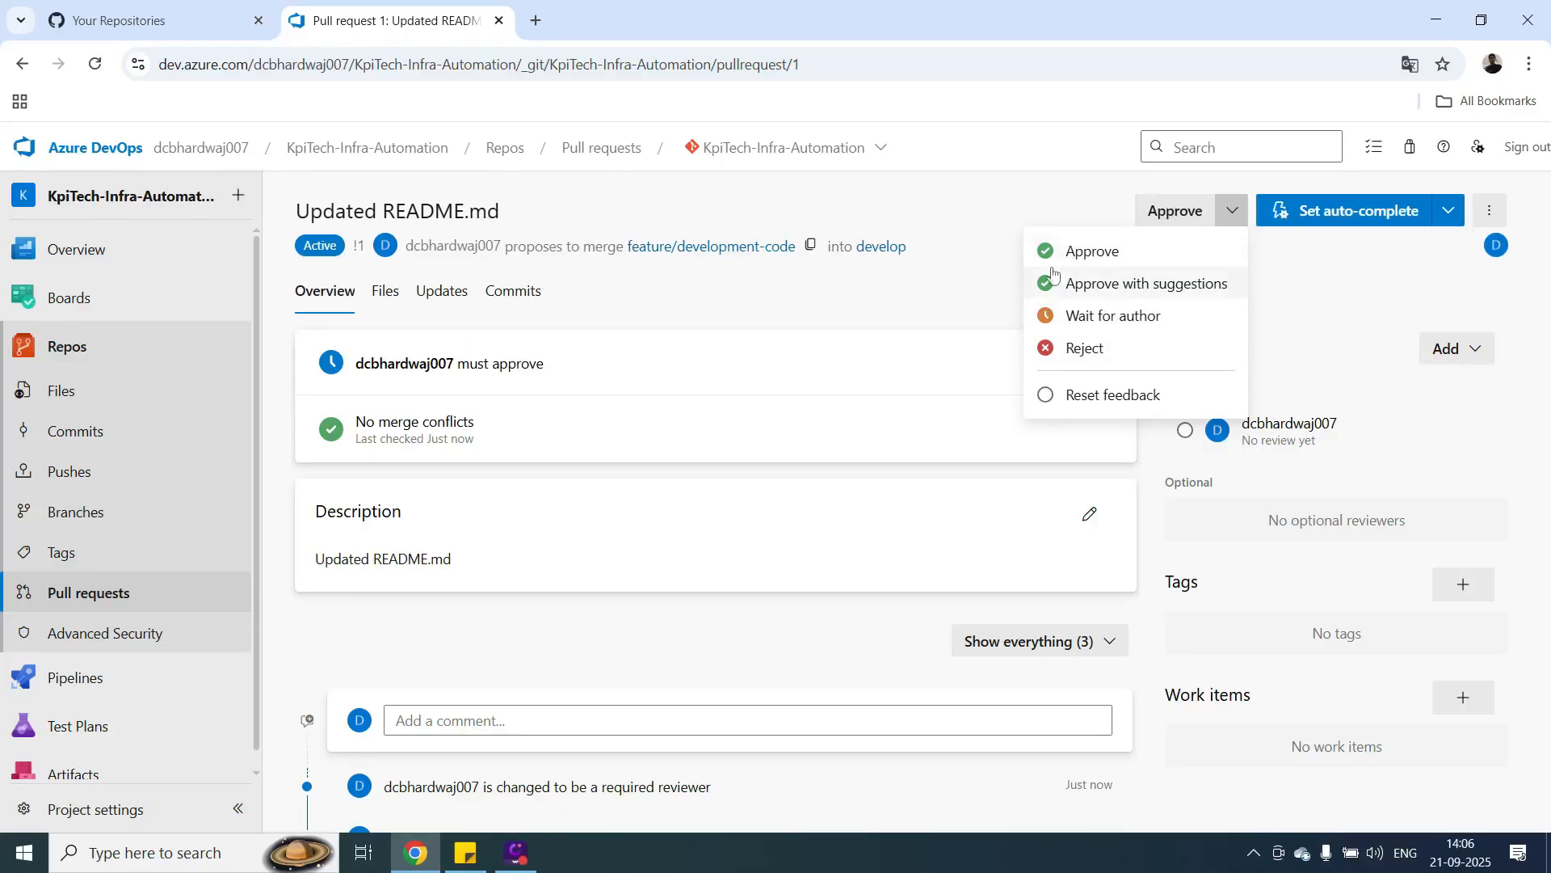
{"action": "left_click", "coordinate": [386, 296]}
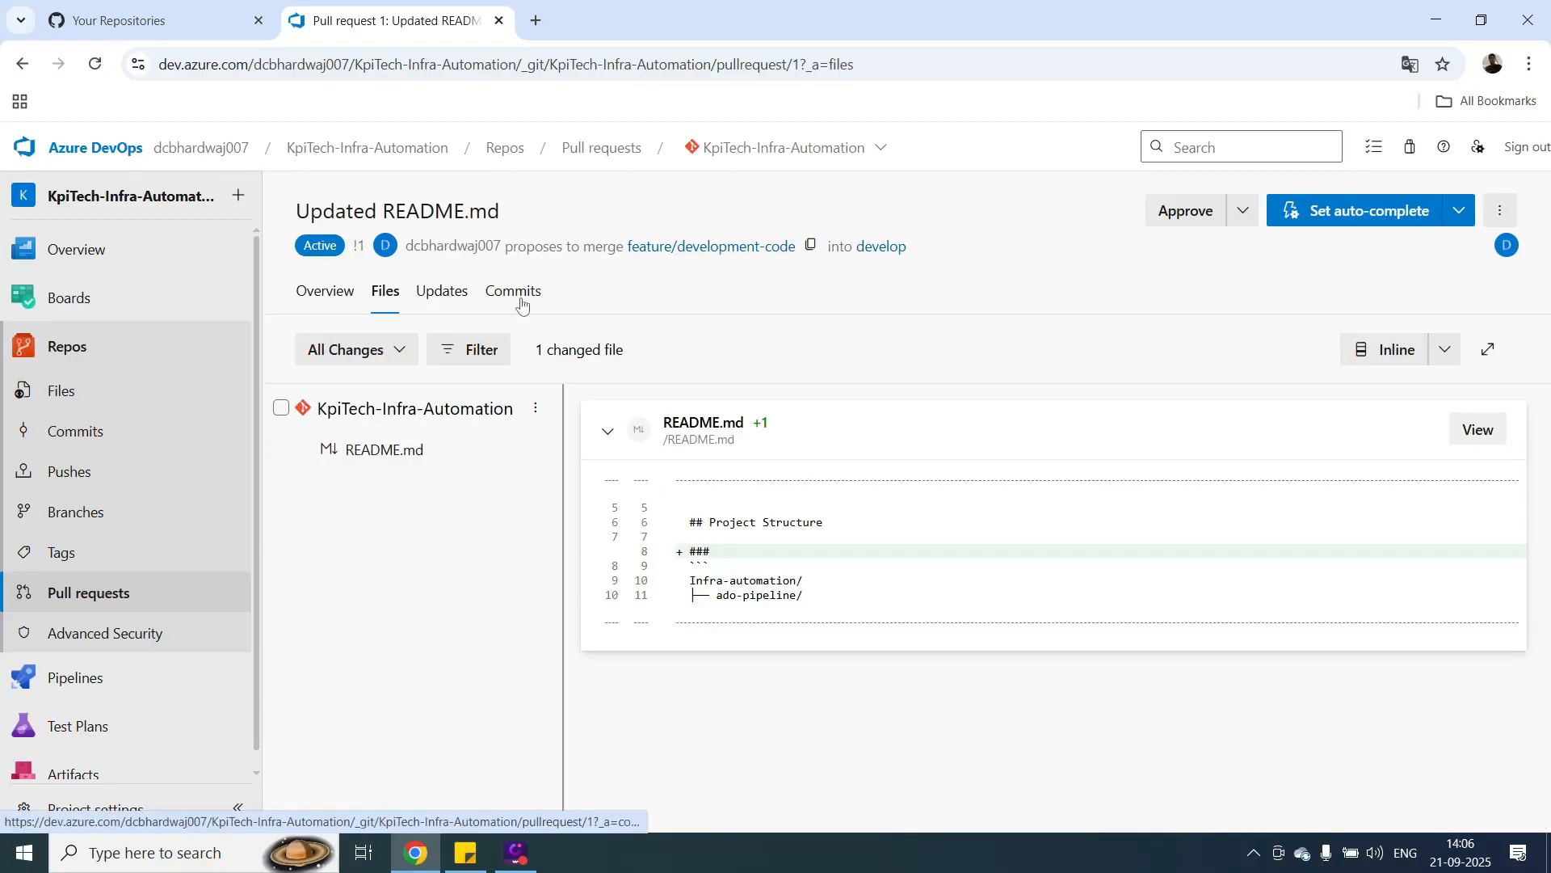
{"action": "left_click", "coordinate": [440, 297]}
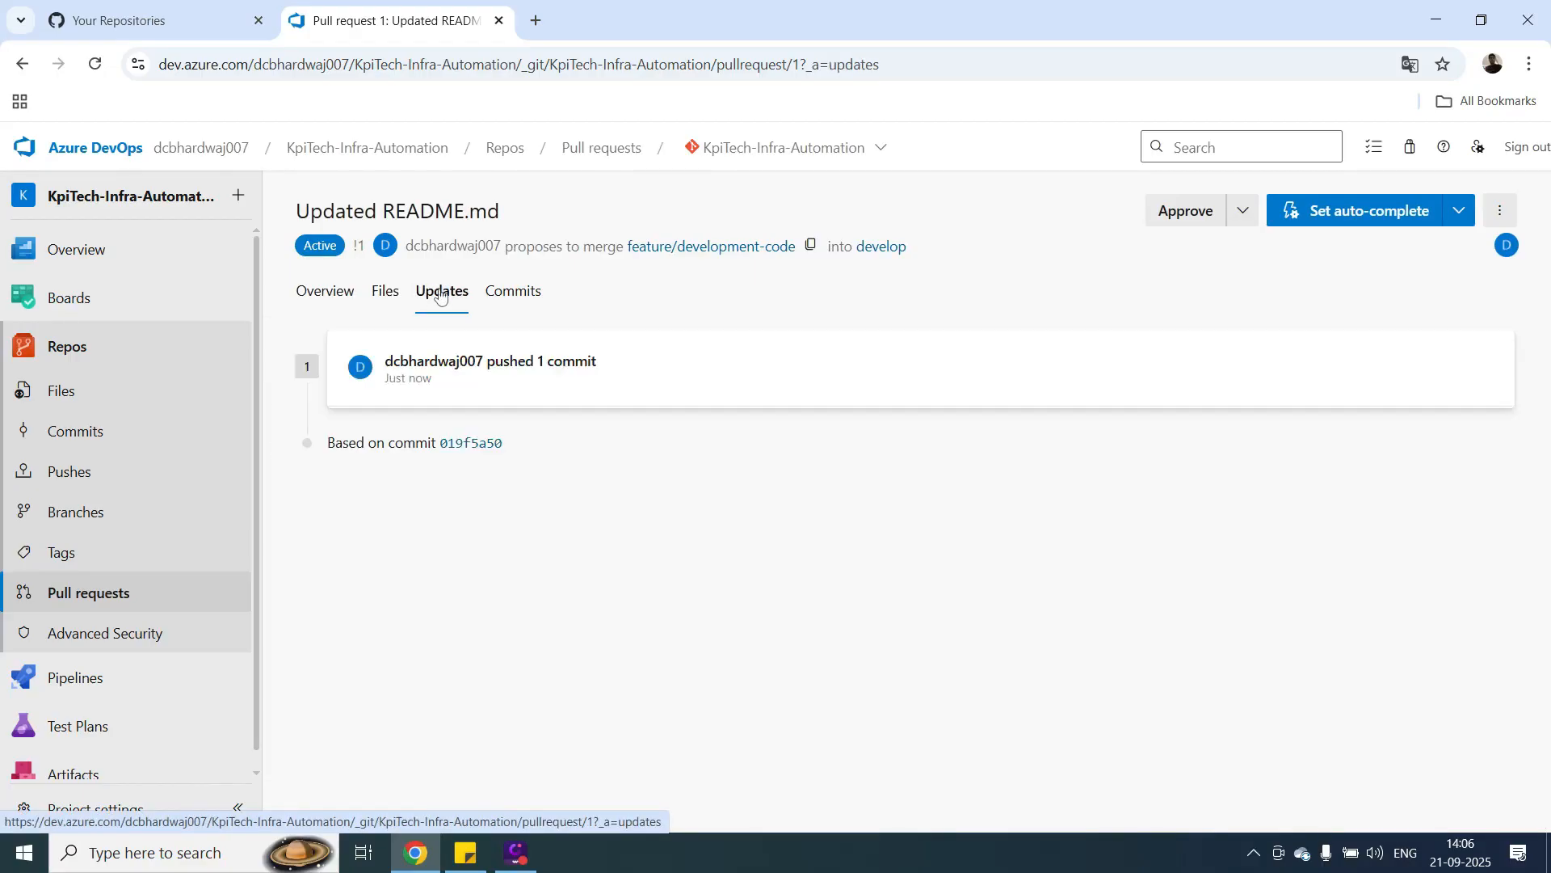
{"action": "left_click", "coordinate": [505, 298]}
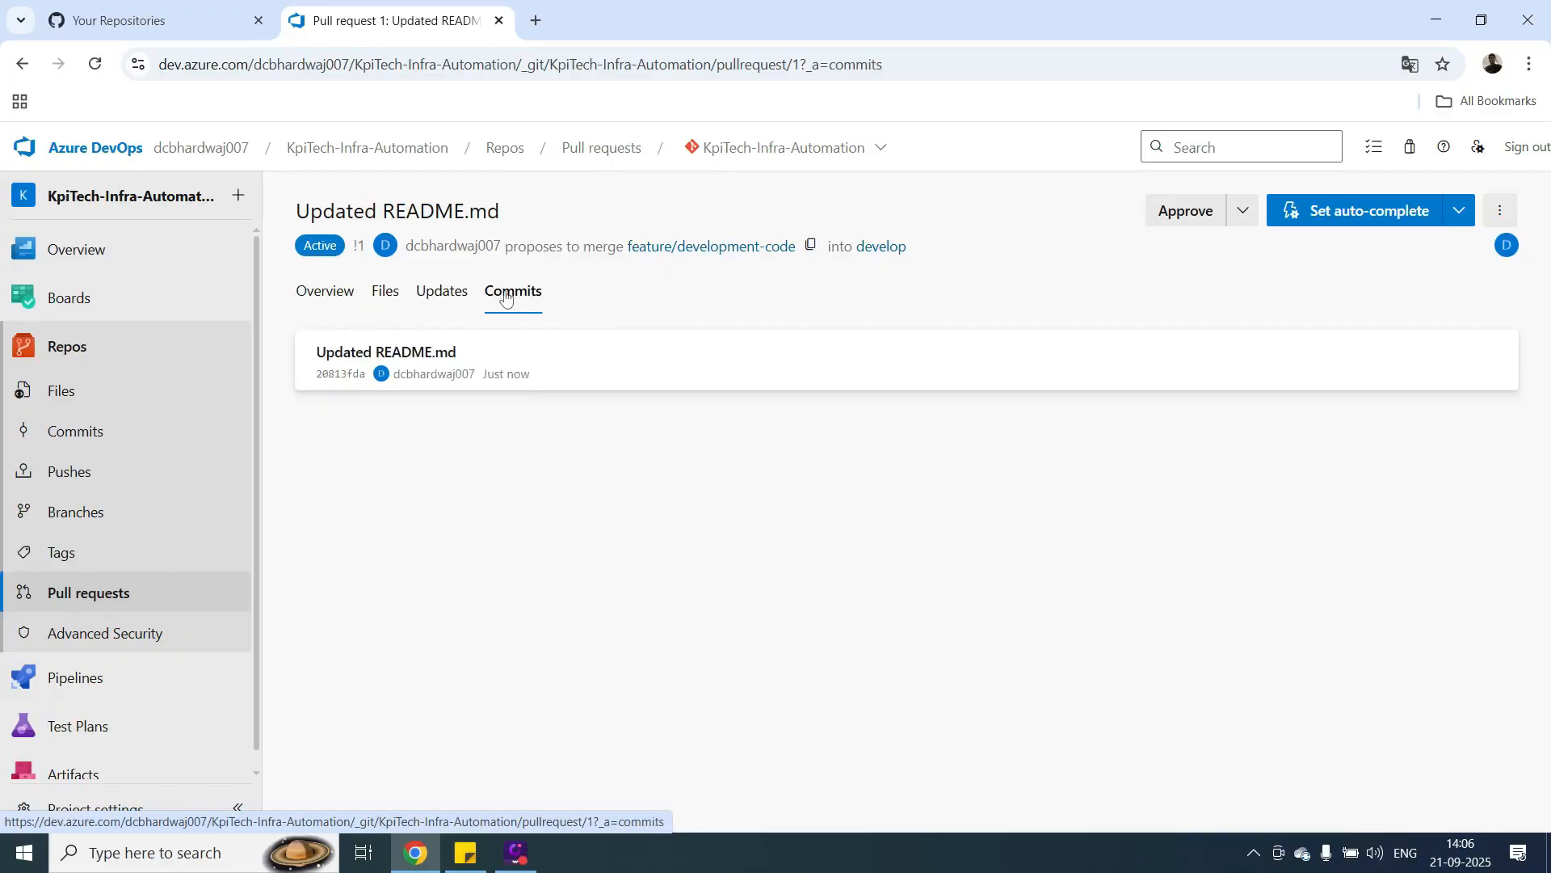
{"action": "left_click", "coordinate": [386, 297]}
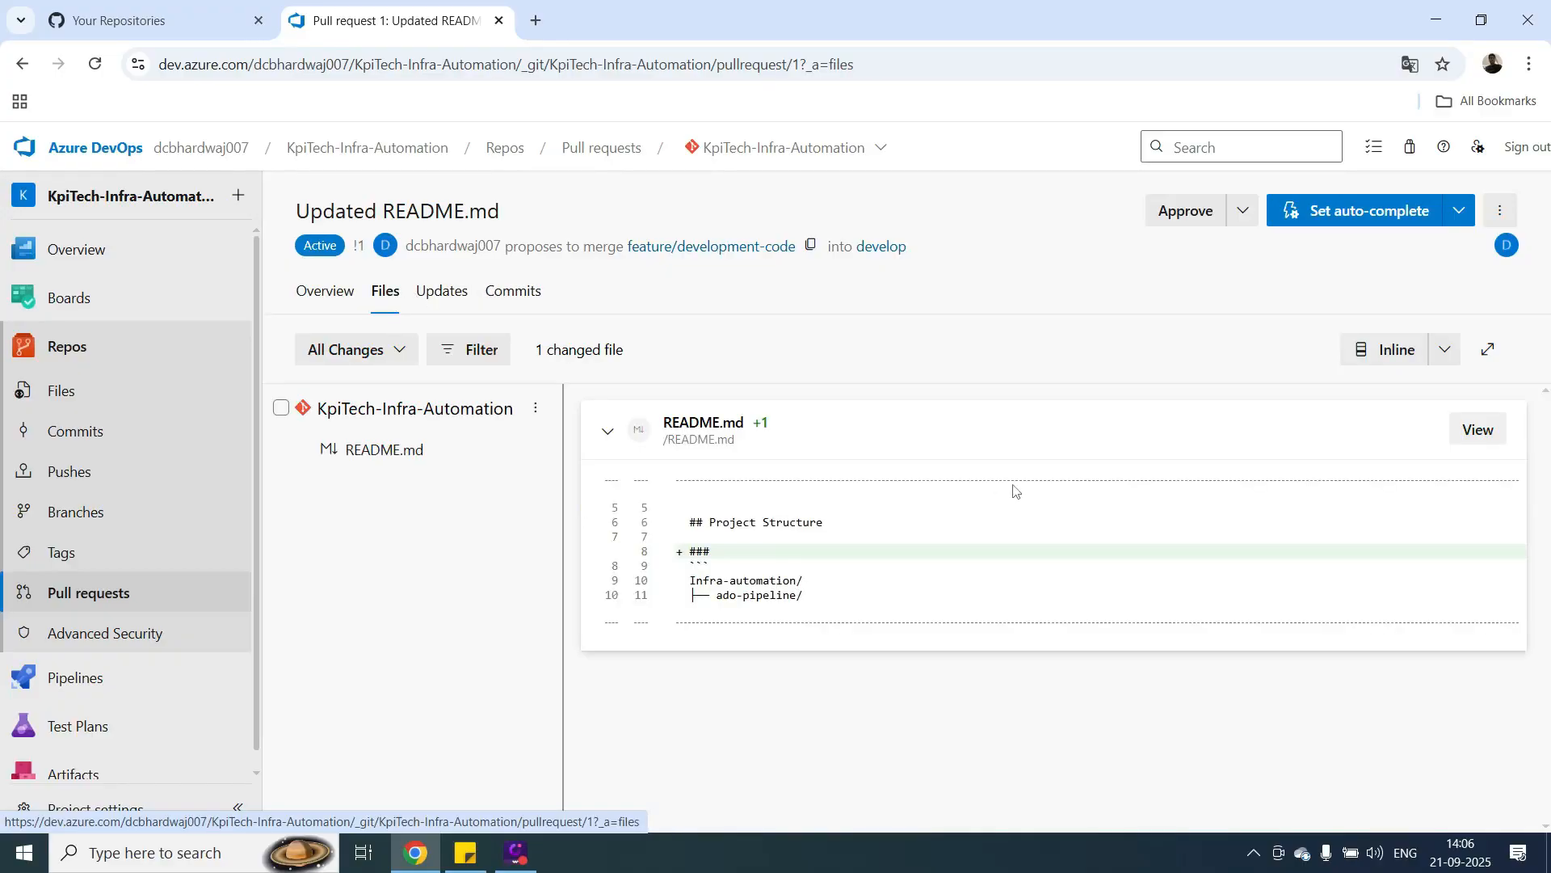
Approve the pull request and complete it with Merge (no fast forward), deleting feature/development-code after merging.
{"action": "left_click", "coordinate": [1204, 214]}
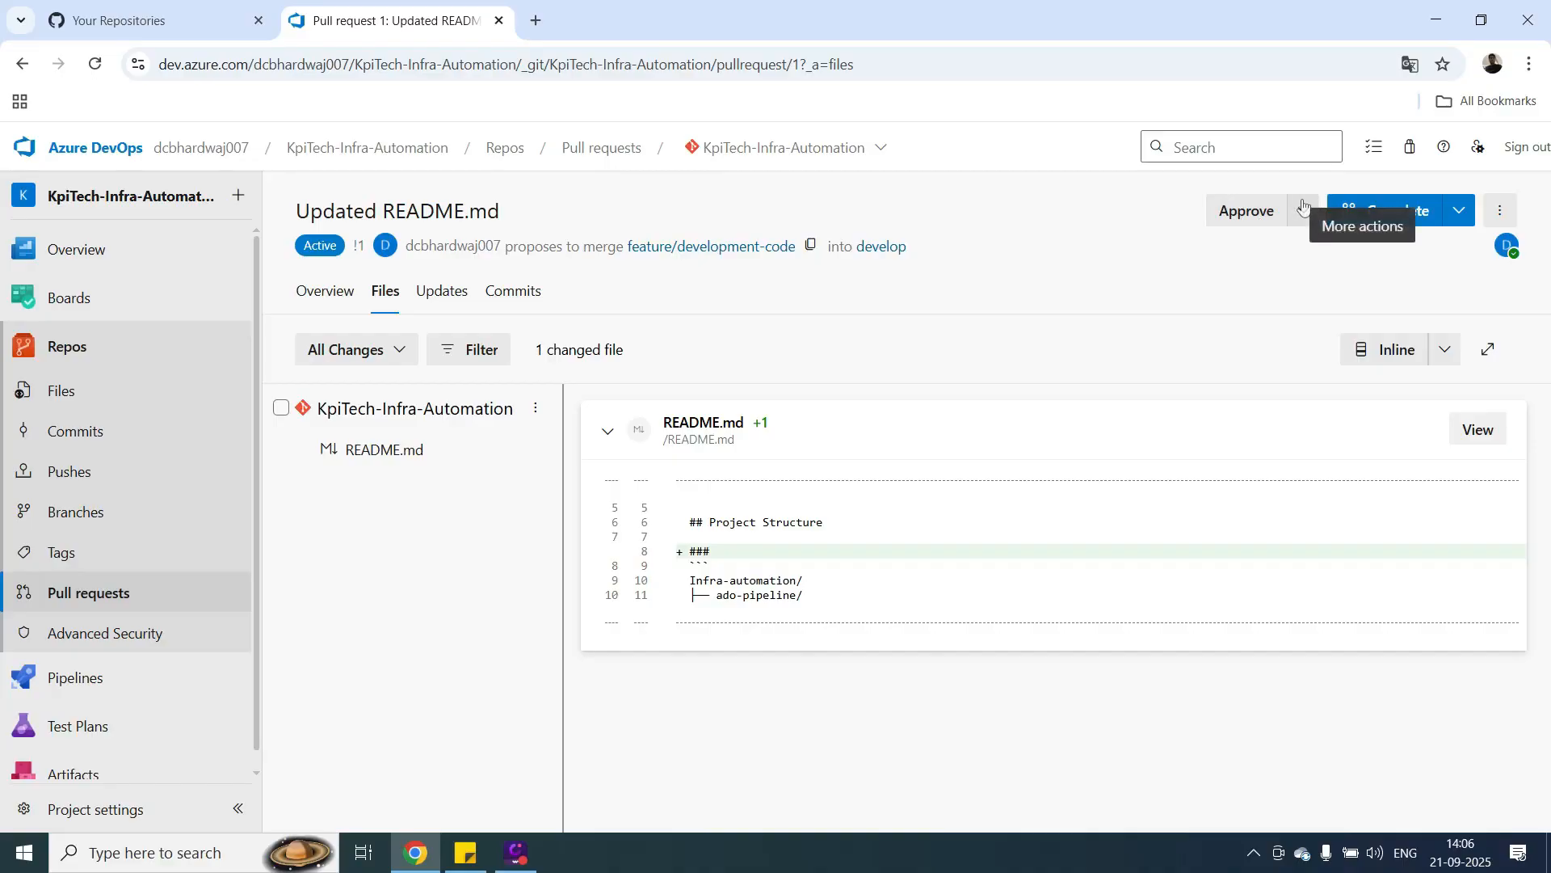
{"action": "left_click", "coordinate": [1406, 210]}
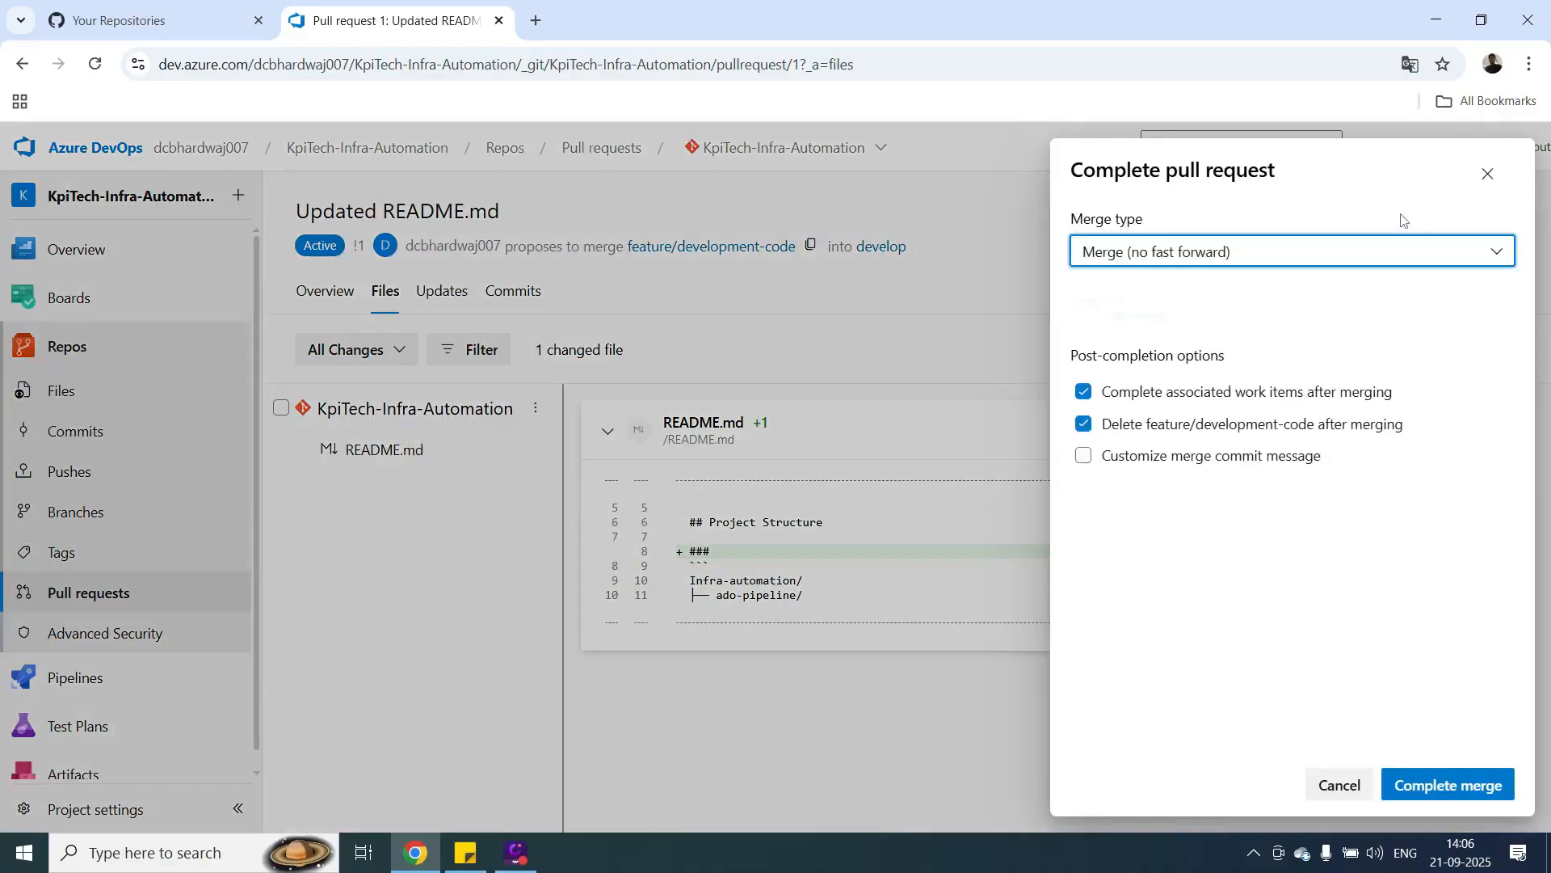
{"action": "left_click", "coordinate": [1443, 795]}
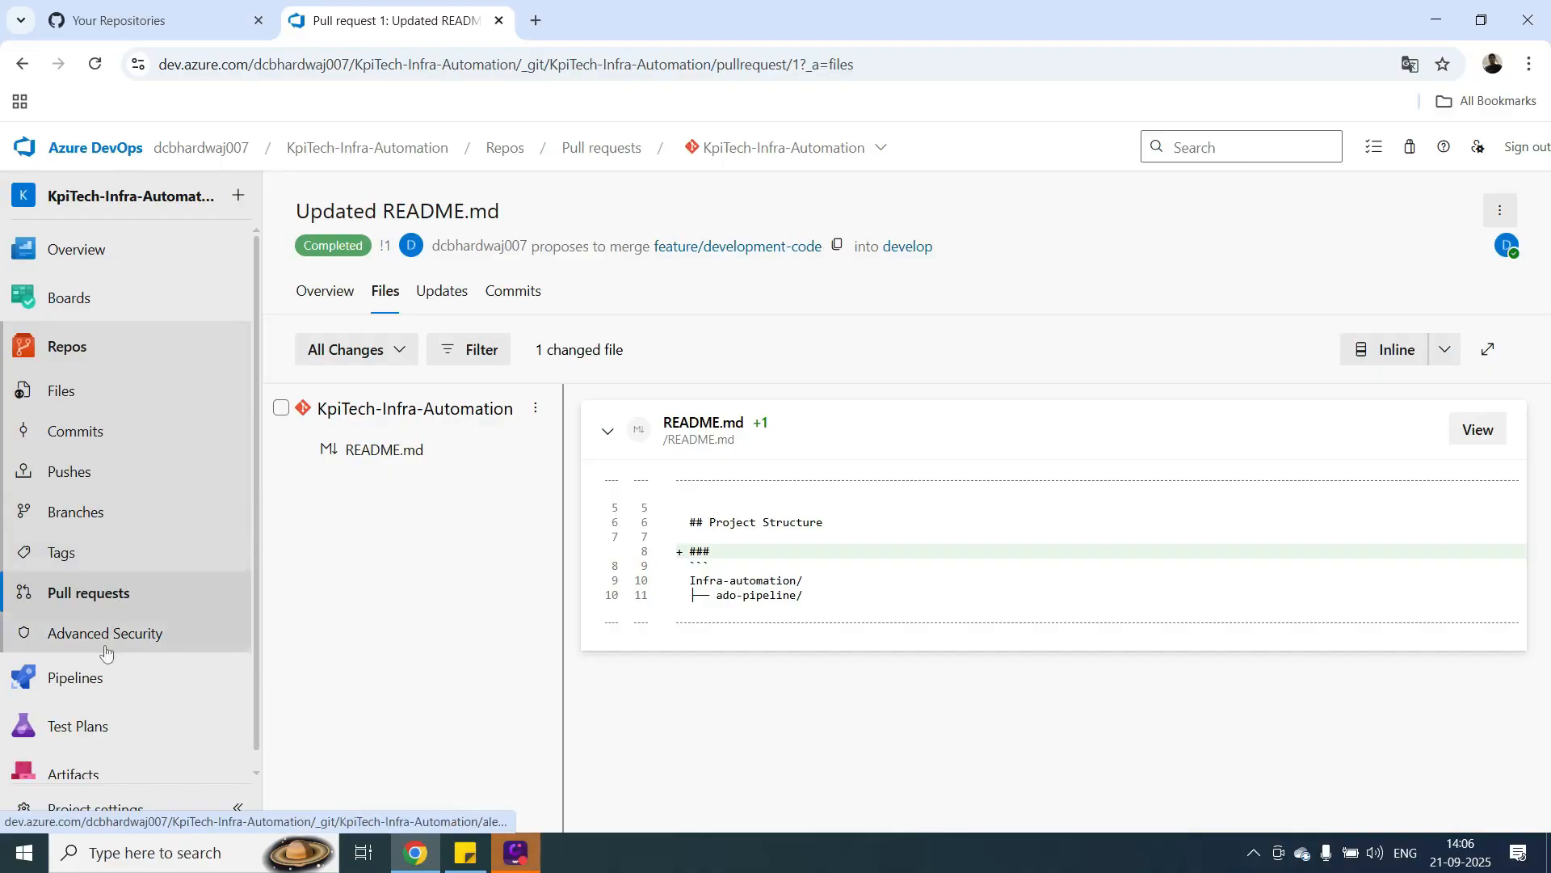
Start a new pipeline with Azure Repos Git as the code source and KpiTech-Infra-Automation as the repository.
{"action": "left_click", "coordinate": [84, 690]}
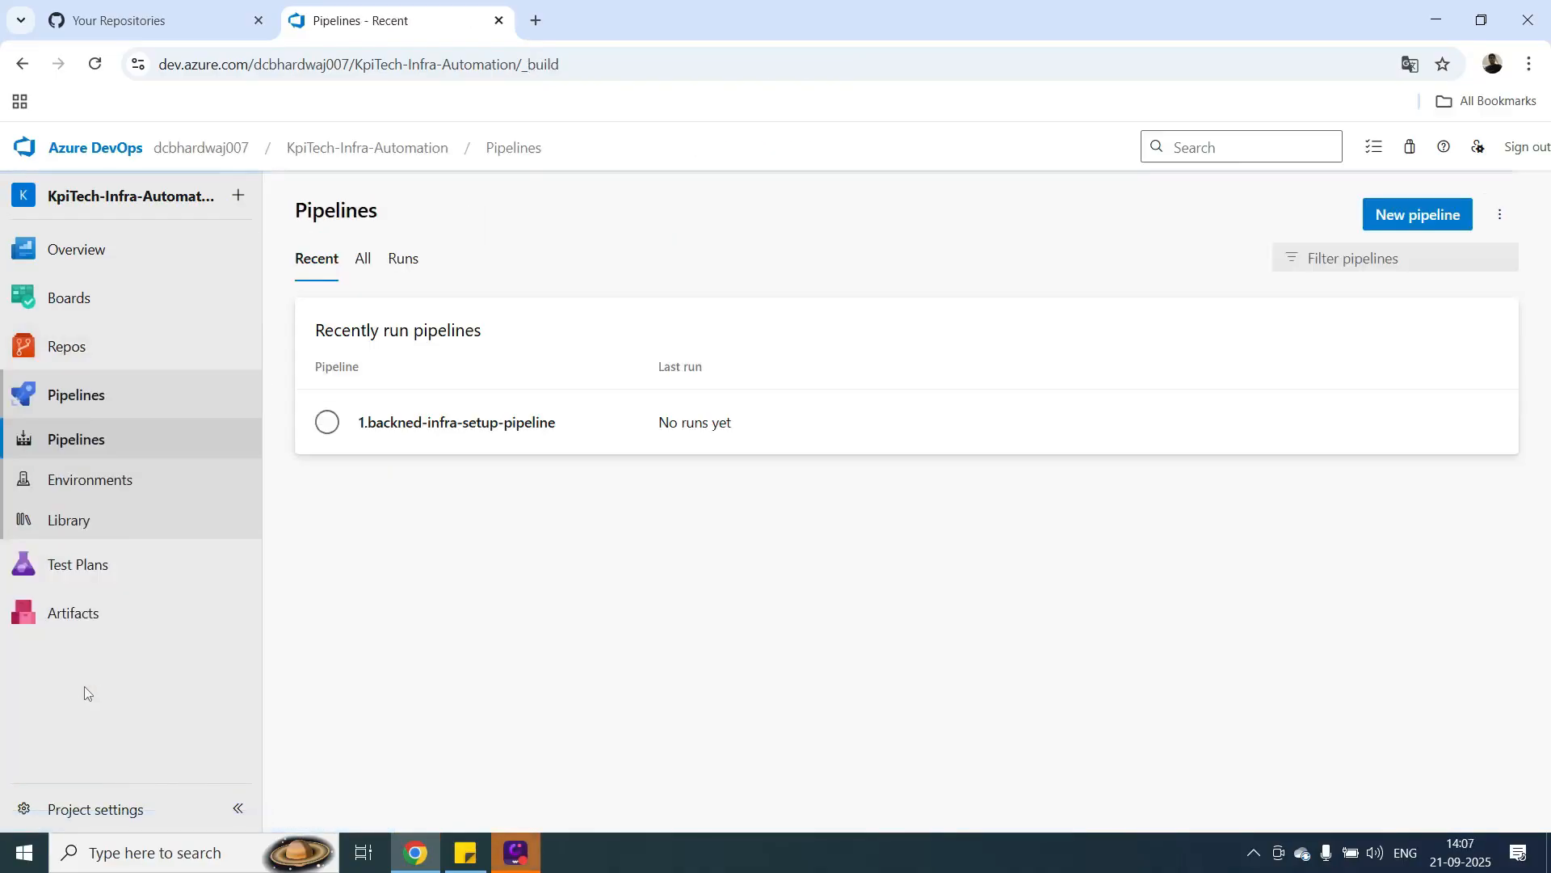
{"action": "left_click", "coordinate": [1436, 31]}
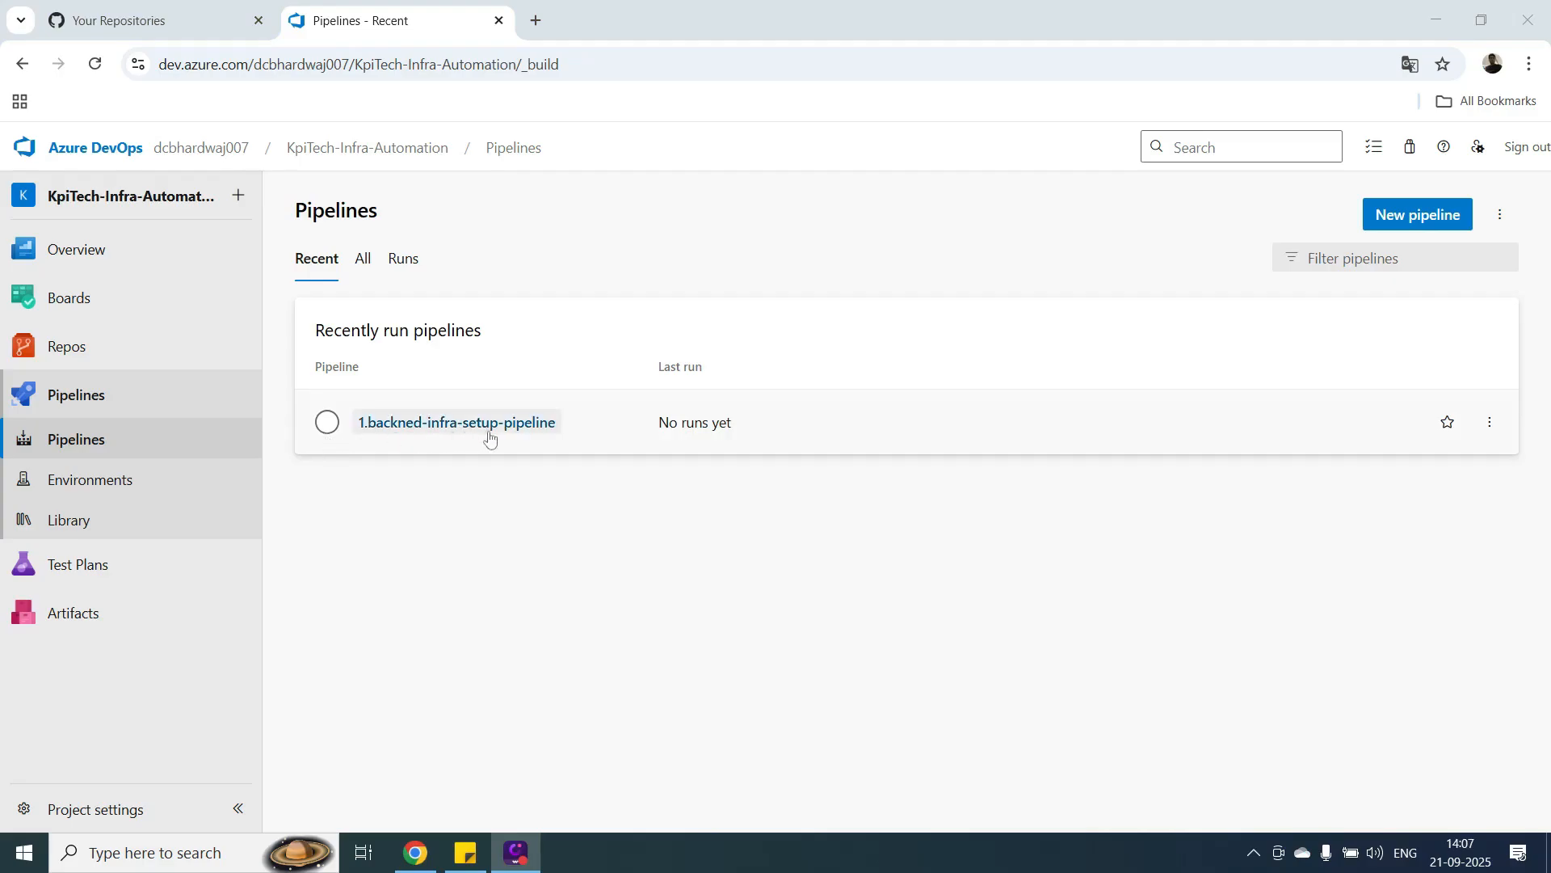
{"action": "left_click", "coordinate": [1390, 217]}
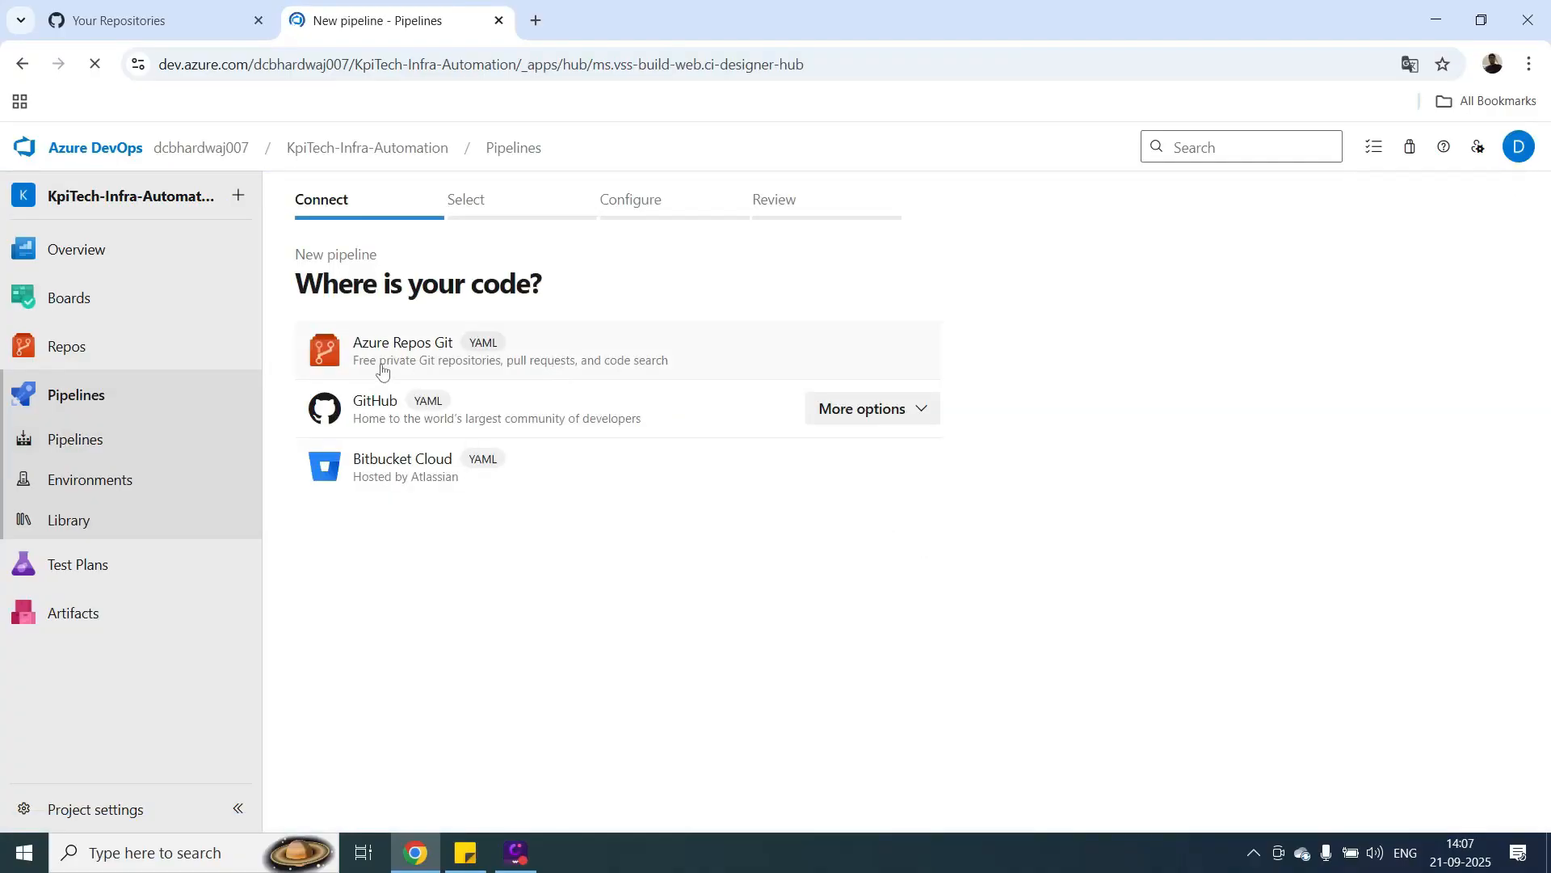
{"action": "left_click", "coordinate": [380, 363]}
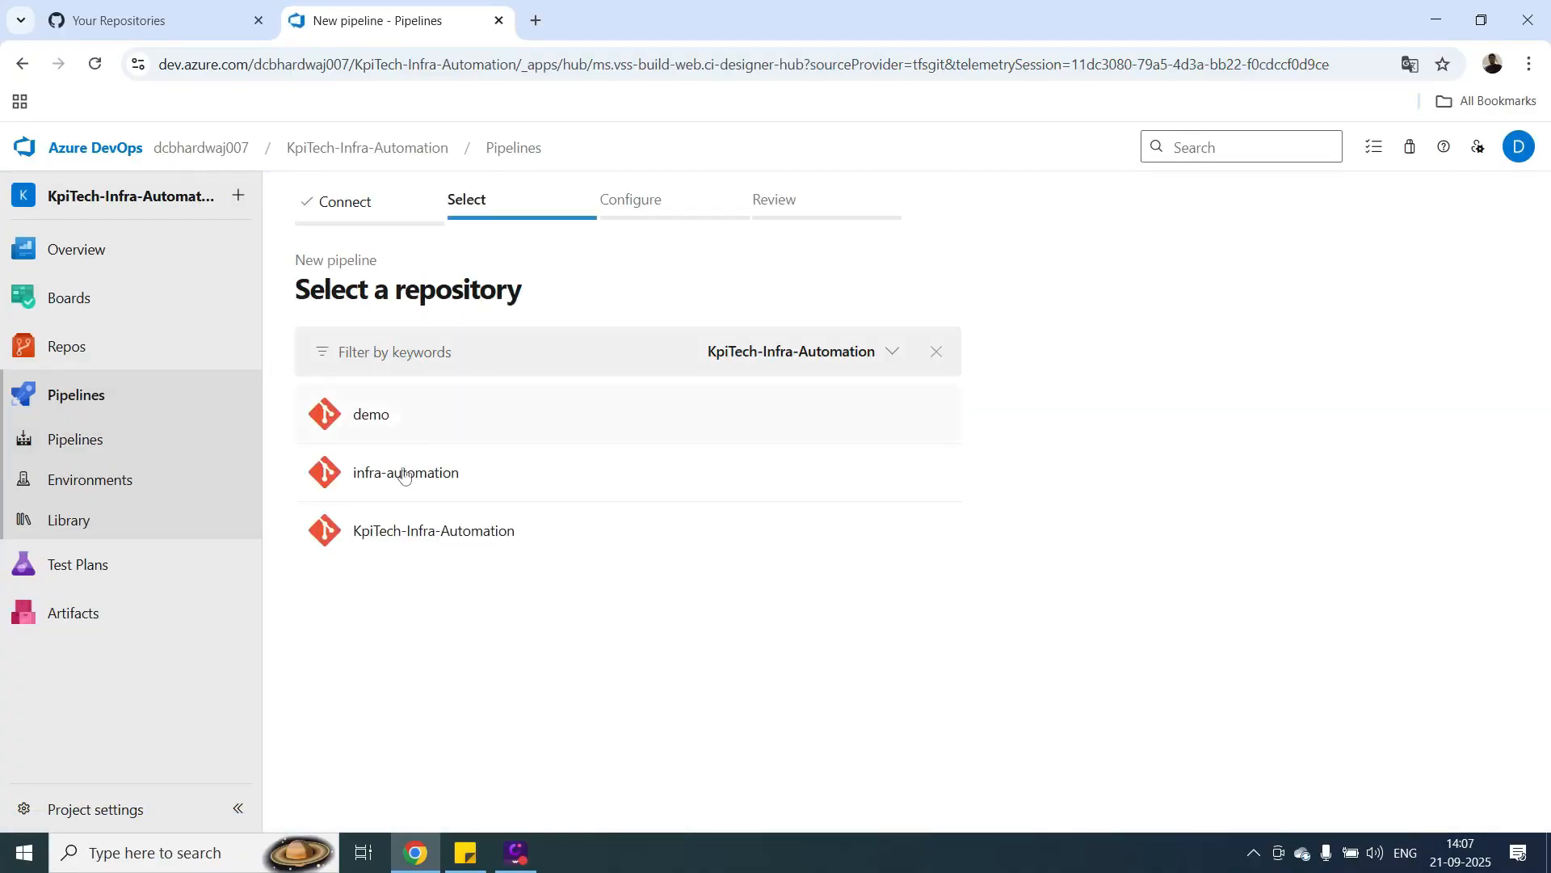
{"action": "left_click", "coordinate": [400, 537]}
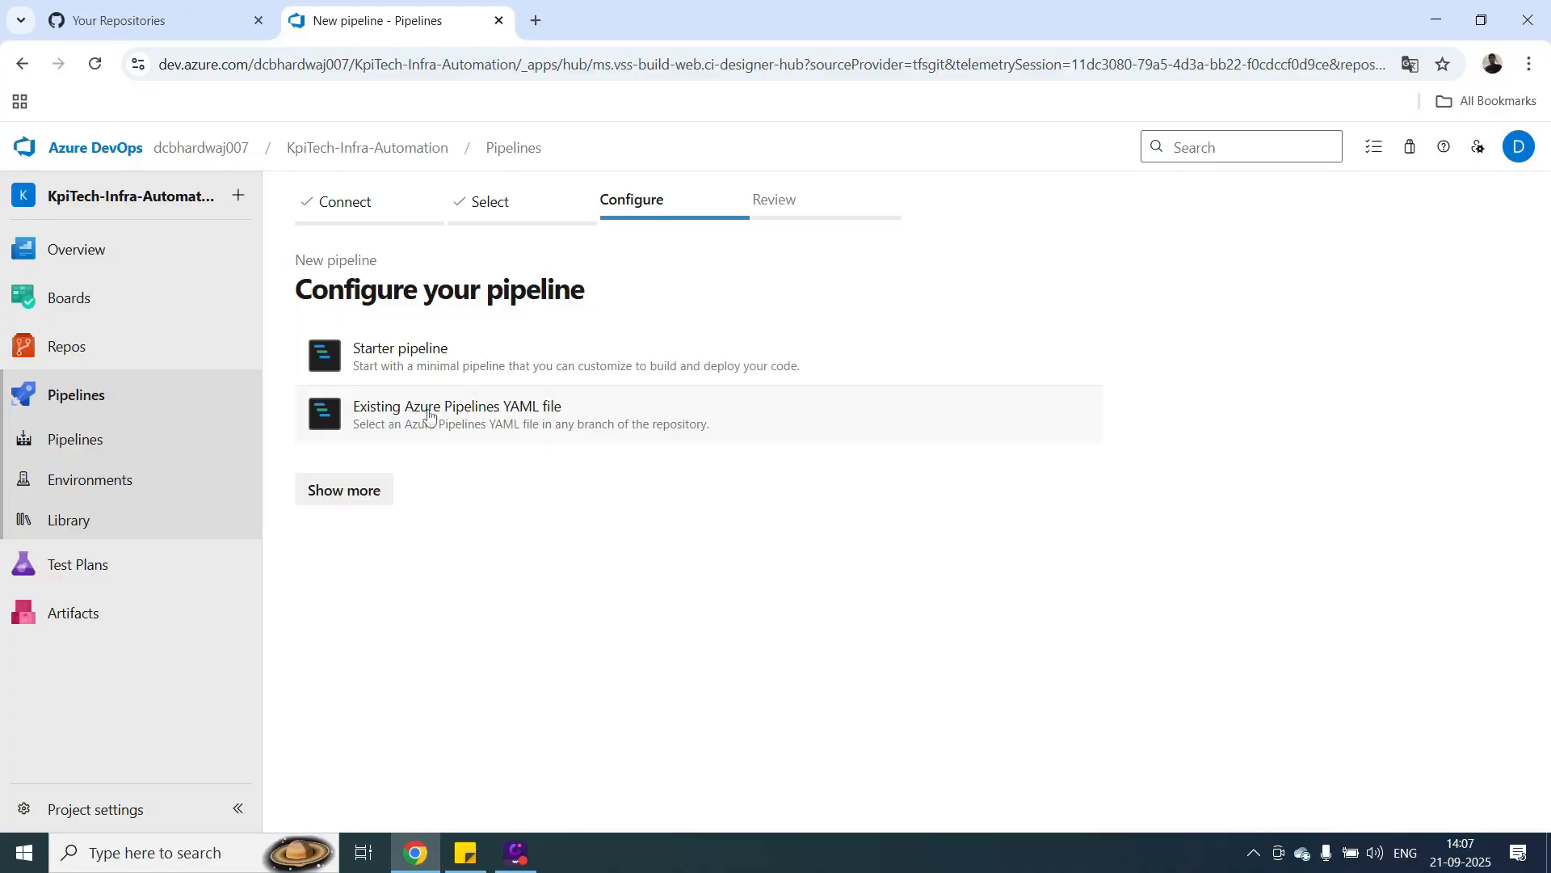
Configure the pipeline from the existing YAML file /ado-pipeline/2.infra-pipeline-deploy.yml on the master branch, copy that path, and save the pipeline without running it.
{"action": "left_click", "coordinate": [429, 415]}
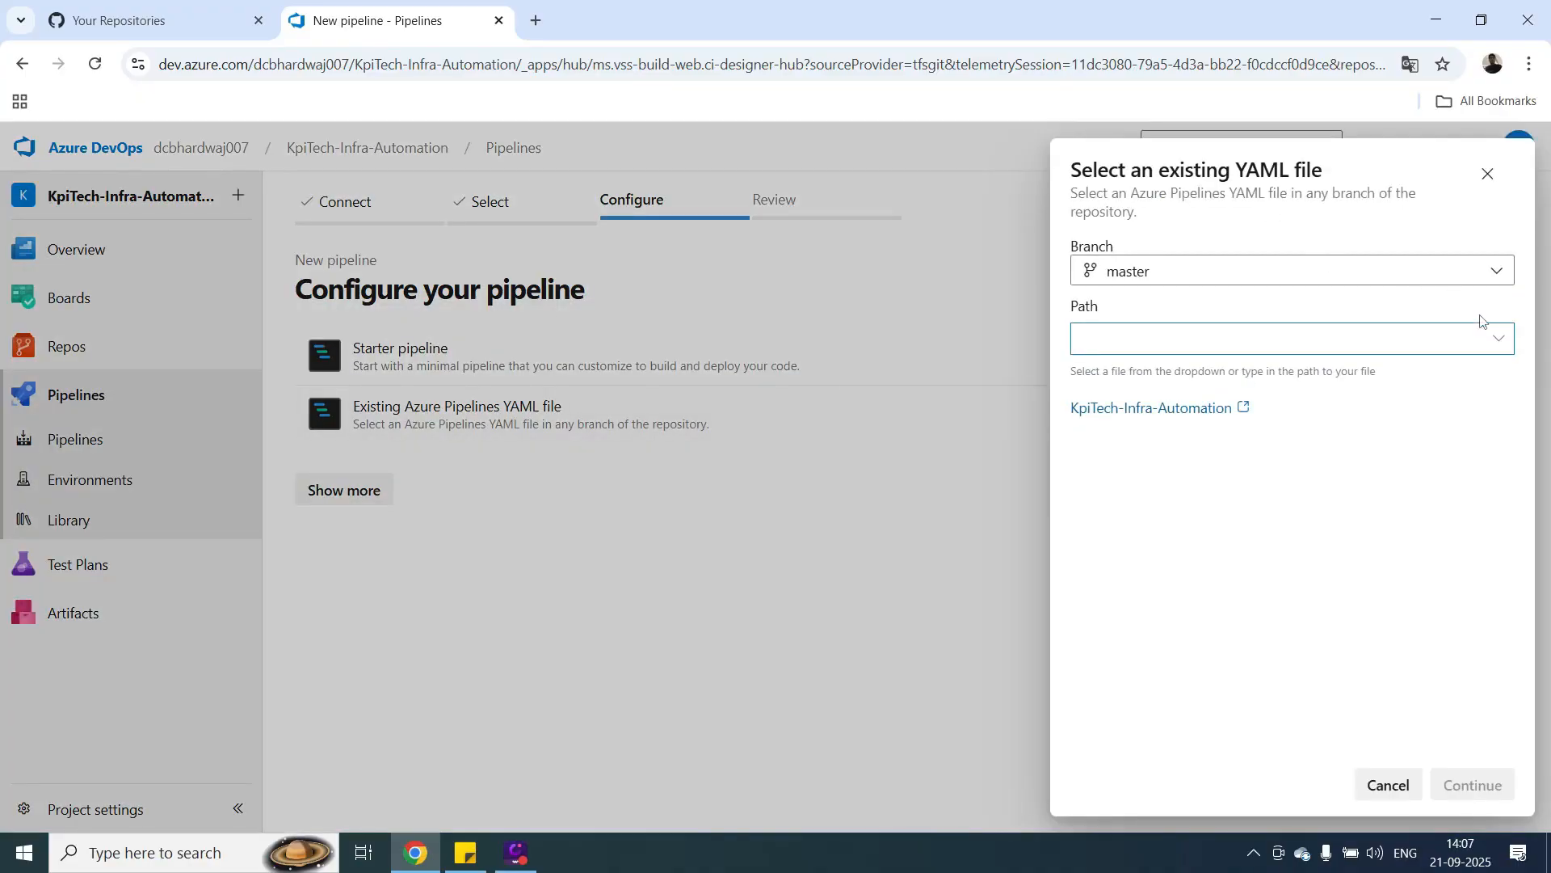
{"action": "left_click", "coordinate": [1496, 272]}
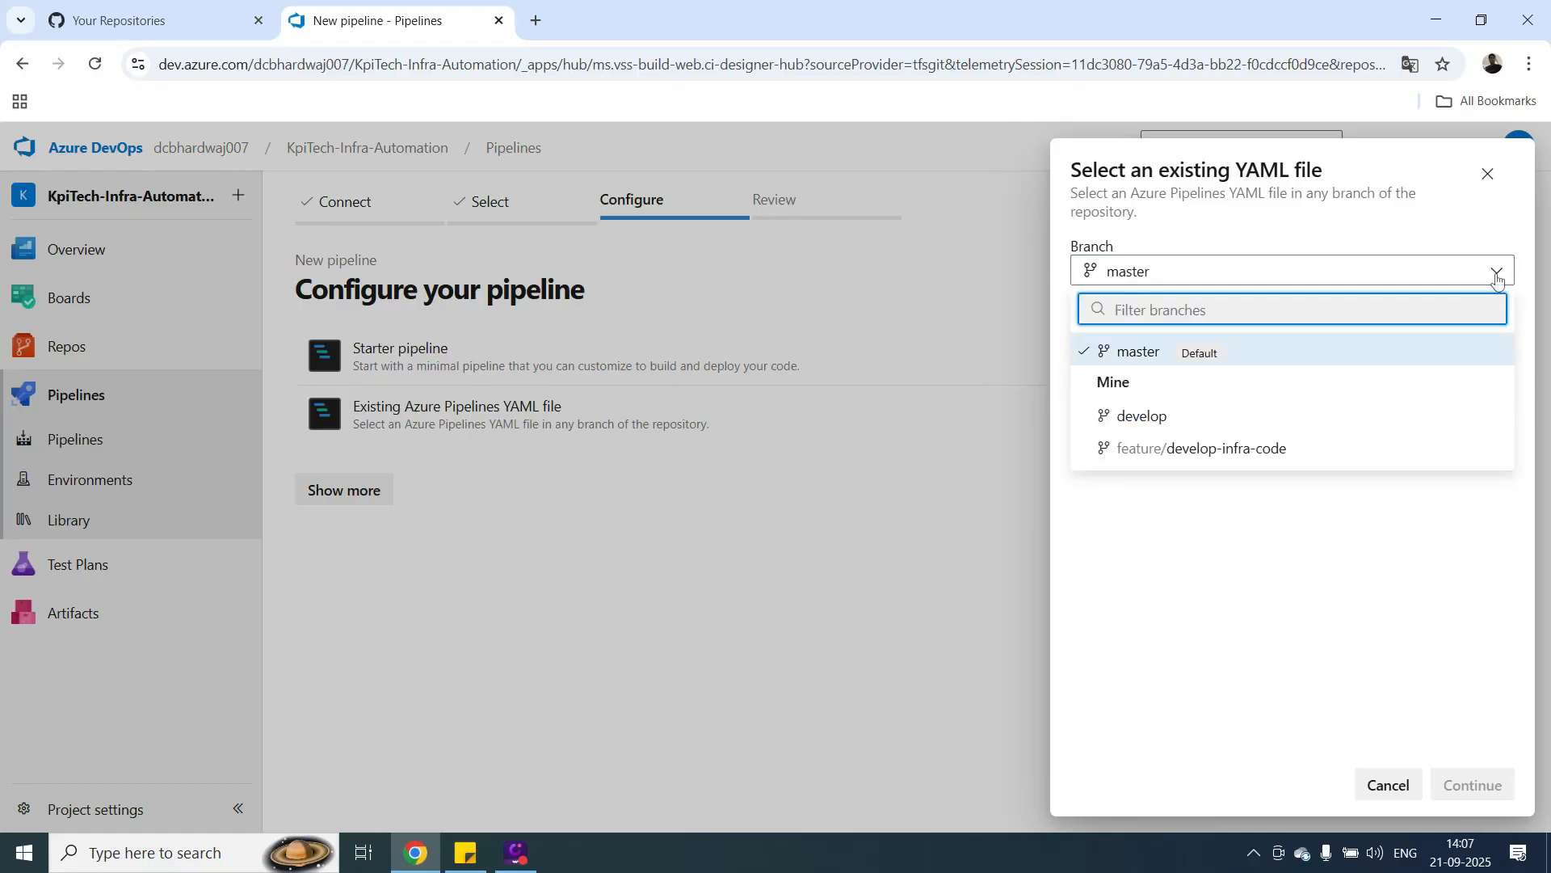
{"action": "left_click", "coordinate": [1496, 275]}
{"action": "left_click", "coordinate": [1498, 341]}
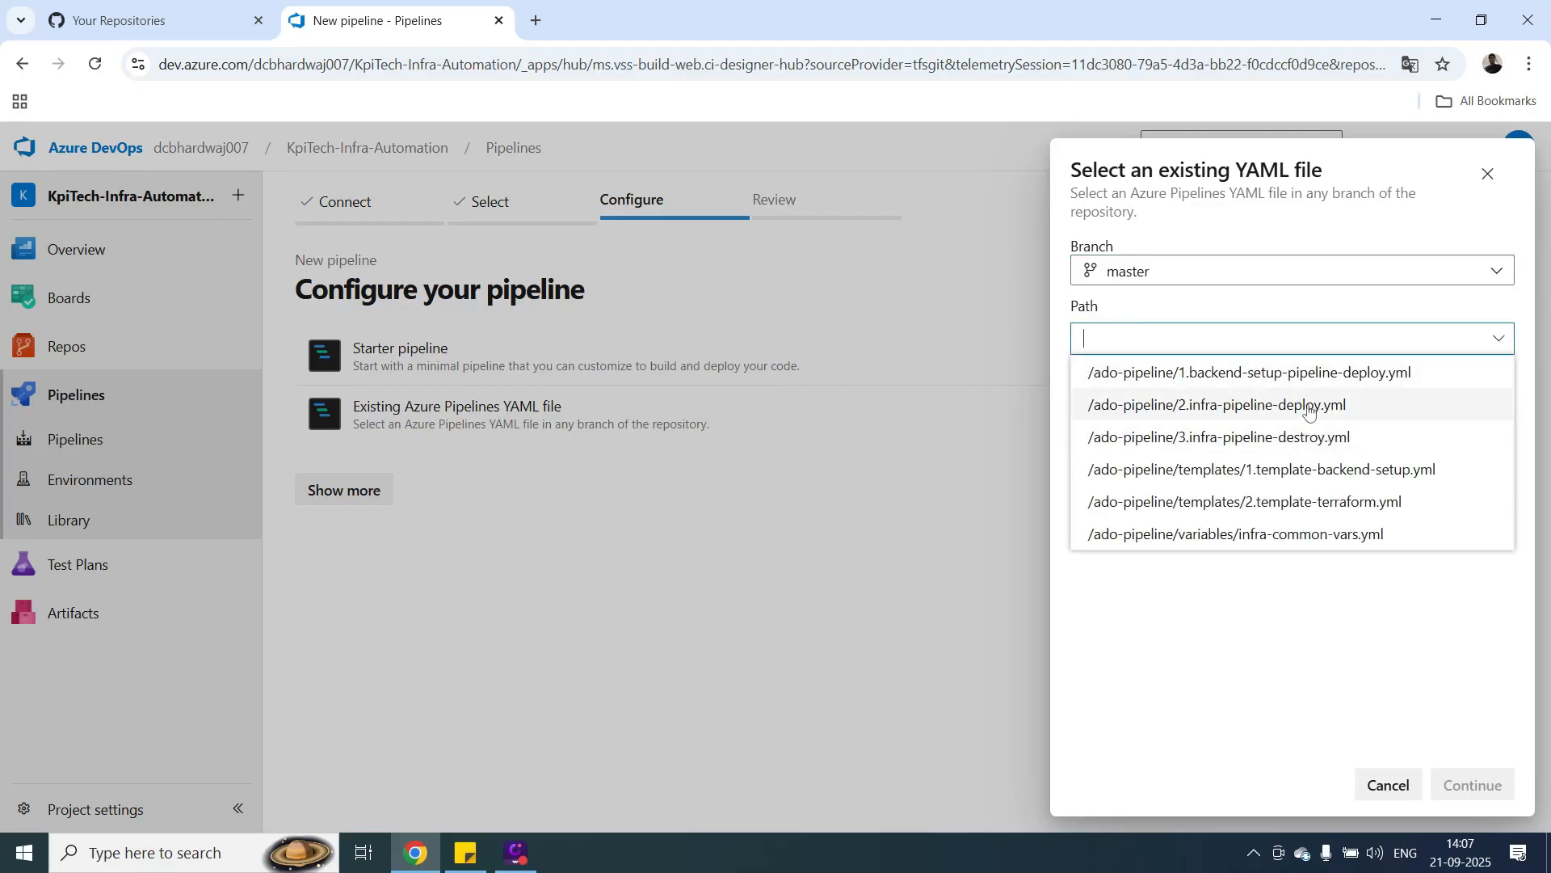
{"action": "left_click", "coordinate": [1309, 412]}
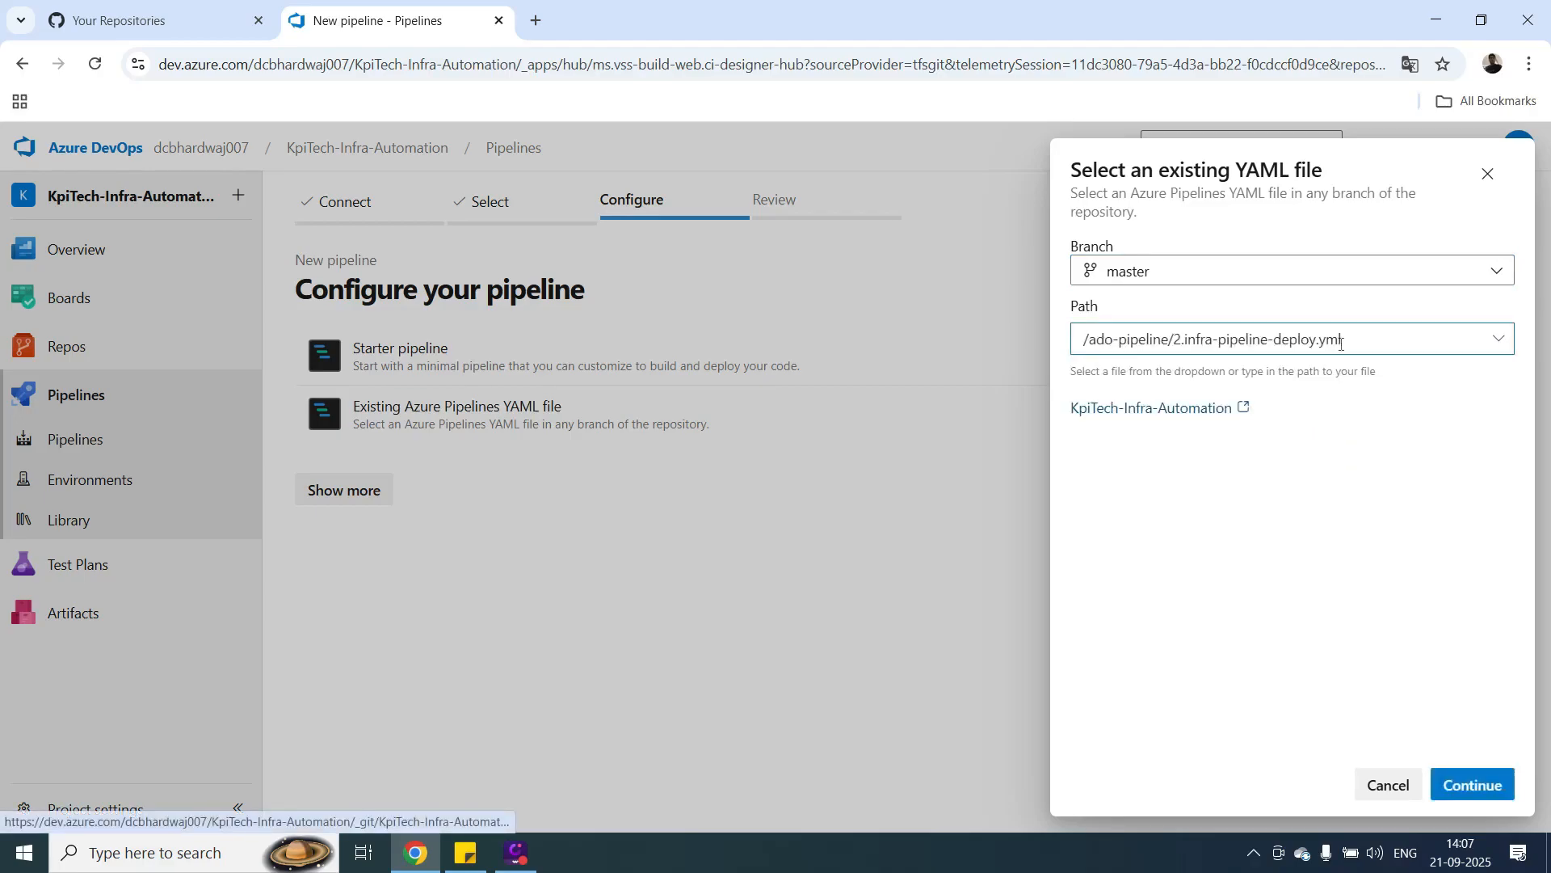
{"action": "left_click_drag", "start_coordinate": [1342, 339], "coordinate": [1202, 348]}
{"action": "key", "text": "ctrl+c"}
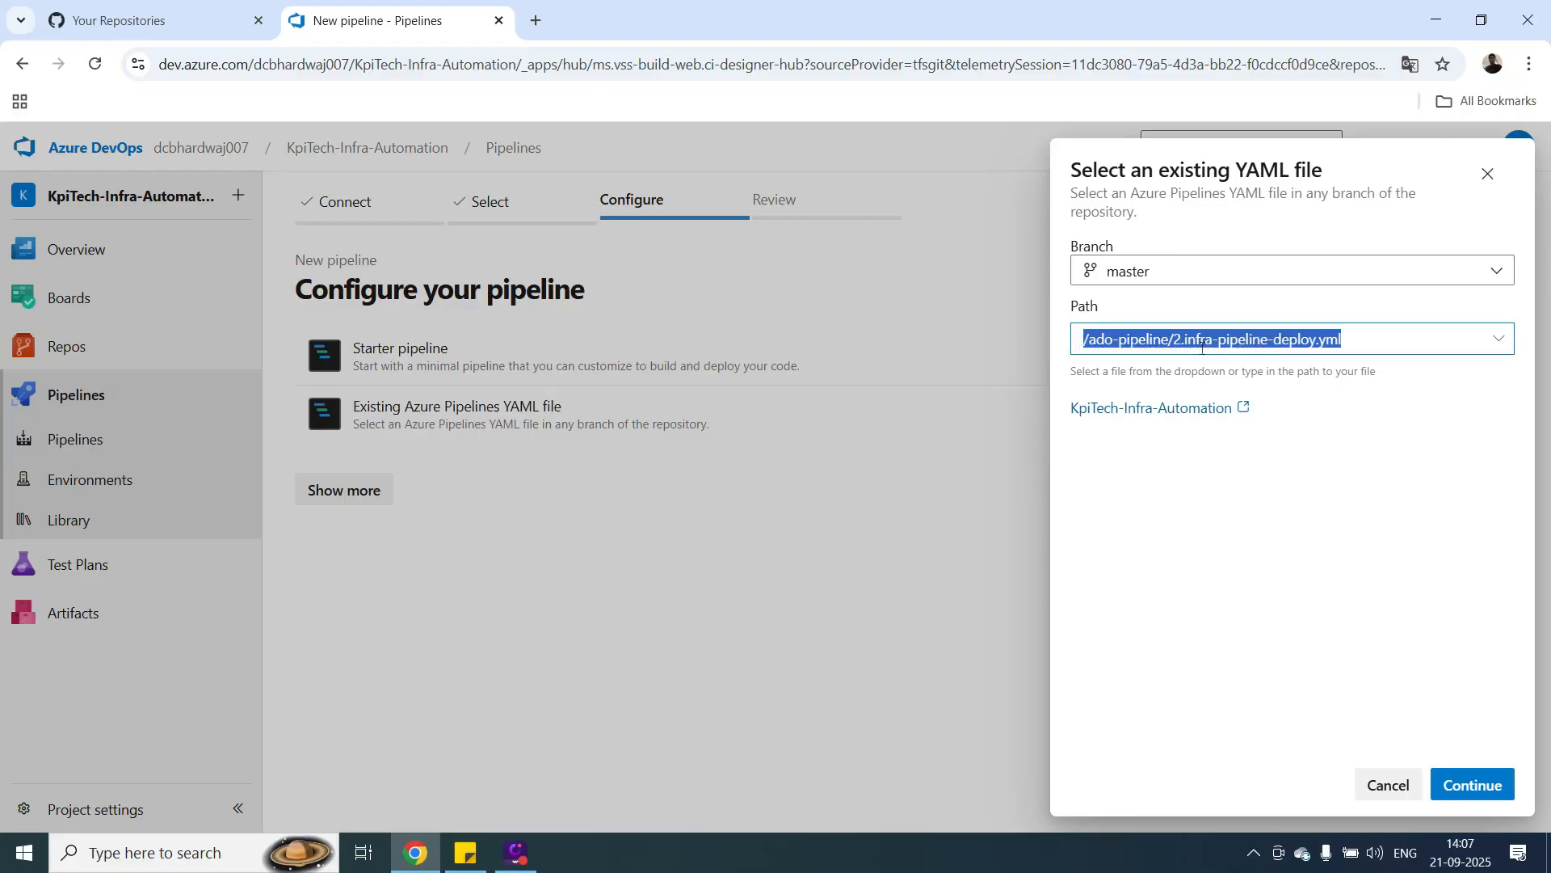
{"action": "left_click", "coordinate": [1476, 785]}
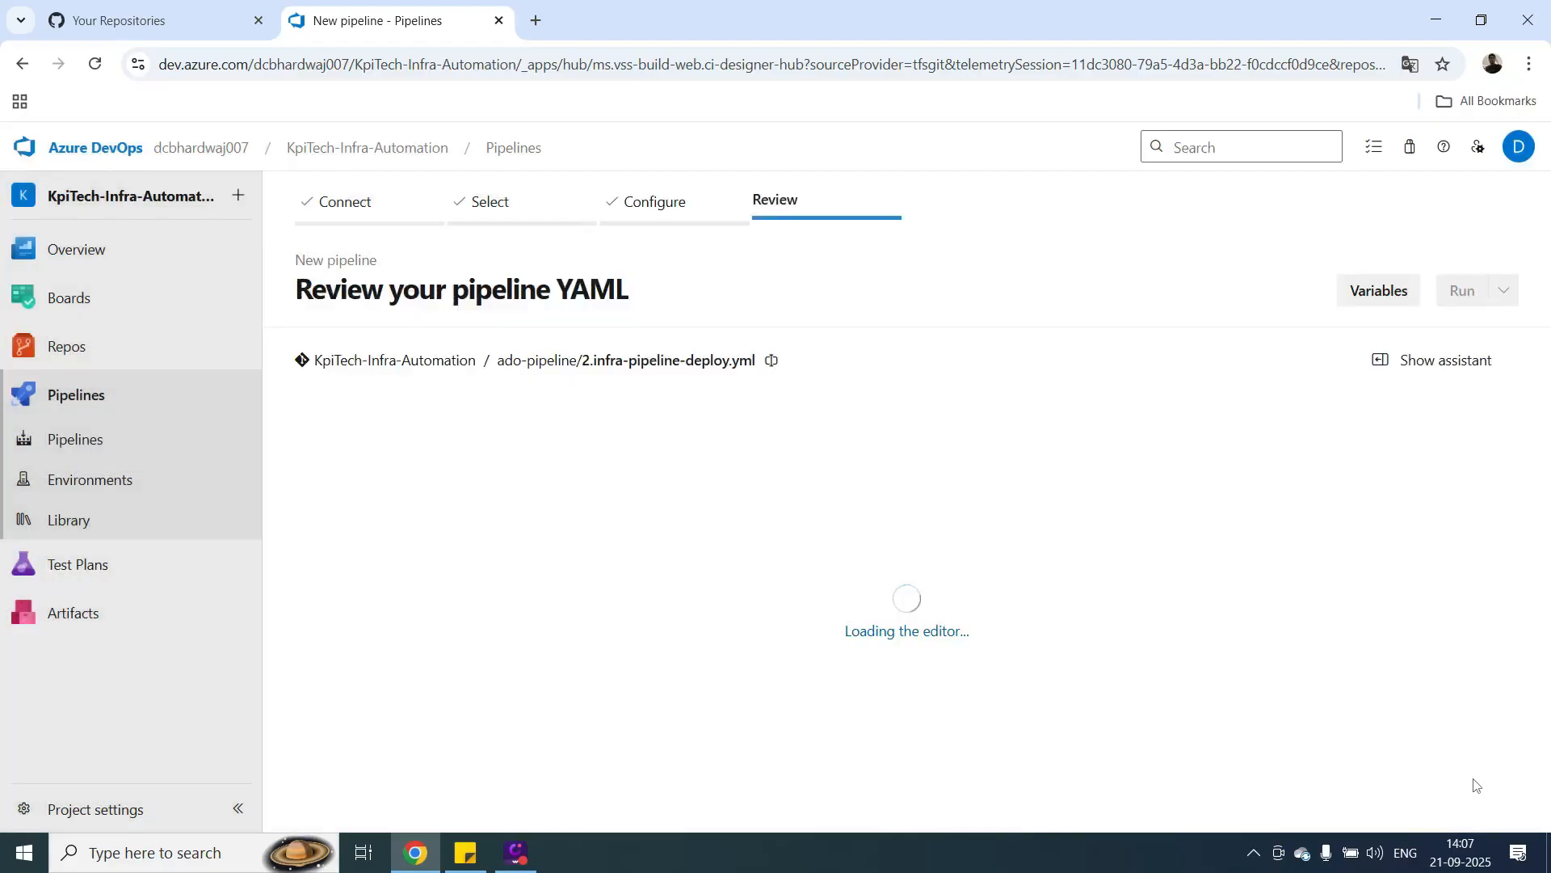
{"action": "left_click", "coordinate": [1503, 293]}
{"action": "left_click", "coordinate": [1371, 340]}
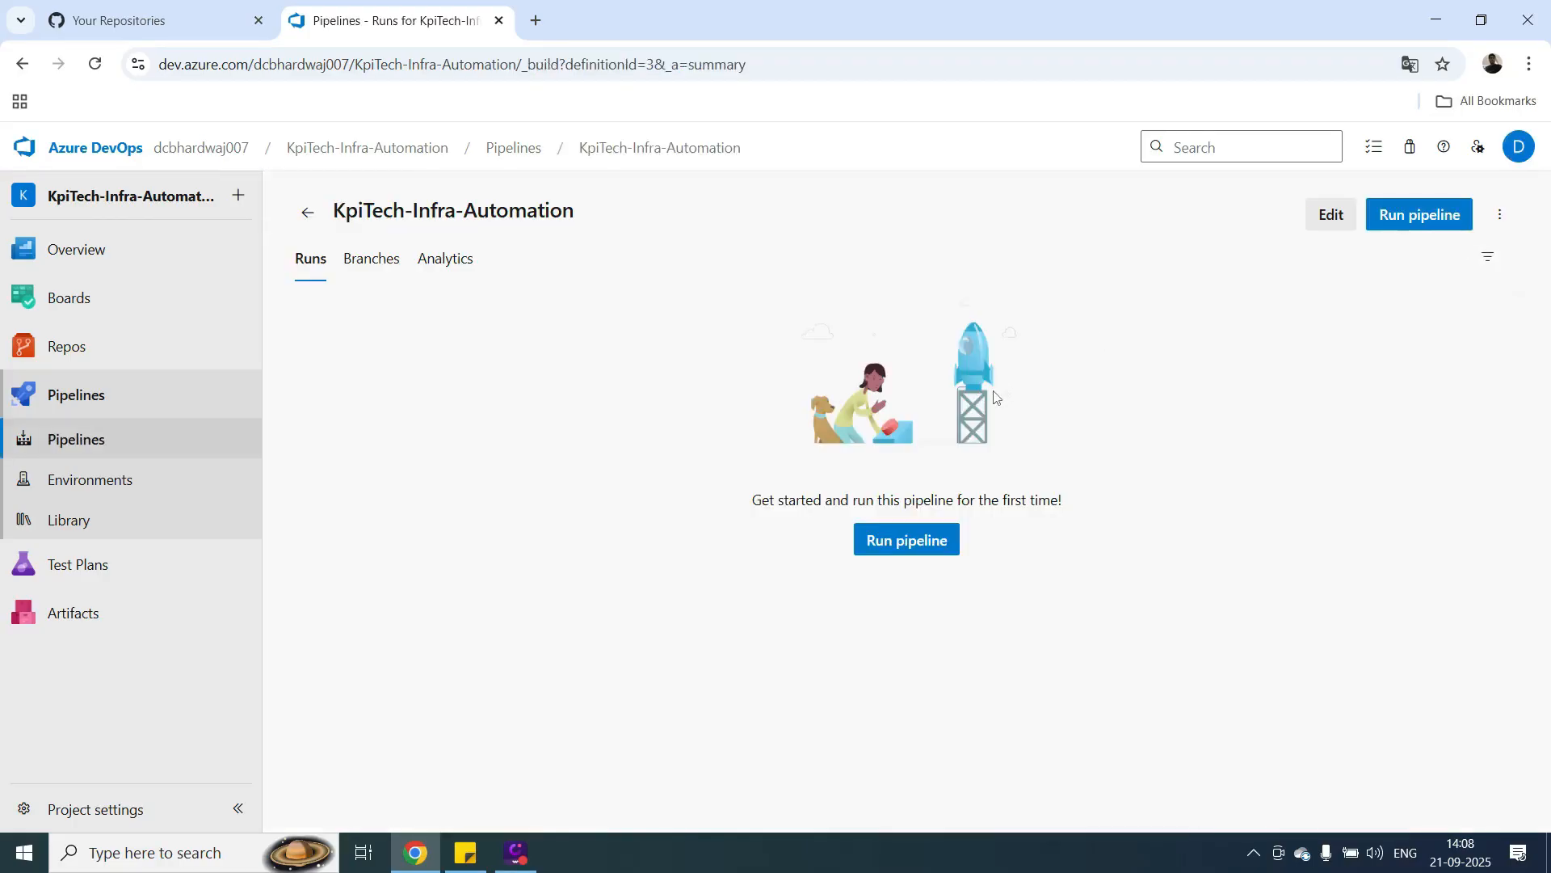
Rename the newly saved KpiTech-Infra-Automation pipeline as 2.infra-pipeline-deploy.yml.
{"action": "left_click", "coordinate": [308, 217]}
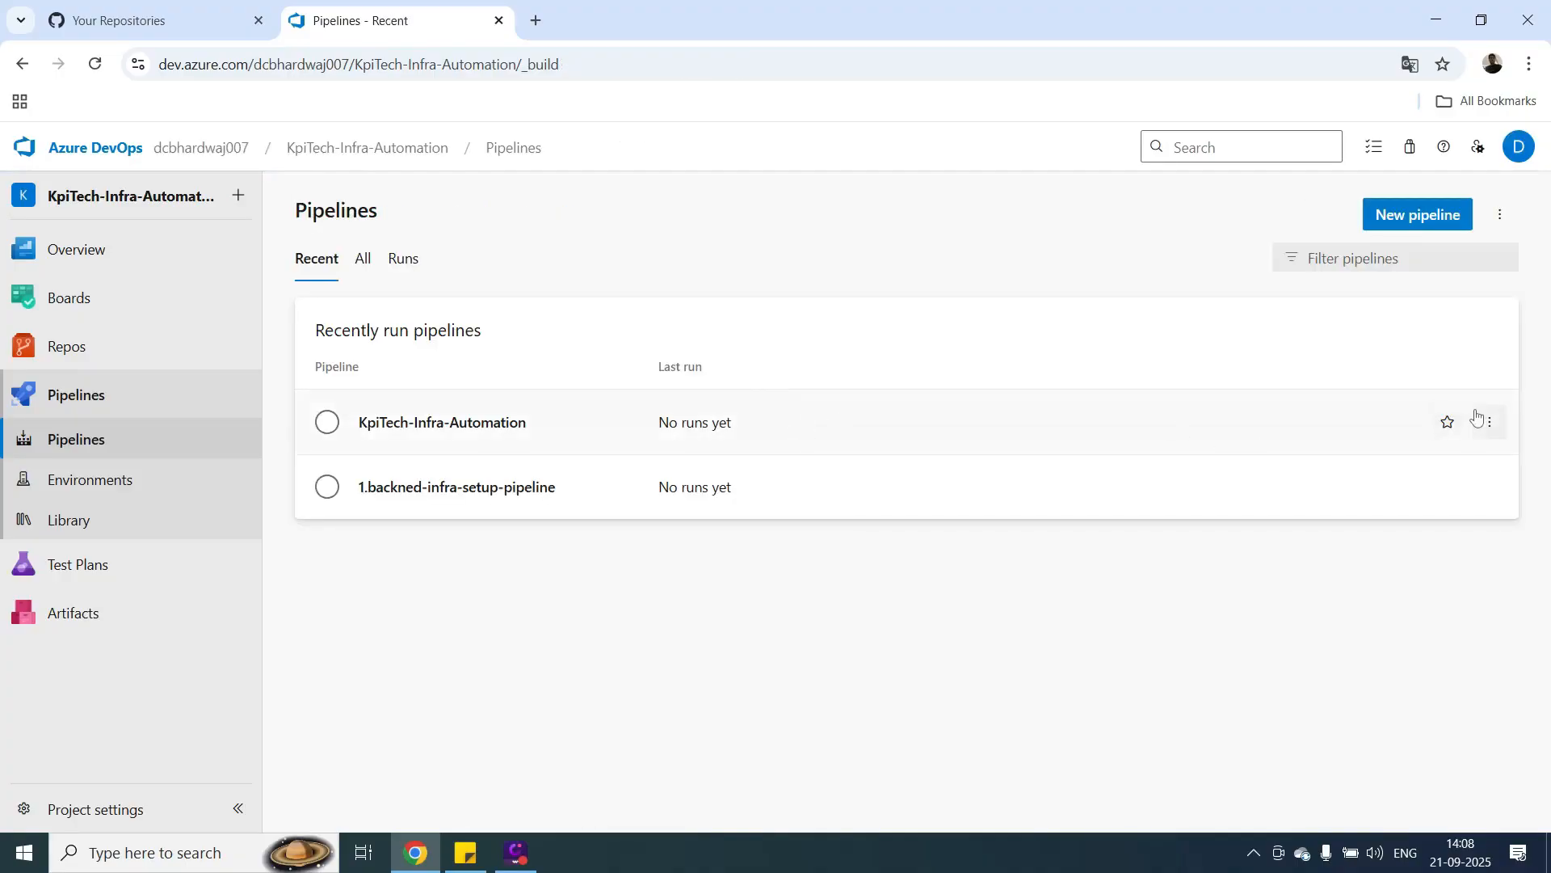
{"action": "left_click", "coordinate": [1357, 562]}
{"action": "triple_click", "coordinate": [758, 455]}
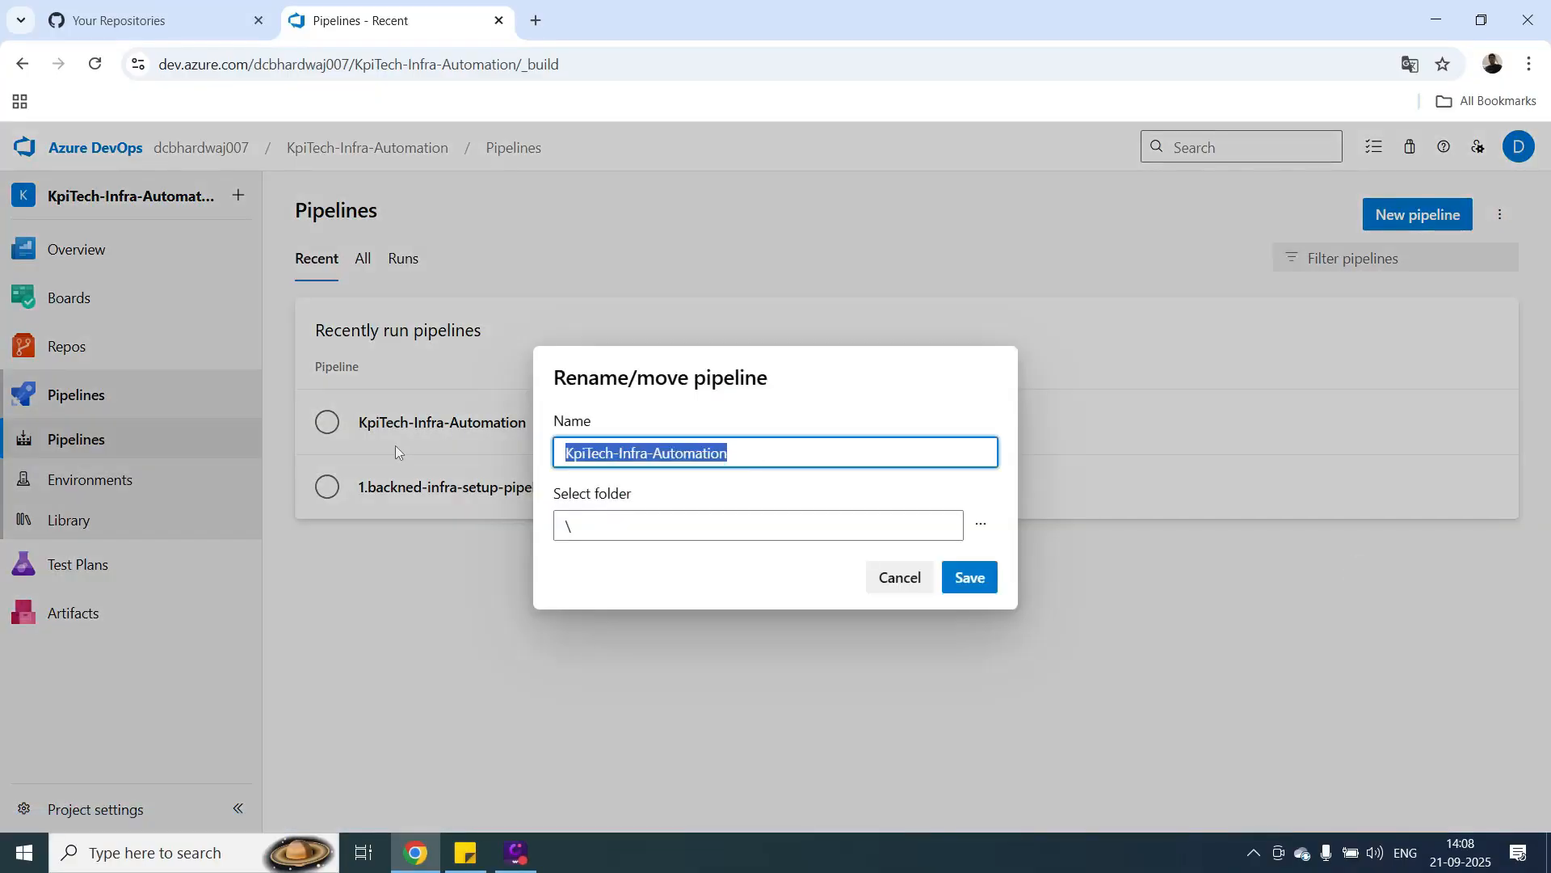
{"action": "key", "text": "BackSpace"}
{"action": "key", "text": "ctrl+v"}
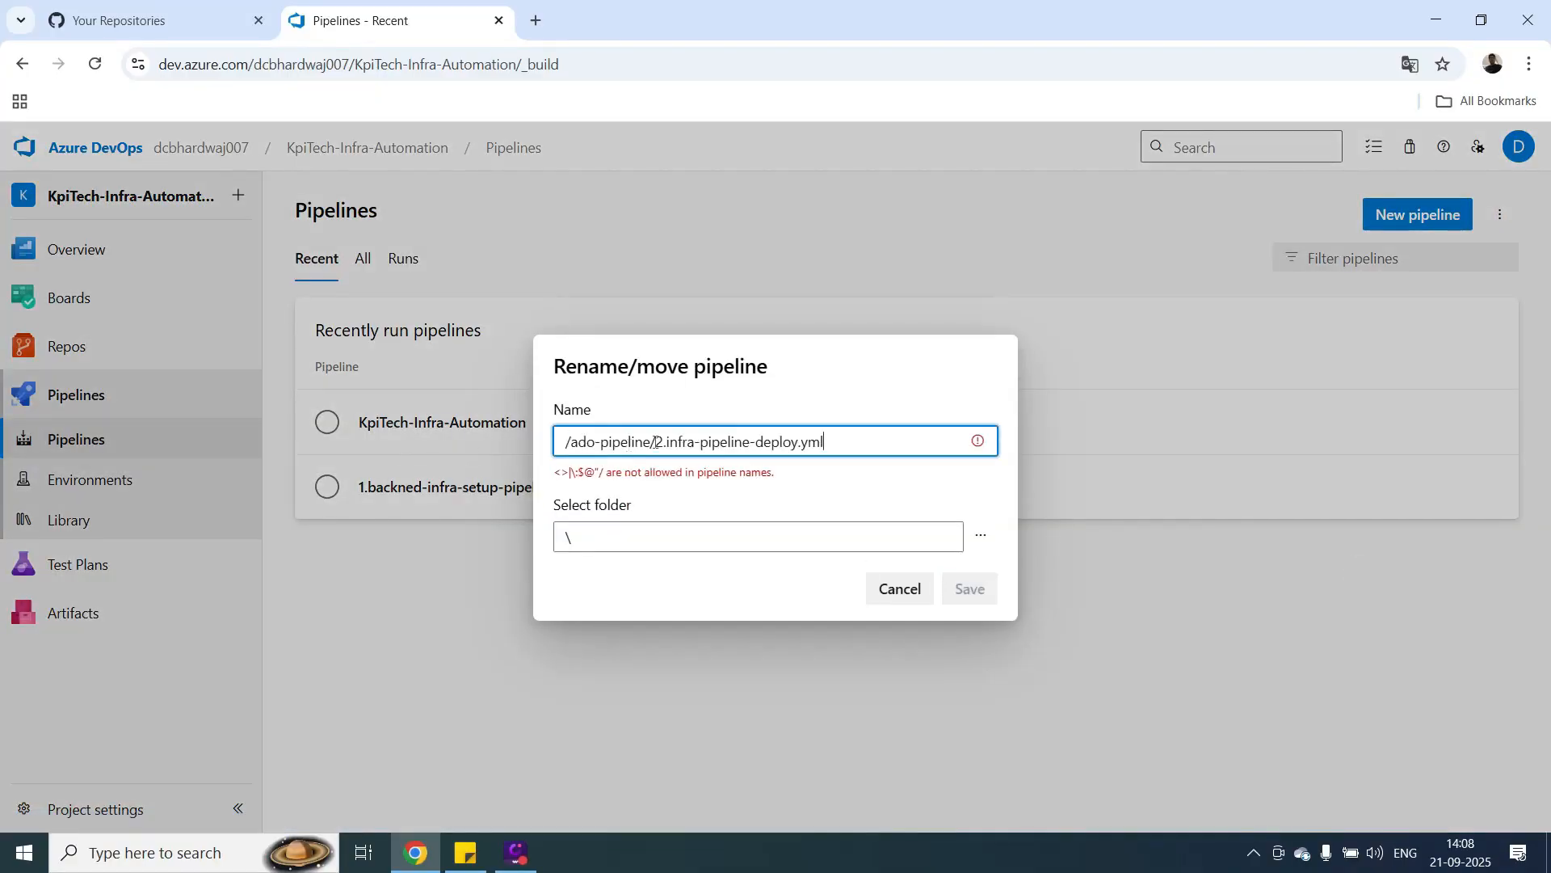
{"action": "left_click_drag", "start_coordinate": [657, 441], "coordinate": [371, 433]}
{"action": "key", "text": "BackSpace"}
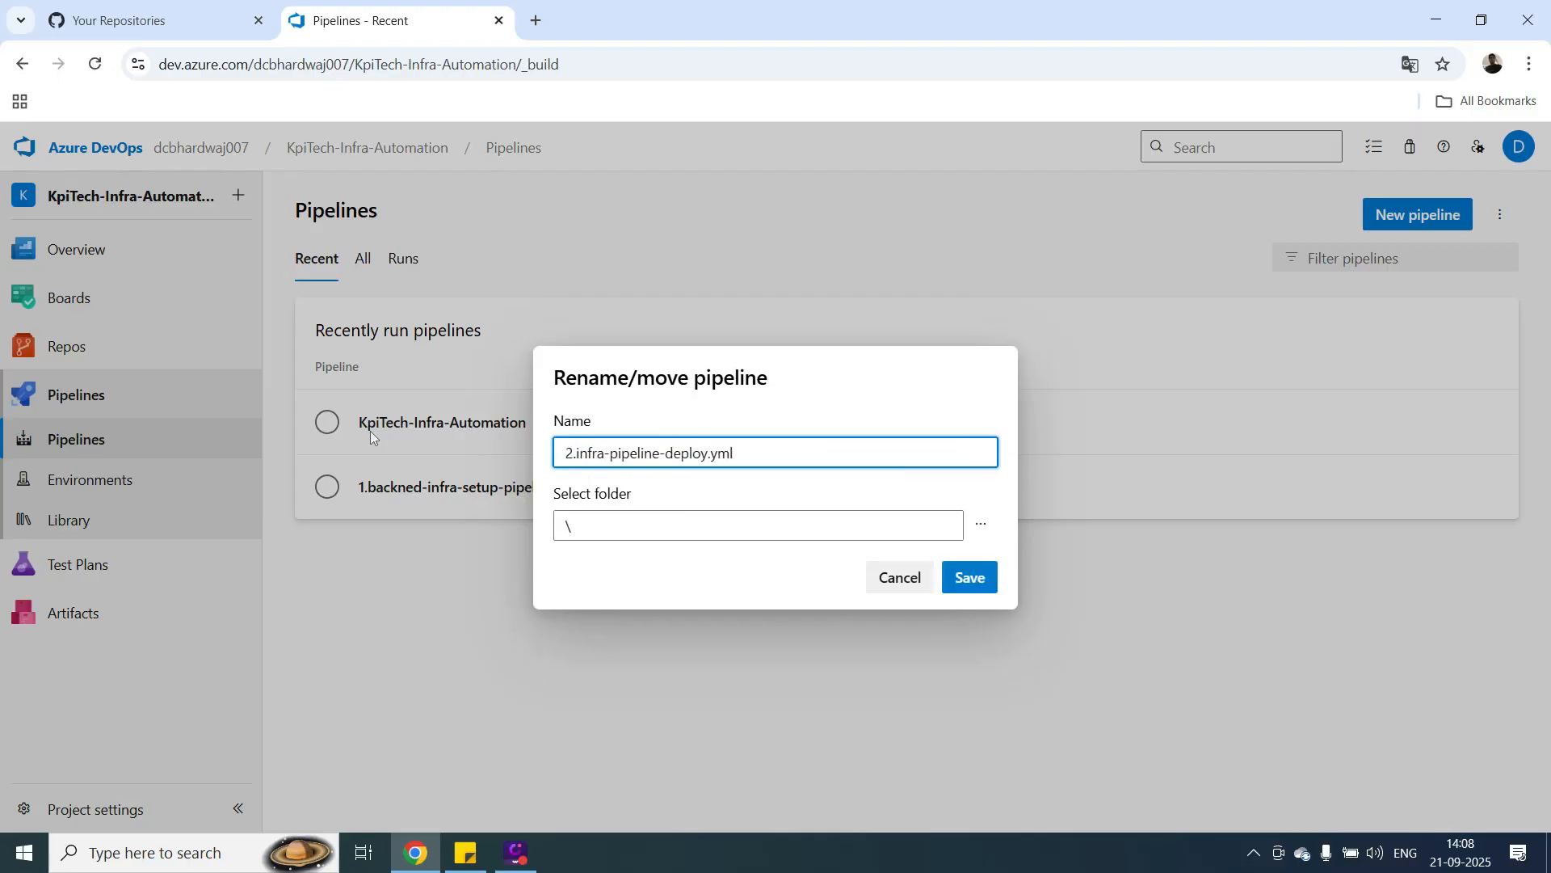
{"action": "left_click", "coordinate": [983, 582]}
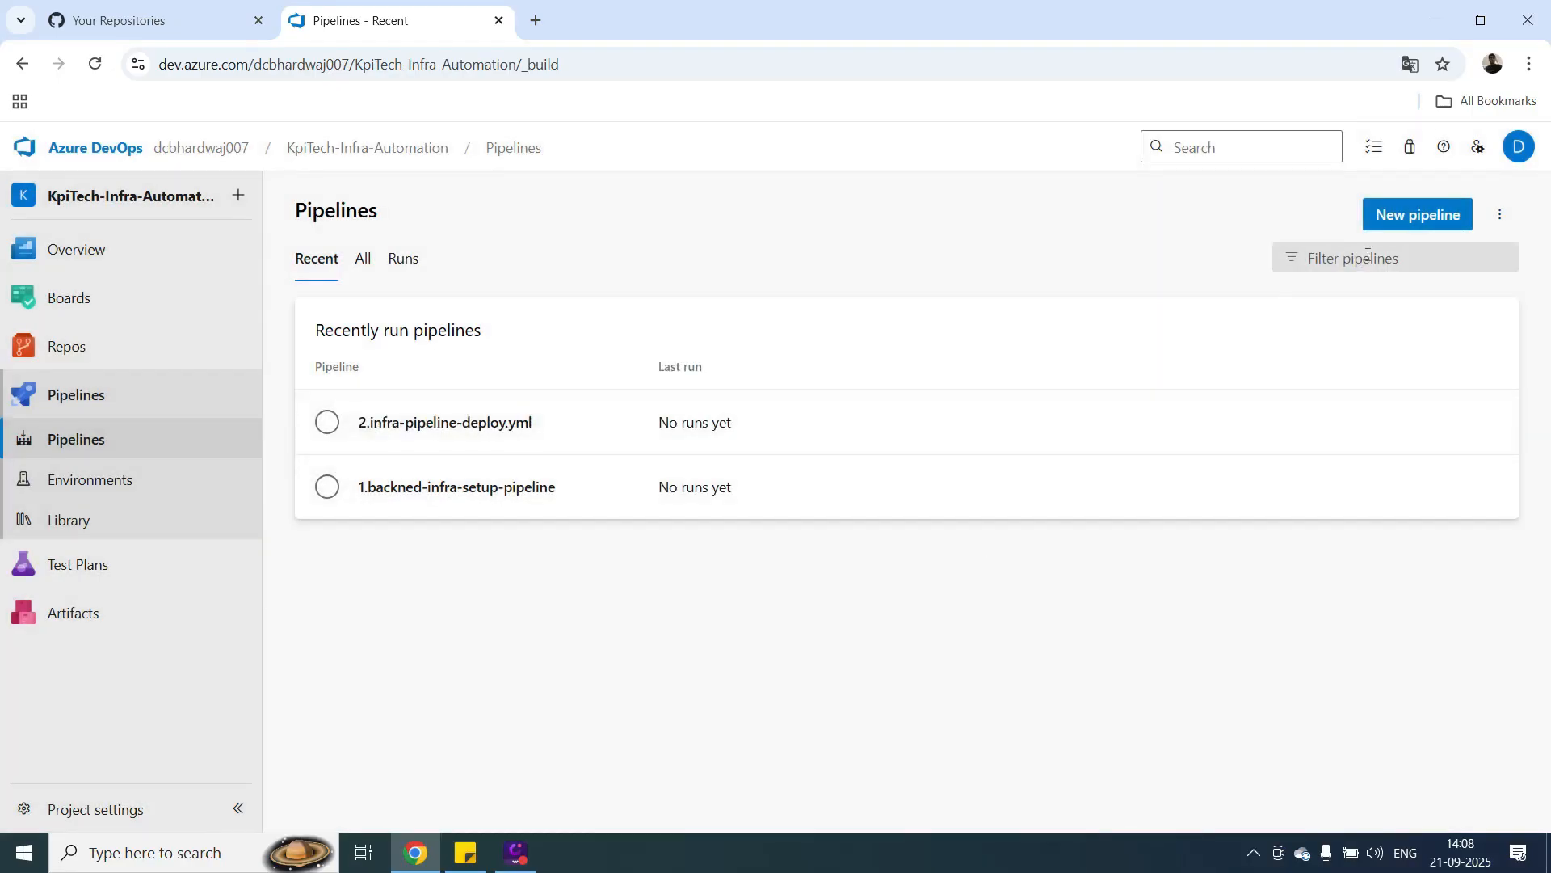
Start another new pipeline using Azure Repos Git and the KpiTech-Infra-Automation repository.
{"action": "left_click", "coordinate": [1411, 216]}
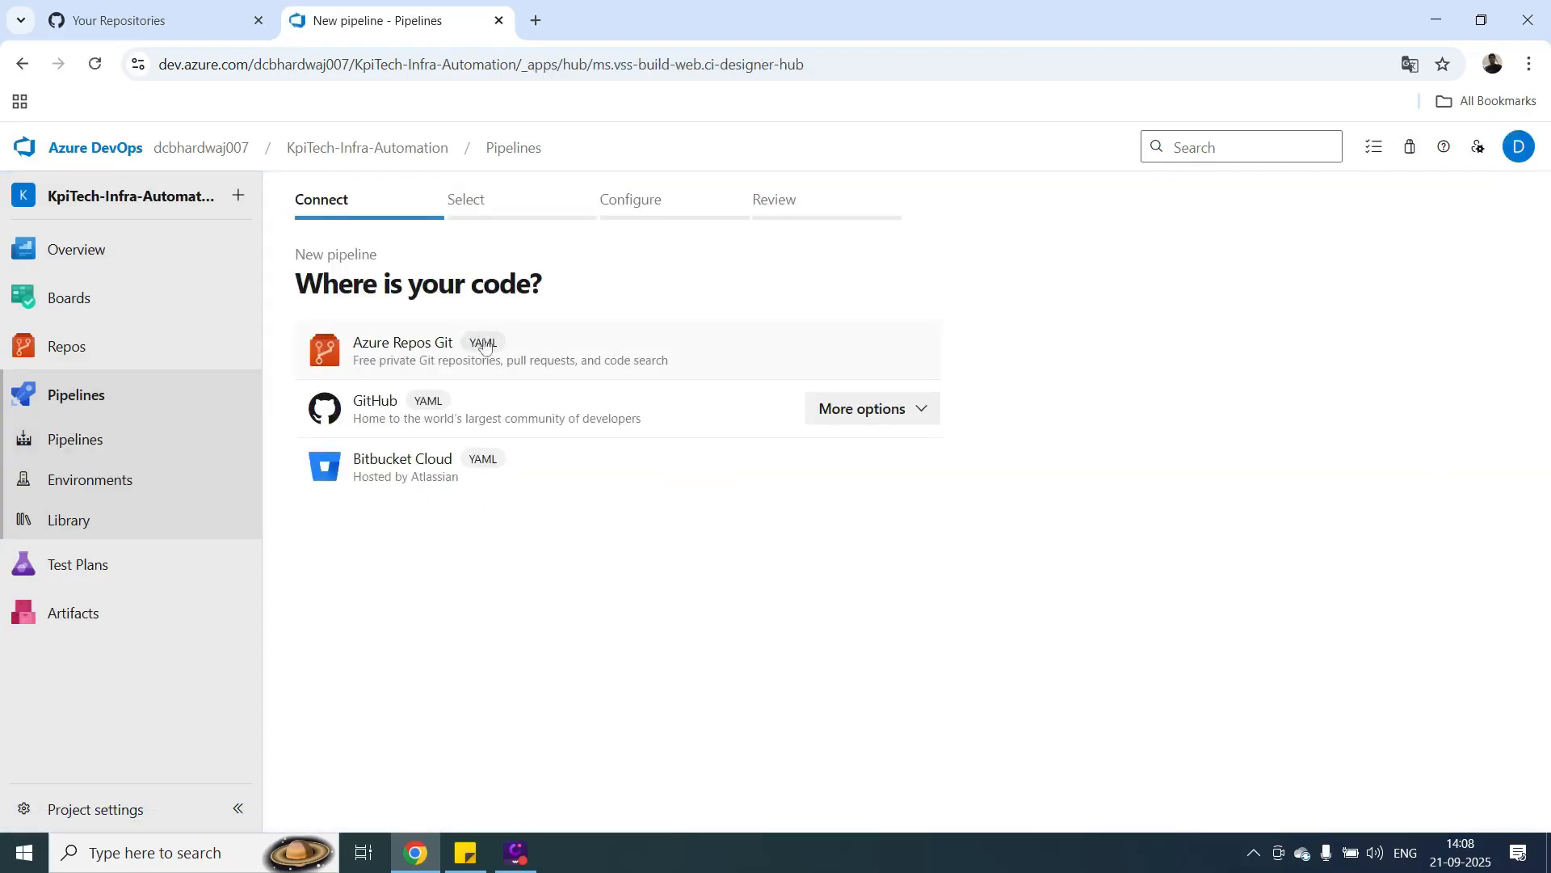
{"action": "left_click", "coordinate": [424, 360]}
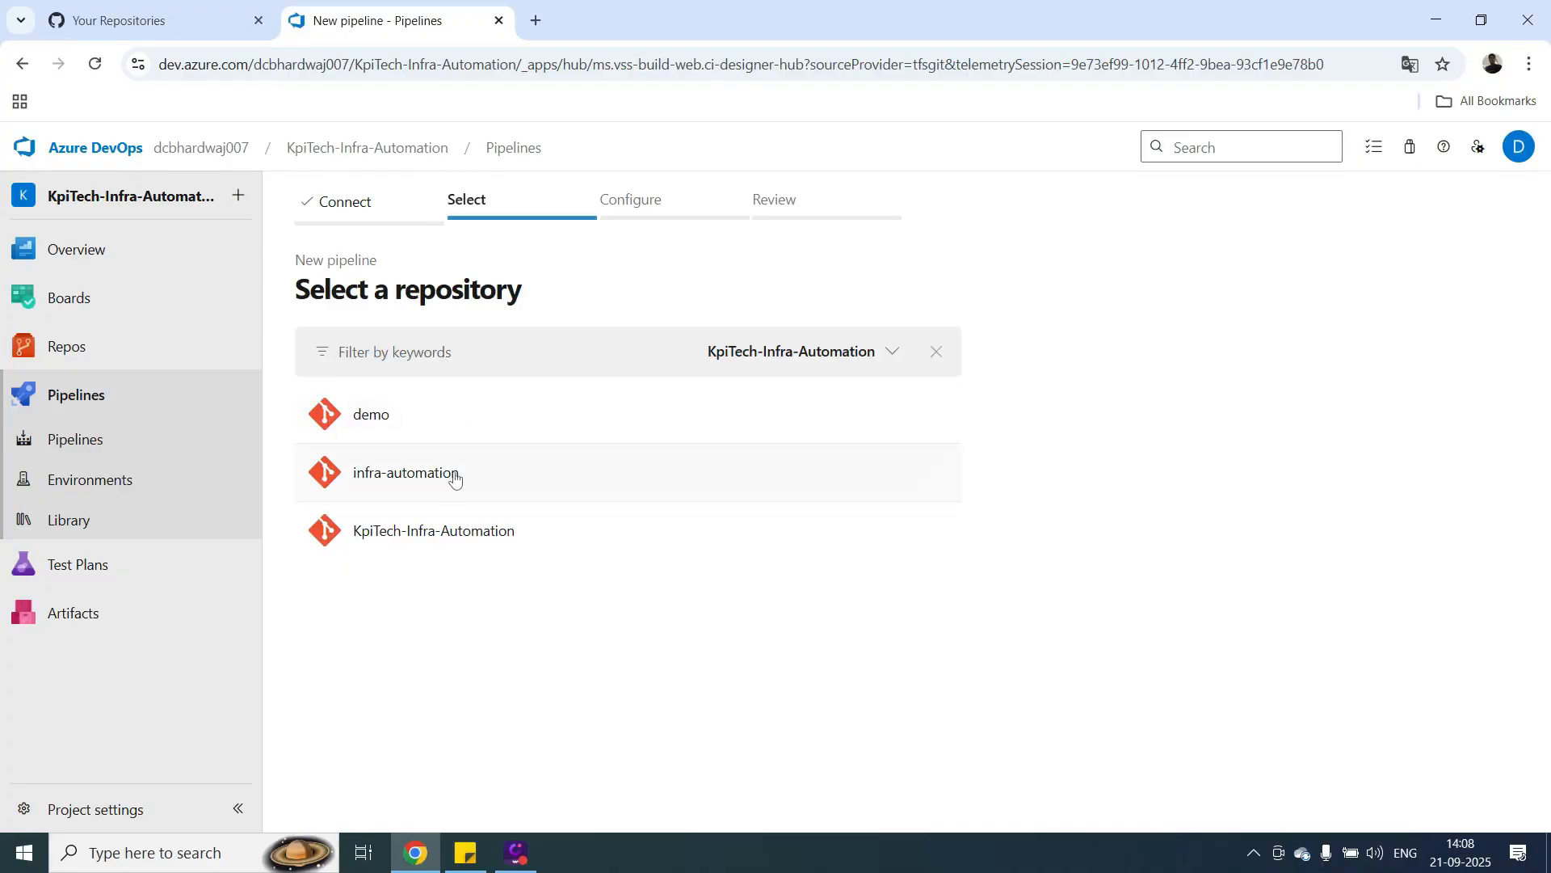
{"action": "left_click", "coordinate": [437, 530]}
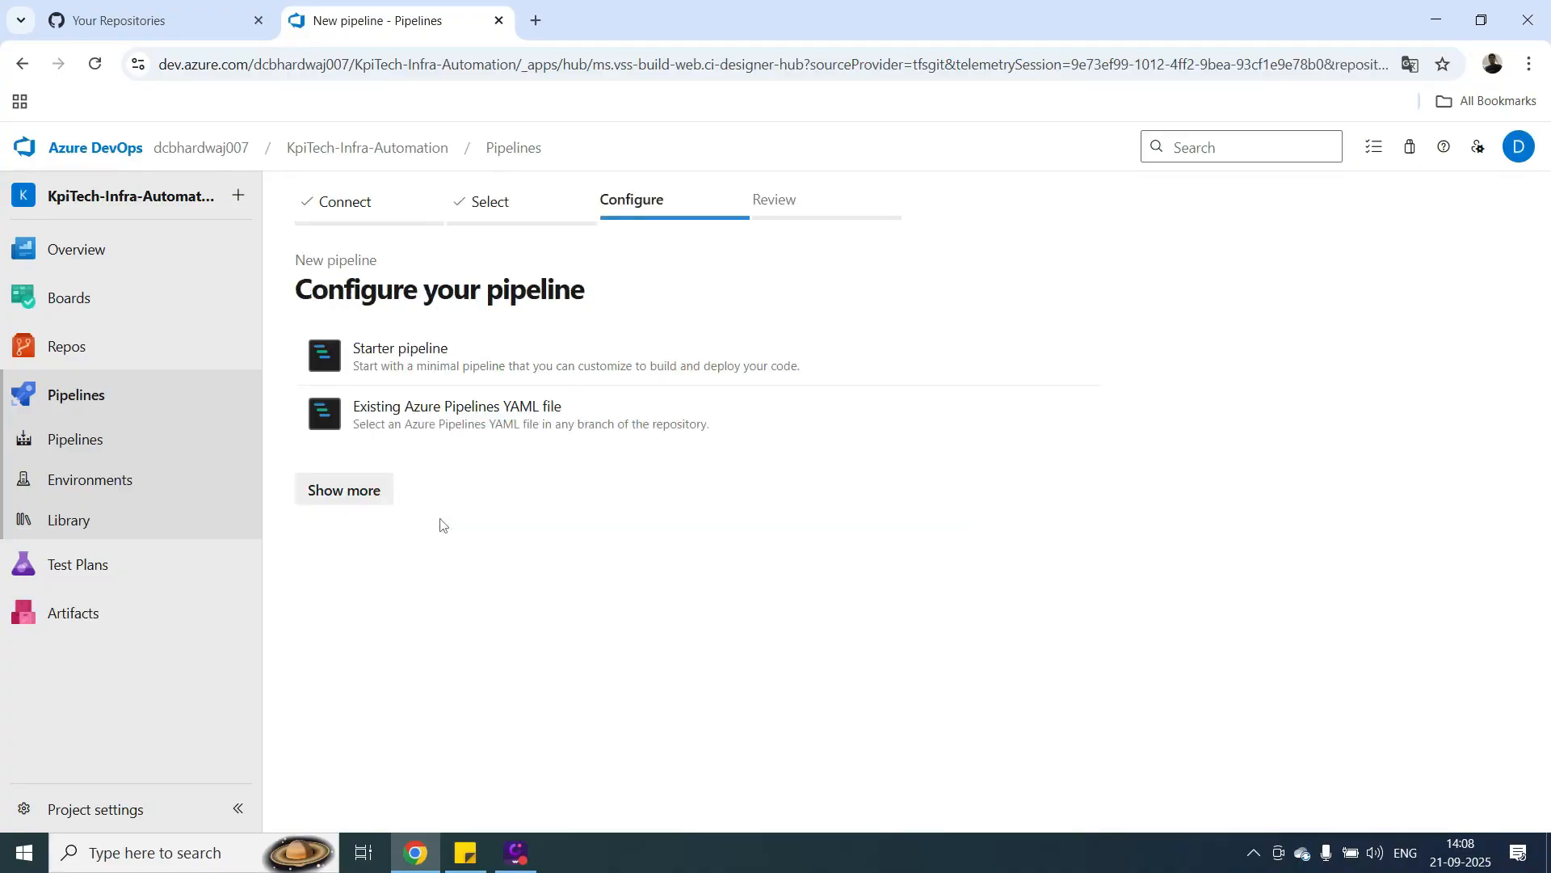
Base the pipeline on the existing master-branch file /ado-pipeline/3.infra-pipeline-destroy.yml, copy that path, and save the pipeline without running it.
{"action": "left_click", "coordinate": [486, 415]}
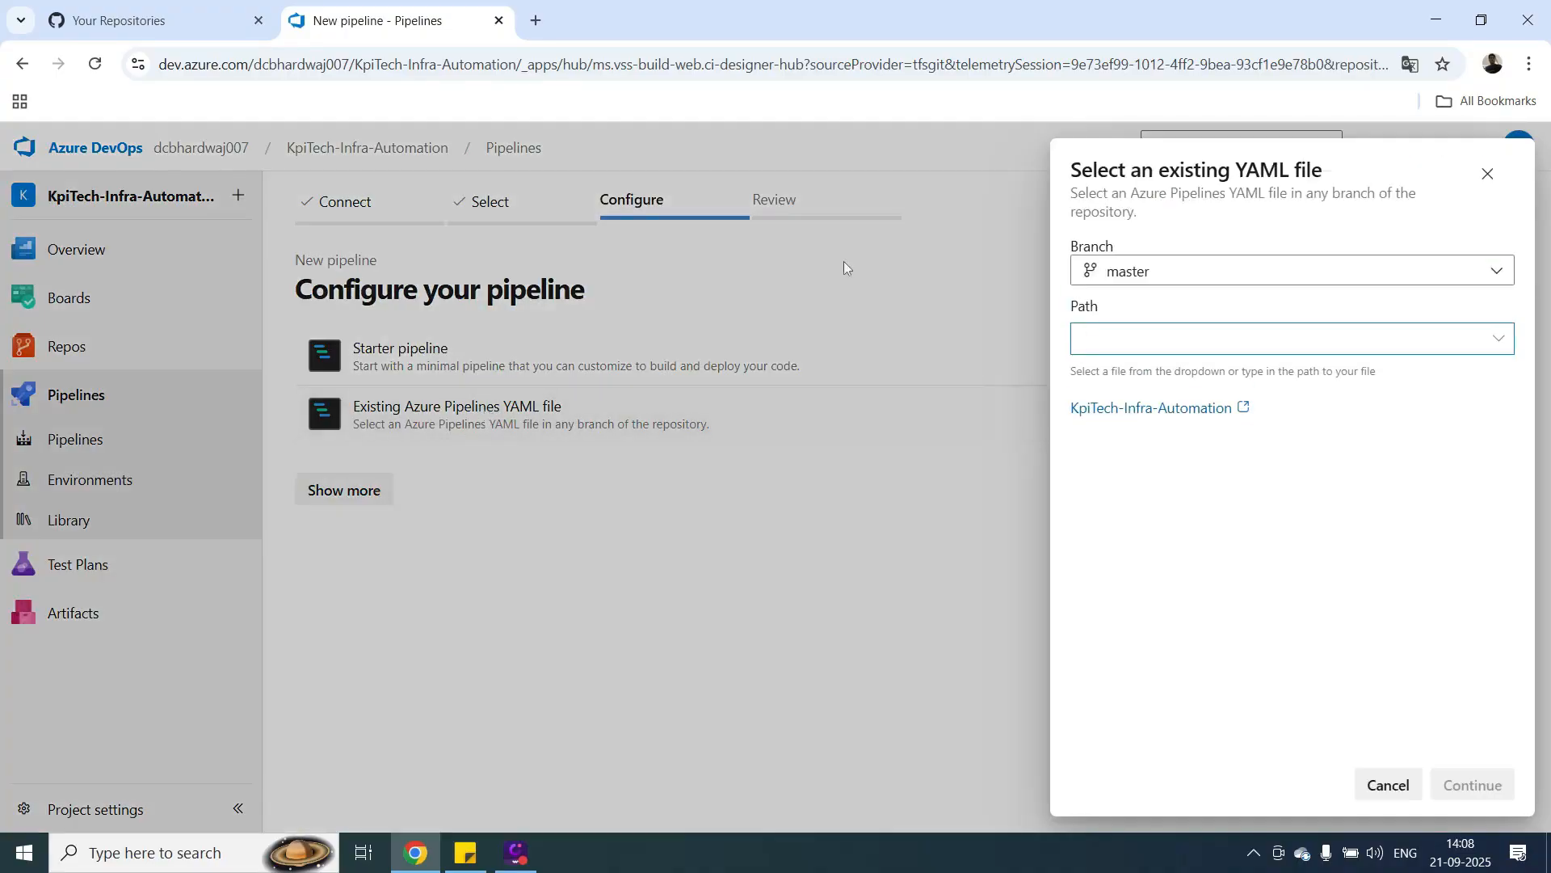
{"action": "left_click", "coordinate": [1499, 342]}
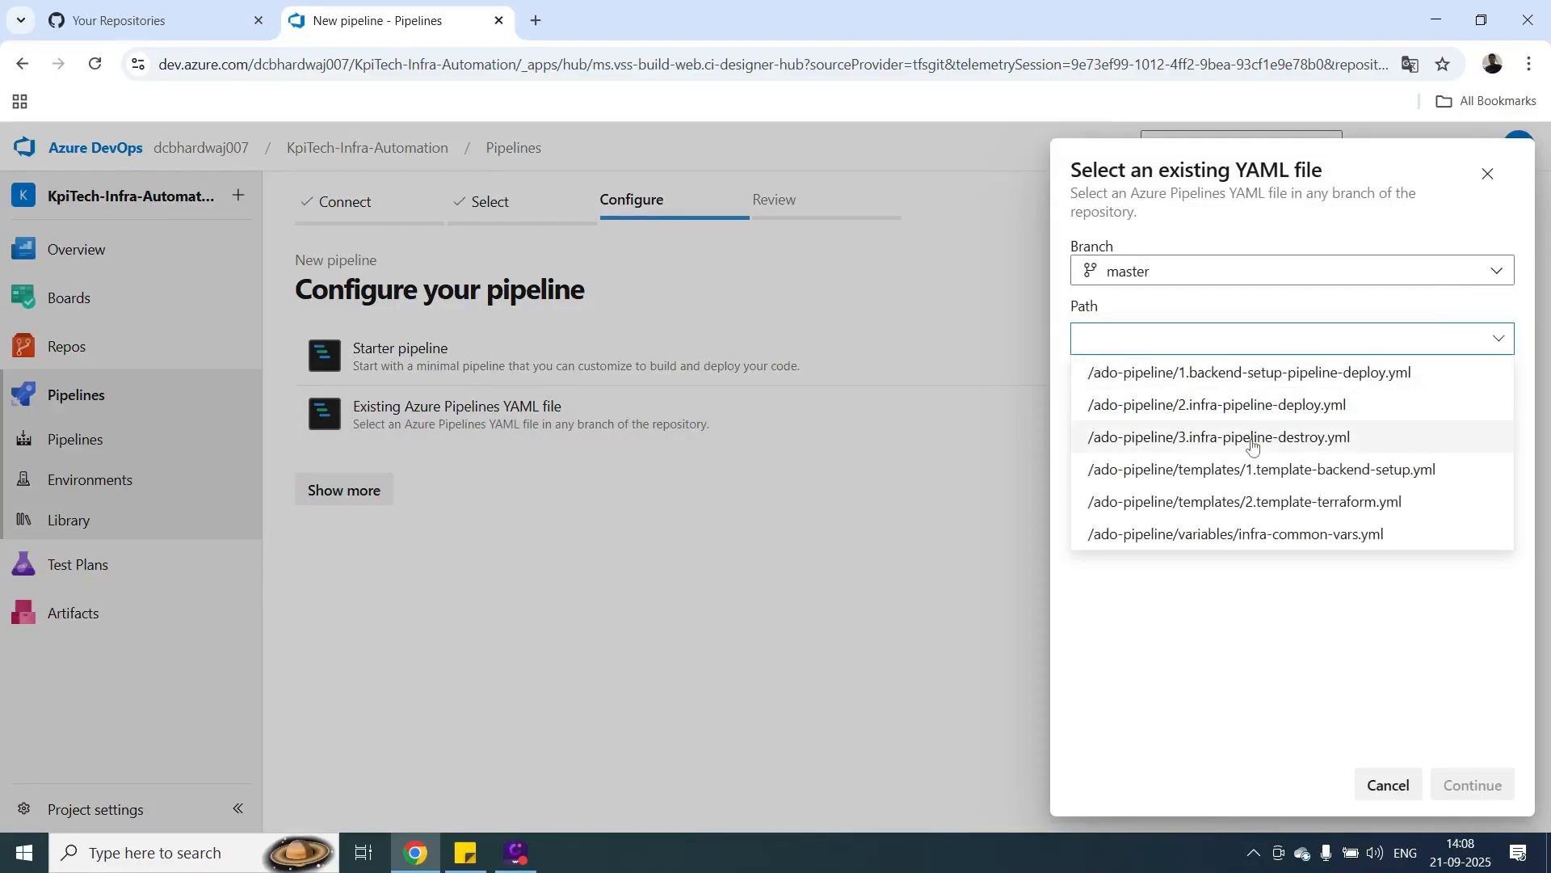
{"action": "left_click", "coordinate": [1252, 440]}
{"action": "triple_click", "coordinate": [1355, 344]}
{"action": "key", "text": "ctrl+c"}
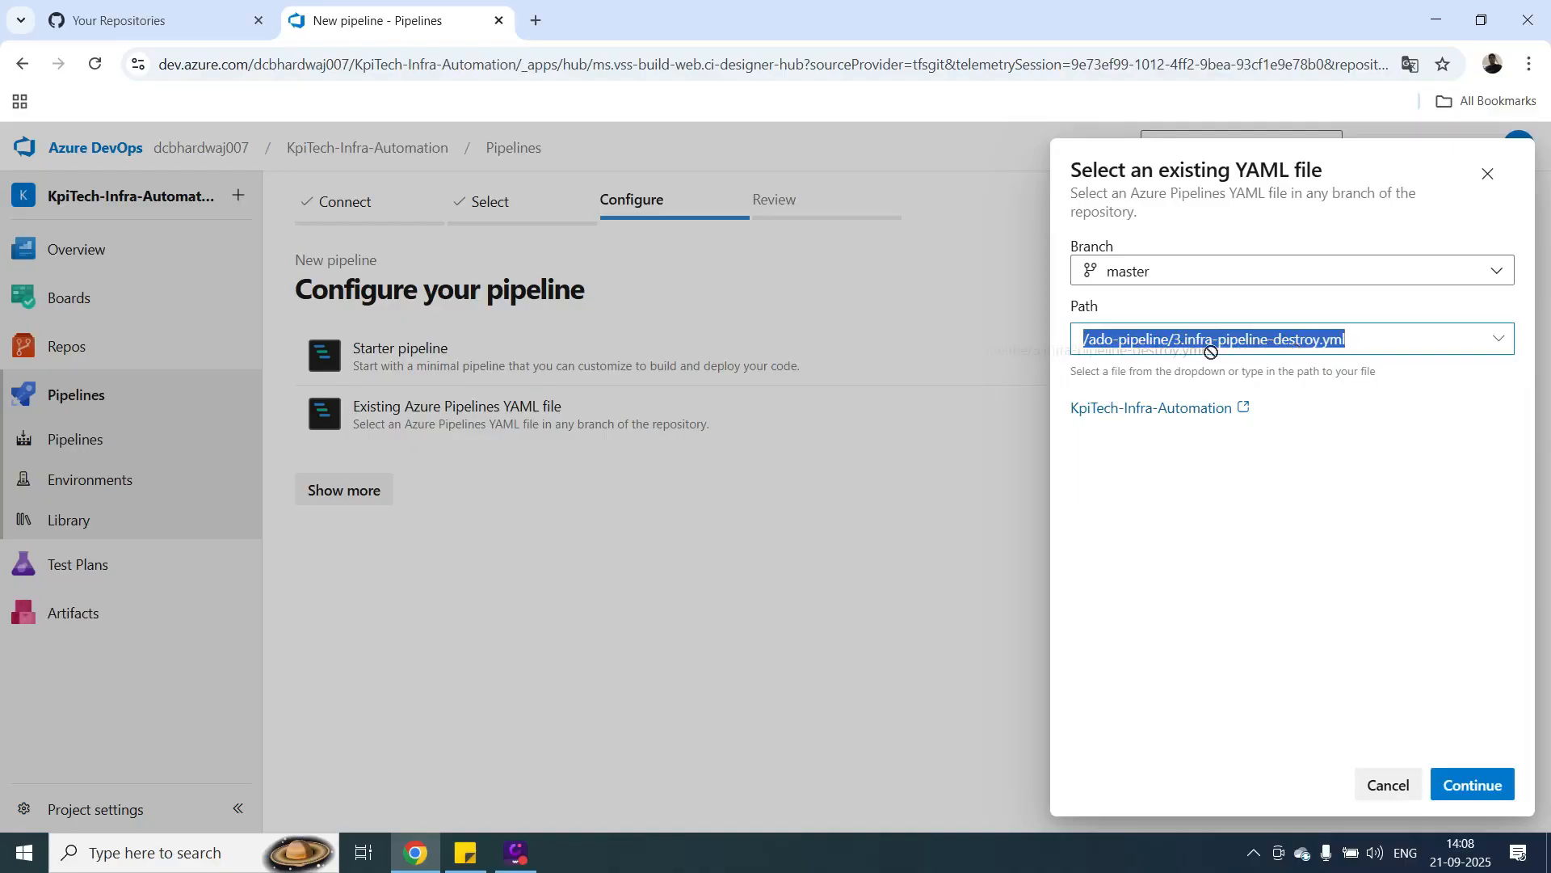
{"action": "left_click", "coordinate": [1474, 786]}
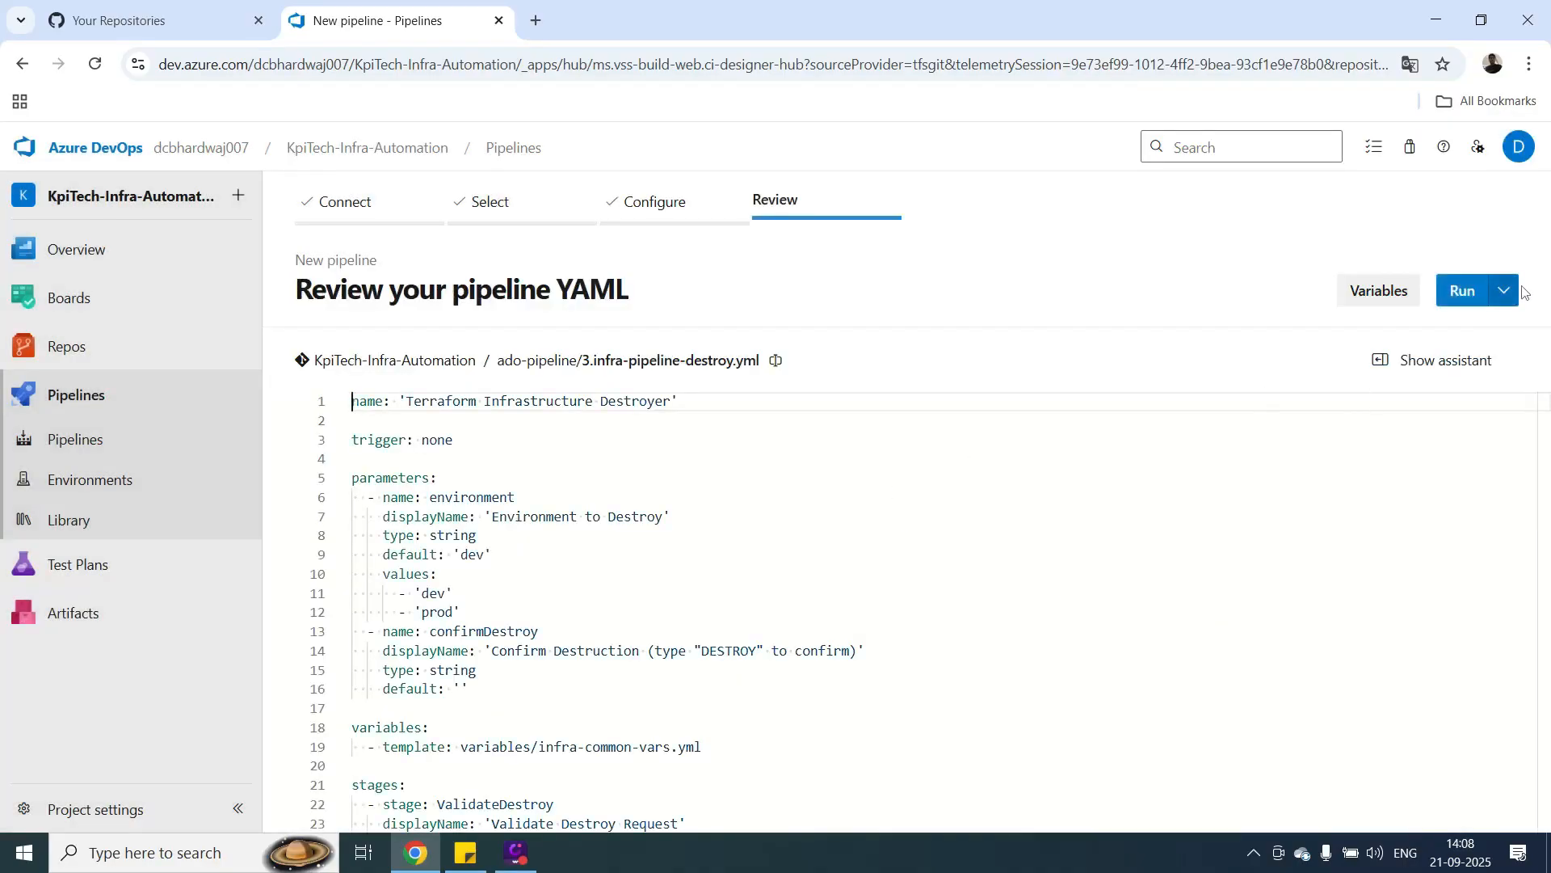
{"action": "left_click", "coordinate": [1505, 296]}
{"action": "left_click", "coordinate": [1385, 334]}
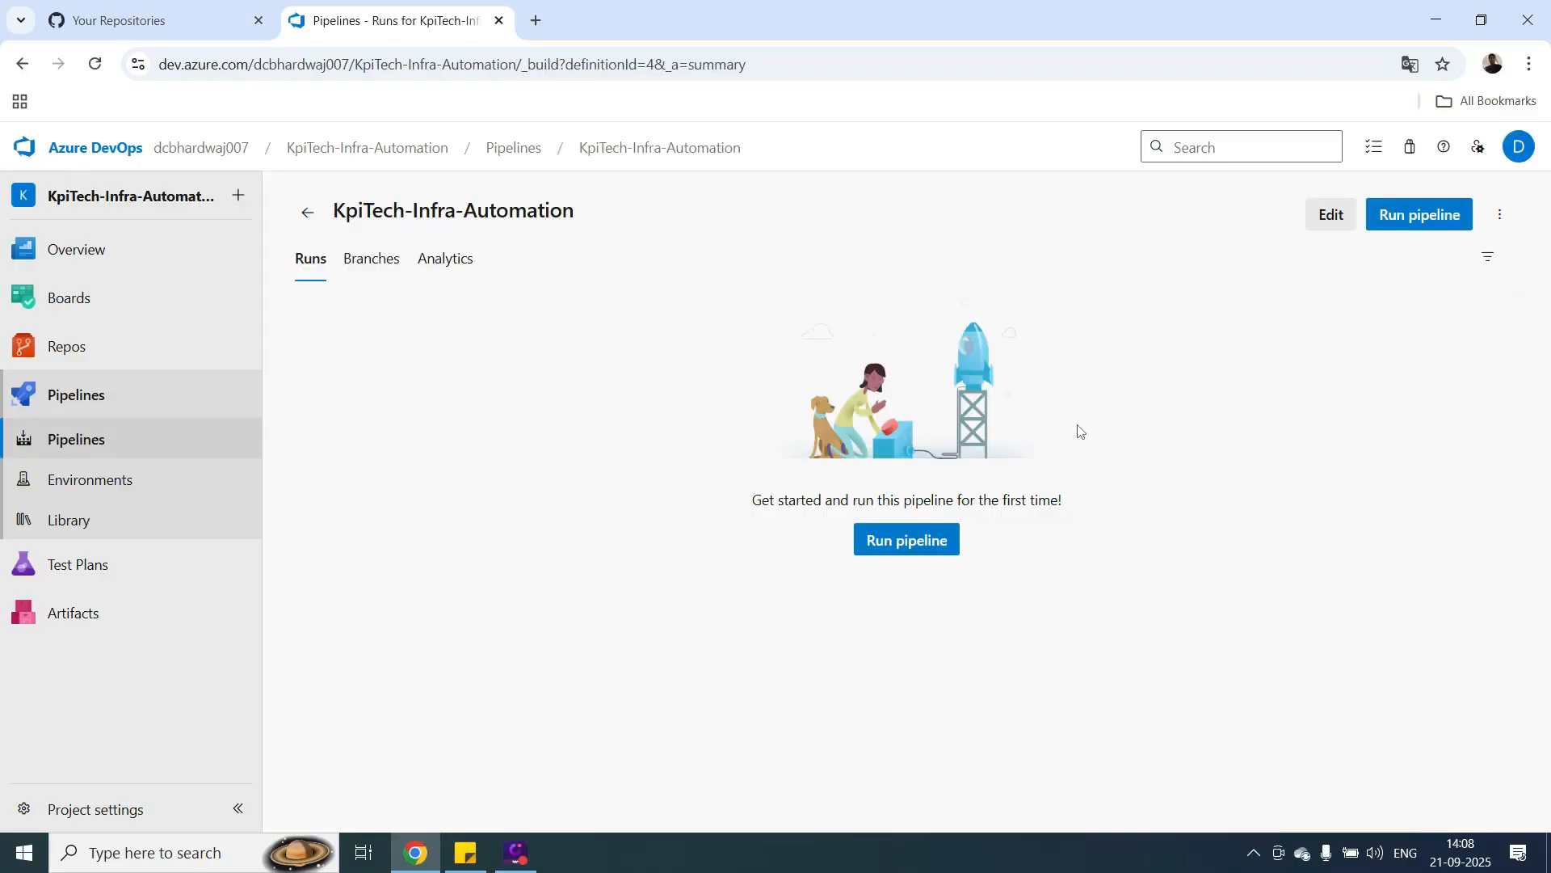
Rename the remaining KpiTech-Infra-Automation pipeline as 3.infra-pipeline-destroy.yml.
{"action": "left_click", "coordinate": [307, 213]}
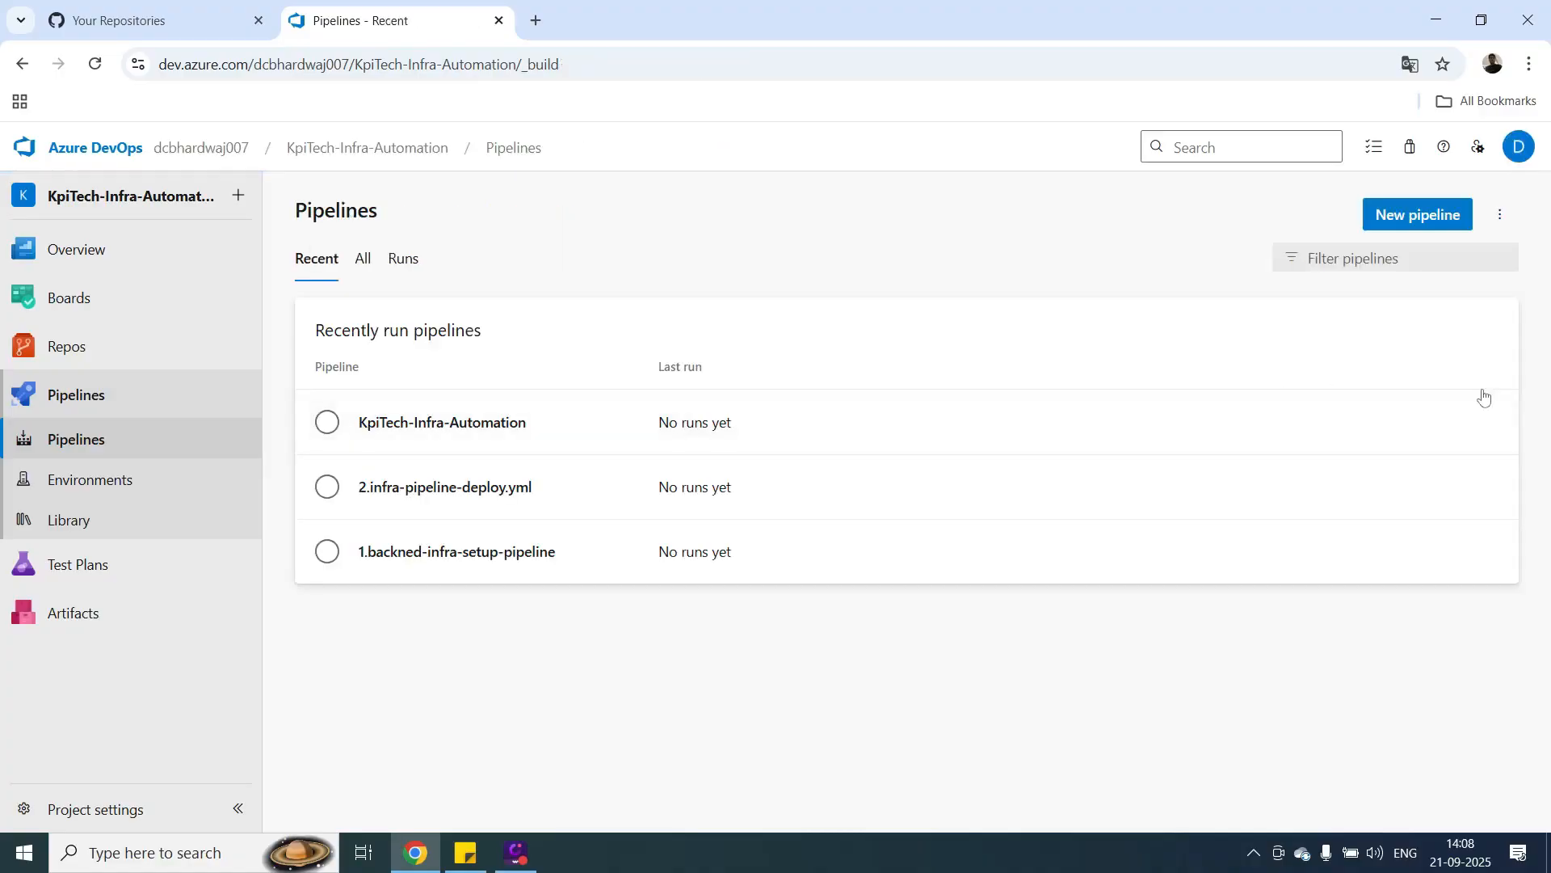
{"action": "left_click", "coordinate": [1490, 421]}
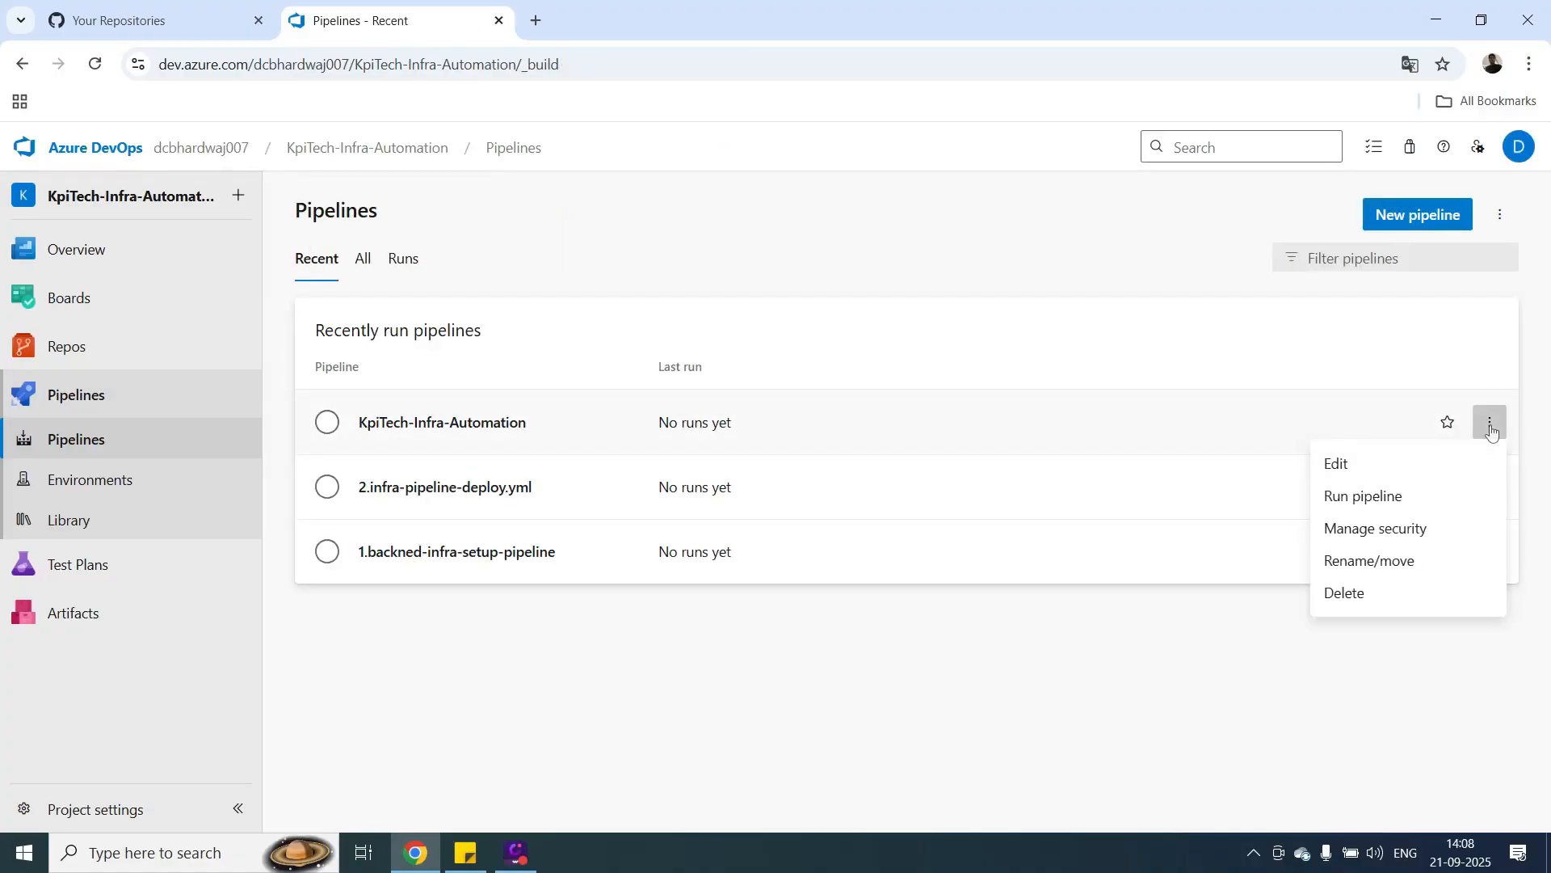
{"action": "left_click", "coordinate": [1365, 561]}
{"action": "triple_click", "coordinate": [747, 463]}
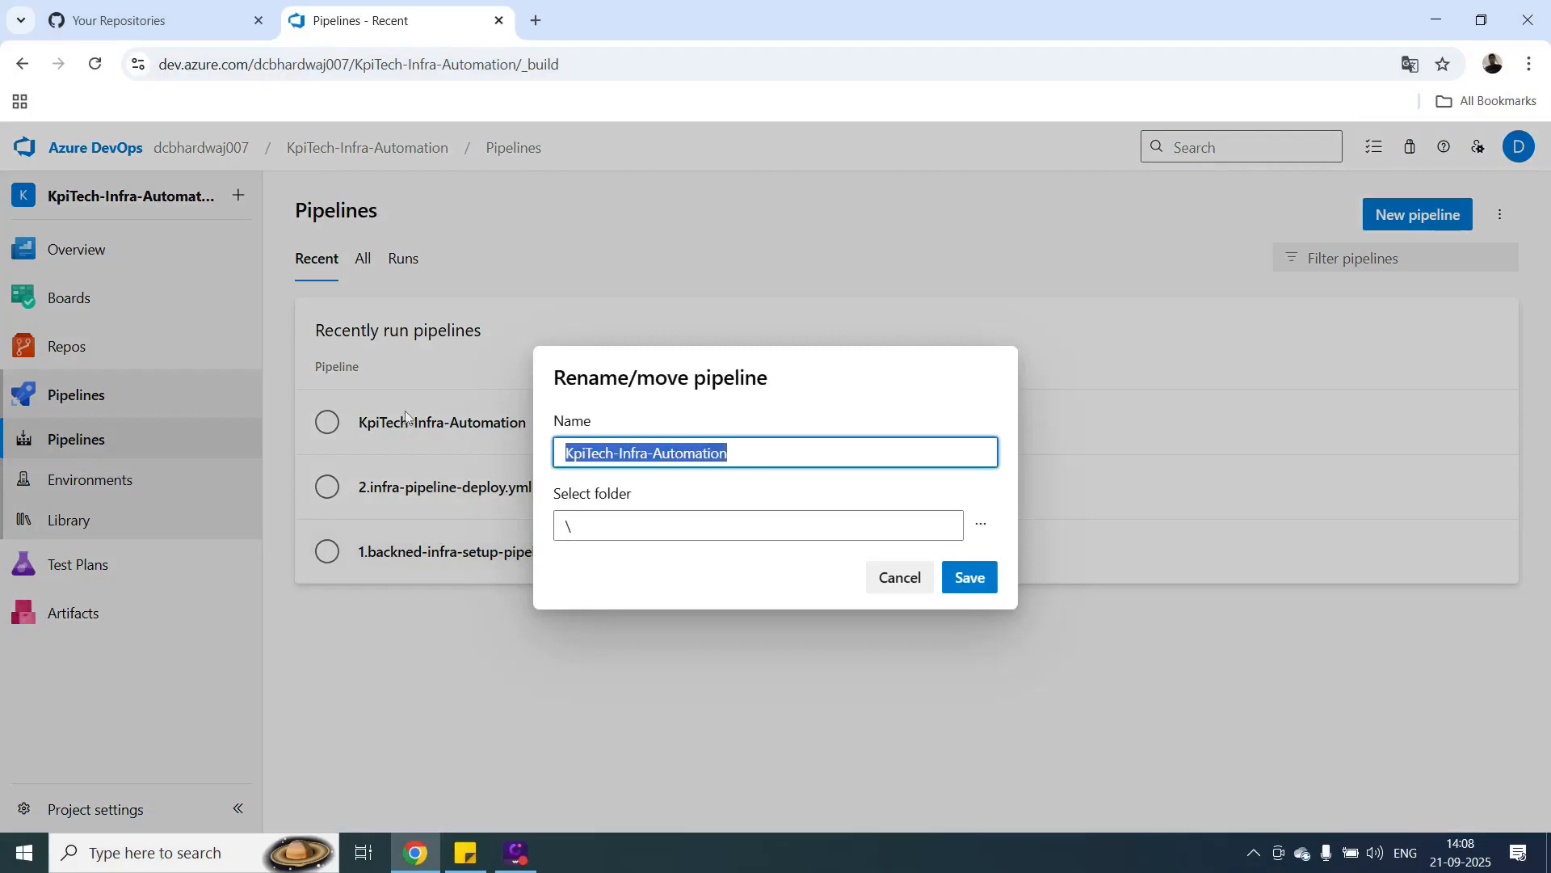
{"action": "key", "text": "BackSpace"}
{"action": "key", "text": "ctrl+v"}
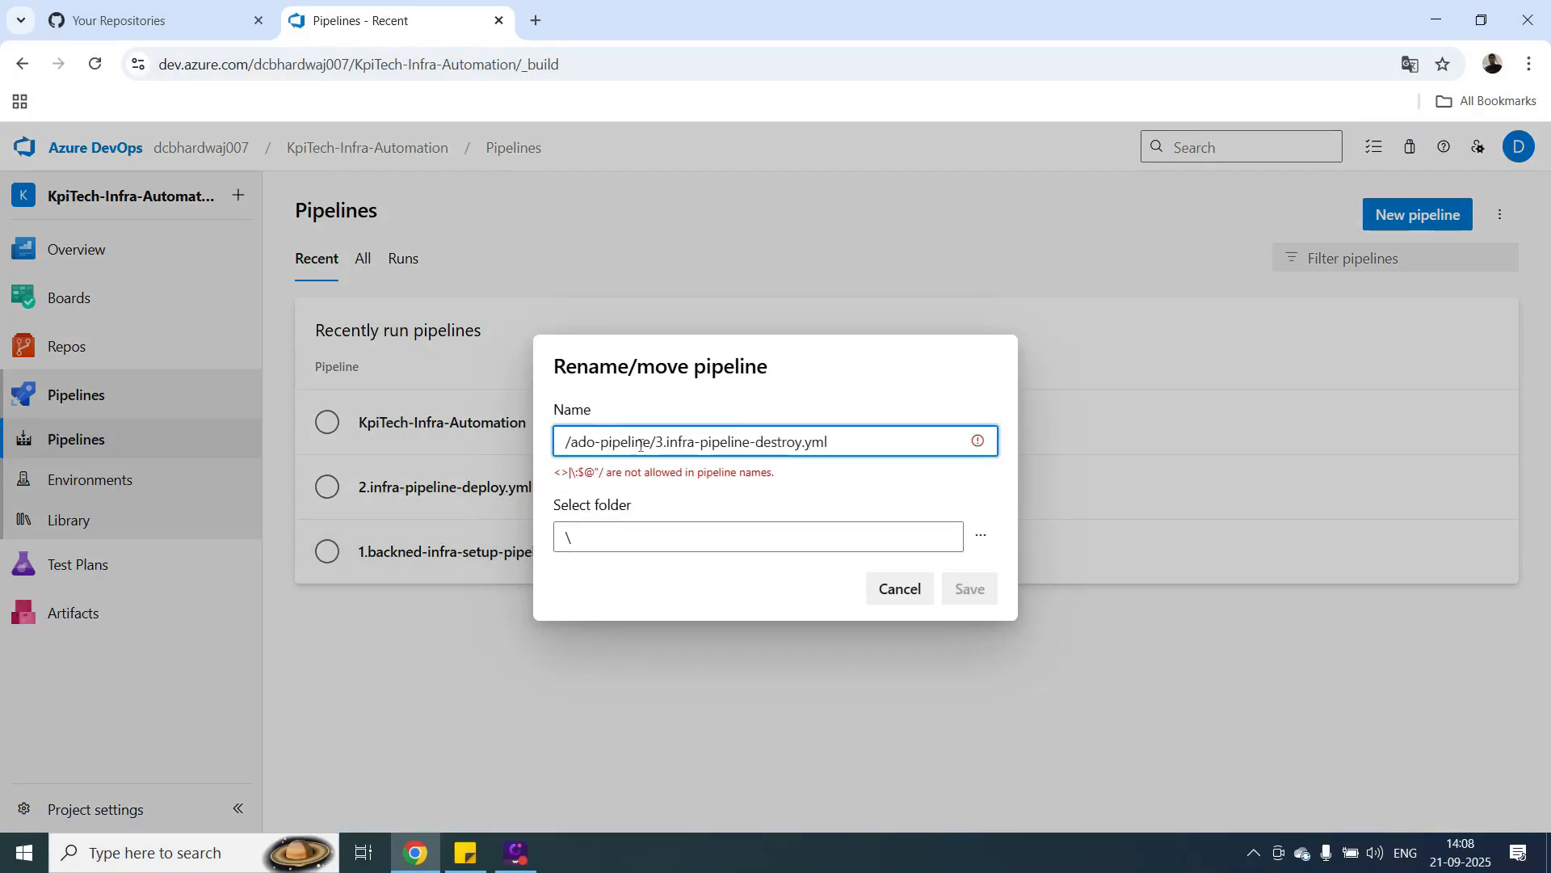
{"action": "left_click_drag", "start_coordinate": [659, 442], "coordinate": [565, 441]}
{"action": "key", "text": "BackSpace"}
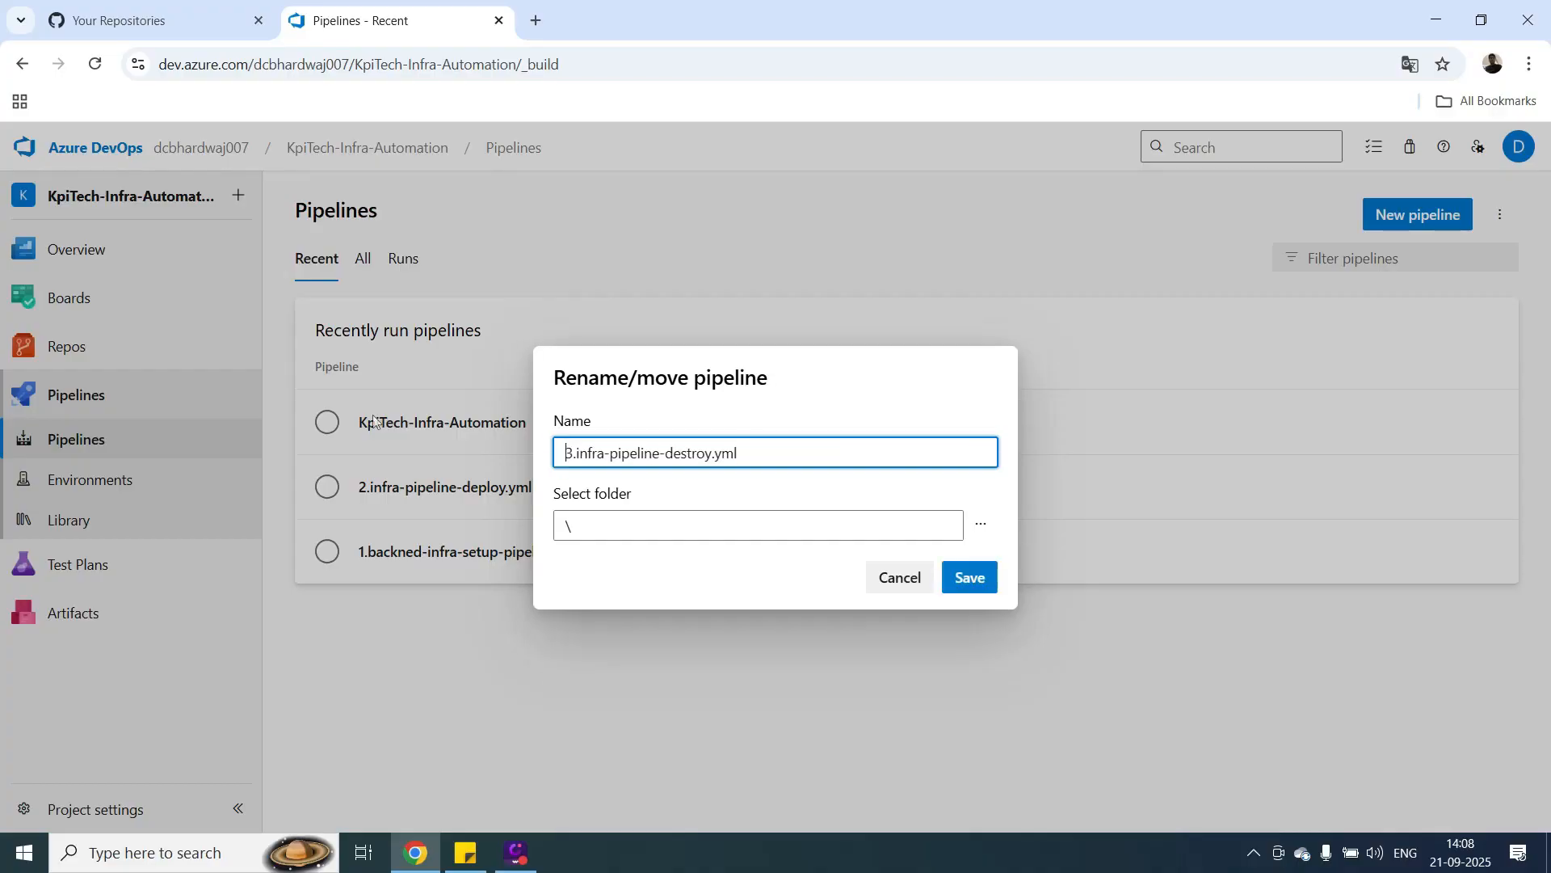
{"action": "left_click", "coordinate": [957, 587]}
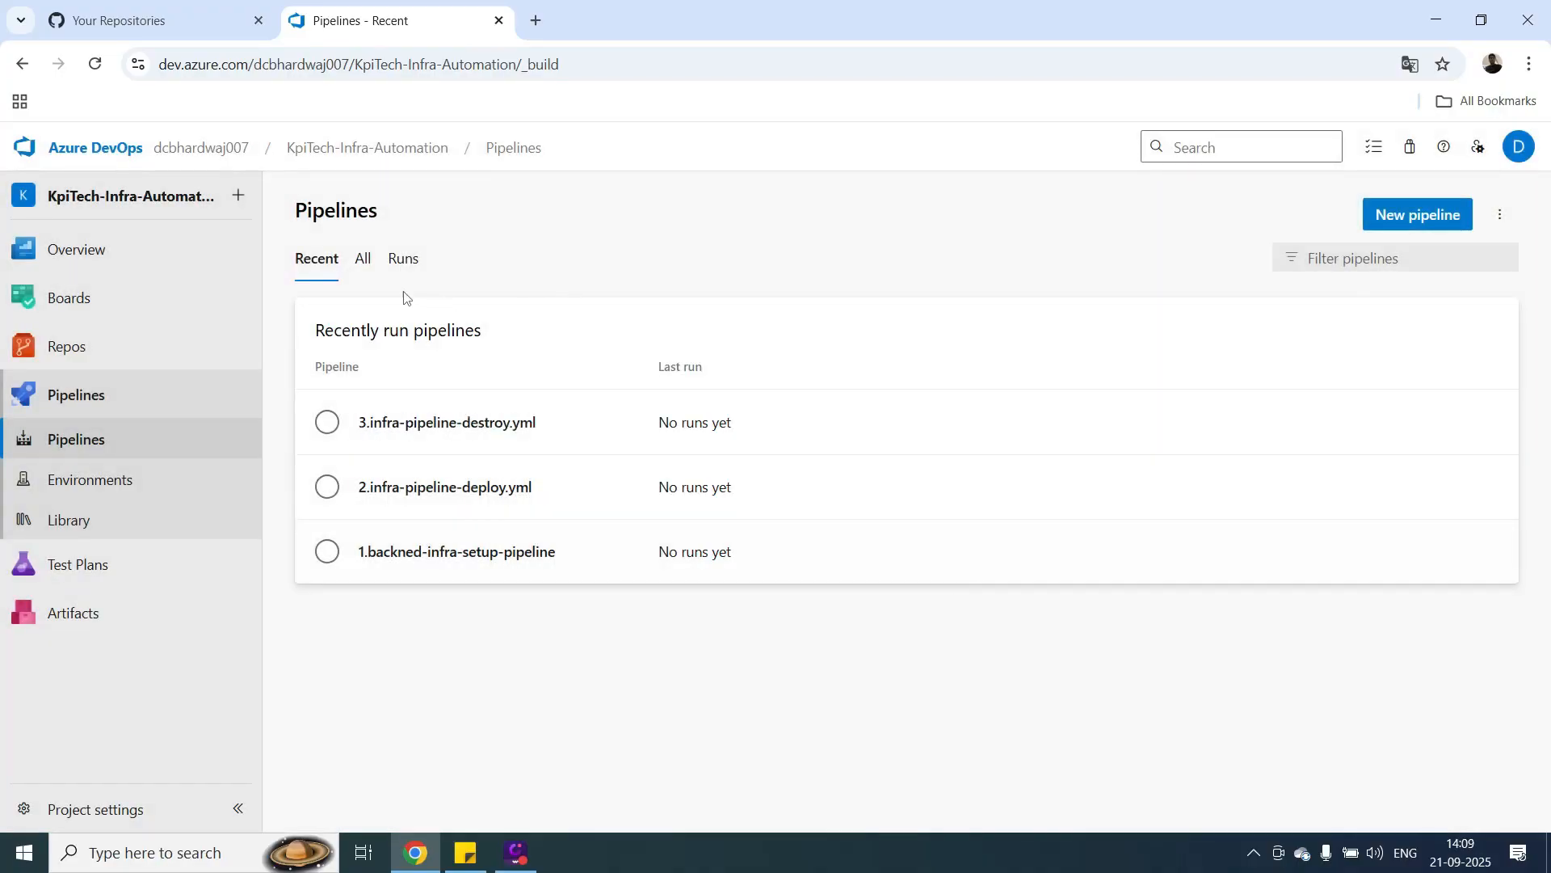
Create a folder named infra in the list of all pipelines.
{"action": "left_click", "coordinate": [370, 263]}
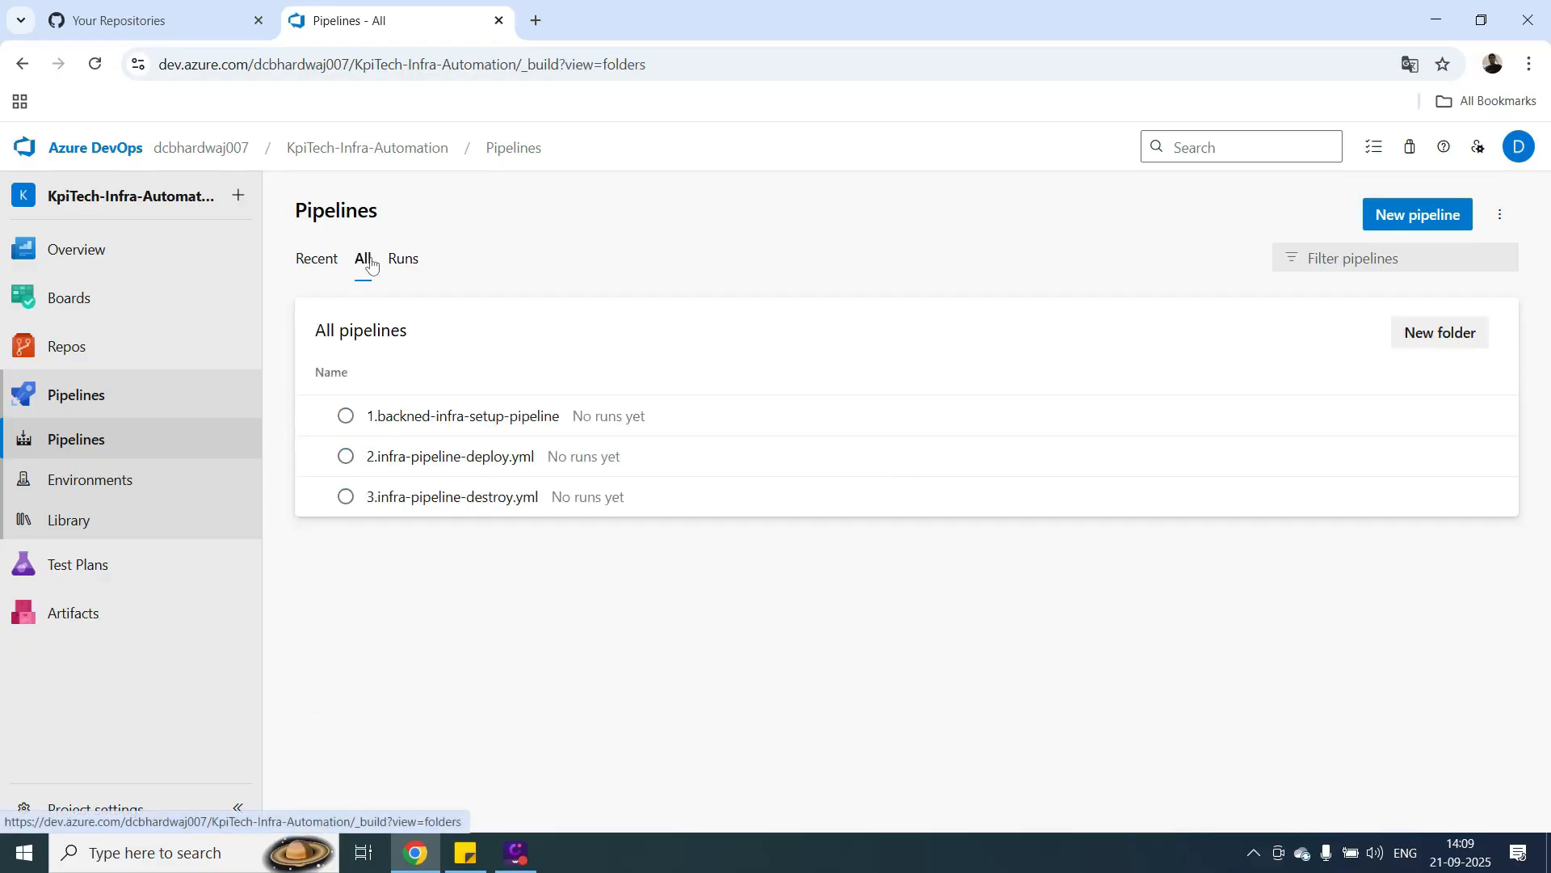
{"action": "left_click", "coordinate": [1435, 334]}
{"action": "type", "text": "infra"}
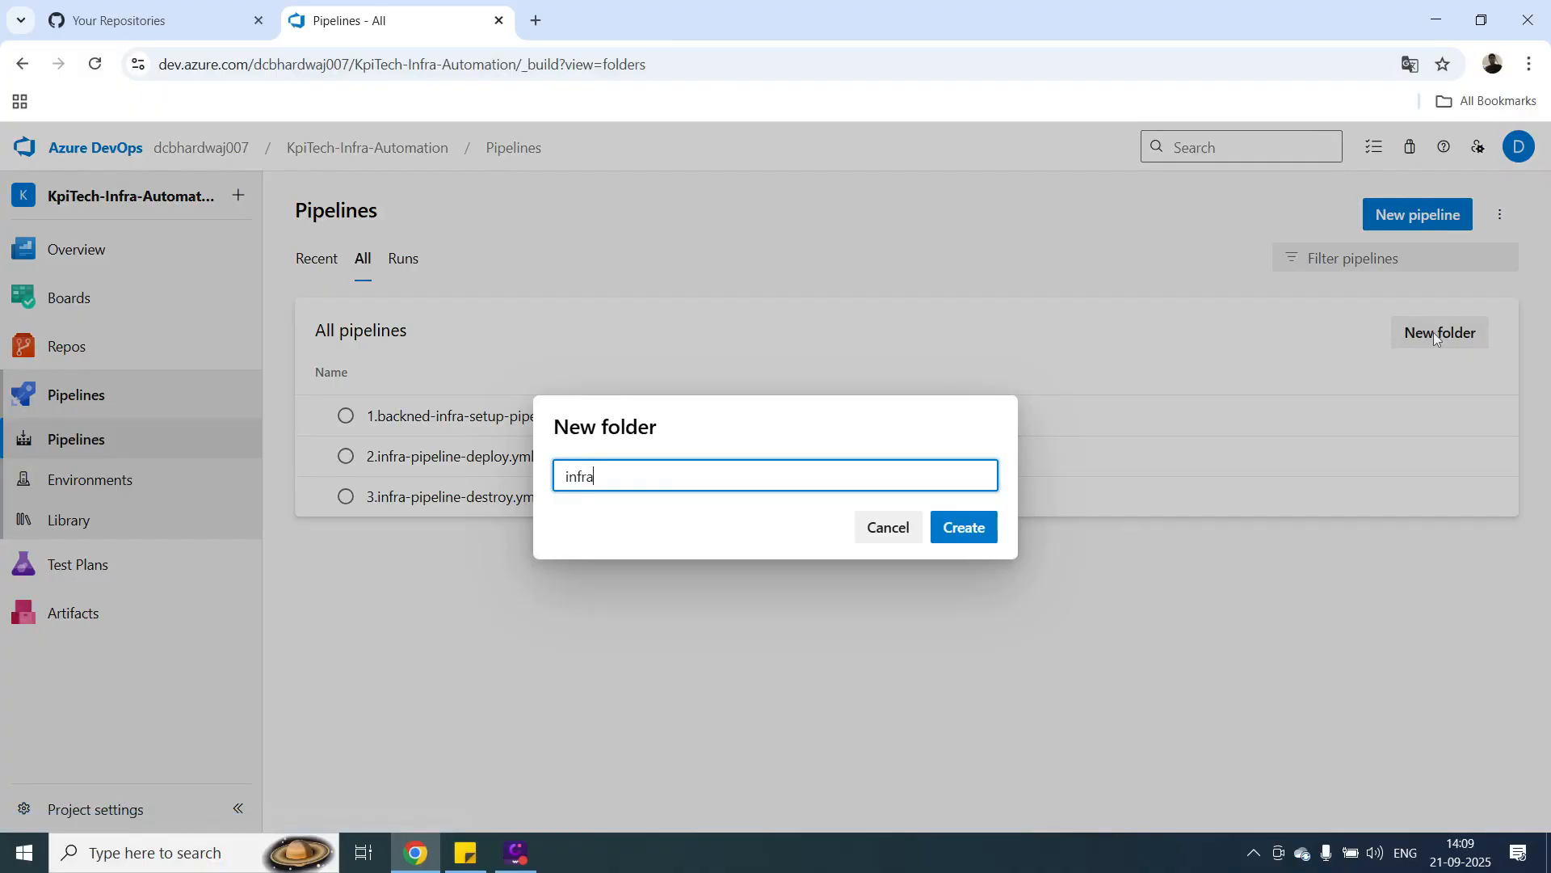
{"action": "left_click", "coordinate": [967, 533]}
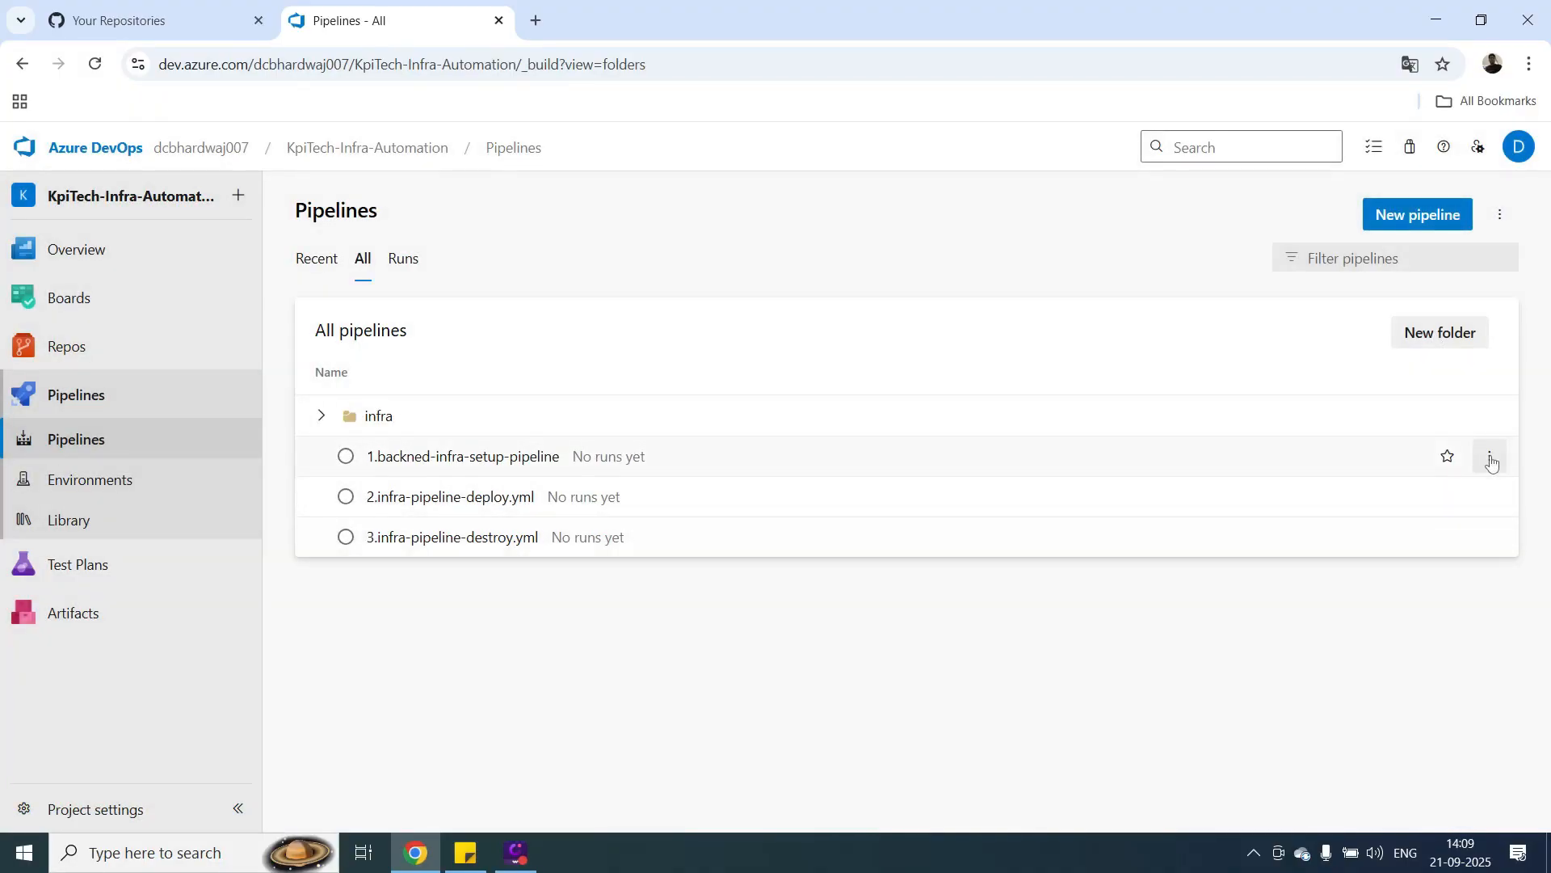
Move the 1.backned-infra-setup-pipeline pipeline into the infra folder.
{"action": "left_click", "coordinate": [1491, 458]}
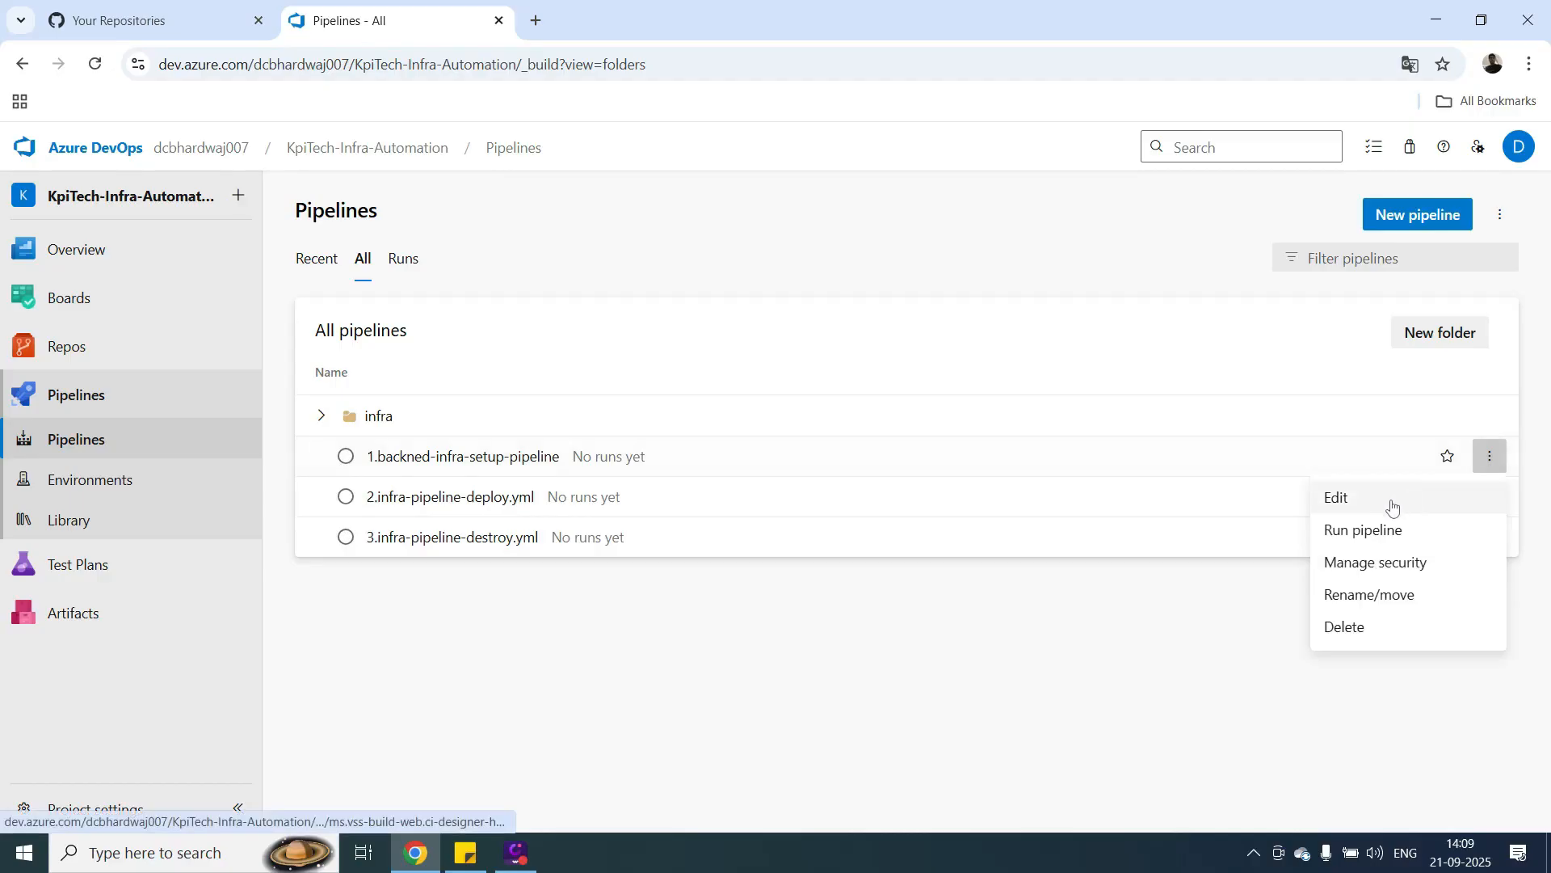
{"action": "left_click", "coordinate": [1350, 599]}
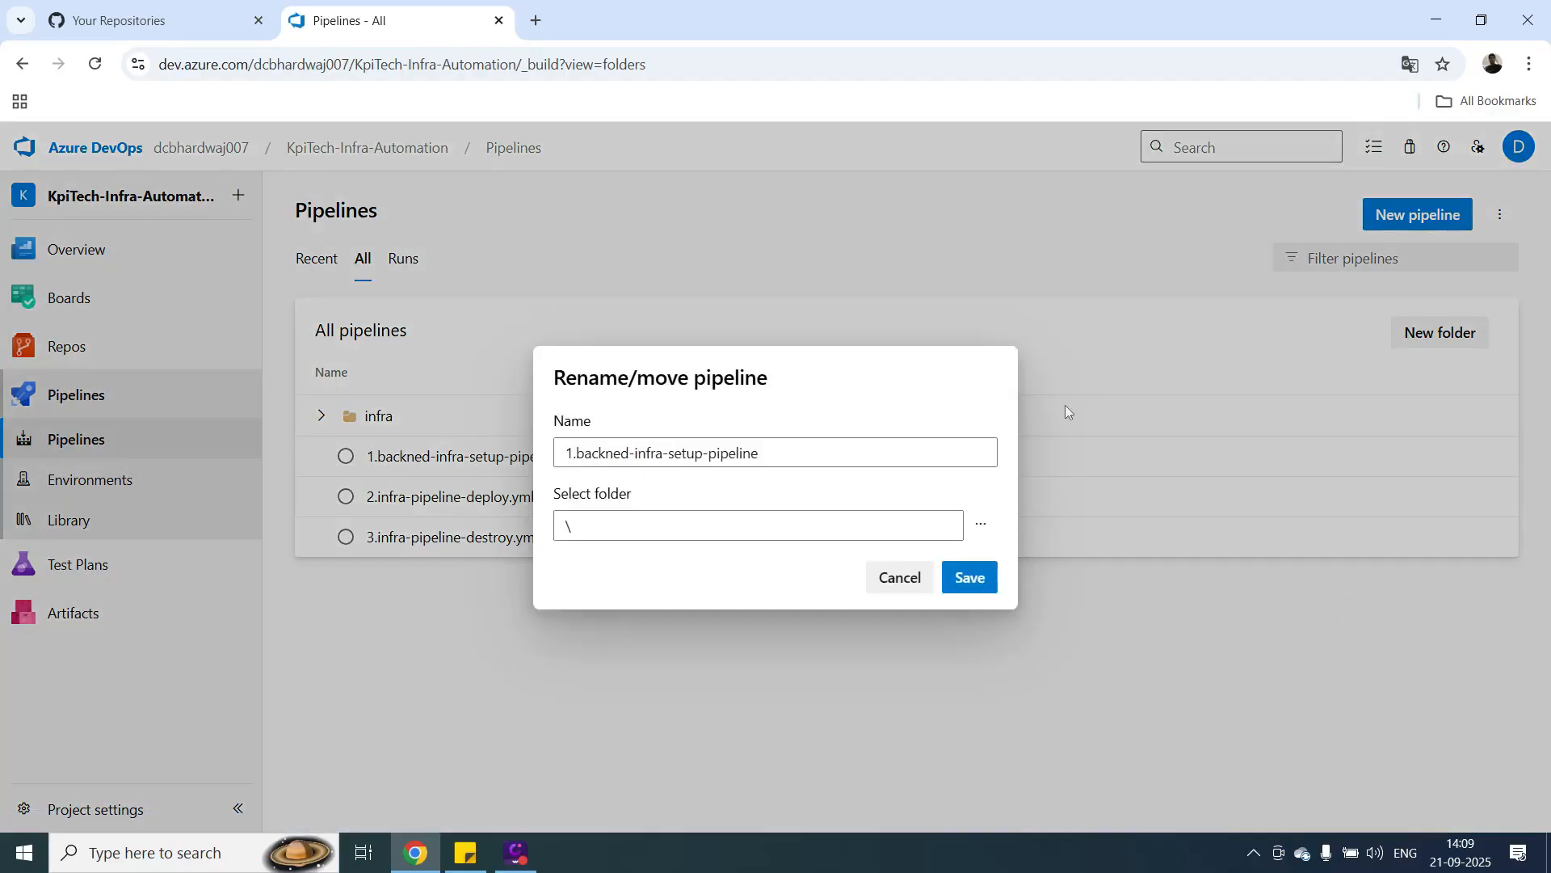
{"action": "left_click", "coordinate": [987, 521]}
{"action": "left_click", "coordinate": [615, 397]}
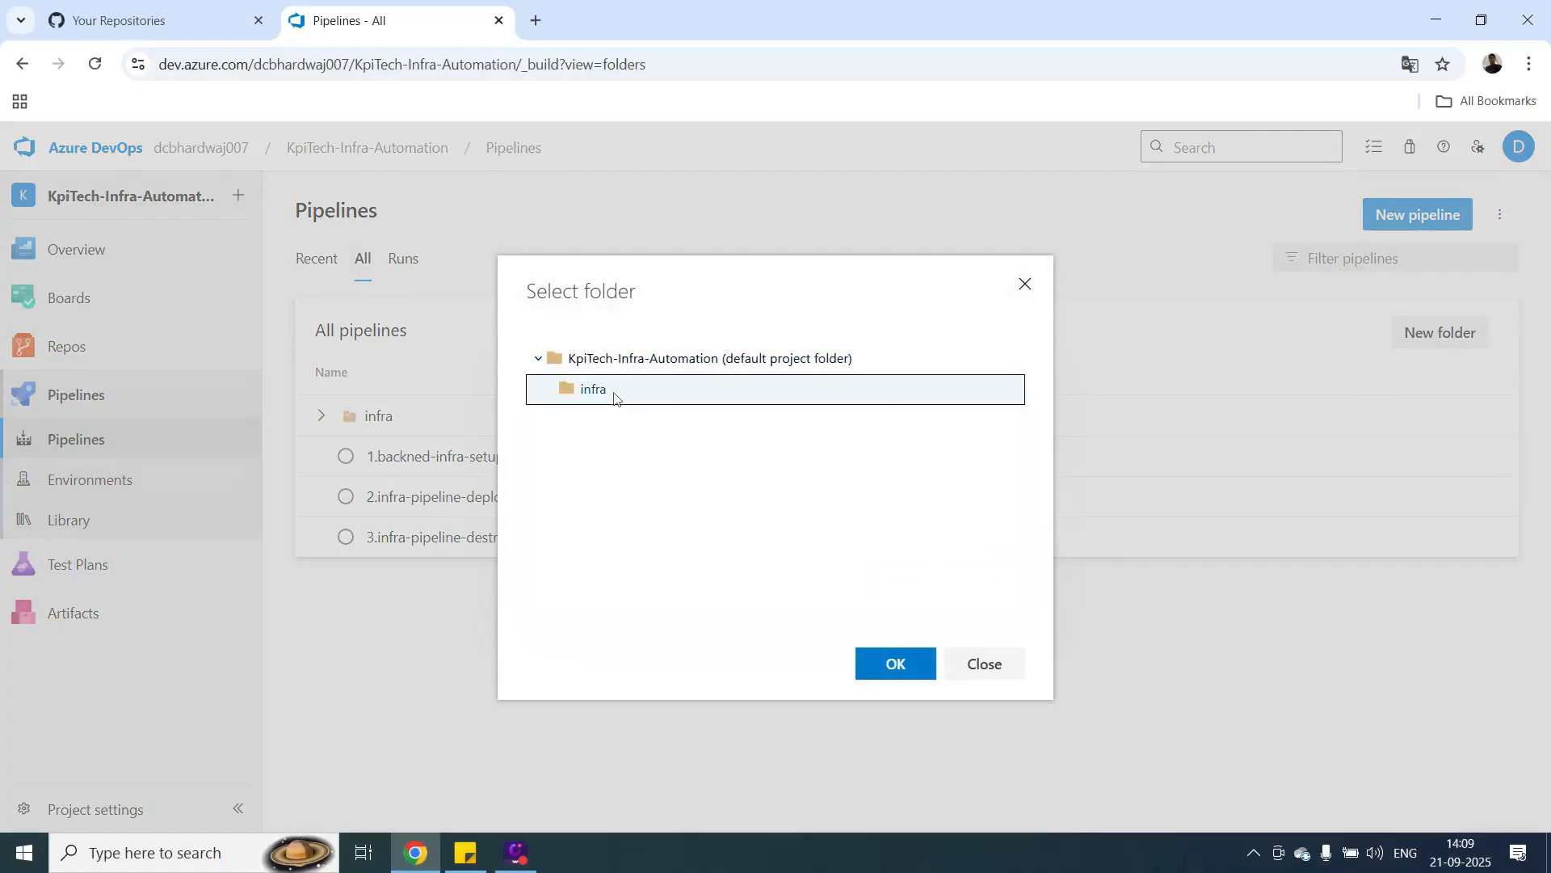
{"action": "left_click", "coordinate": [899, 666]}
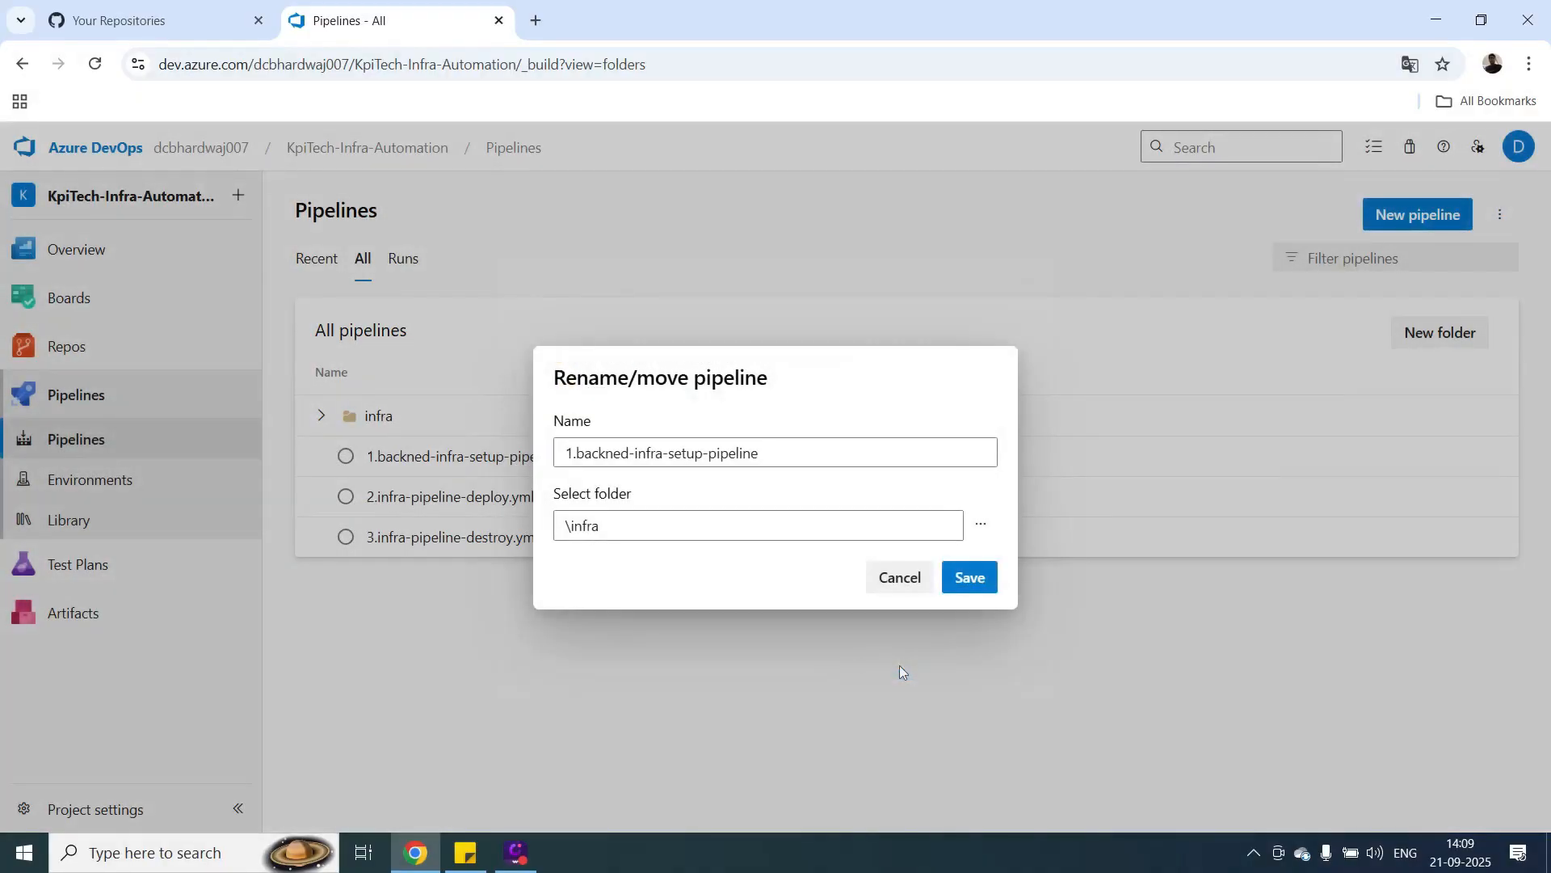
{"action": "left_click", "coordinate": [957, 577]}
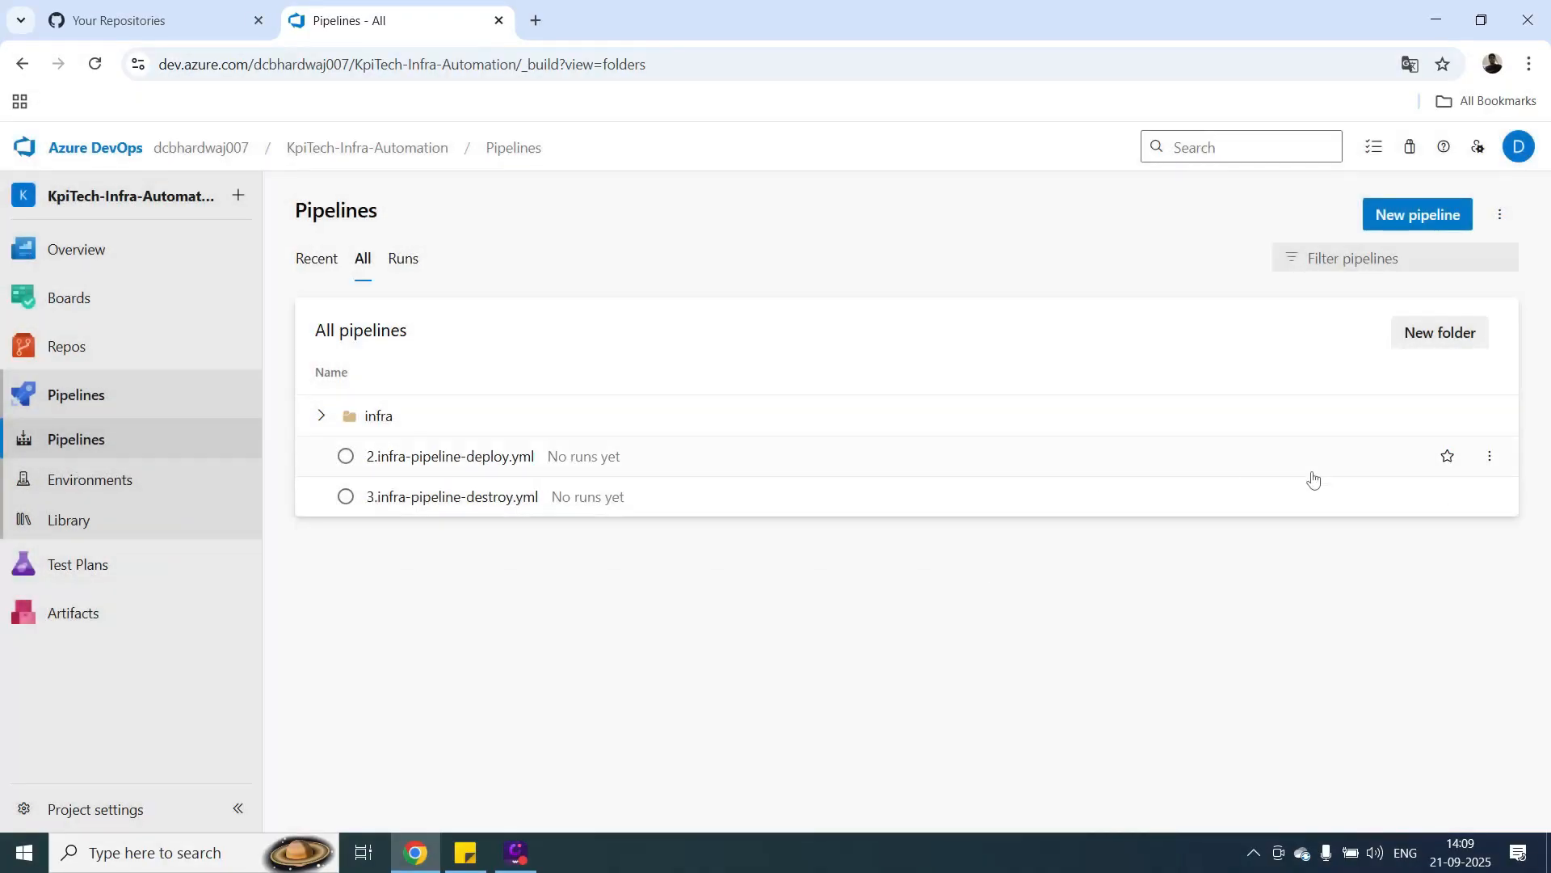
Move the 2.infra-pipeline-deploy.yml pipeline into the infra folder.
{"action": "left_click", "coordinate": [1489, 457]}
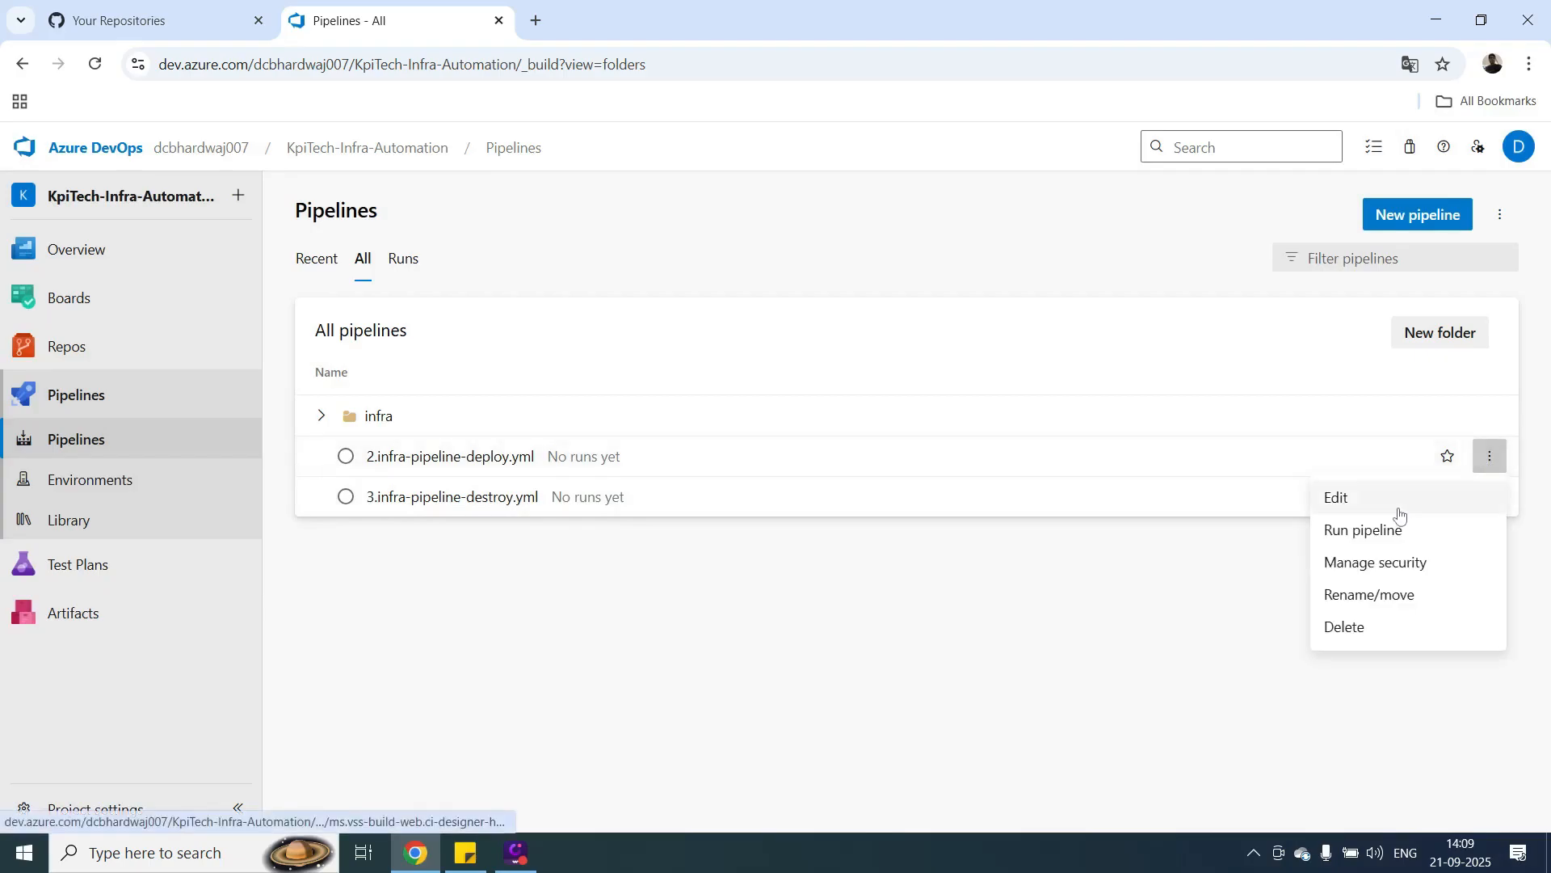
{"action": "left_click", "coordinate": [1350, 593]}
{"action": "left_click", "coordinate": [981, 524]}
{"action": "left_click", "coordinate": [612, 396]}
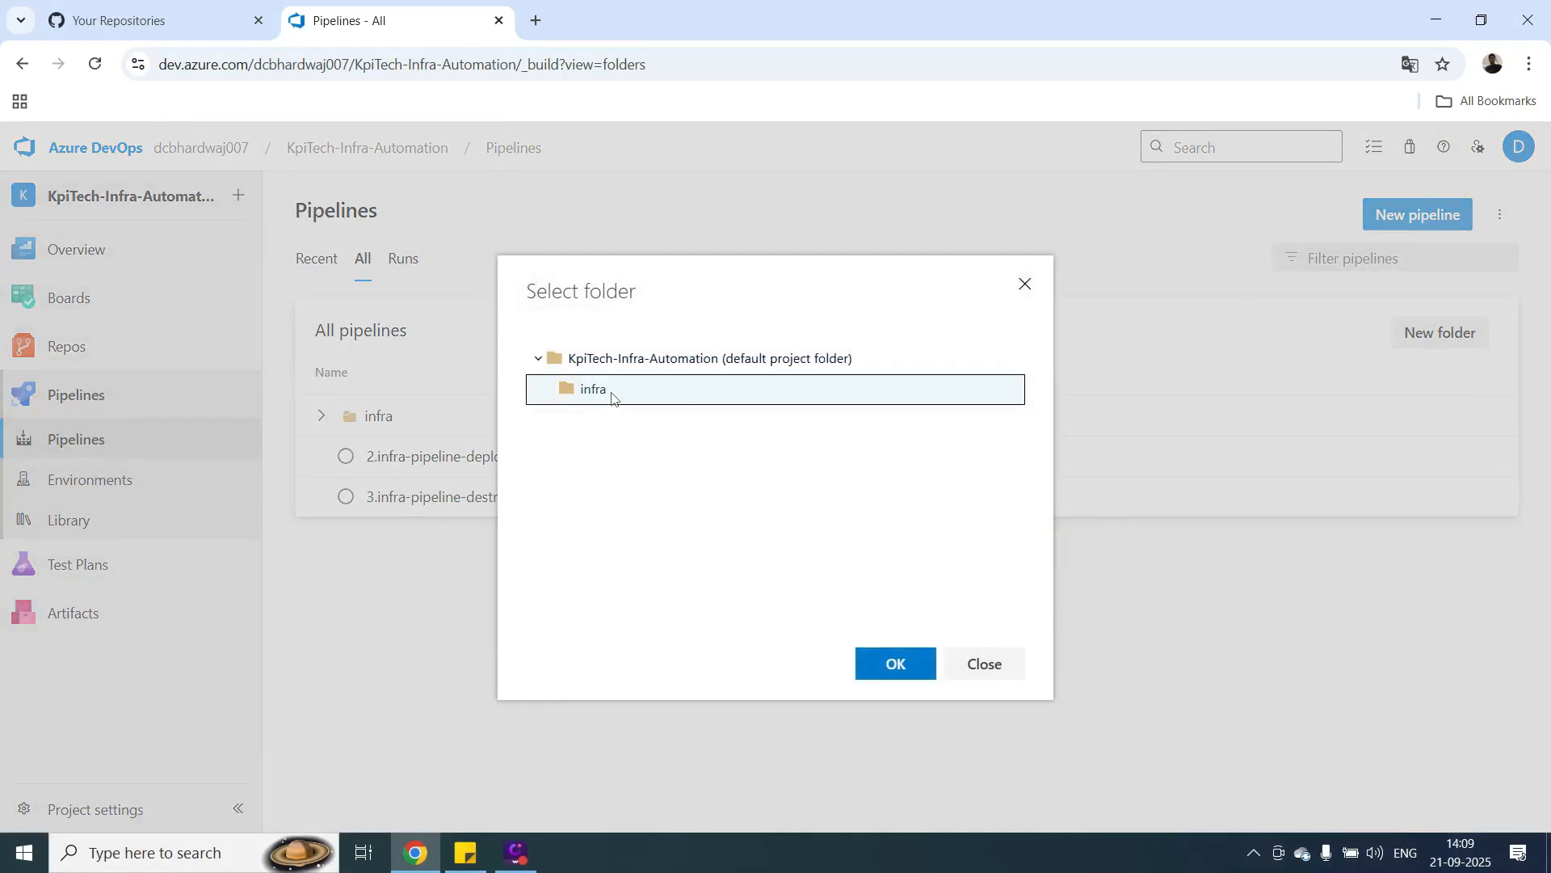
{"action": "left_click", "coordinate": [886, 665]}
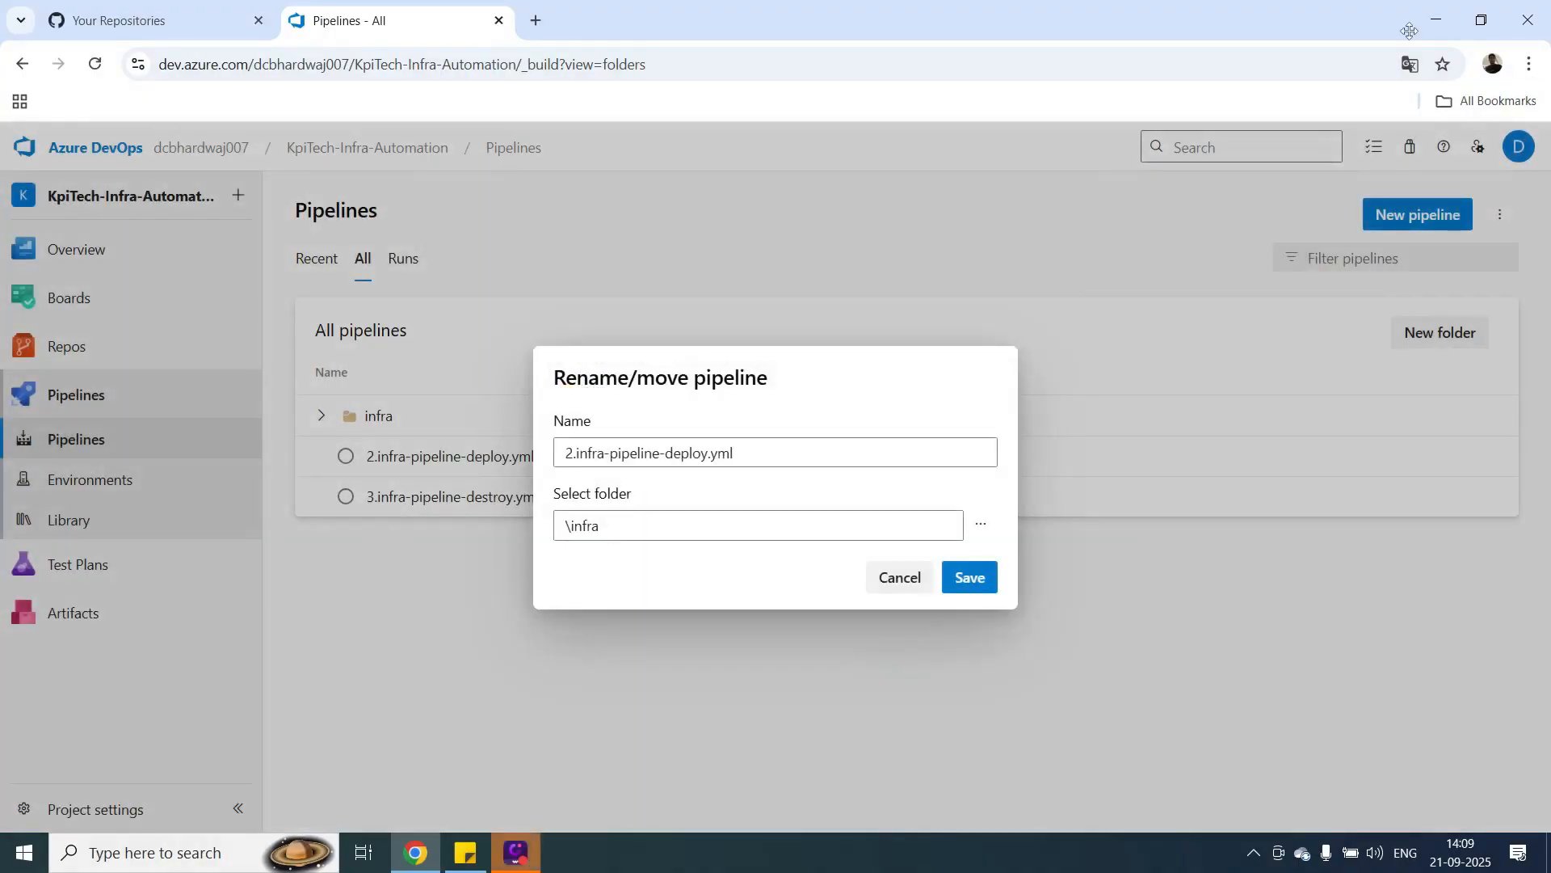
{"action": "left_click", "coordinate": [972, 577]}
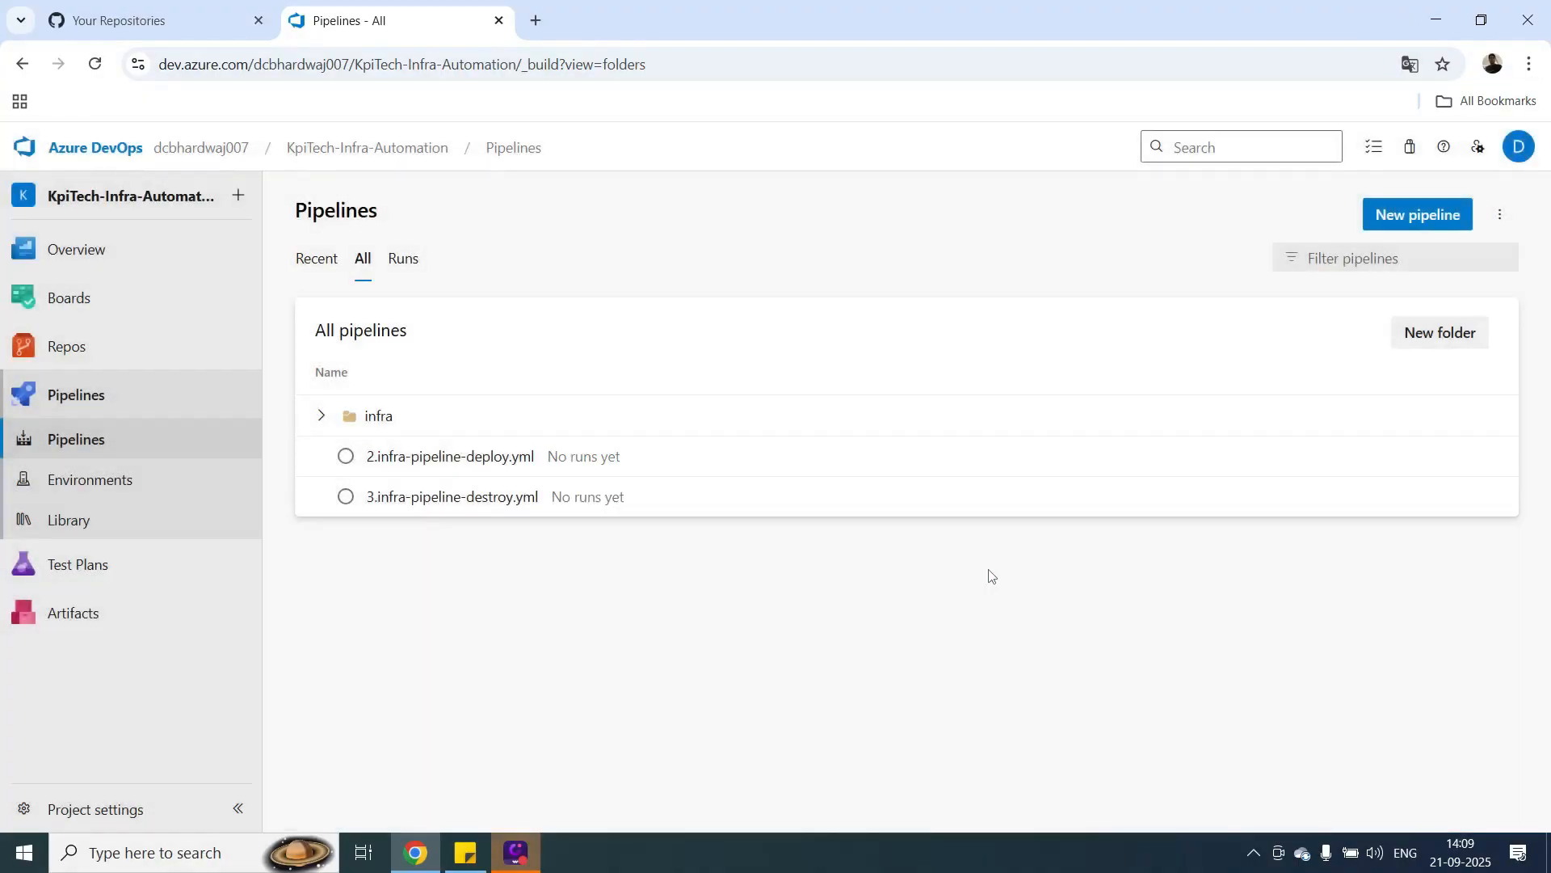